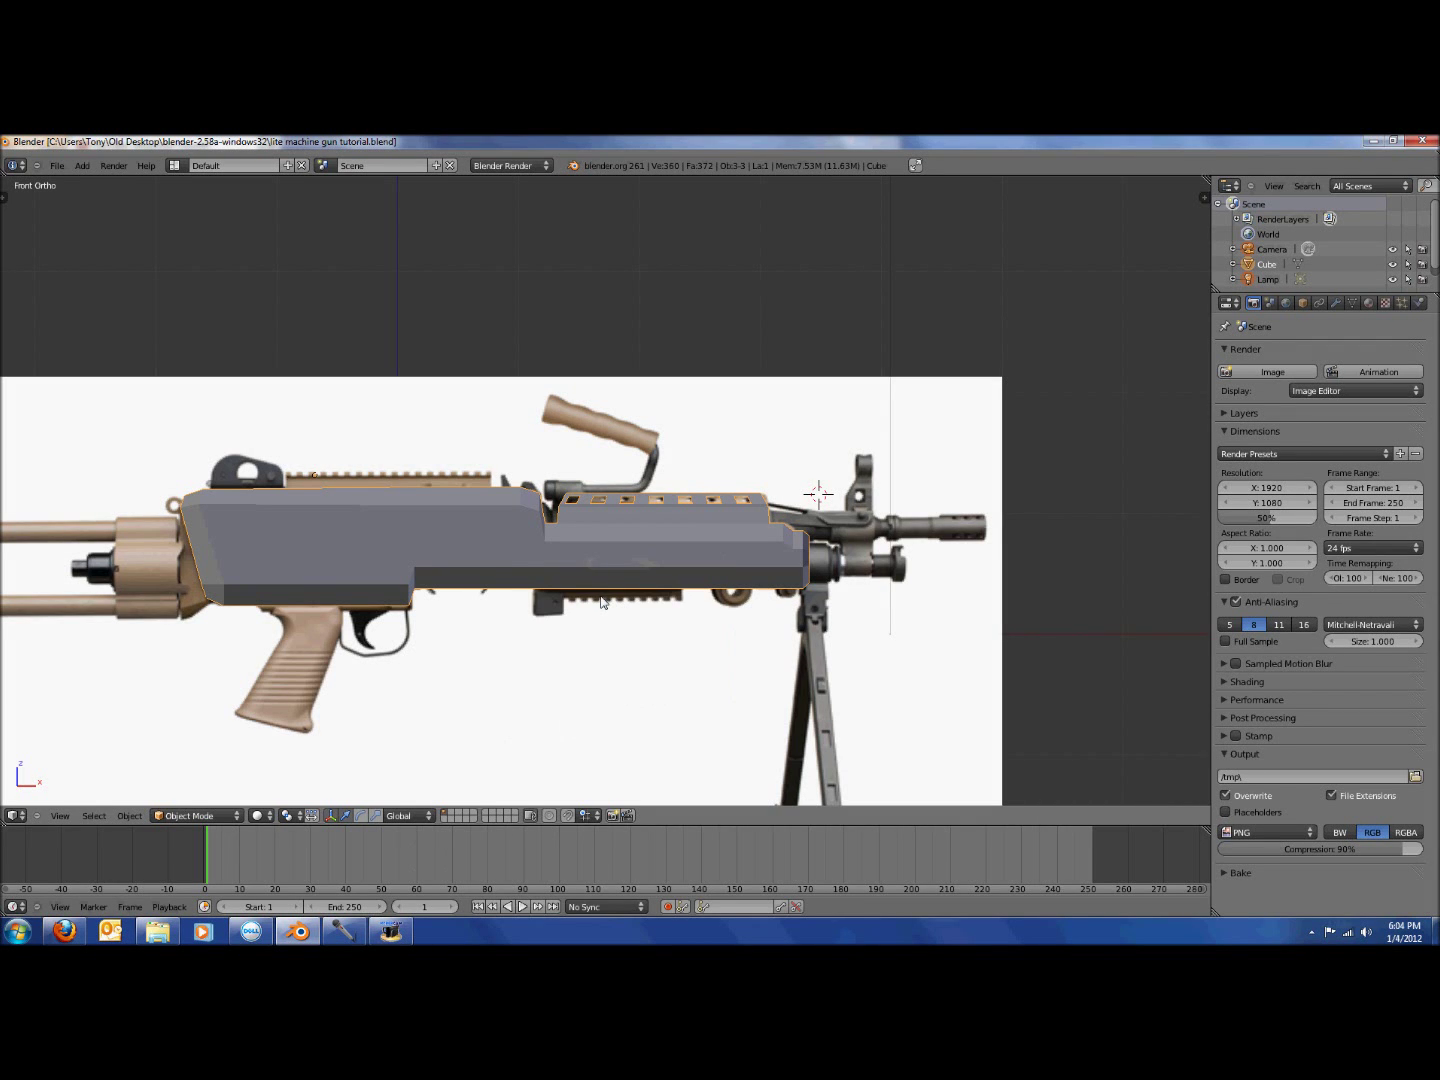
Examine the receiver block from the front, the side and in perspective against the machine gun reference image.
scroll(630, 576, "up", 2)
scroll(685, 691, "down", 3)
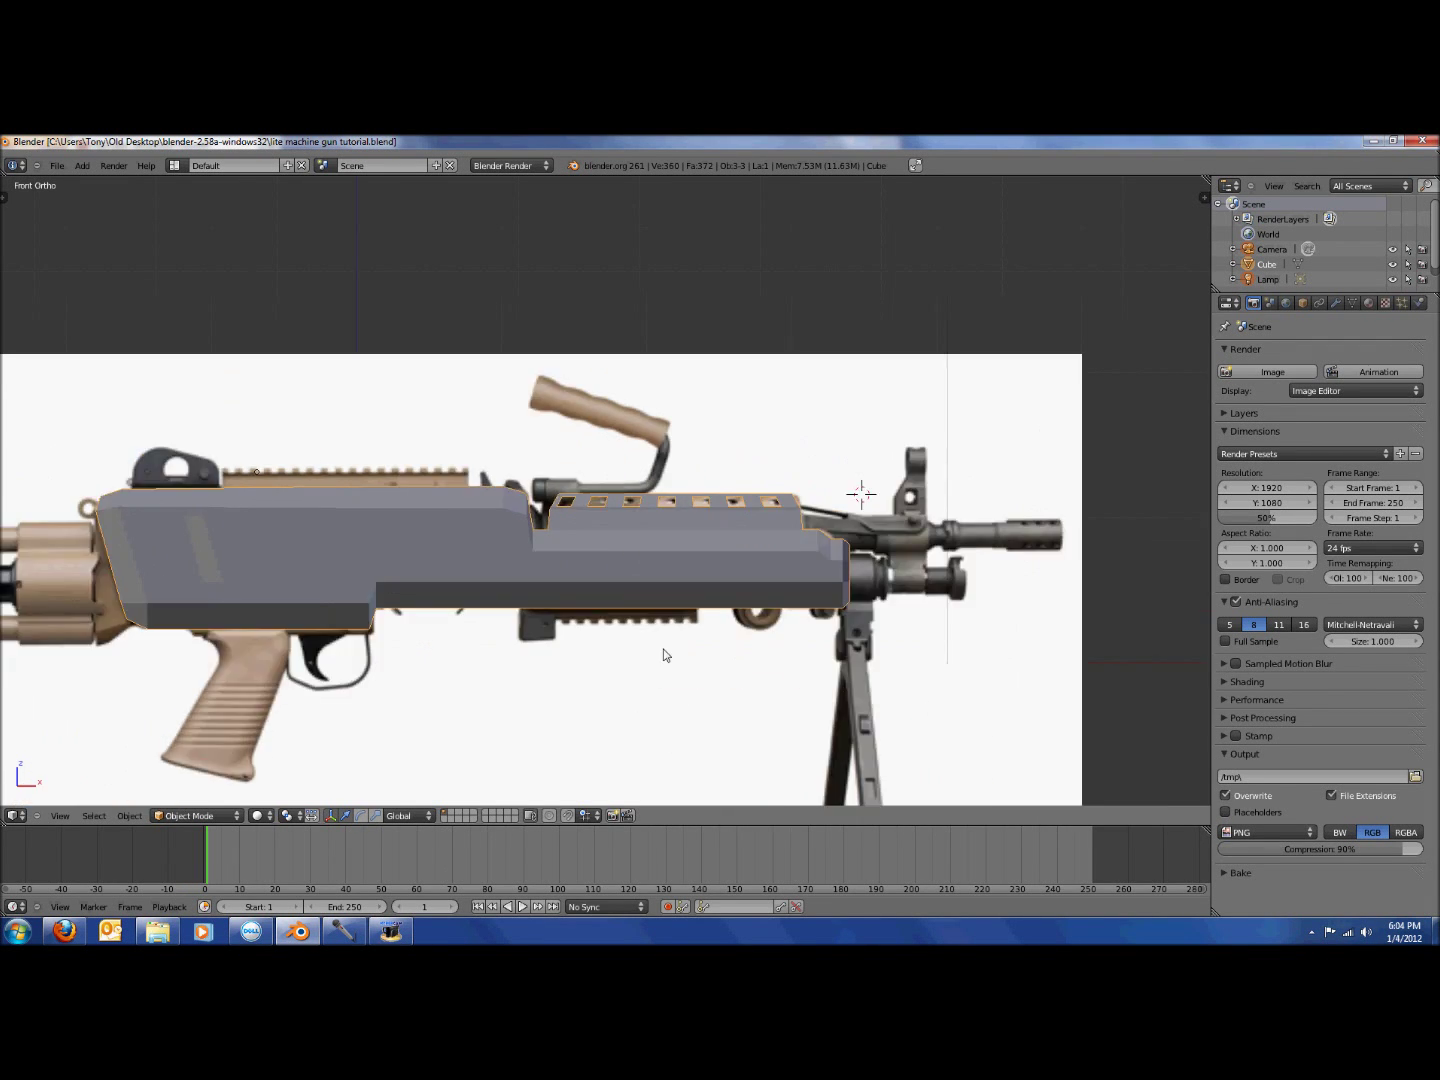
scroll(646, 598, "up", 4)
scroll(760, 465, "up", 3)
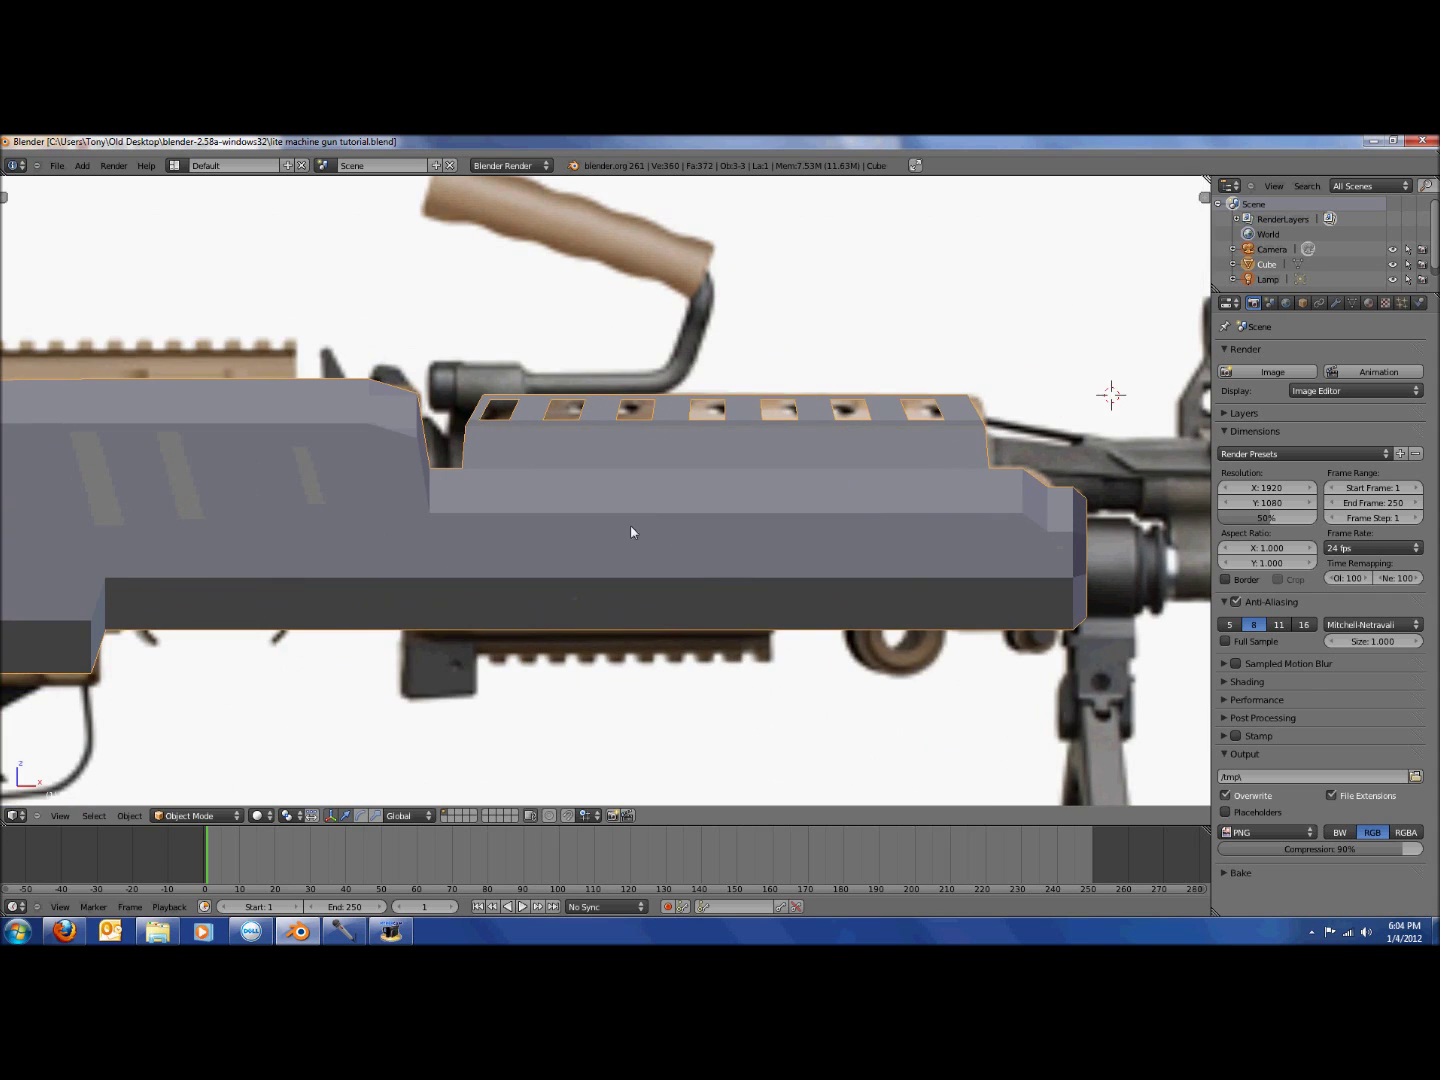
key("KP_3")
scroll(633, 518, "up", 2)
middle_click_drag(575, 495, 761, 503)
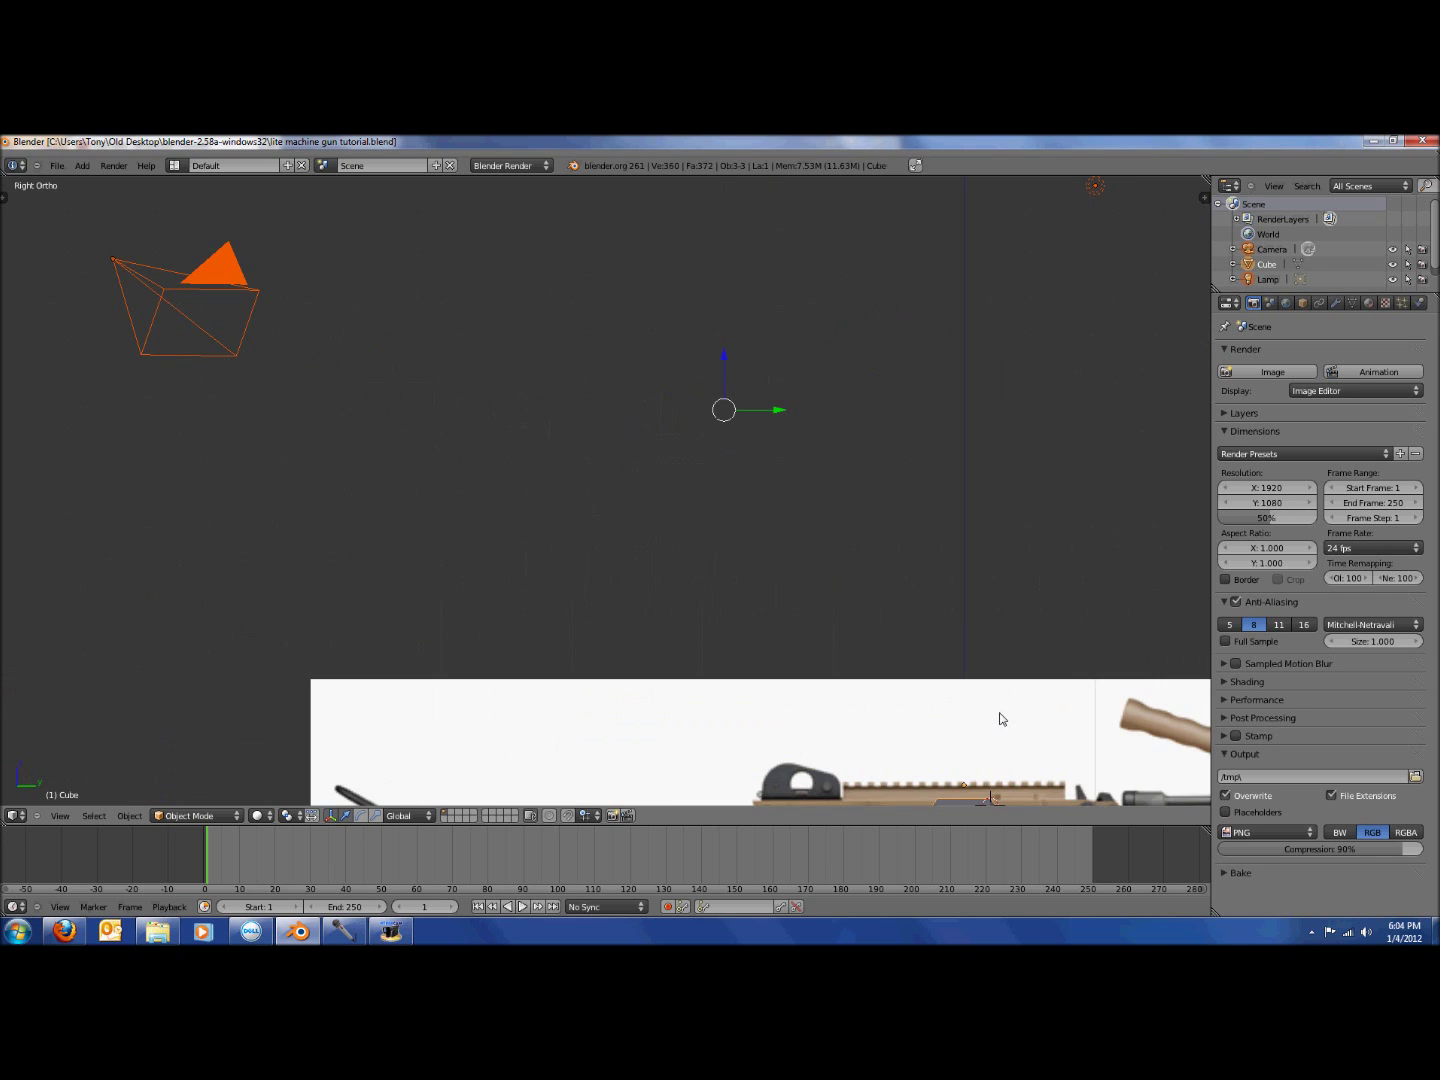
scroll(912, 512, "up", 8)
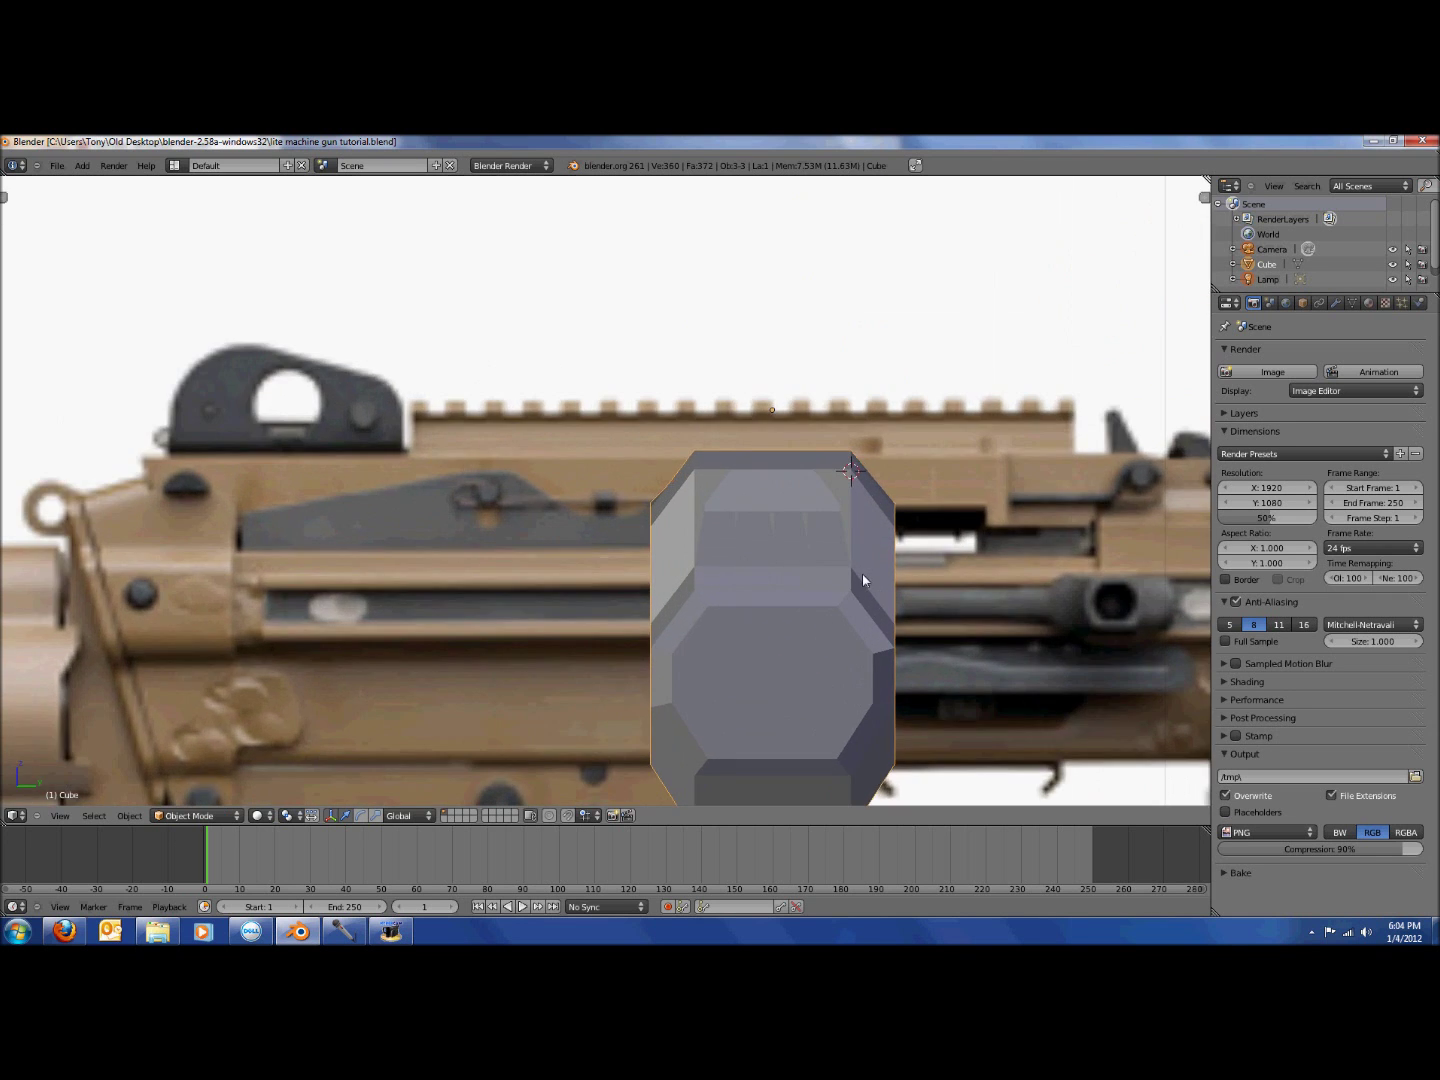
middle_click_drag(862, 573, 942, 495)
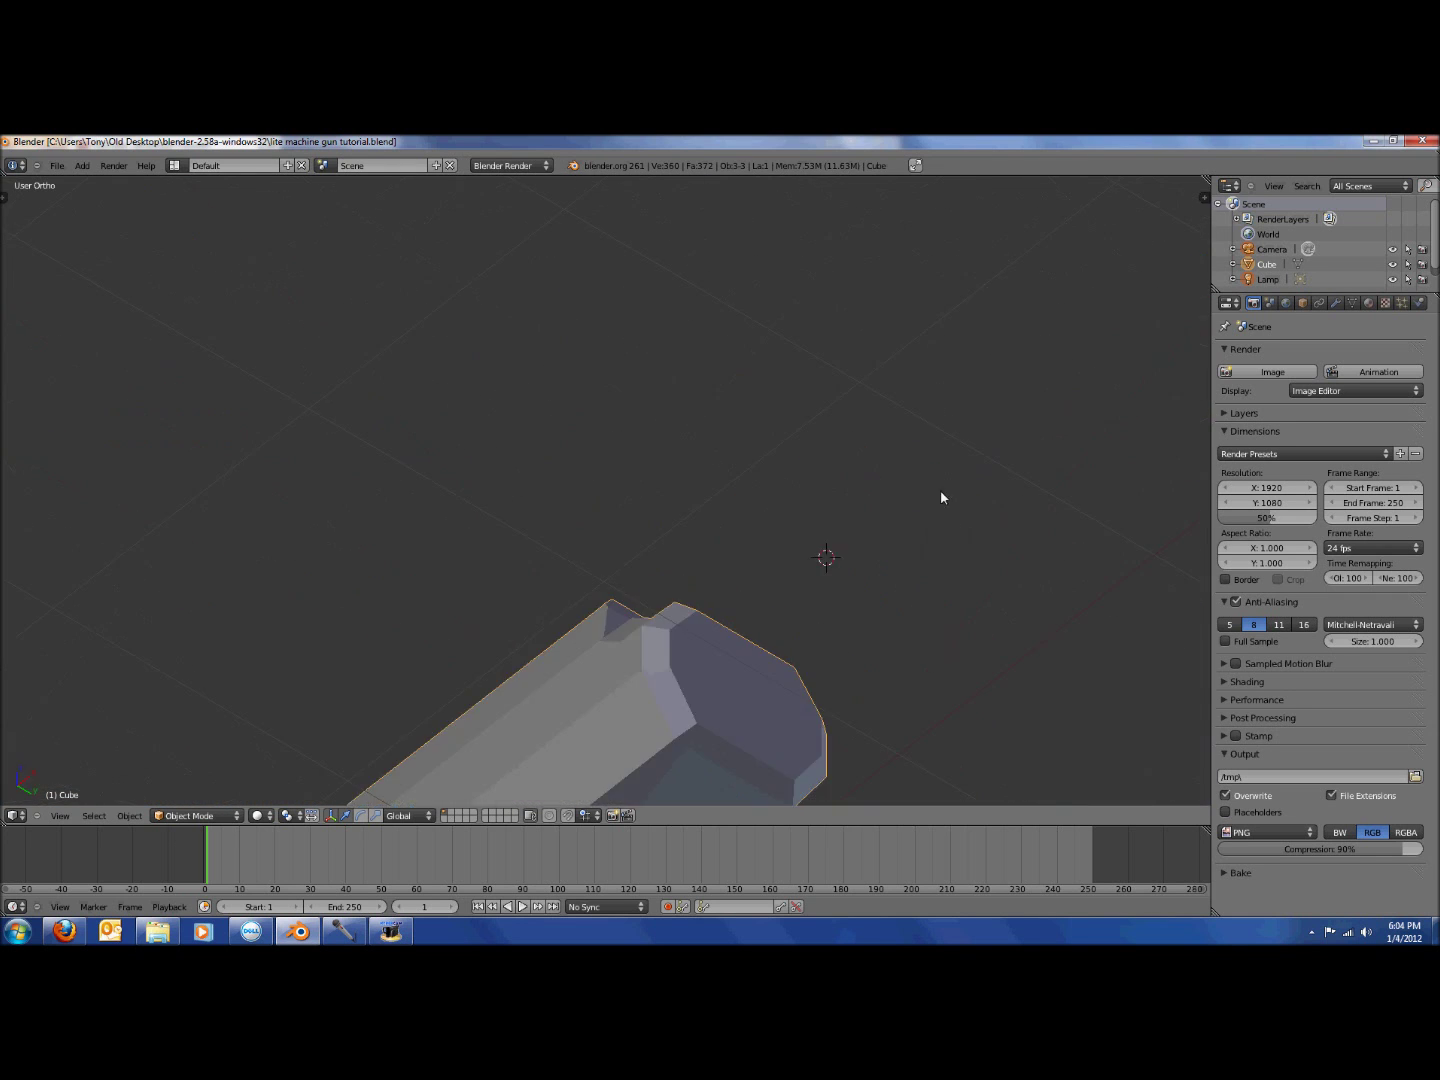
key("KP_1")
scroll(940, 508, "down", 7)
middle_click_drag(465, 611, 638, 680, "shift")
scroll(882, 459, "up", 2)
scroll(637, 680, "up", 1)
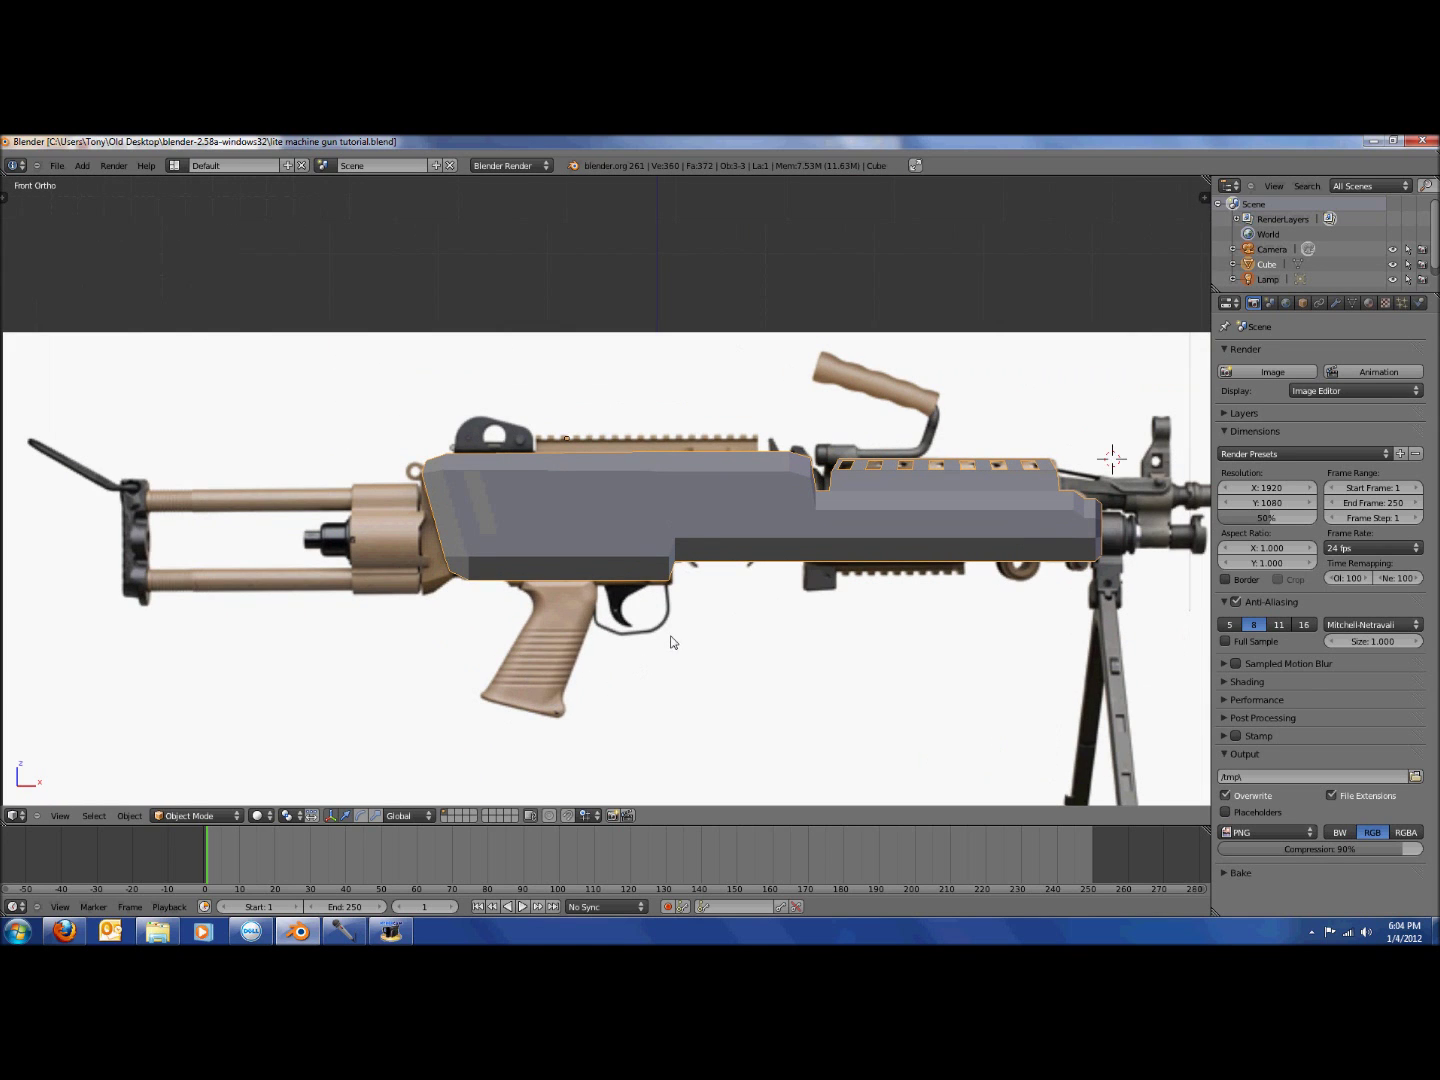
scroll(965, 432, "up", 3)
key("z")
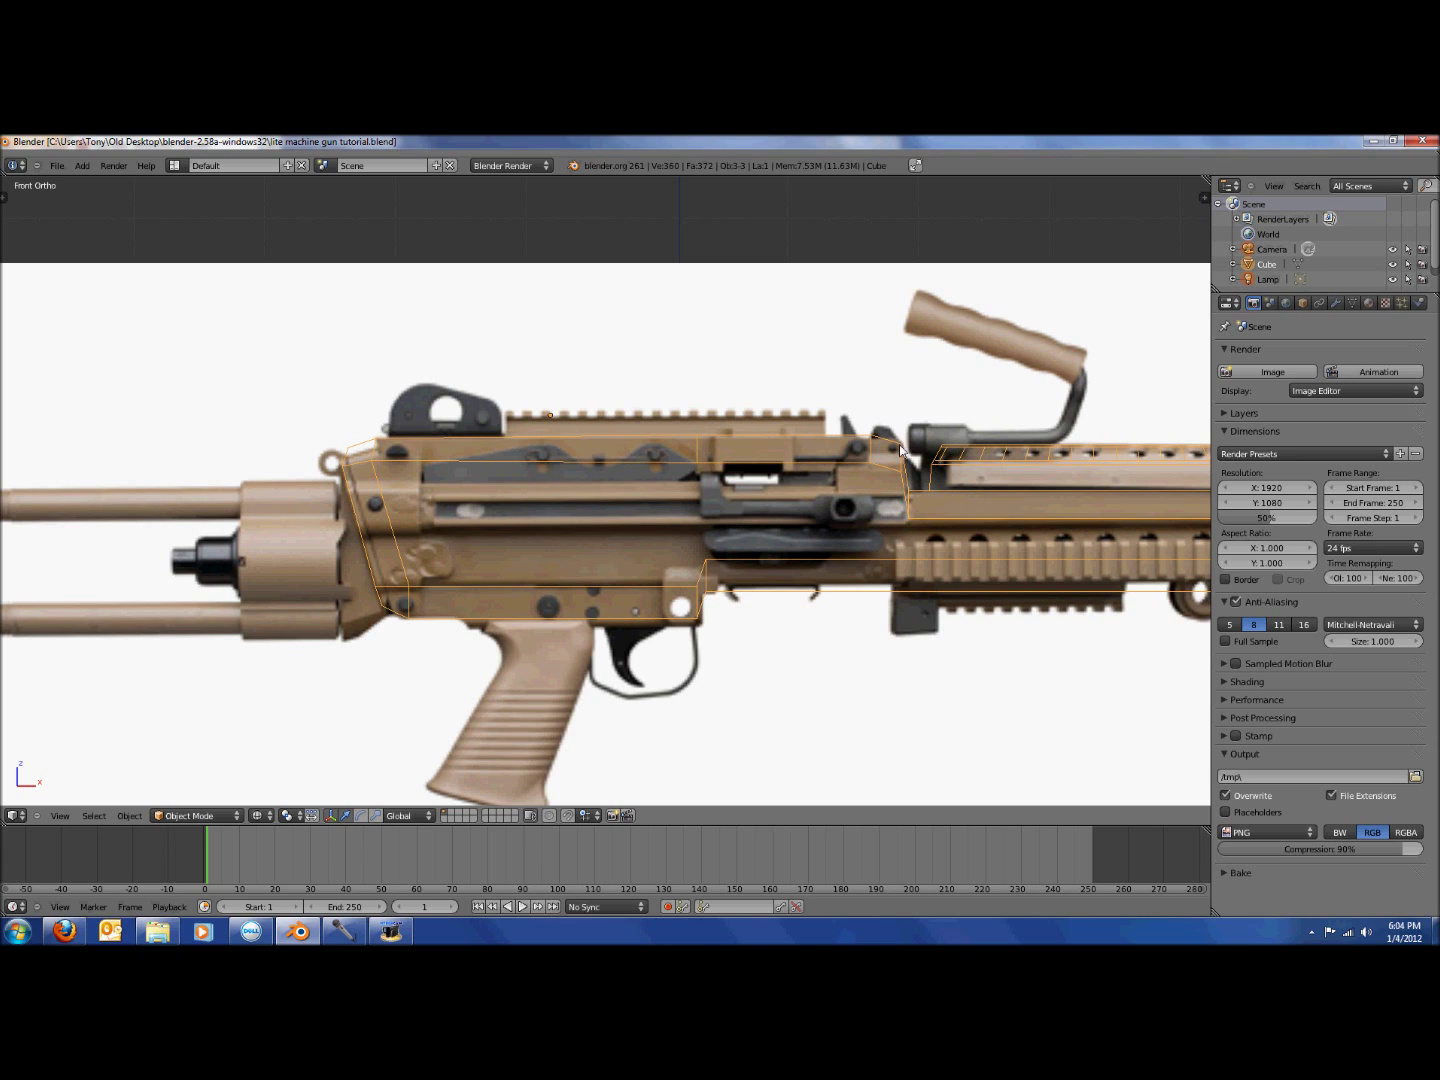
key("z")
scroll(743, 605, "down", 3)
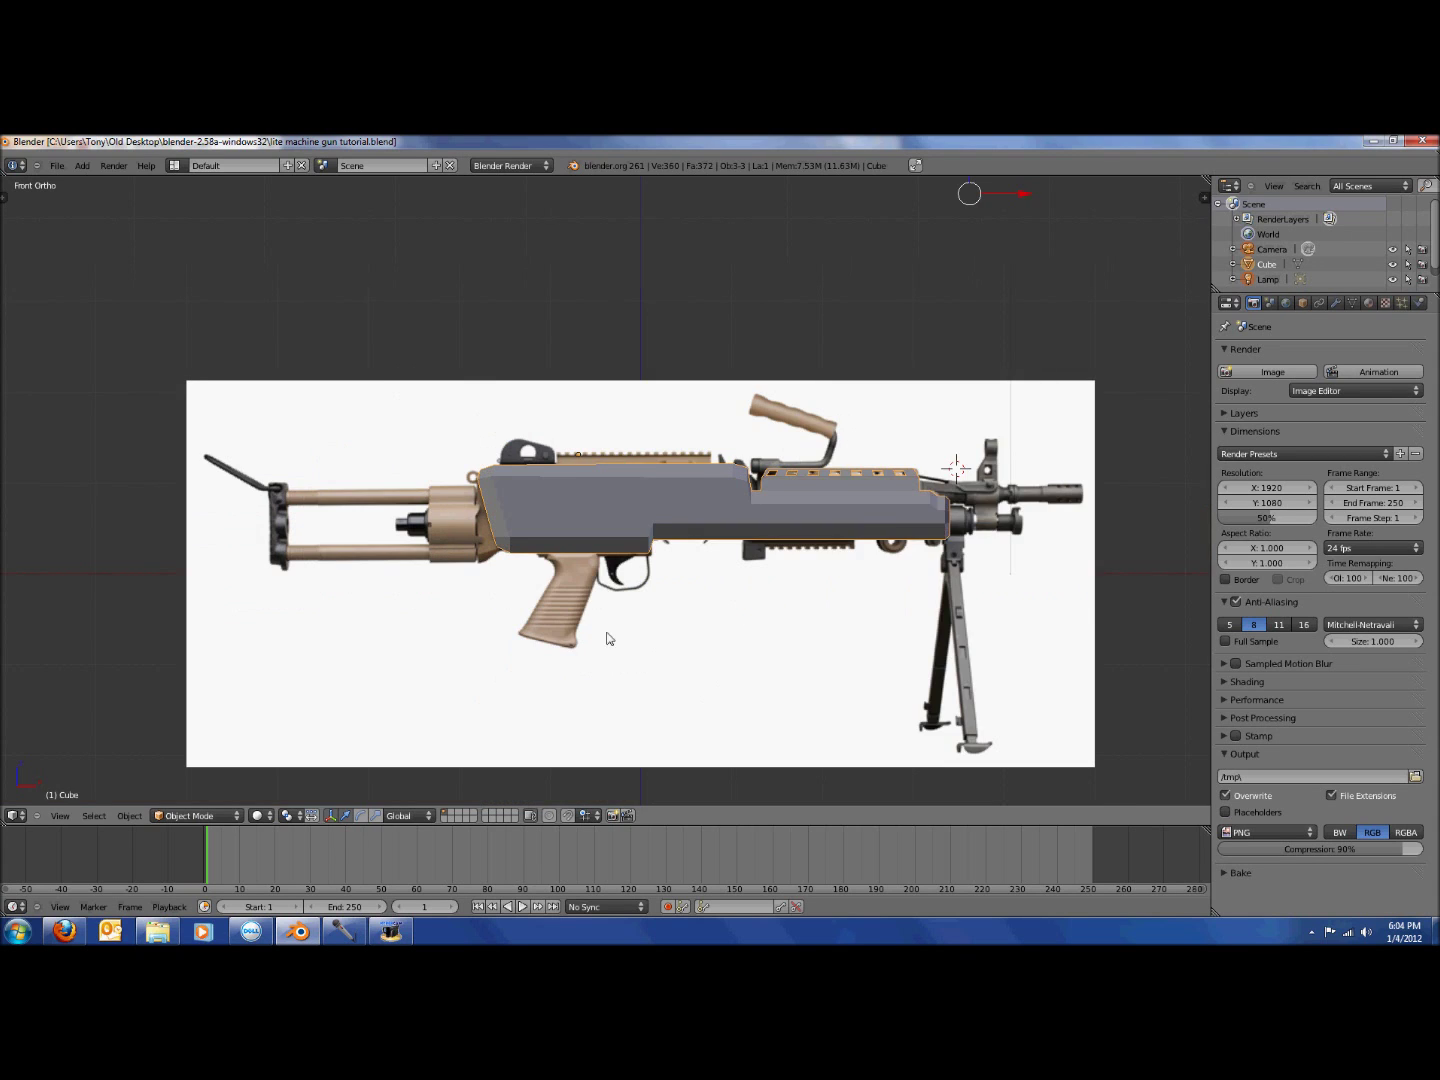
Add a cube and move it over the pistol grip and trigger area of the reference image.
scroll(604, 636, "up", 2)
left_click(82, 165)
mouse_move(92, 181)
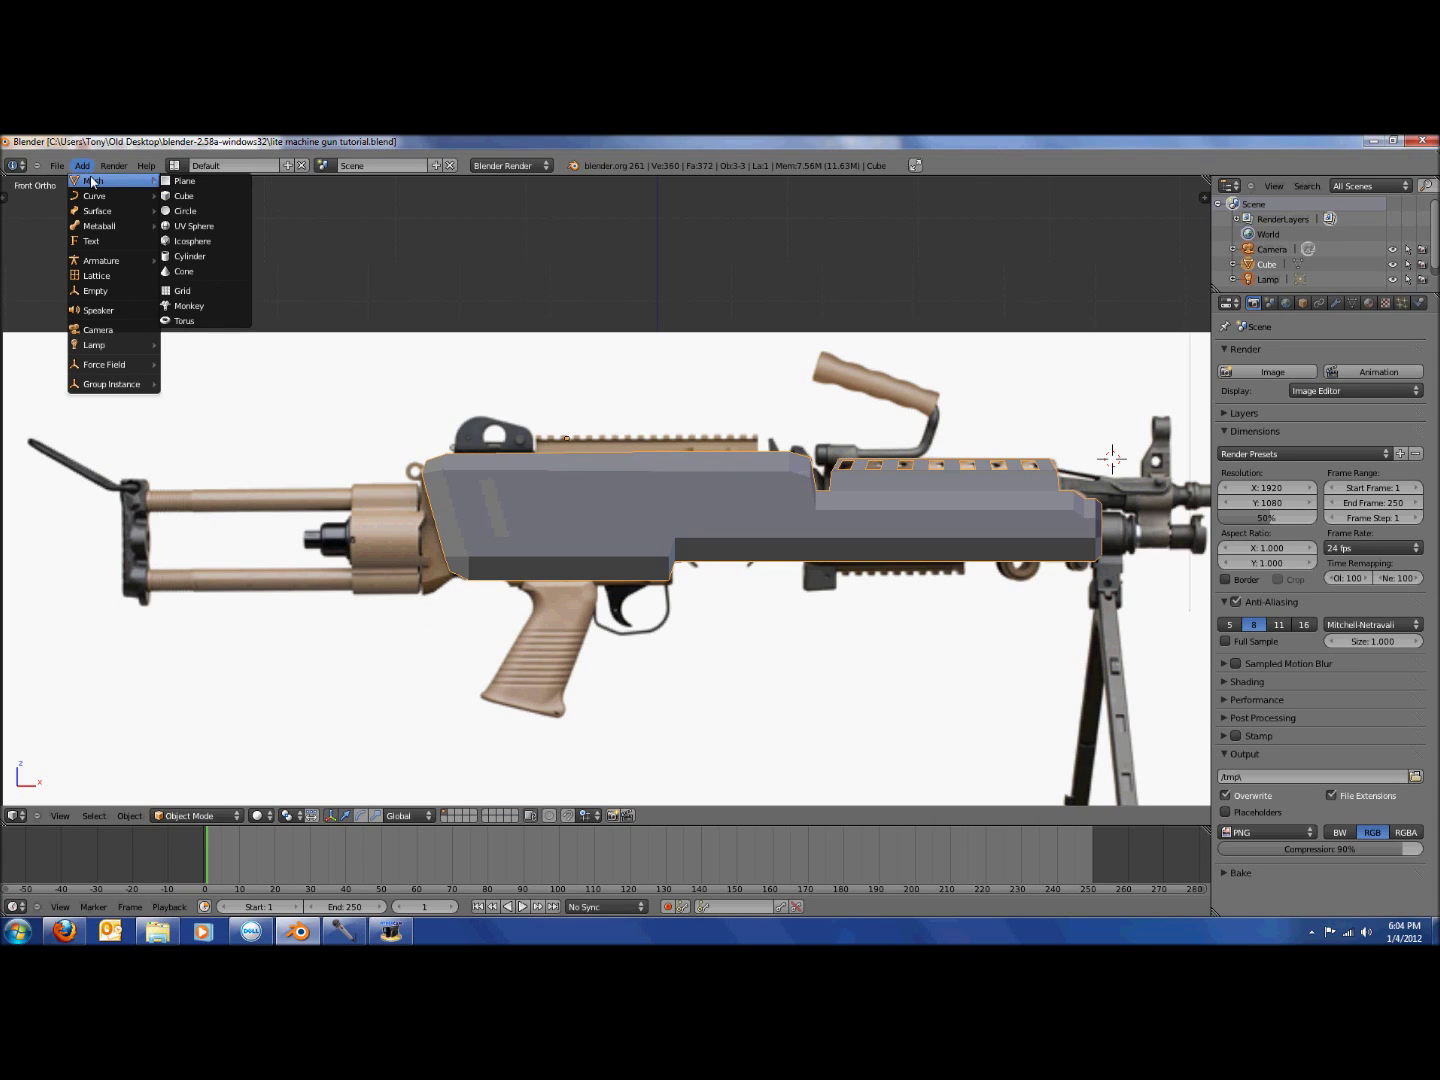
left_click(205, 196)
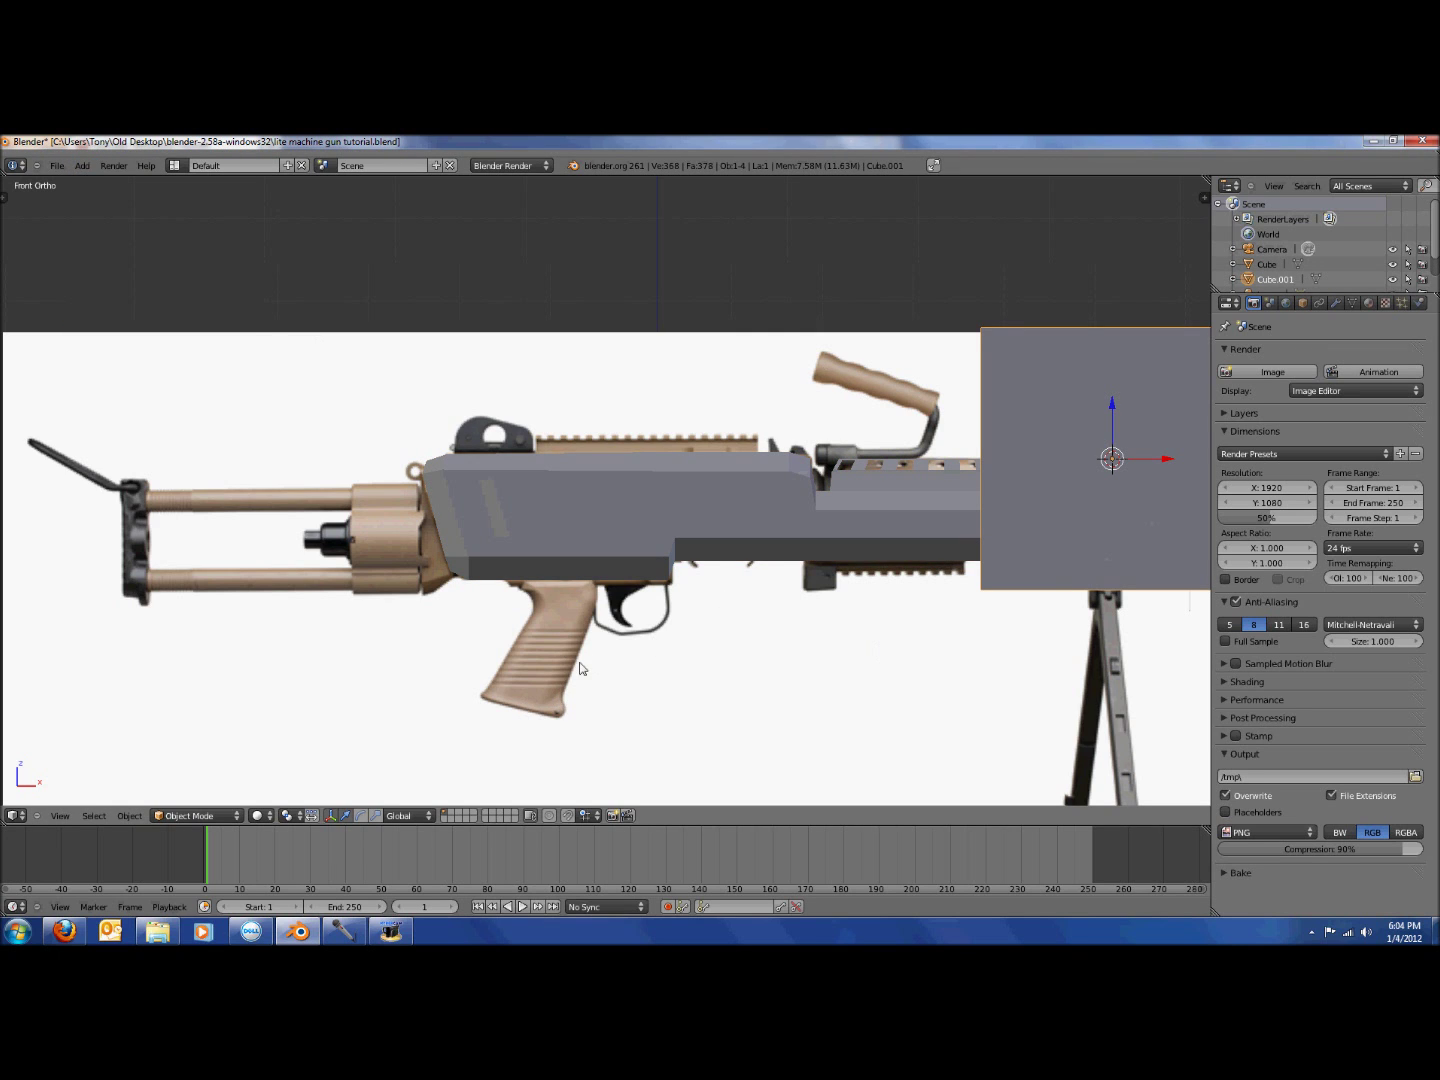
key("g")
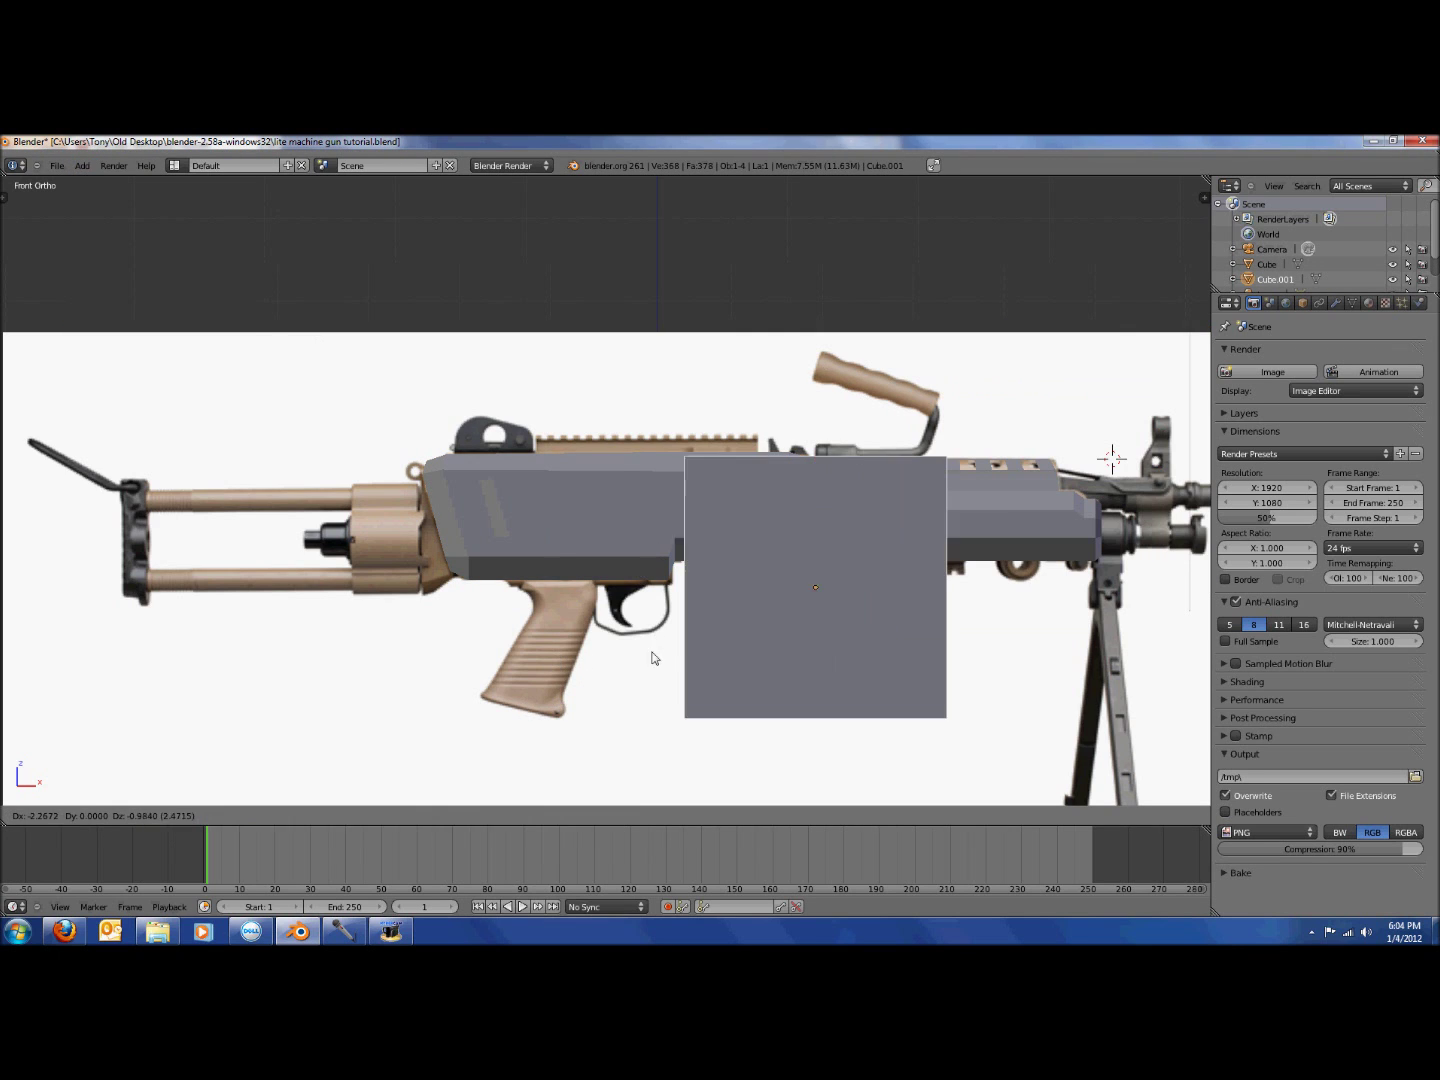
left_click(452, 644)
key("z")
scroll(731, 694, "up", 1)
scroll(765, 617, "down", 2)
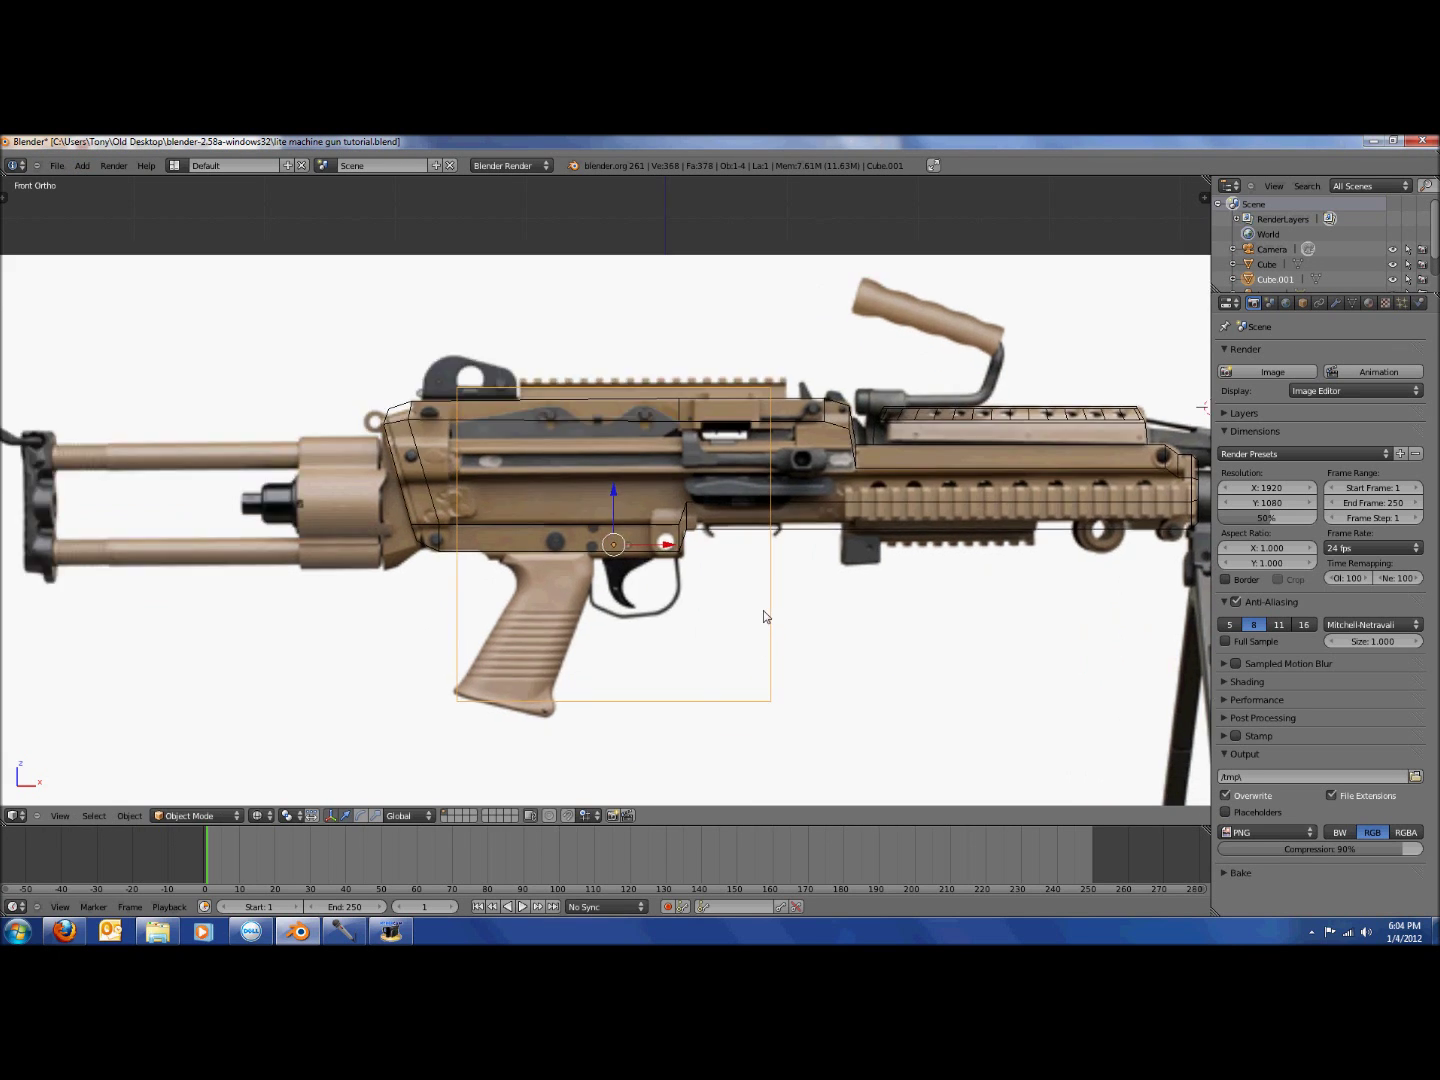
scroll(794, 598, "up", 2)
scroll(790, 600, "down", 2)
Open the new cube's mesh for editing and select its lower front corner vertices.
key("Tab")
scroll(745, 643, "up", 2)
key("a")
key("b")
left_click_drag(728, 669, 770, 690)
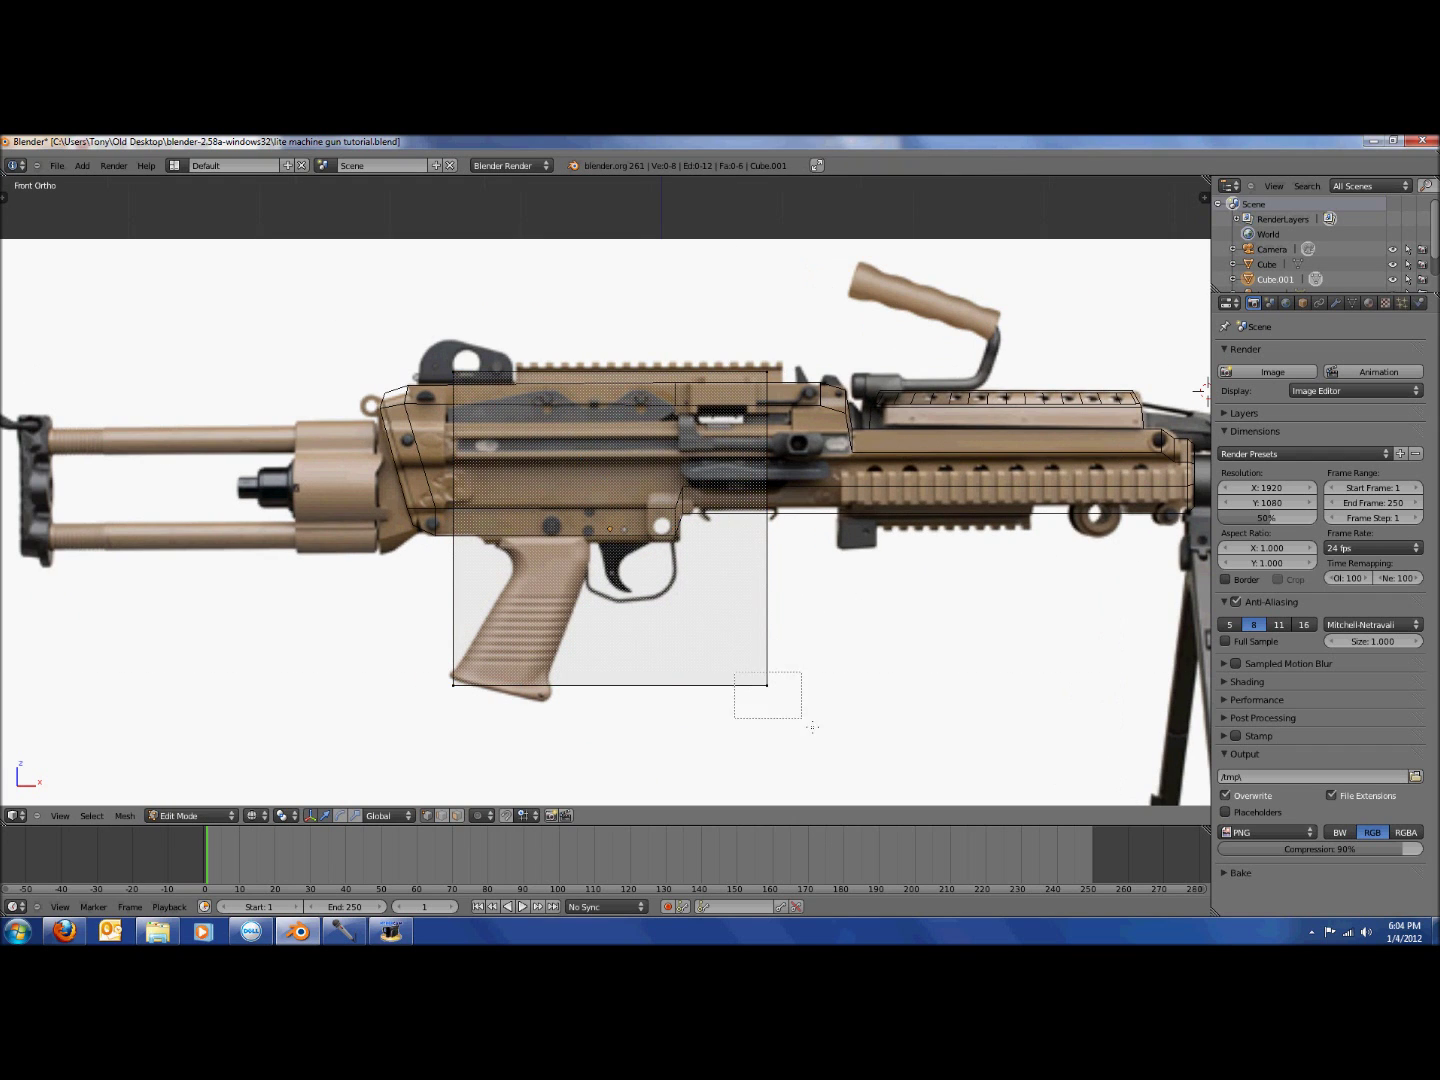
left_click_drag(770, 690, 778, 697)
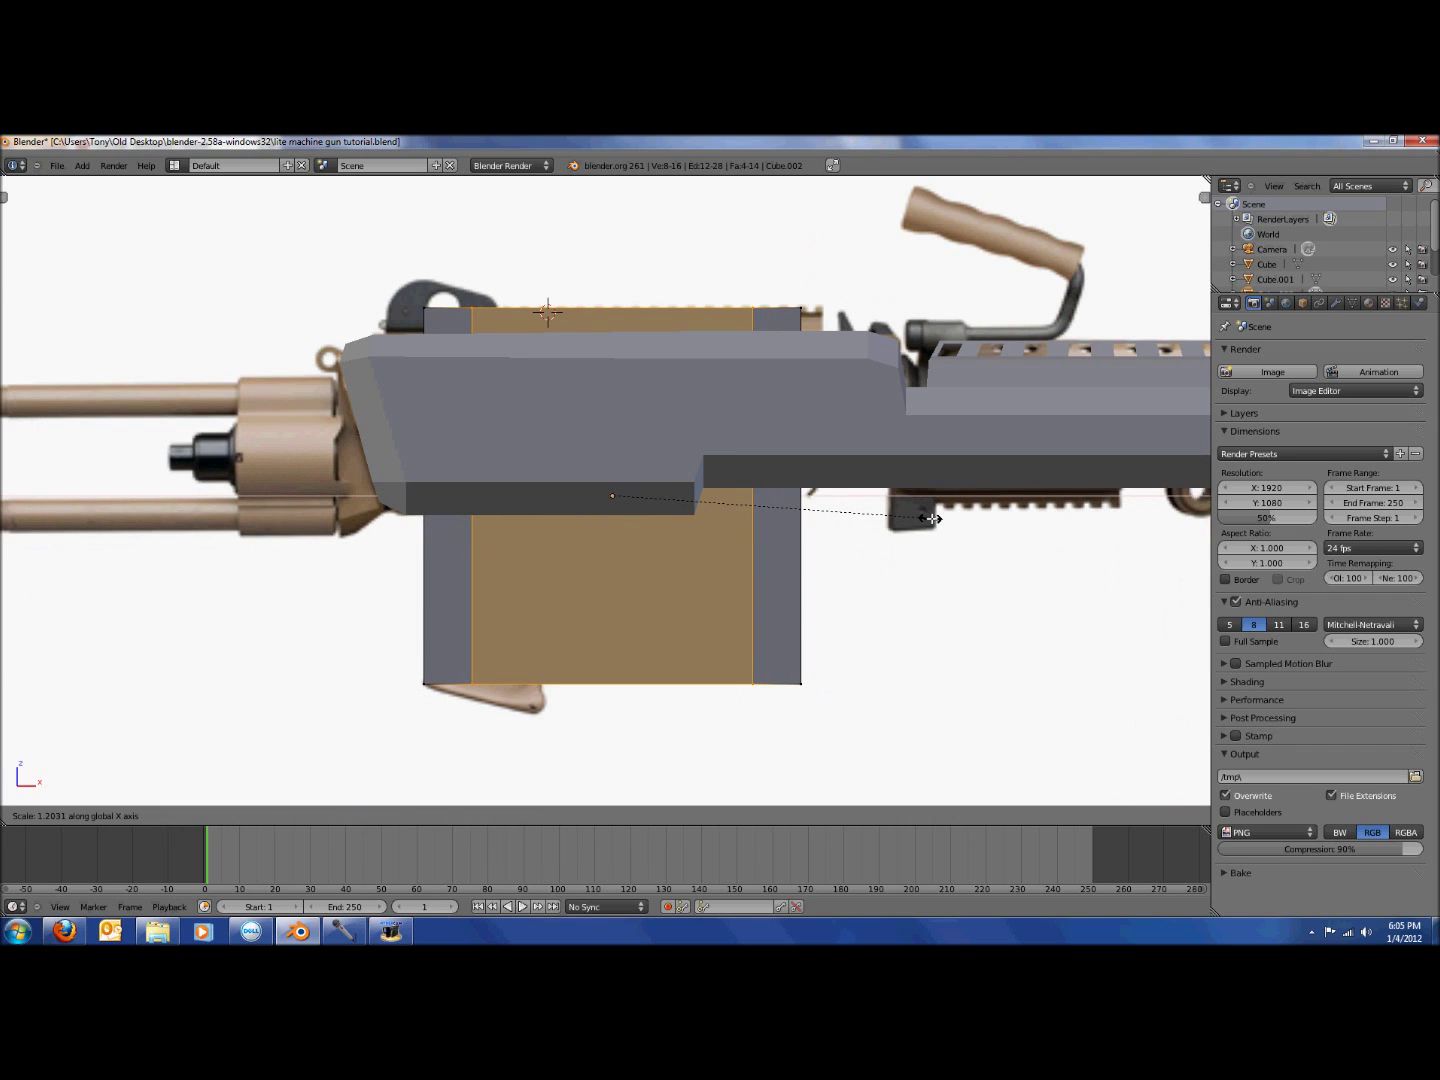
Spread the block's two vertical edge loops apart along the X axis and add a horizontal loop cut near its bottom with edge slide 0.90.
left_click(983, 521)
key("a")
key("ctrl+r")
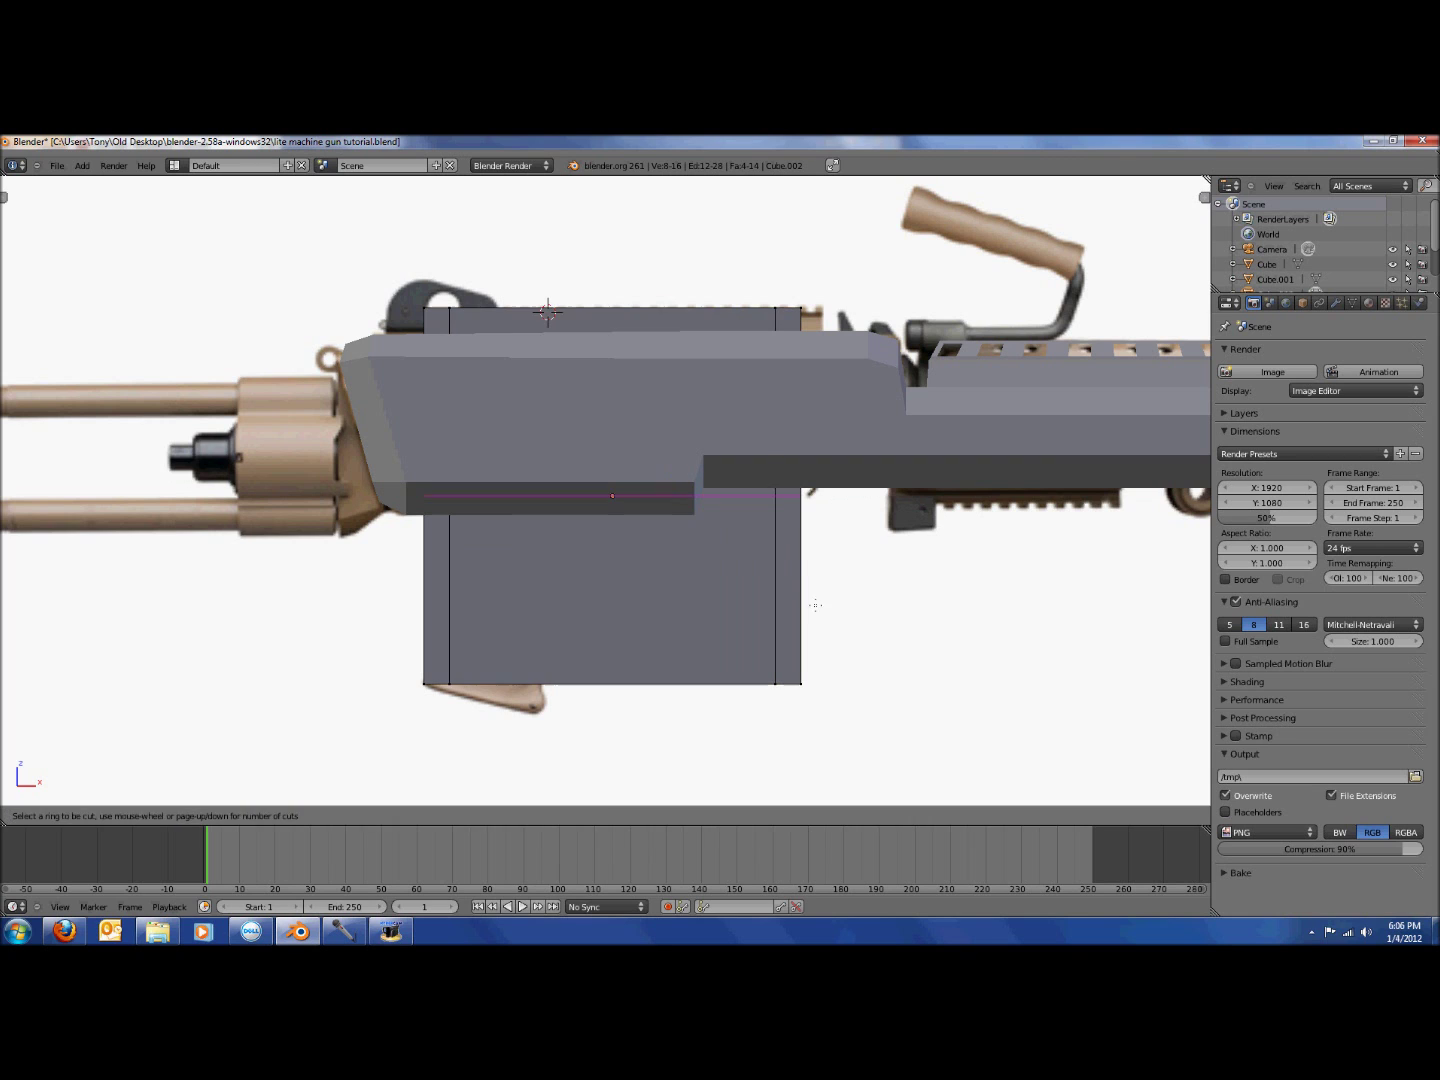
left_click(785, 526)
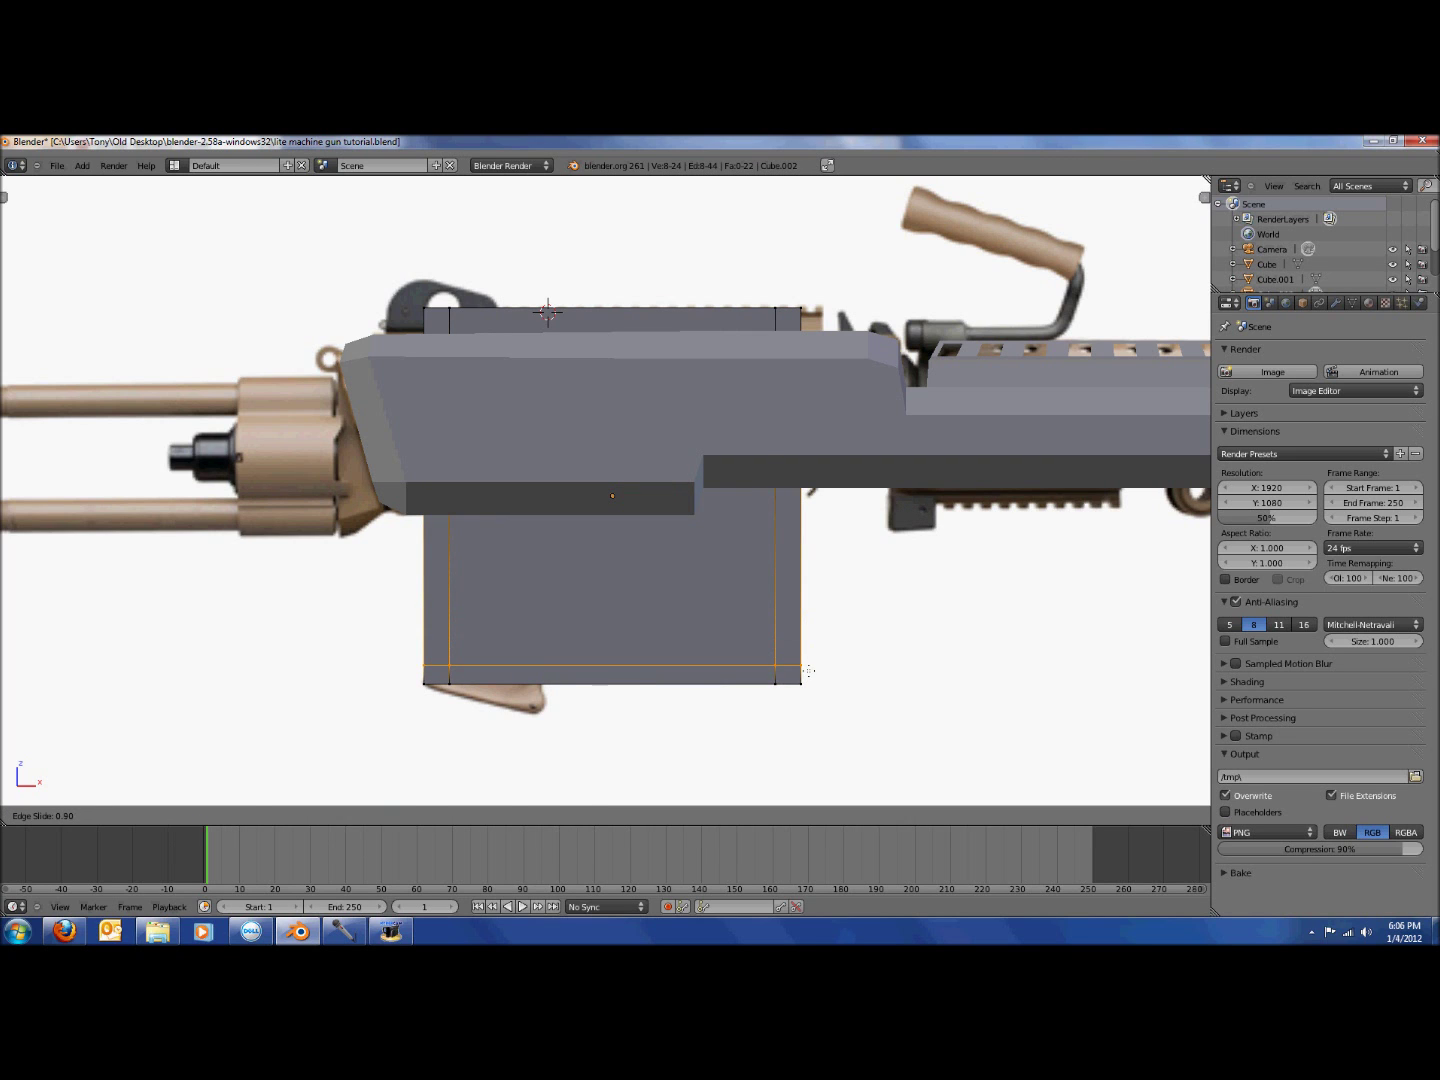
left_click(808, 670)
key("z")
mouse_move(501, 494)
middle_mouse_down()
mouse_move(566, 453)
mouse_move(640, 469)
middle_mouse_up()
key("KP_1")
Try to move the block's lower front corner vertices onto the front end of the pistol grip's base.
key("z")
key("z")
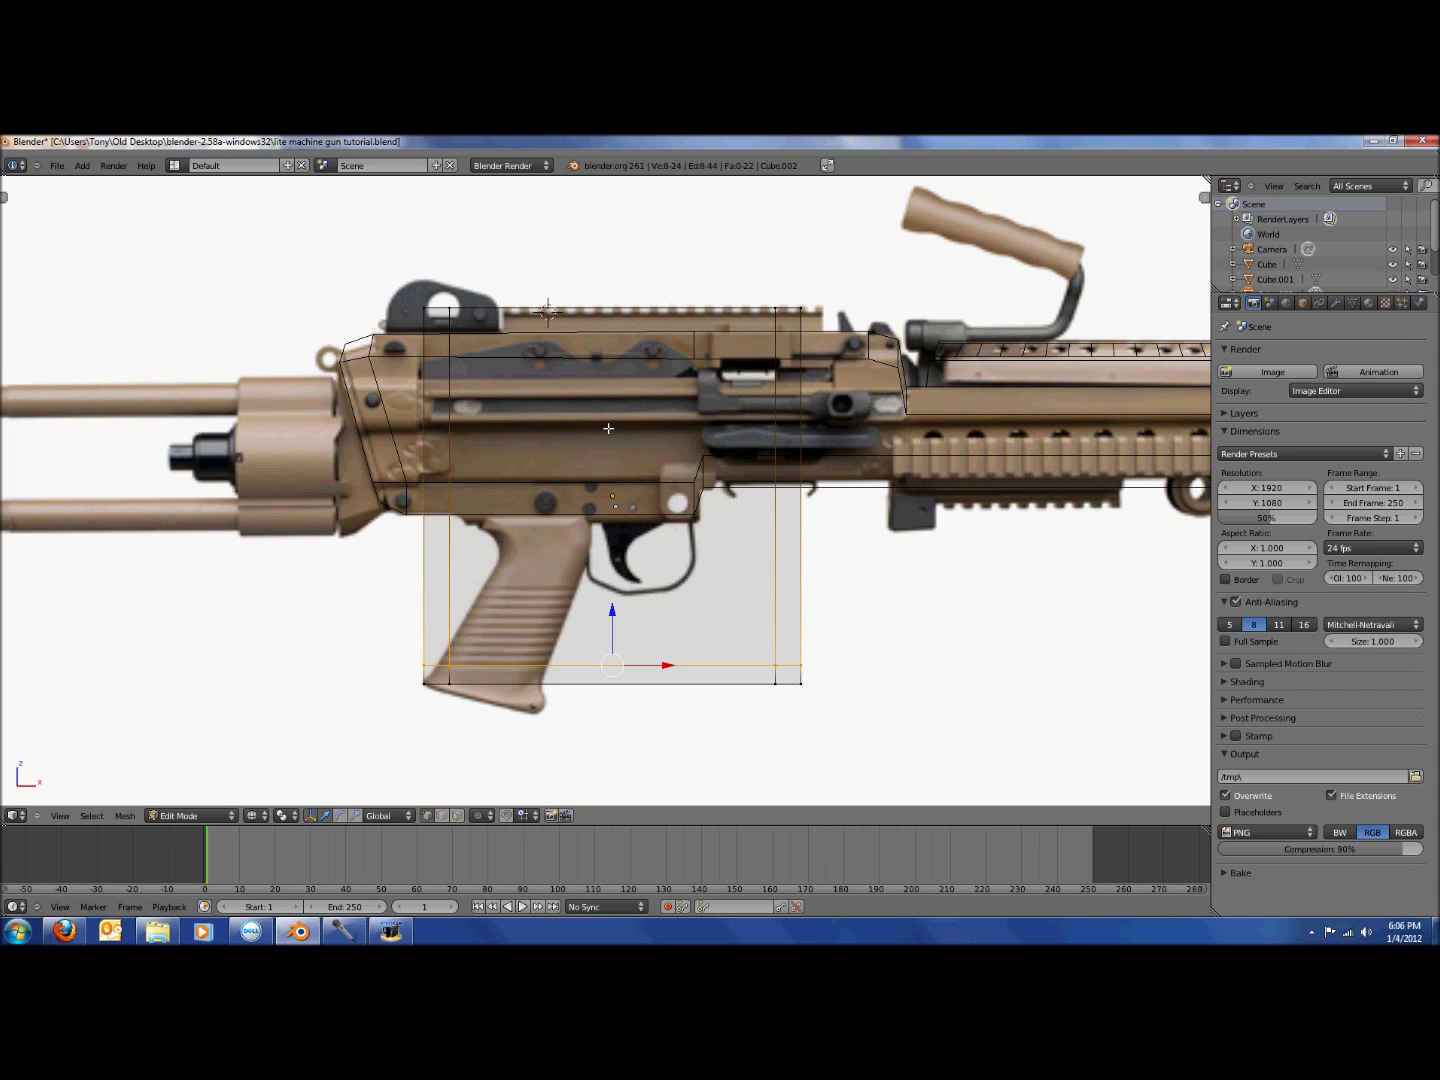
key("a")
key("b")
left_click_drag(610, 637, 948, 749)
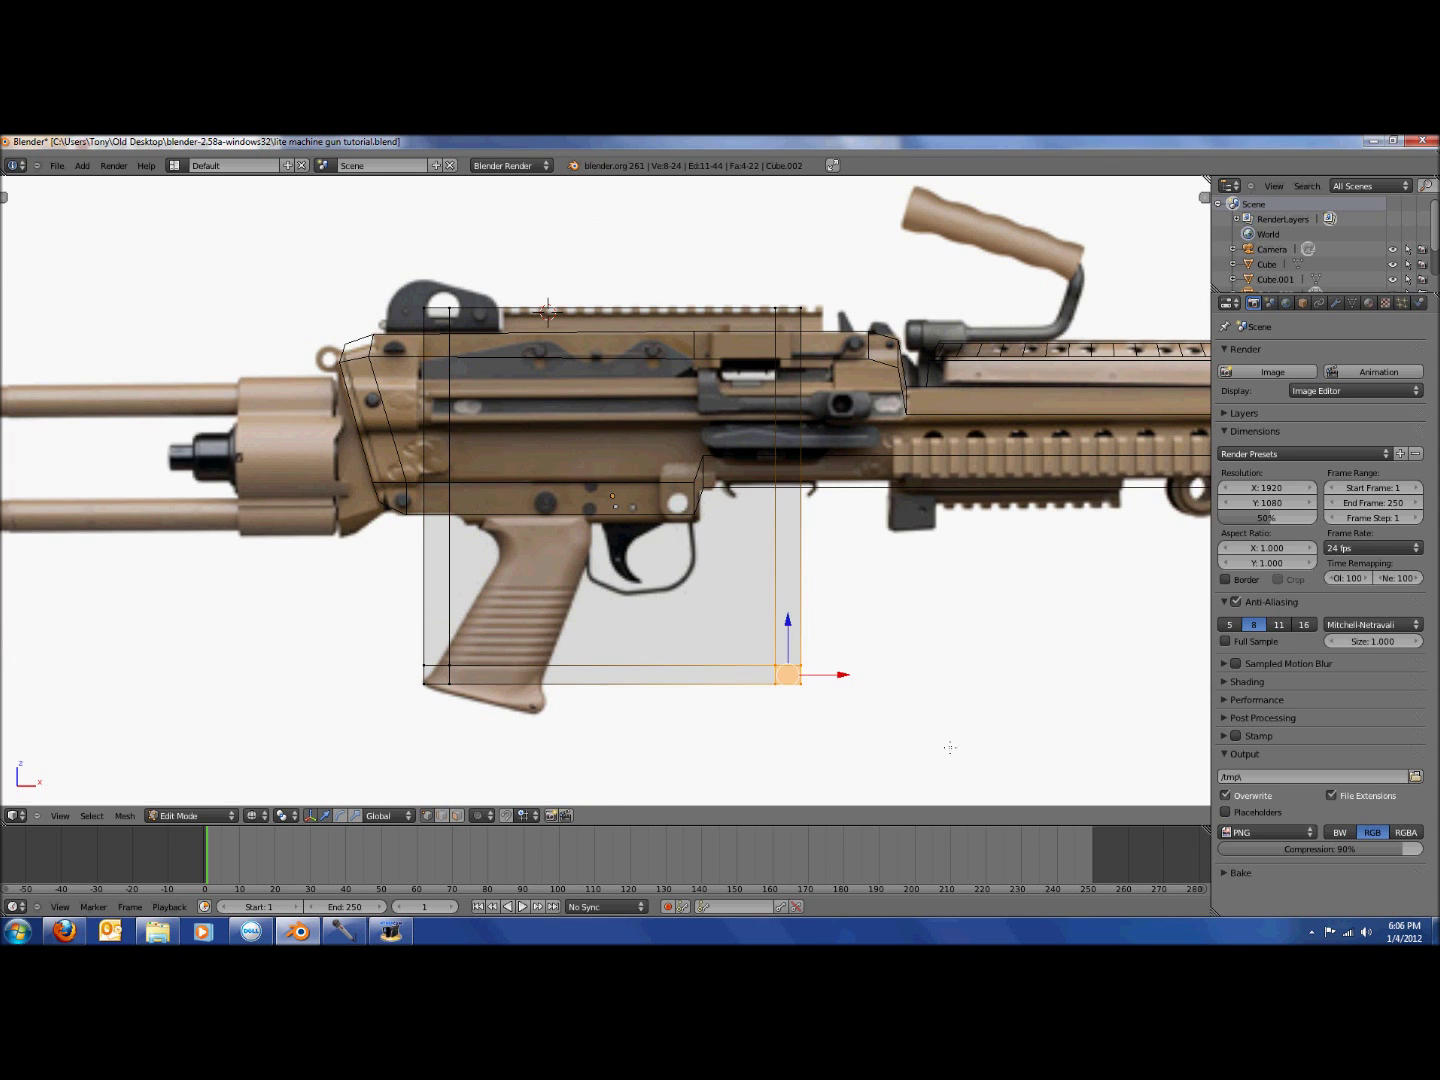
key("g")
left_click(630, 784)
key("a")
key("b")
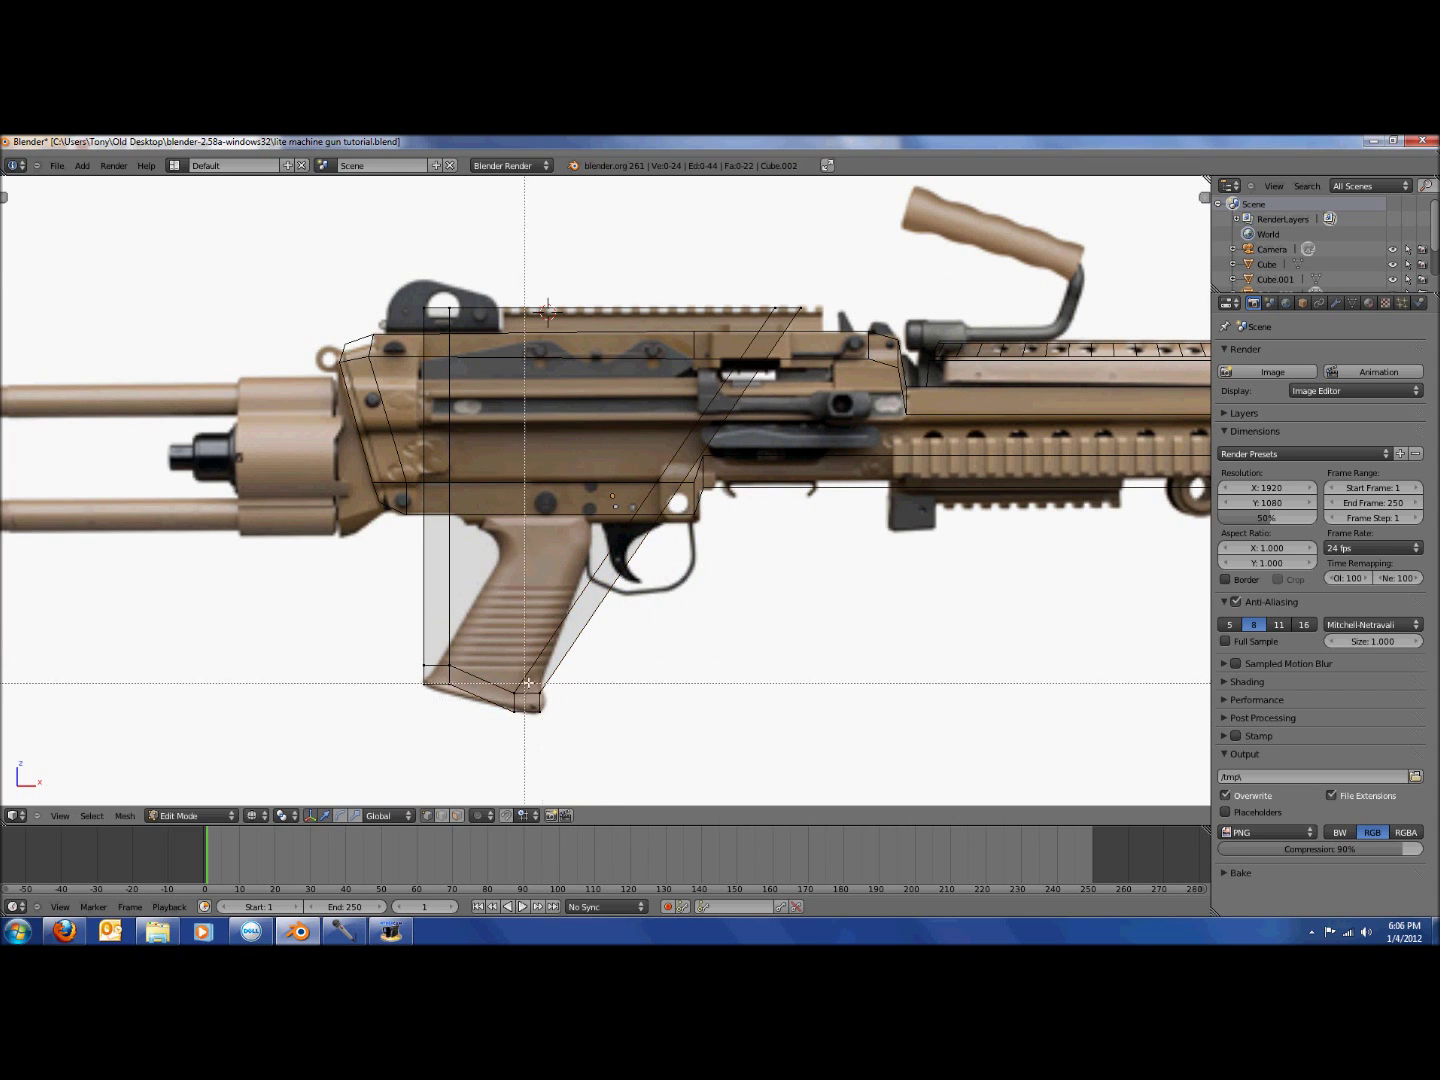
left_click_drag(527, 683, 550, 701)
key("g")
left_click(555, 705)
Try to align the block's bottom vertices beside the lower rear corner with the base outline of the grip.
key("a")
key("a")
key("a")
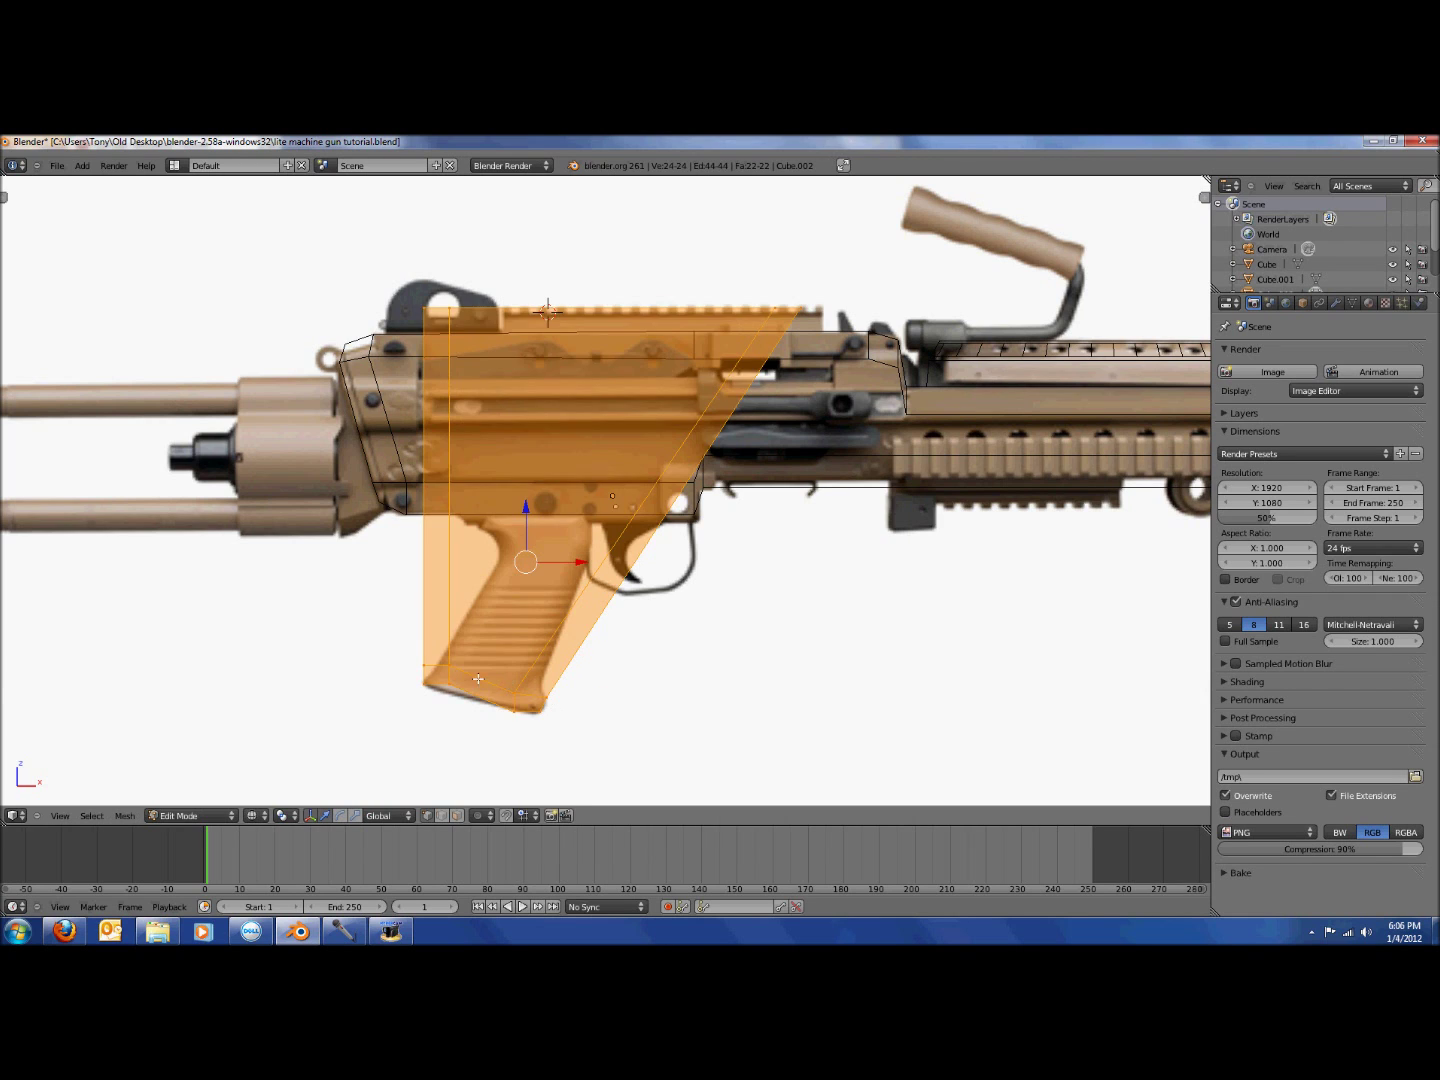
key("b")
left_click_drag(437, 679, 465, 699)
key("g")
left_click(461, 706)
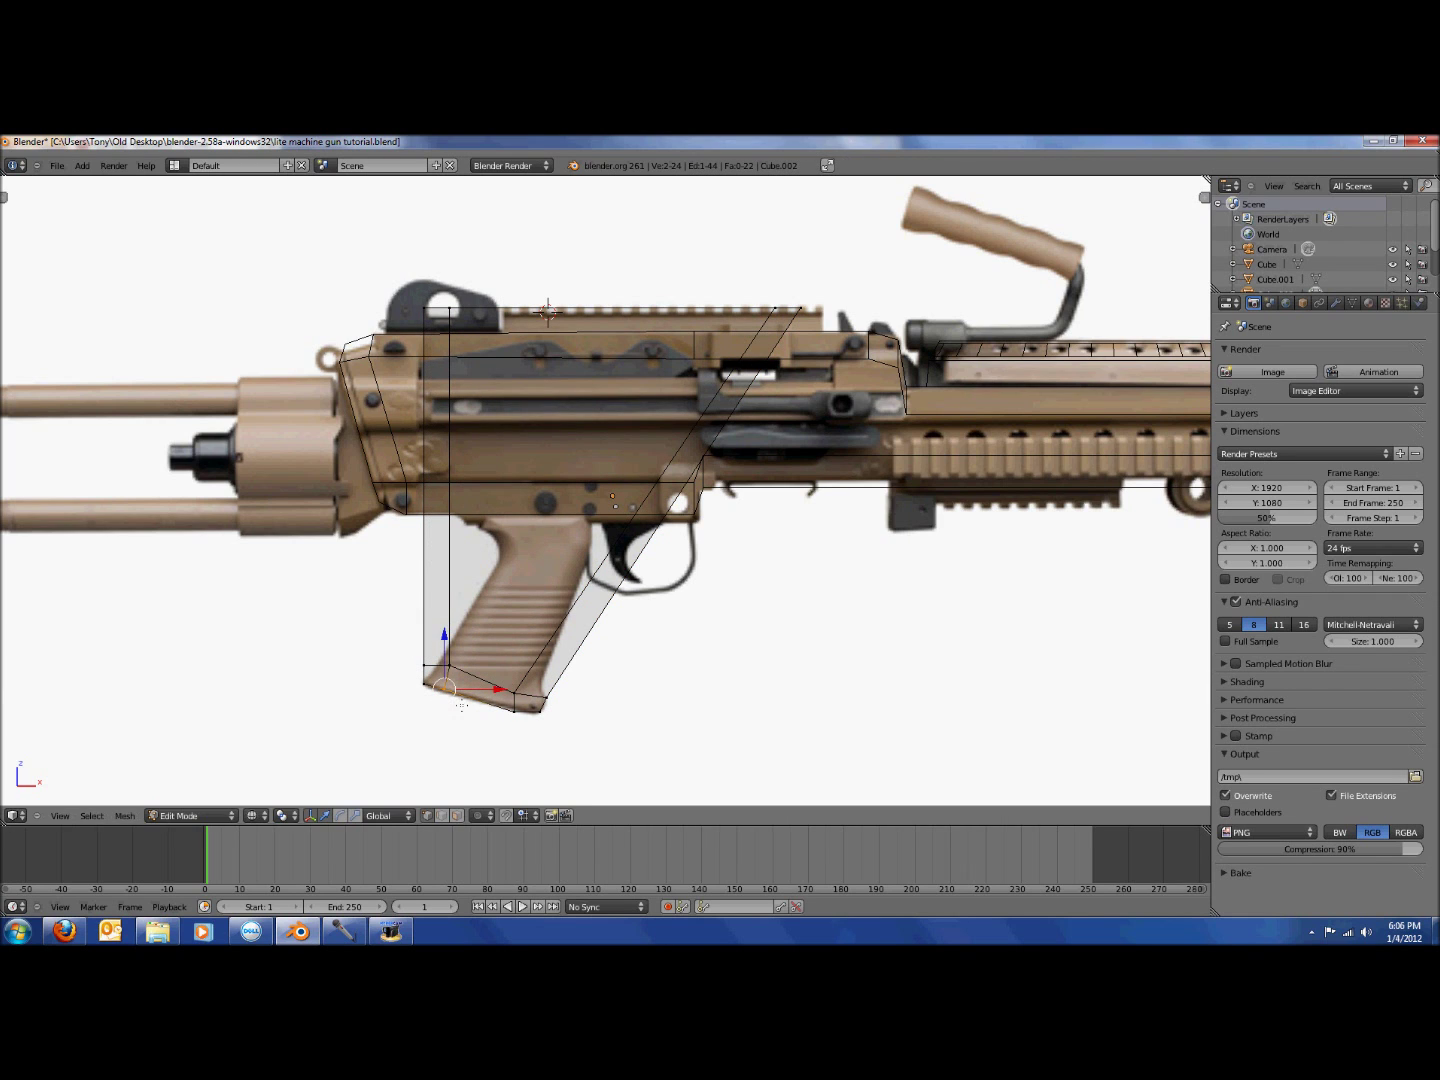
Try to bring the block's upper rear and upper front vertices down onto the pistol grip outline.
right_click(375, 276)
key("g")
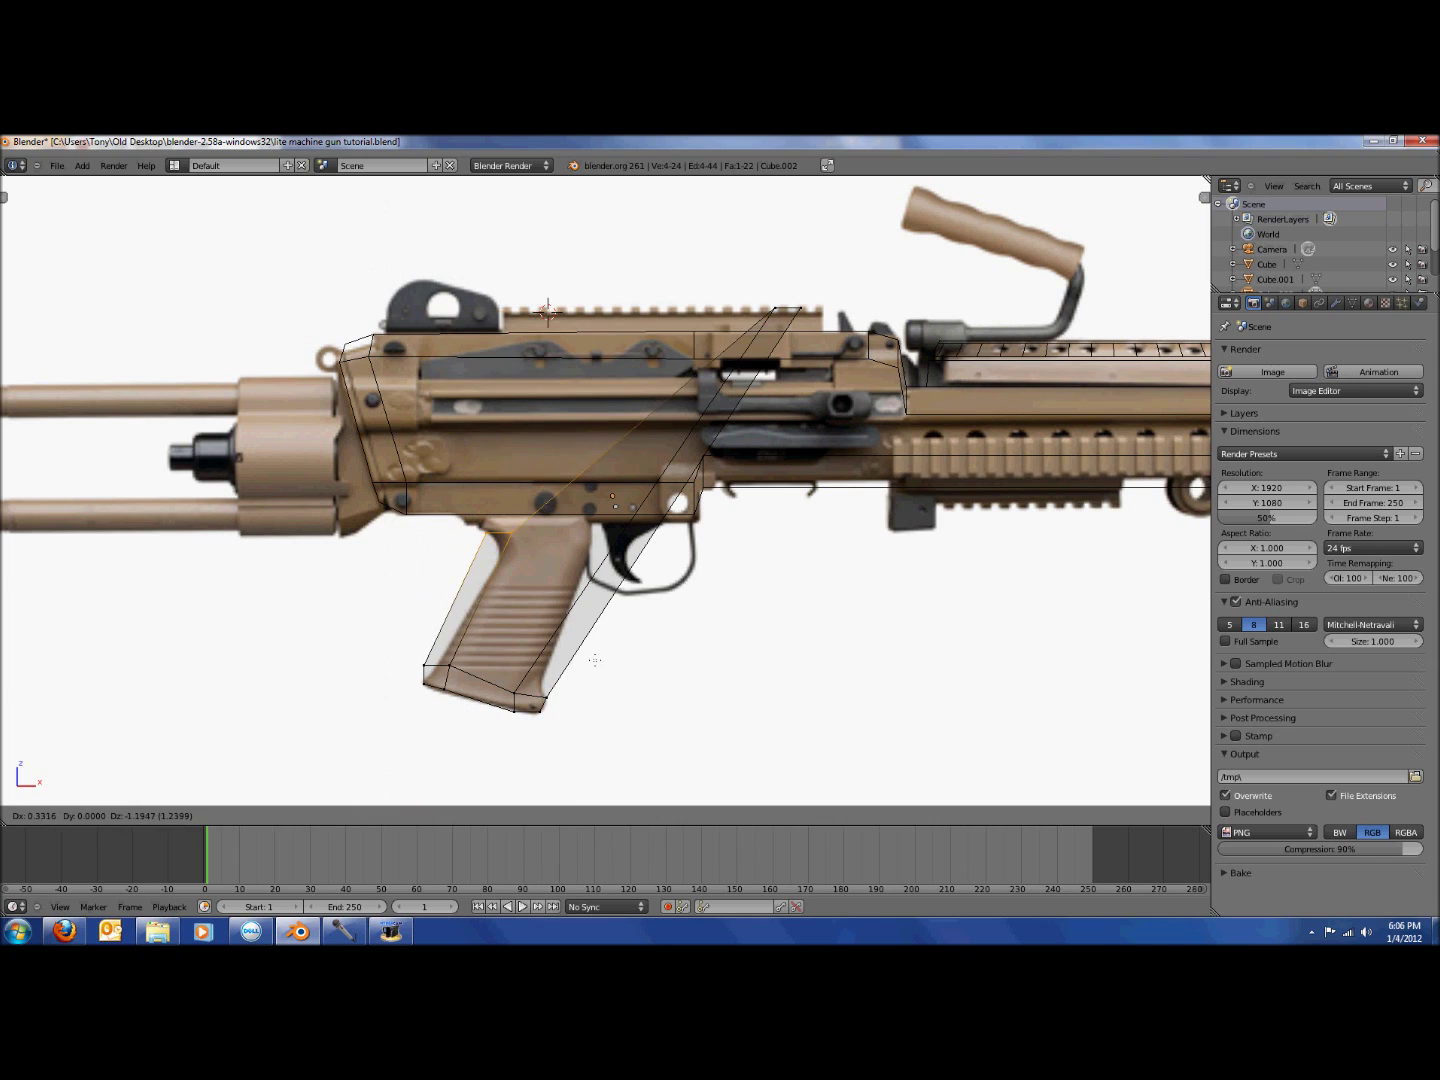
left_click(609, 691)
key("a")
key("b")
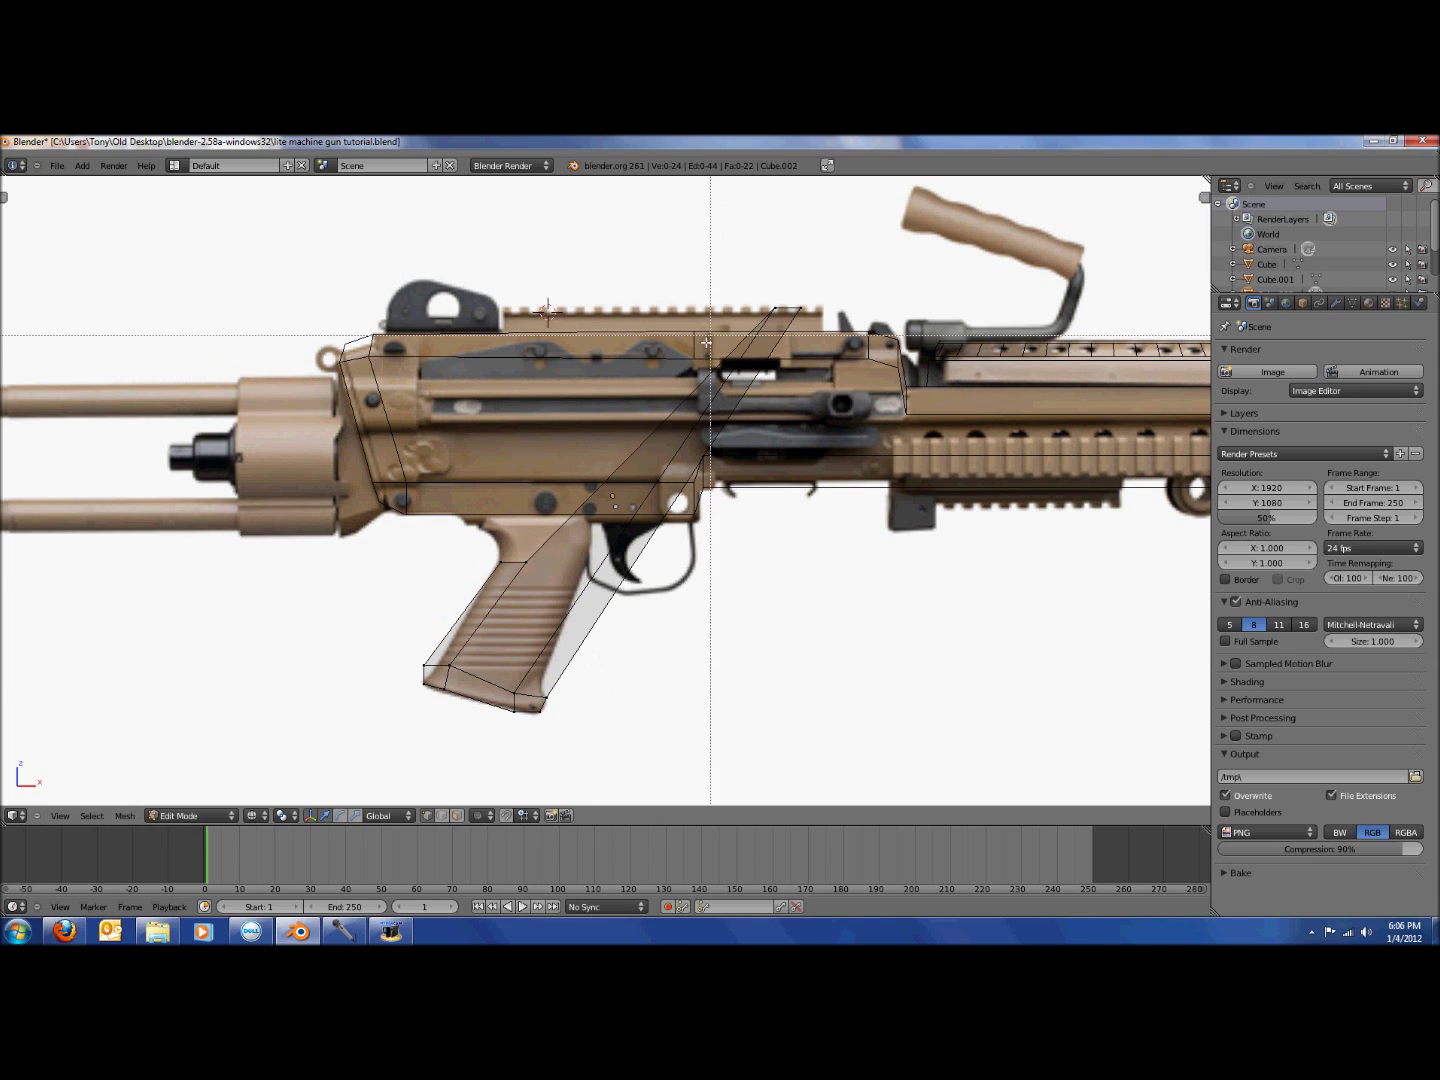
left_click_drag(742, 280, 818, 336)
key("g")
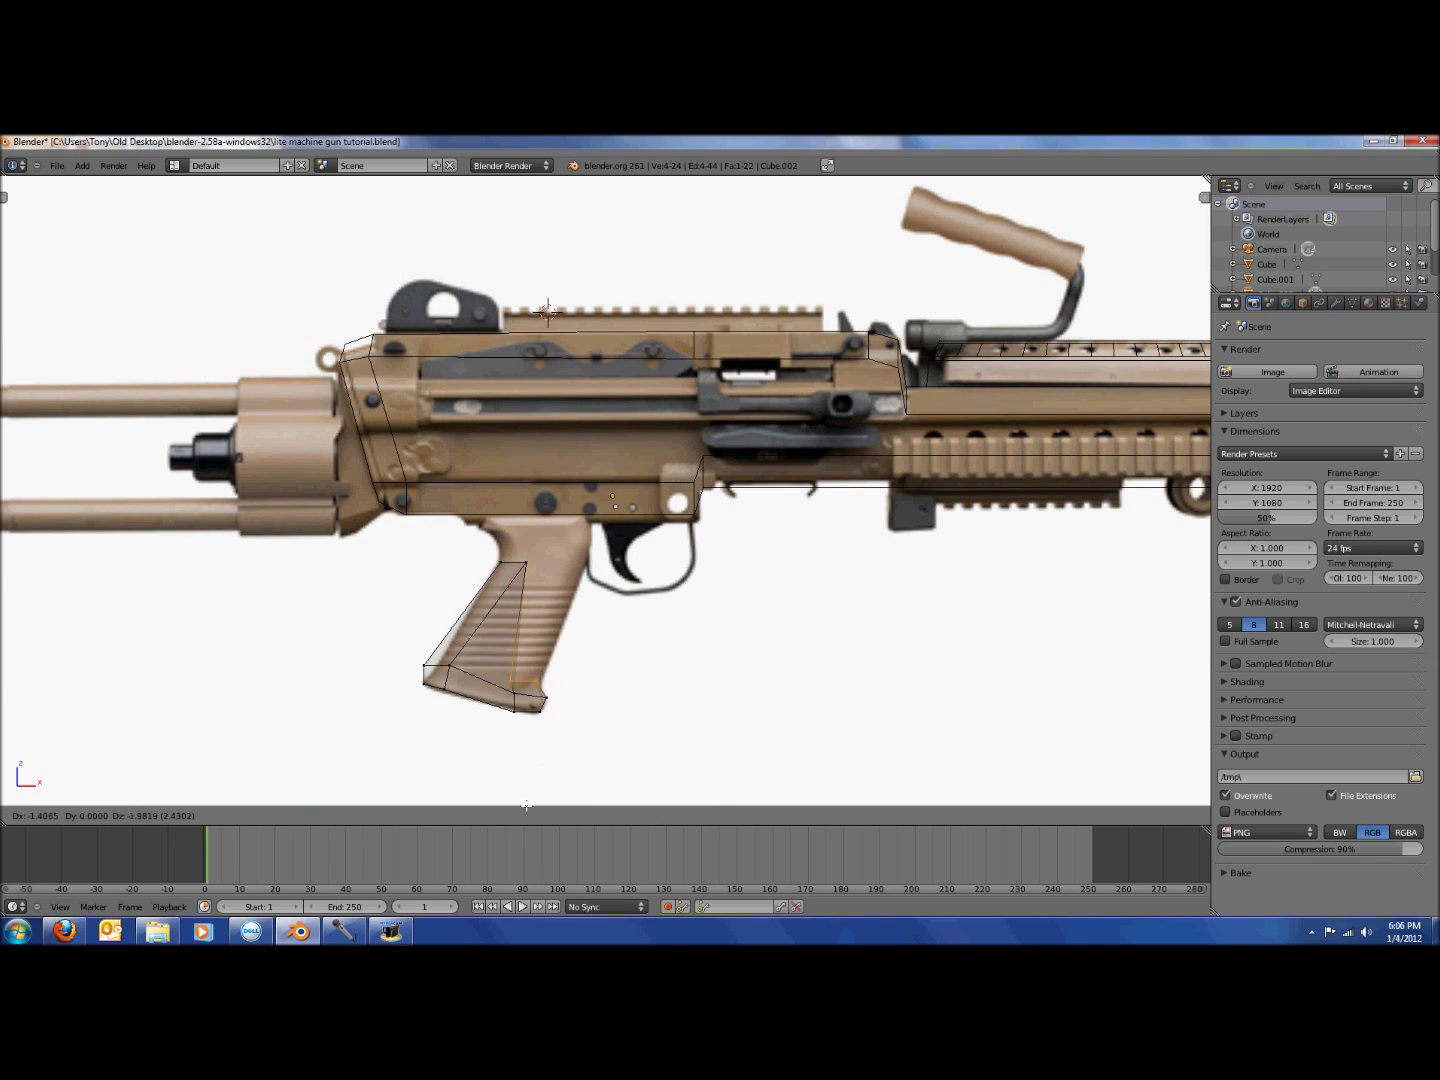
left_click(528, 806)
Try to lower the upper rear vertices further toward the grip's base and adjust their position there.
key("a")
key("b")
left_click_drag(467, 555, 572, 609)
key("g")
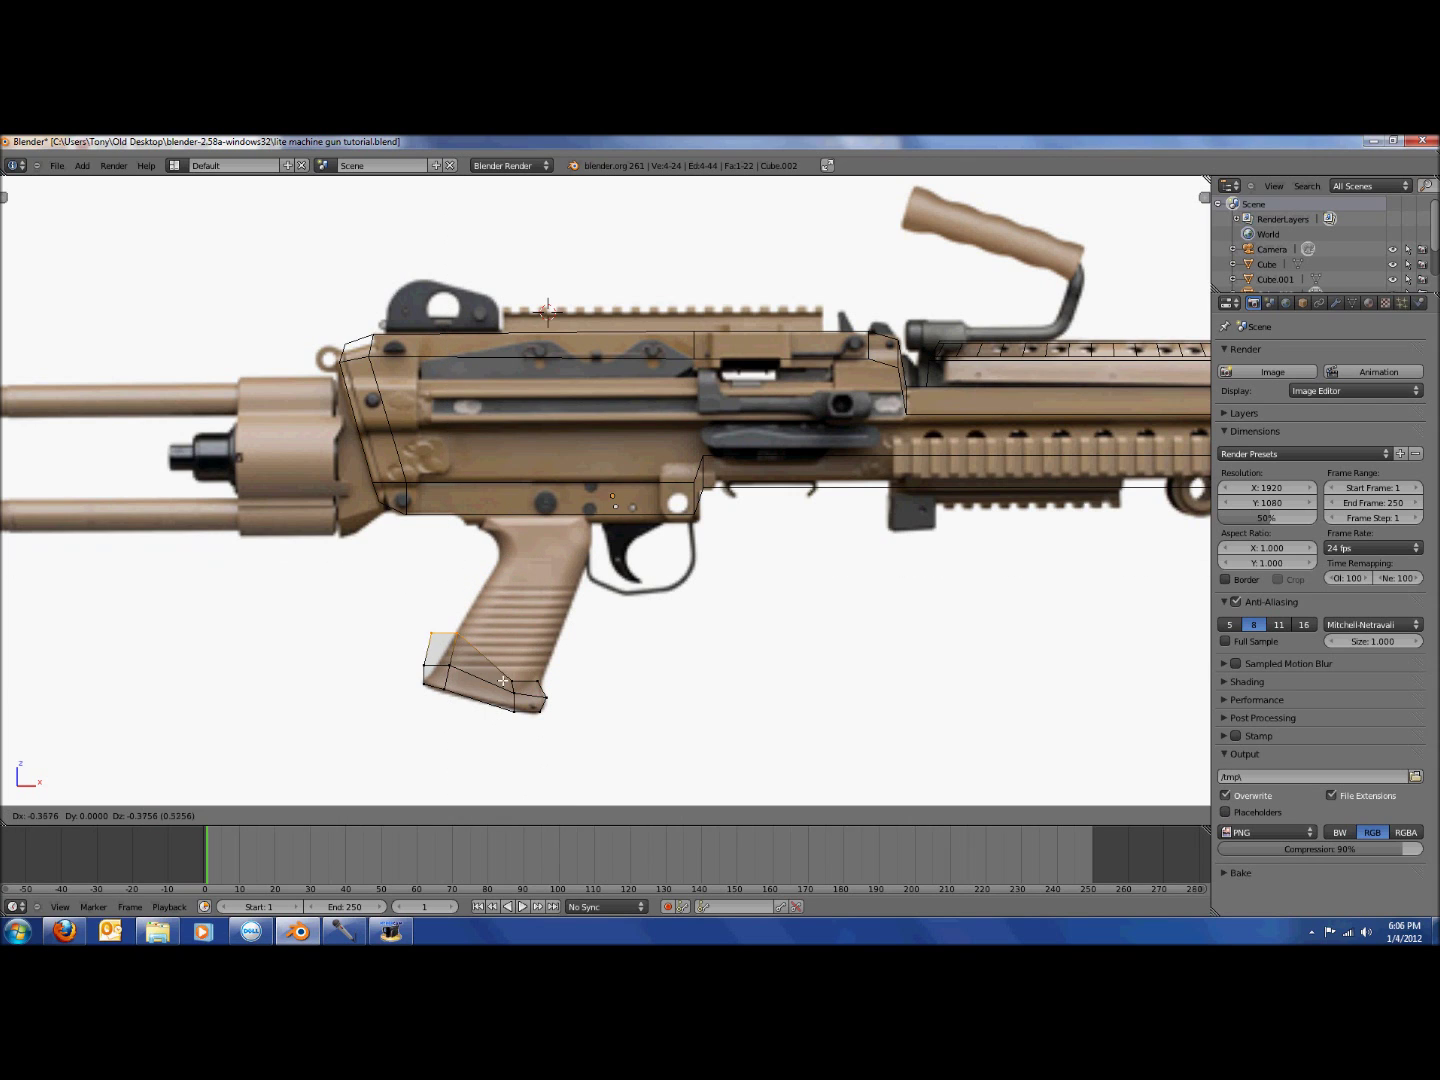
left_click(519, 700)
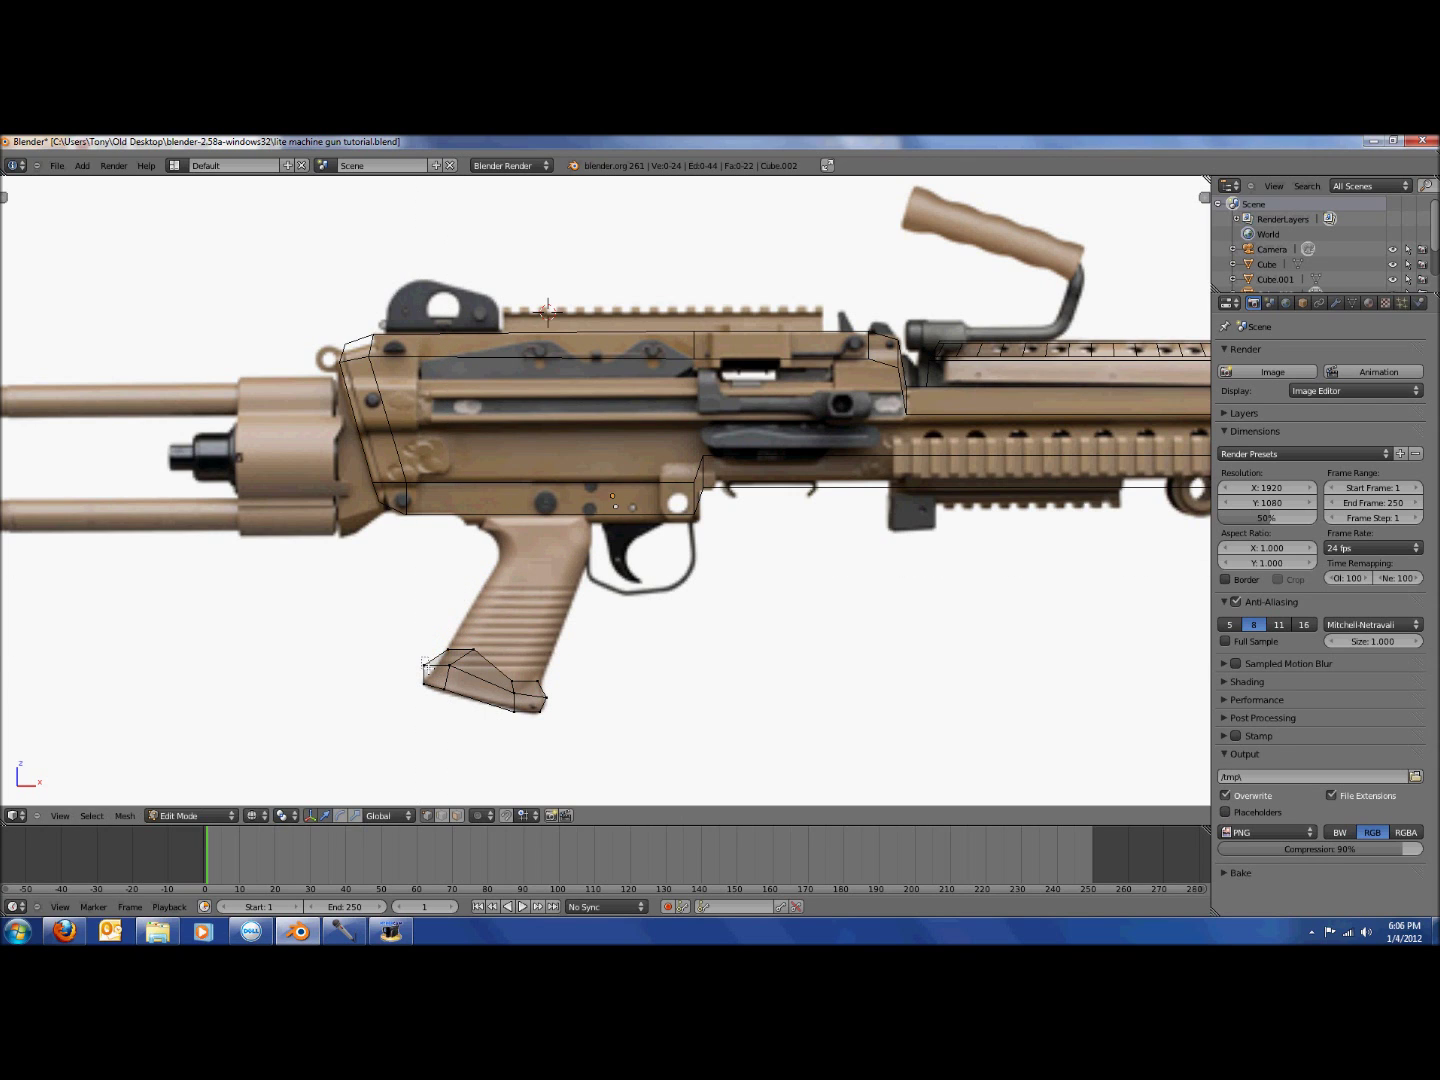
key("g")
left_click(534, 675)
right_click(534, 676)
key("g")
left_click(535, 675)
key("a")
key("b")
left_click_drag(418, 621, 452, 640)
Undo the grip-shaping vertex moves back to the straight rectangular block.
key("z")
middle_click_drag(508, 652, 631, 670)
key("a")
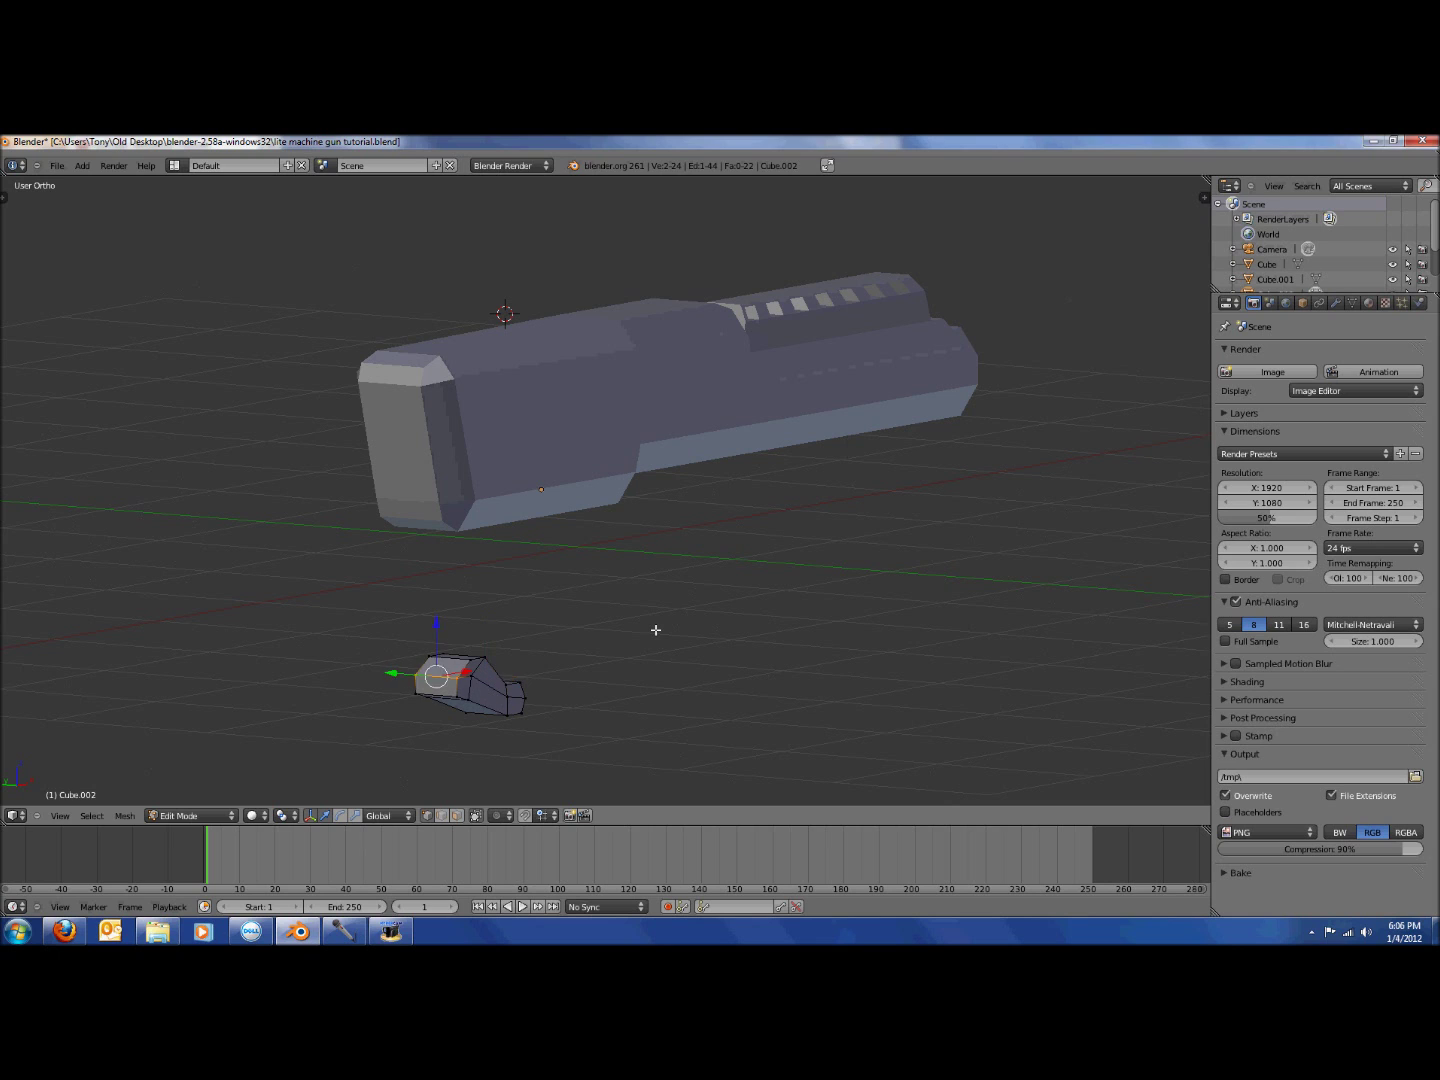
key("KP_1")
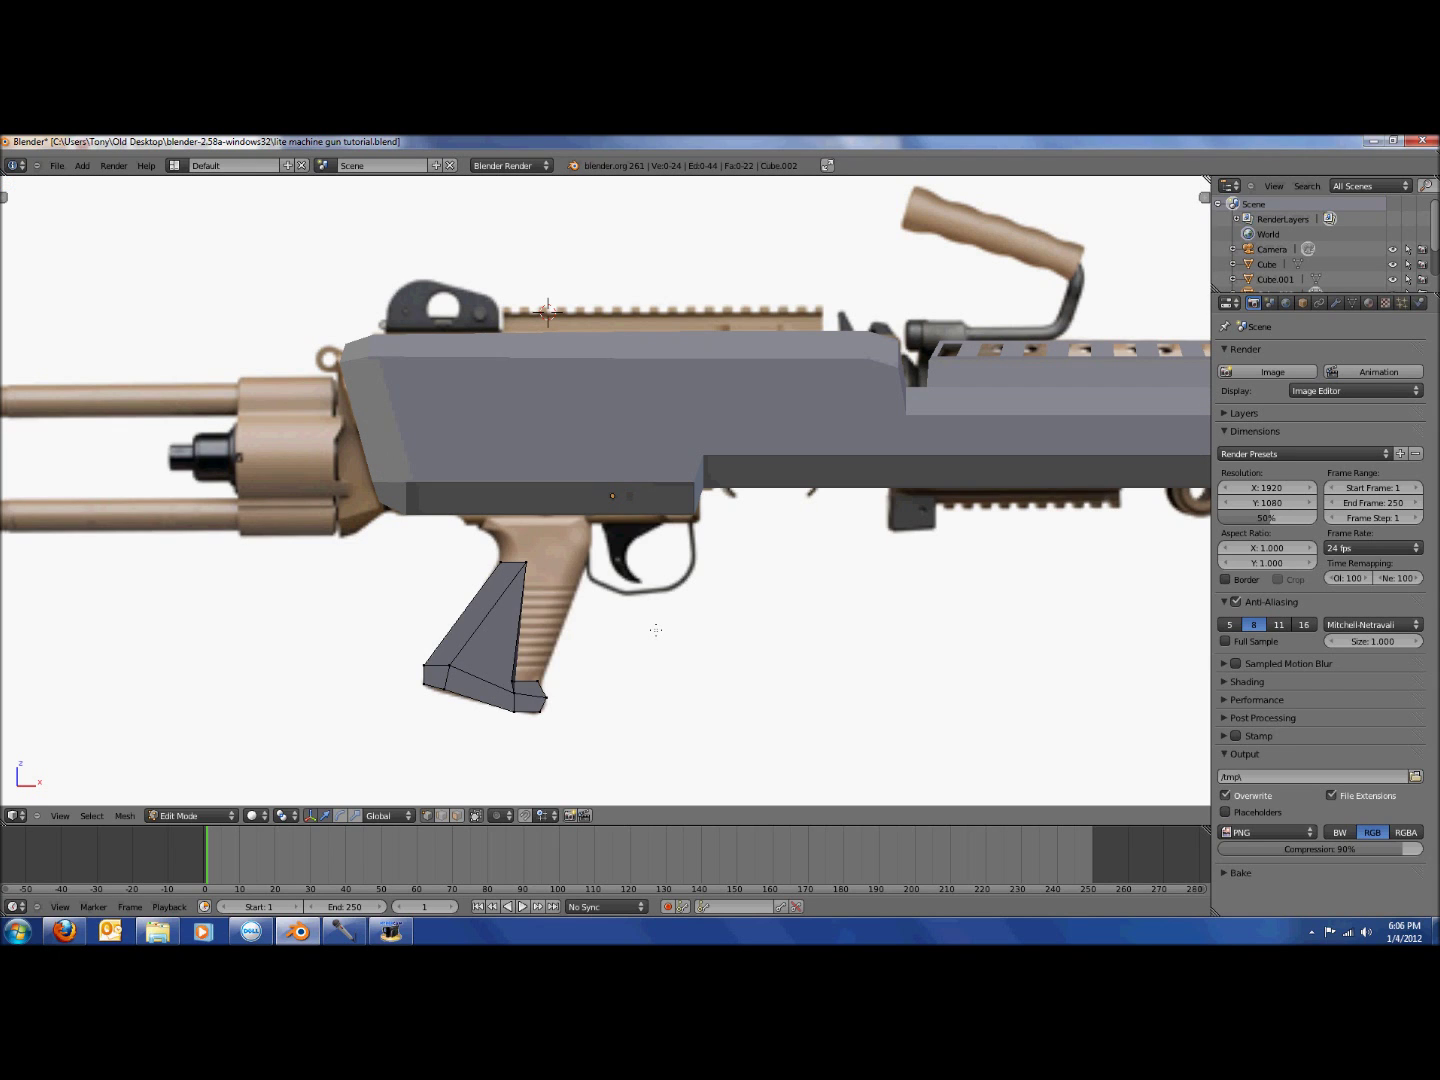
key("ctrl+z")
key("ctrl+z")
key("ctrl+z")
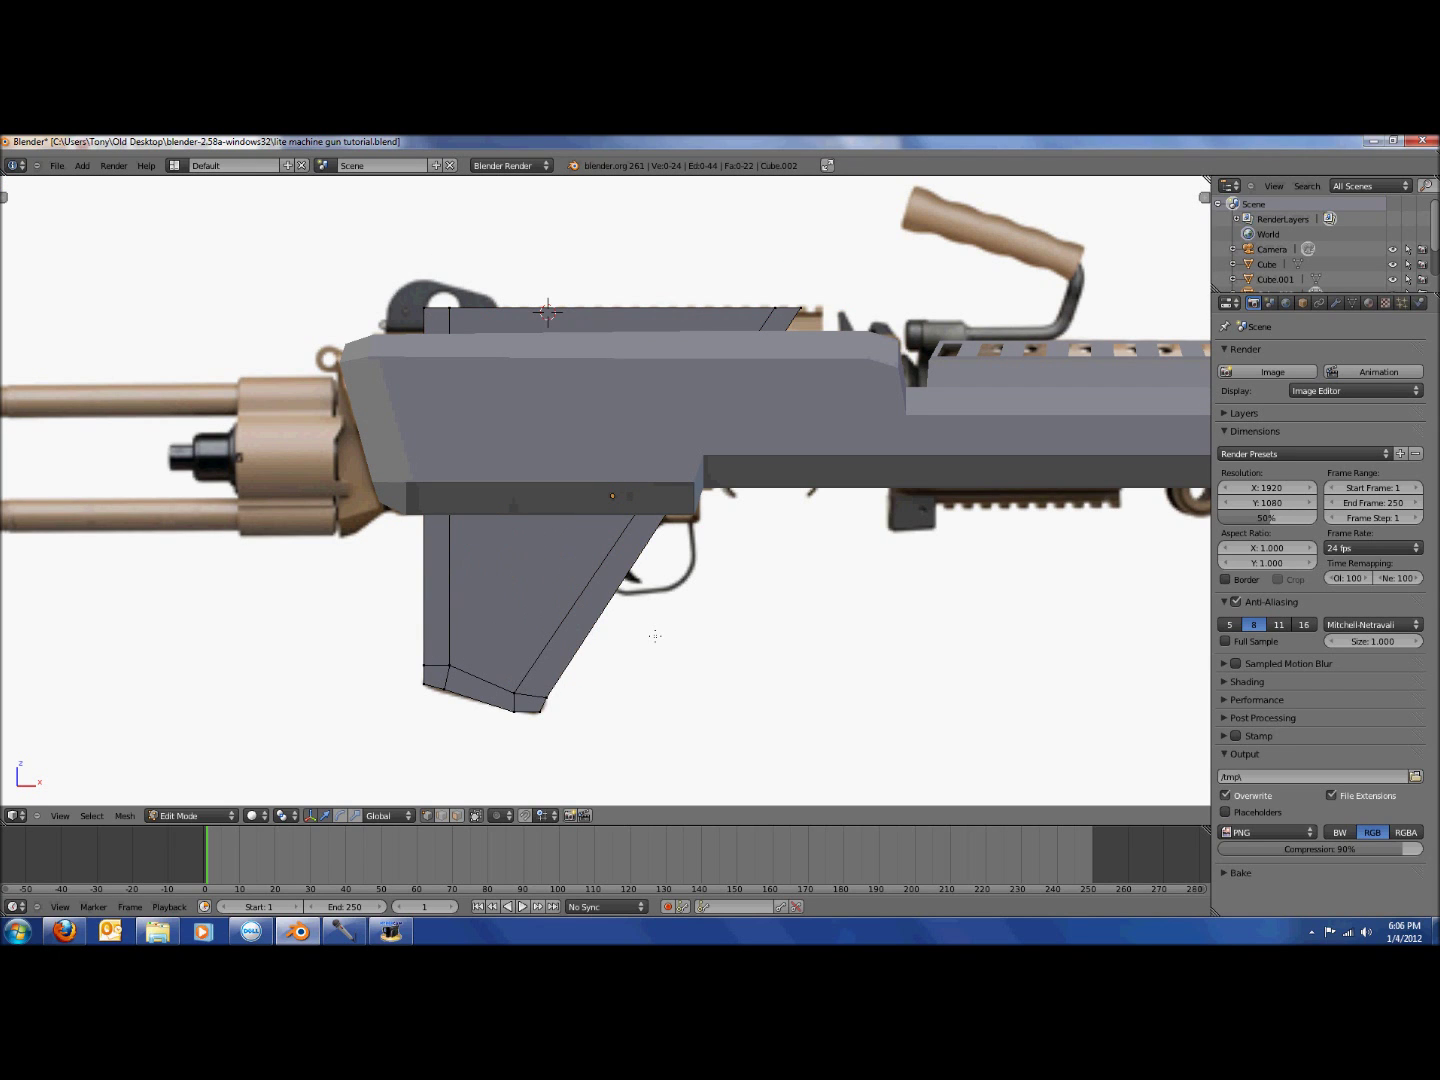
key("ctrl+z")
key("ctrl+z")
key("ctrl+z")
key("ctrl+z")
key("ctrl+z")
key("ctrl+z")
key("ctrl+z")
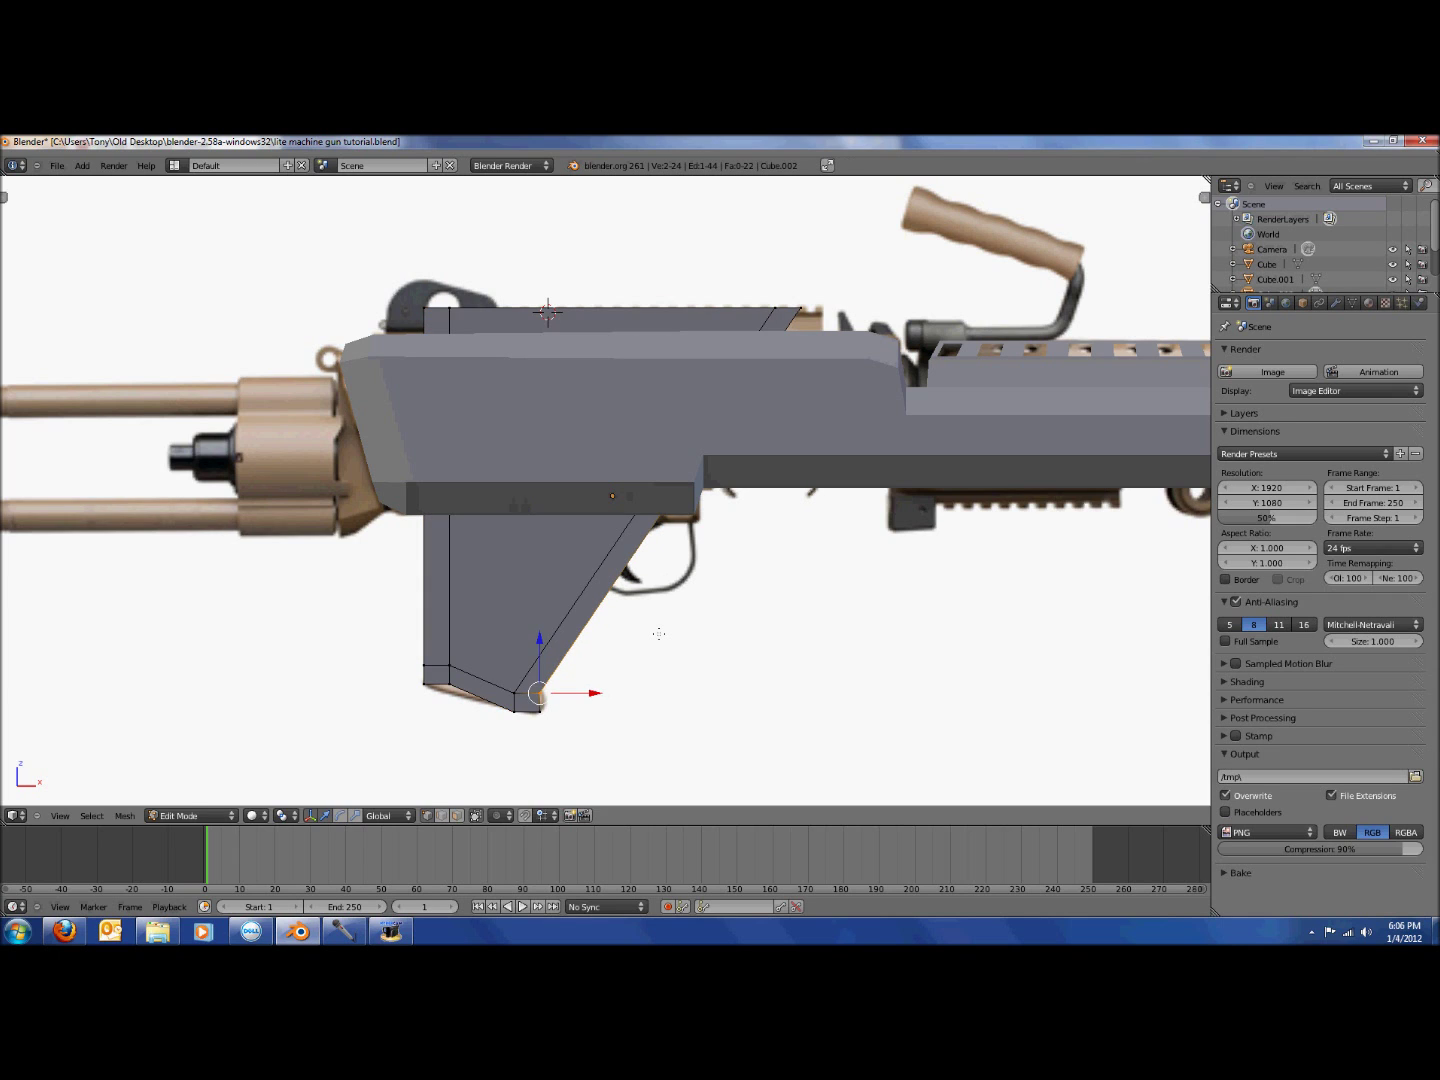
key("ctrl+z")
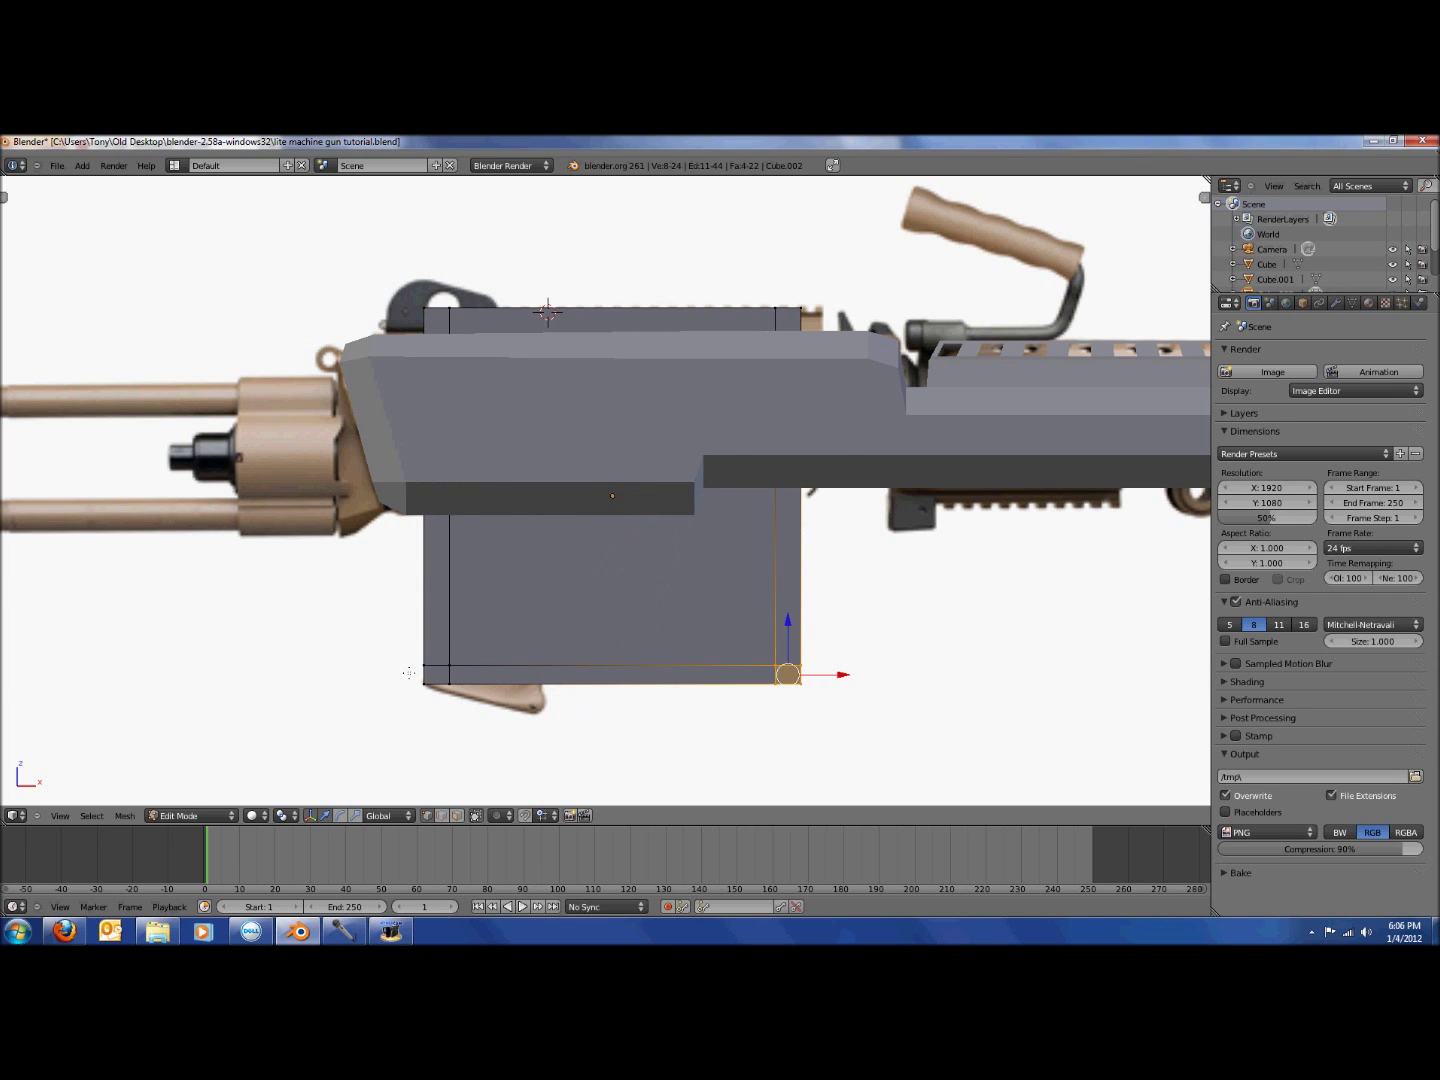
Scale the block's bottom, outer front and outer rear vertices inward along the Y axis to taper its perimeter.
key("z")
key("a")
key("b")
left_click_drag(390, 678, 988, 754)
key("b")
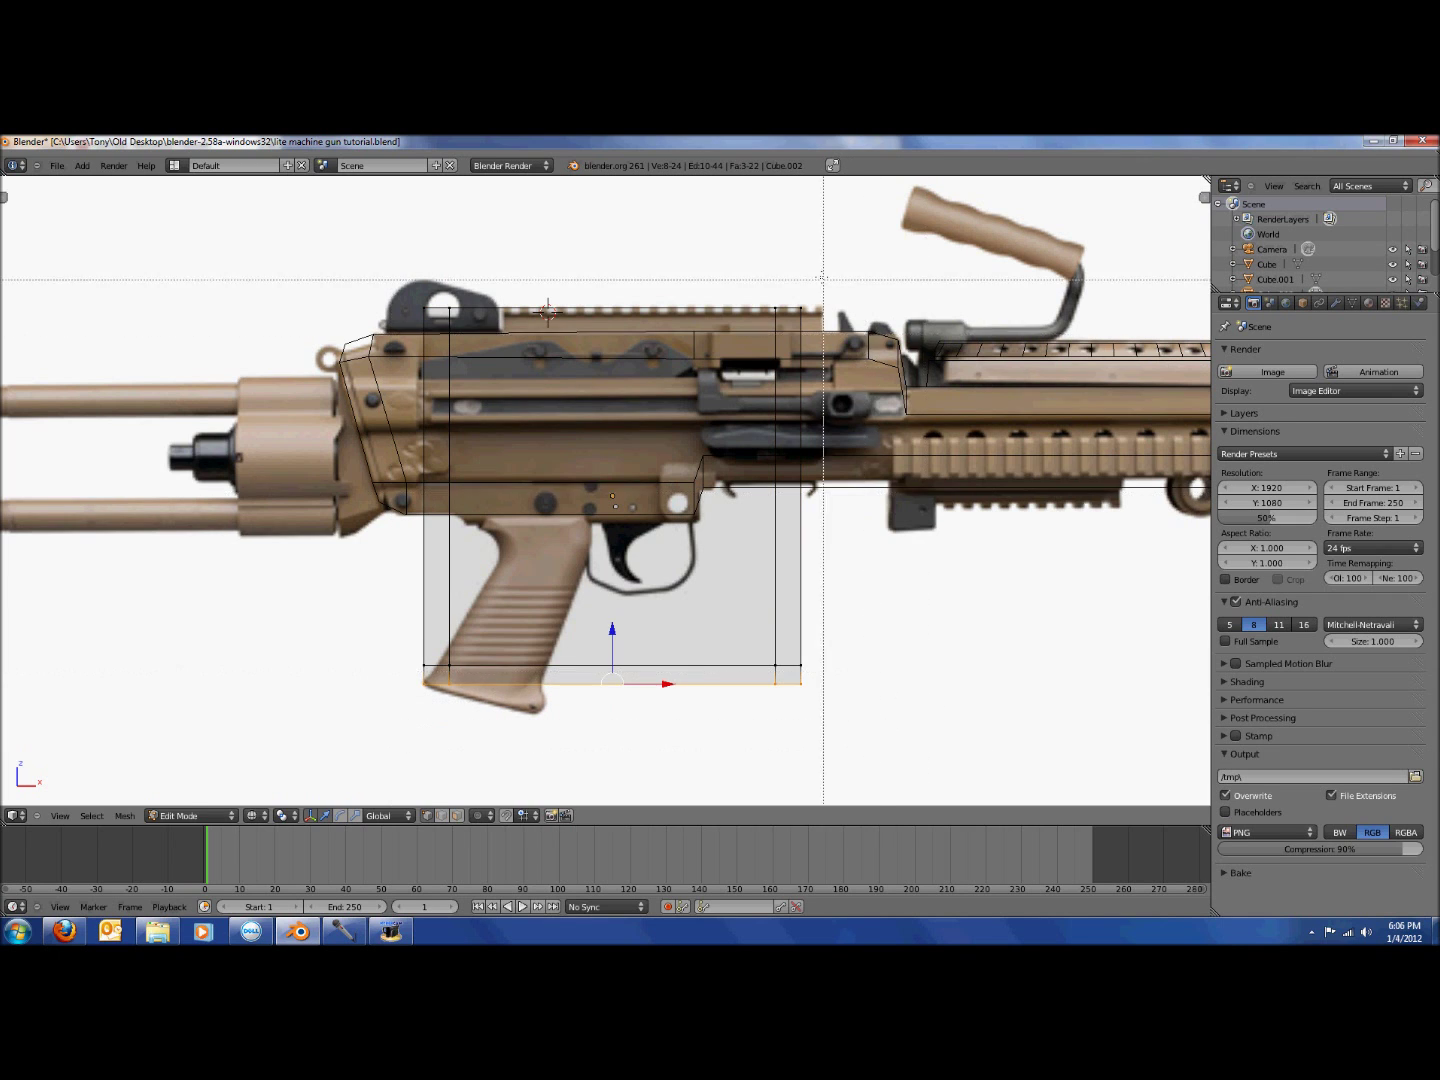
left_click_drag(884, 247, 781, 680)
key("b")
left_click_drag(169, 267, 435, 775)
key("KP_3")
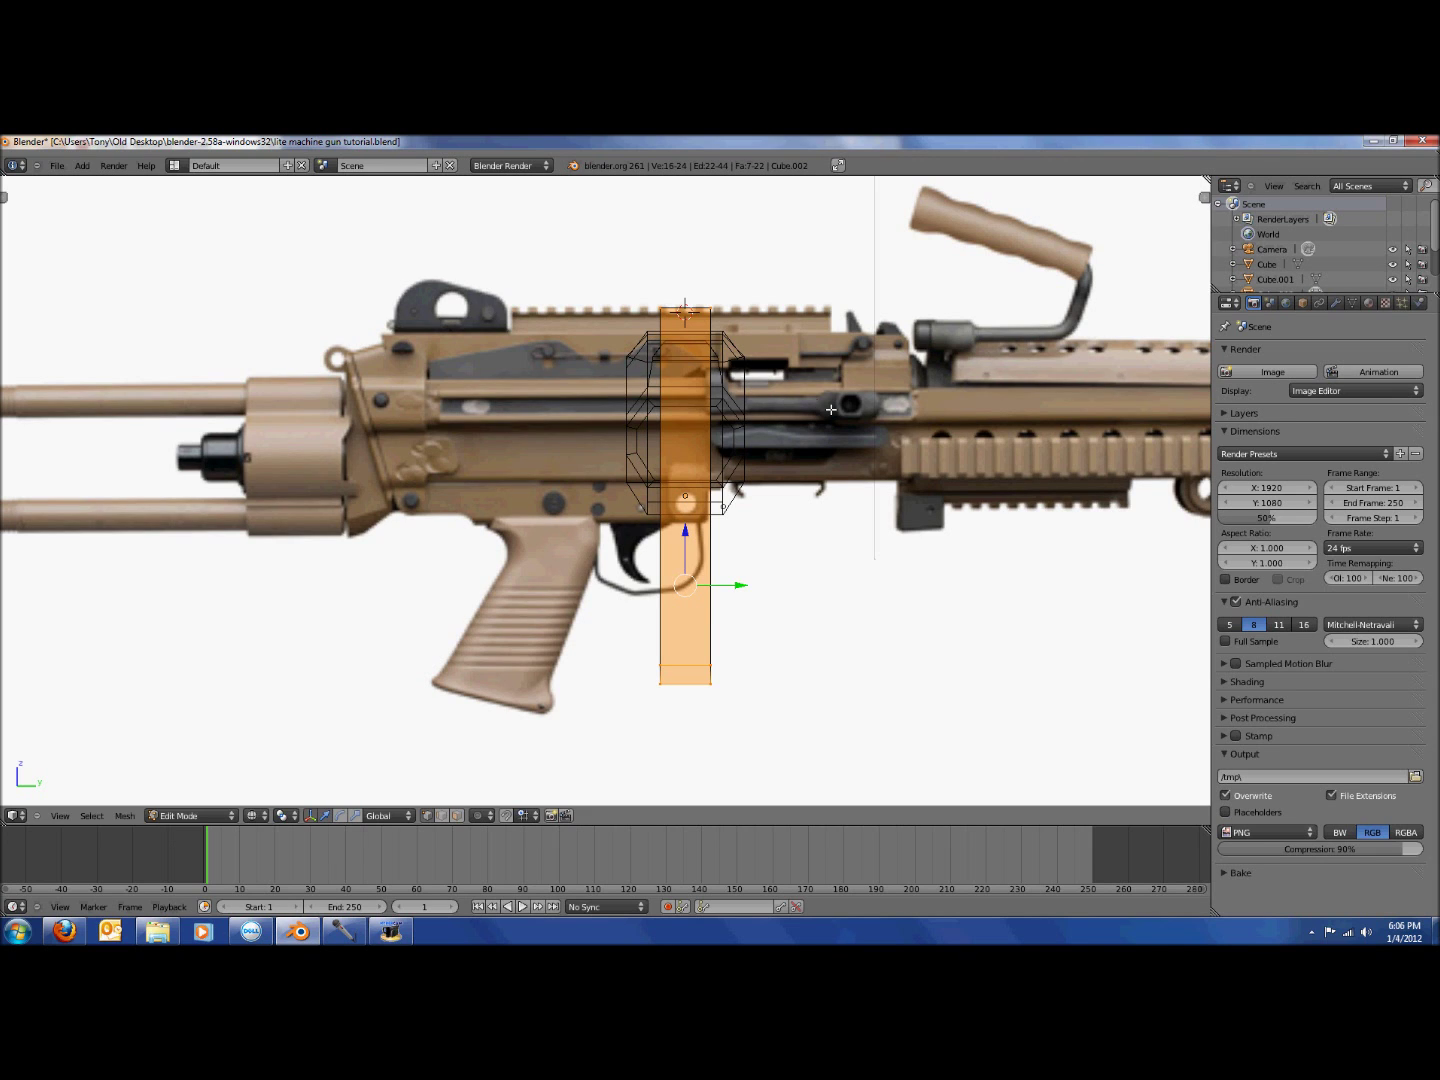
key("s")
key("y")
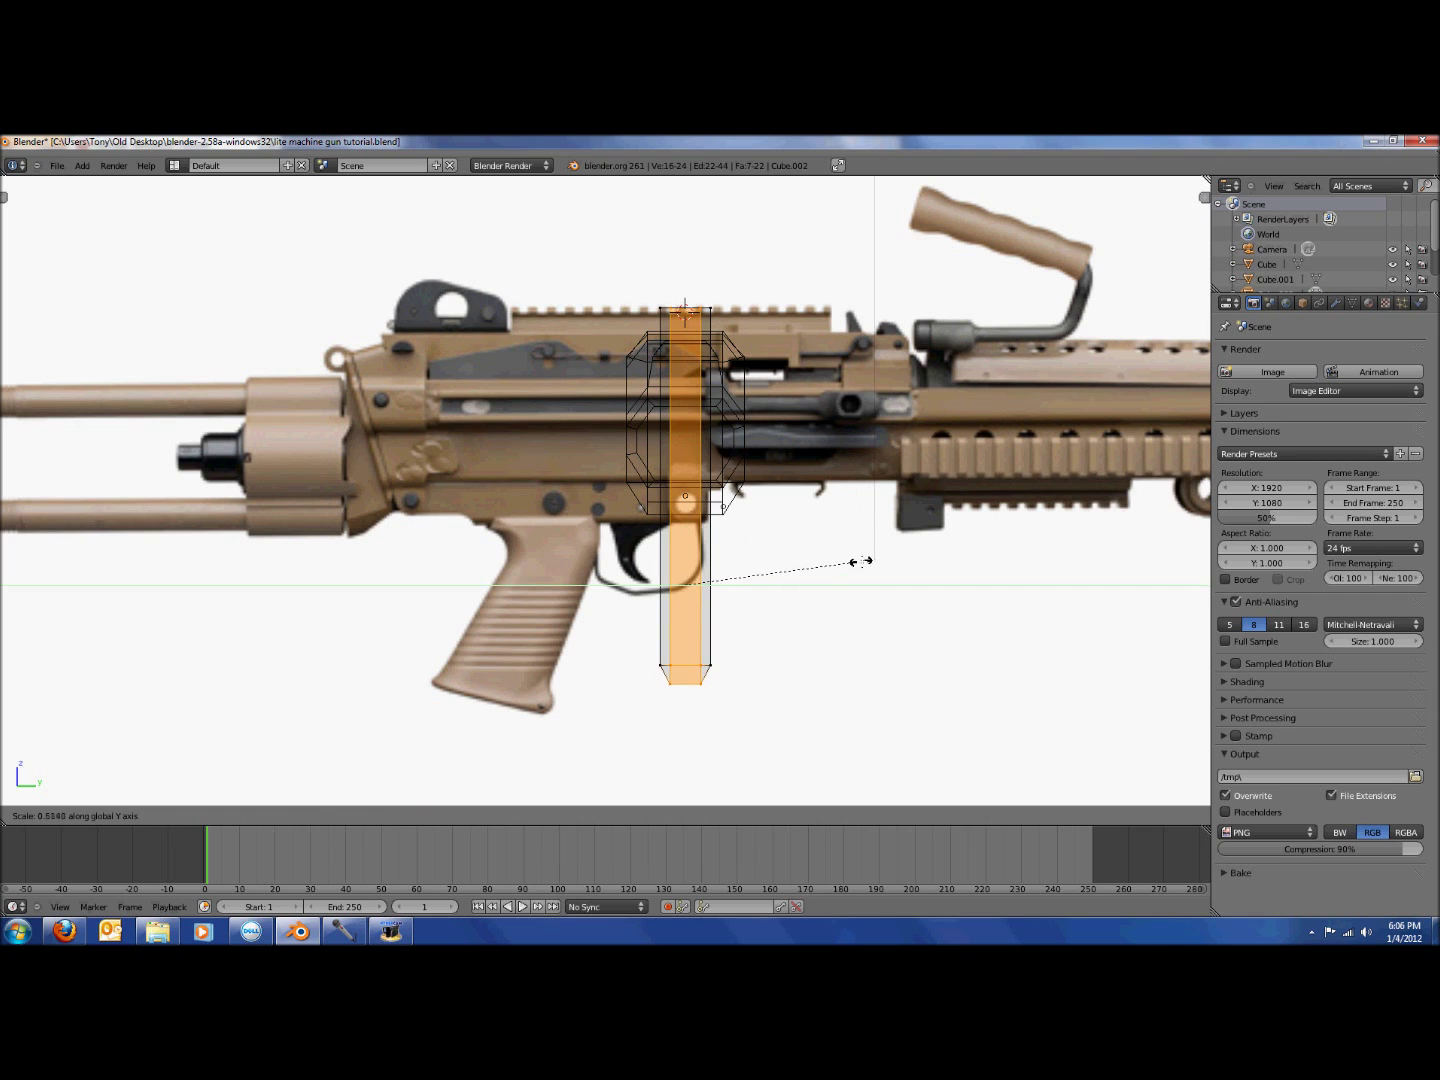
left_click(866, 558)
middle_click_drag(870, 550, 876, 241)
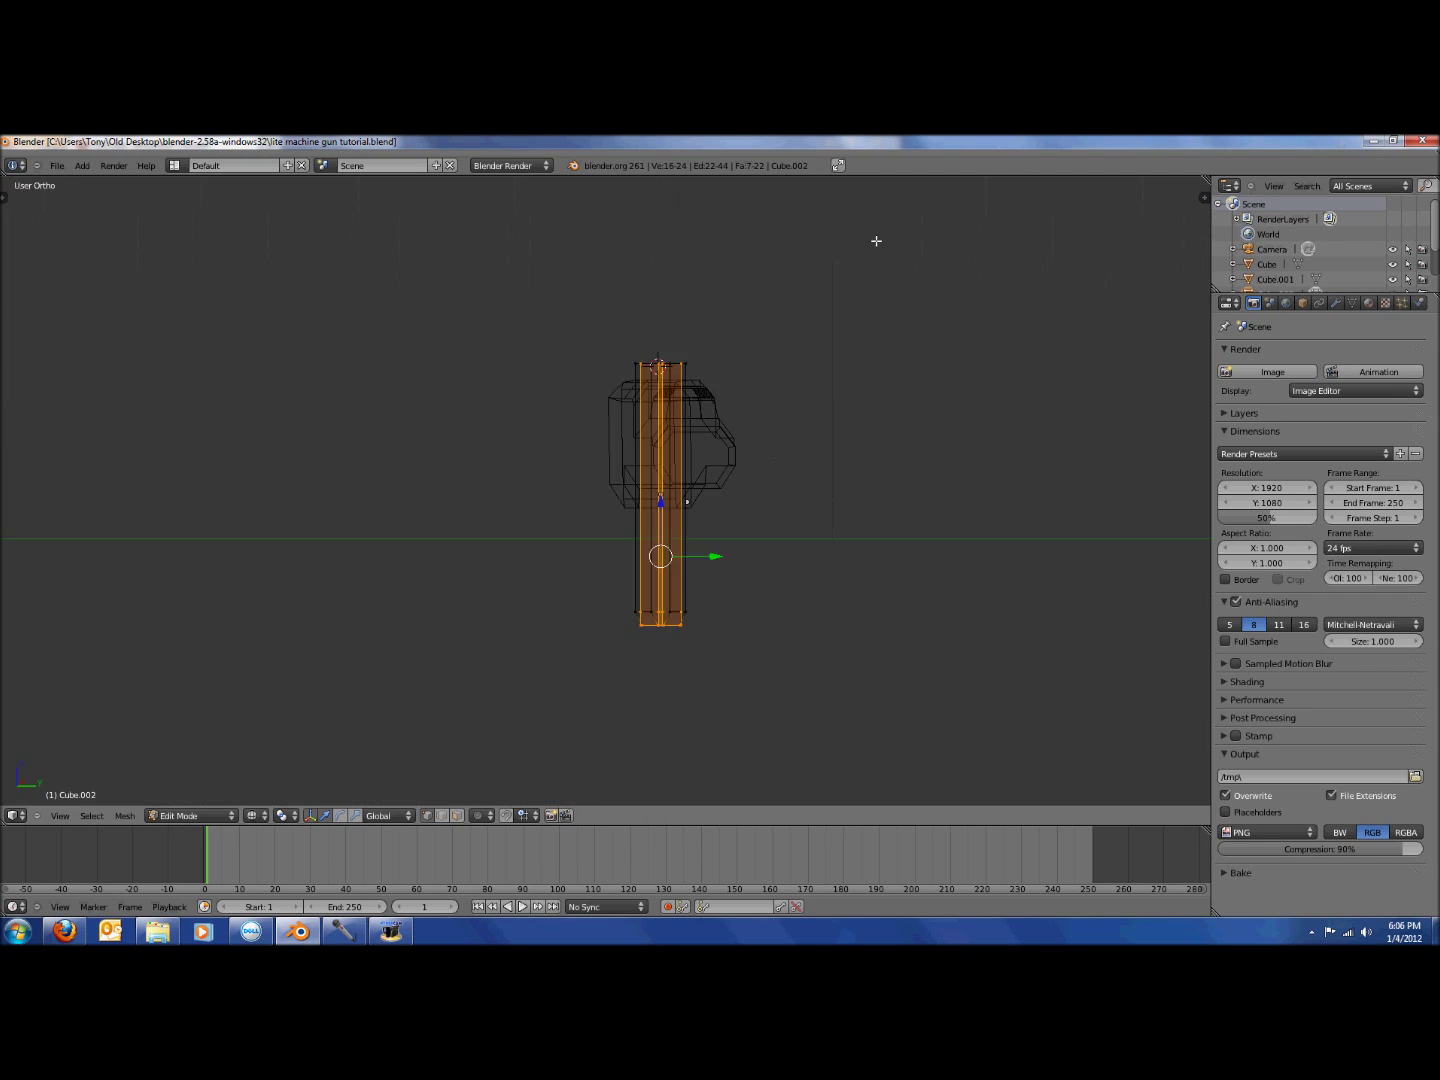
Move the block's lower front vertices back and down onto the pistol grip's bottom front corner.
key("KP_1")
scroll(880, 250, "up", 1)
key("Tab")
key("z")
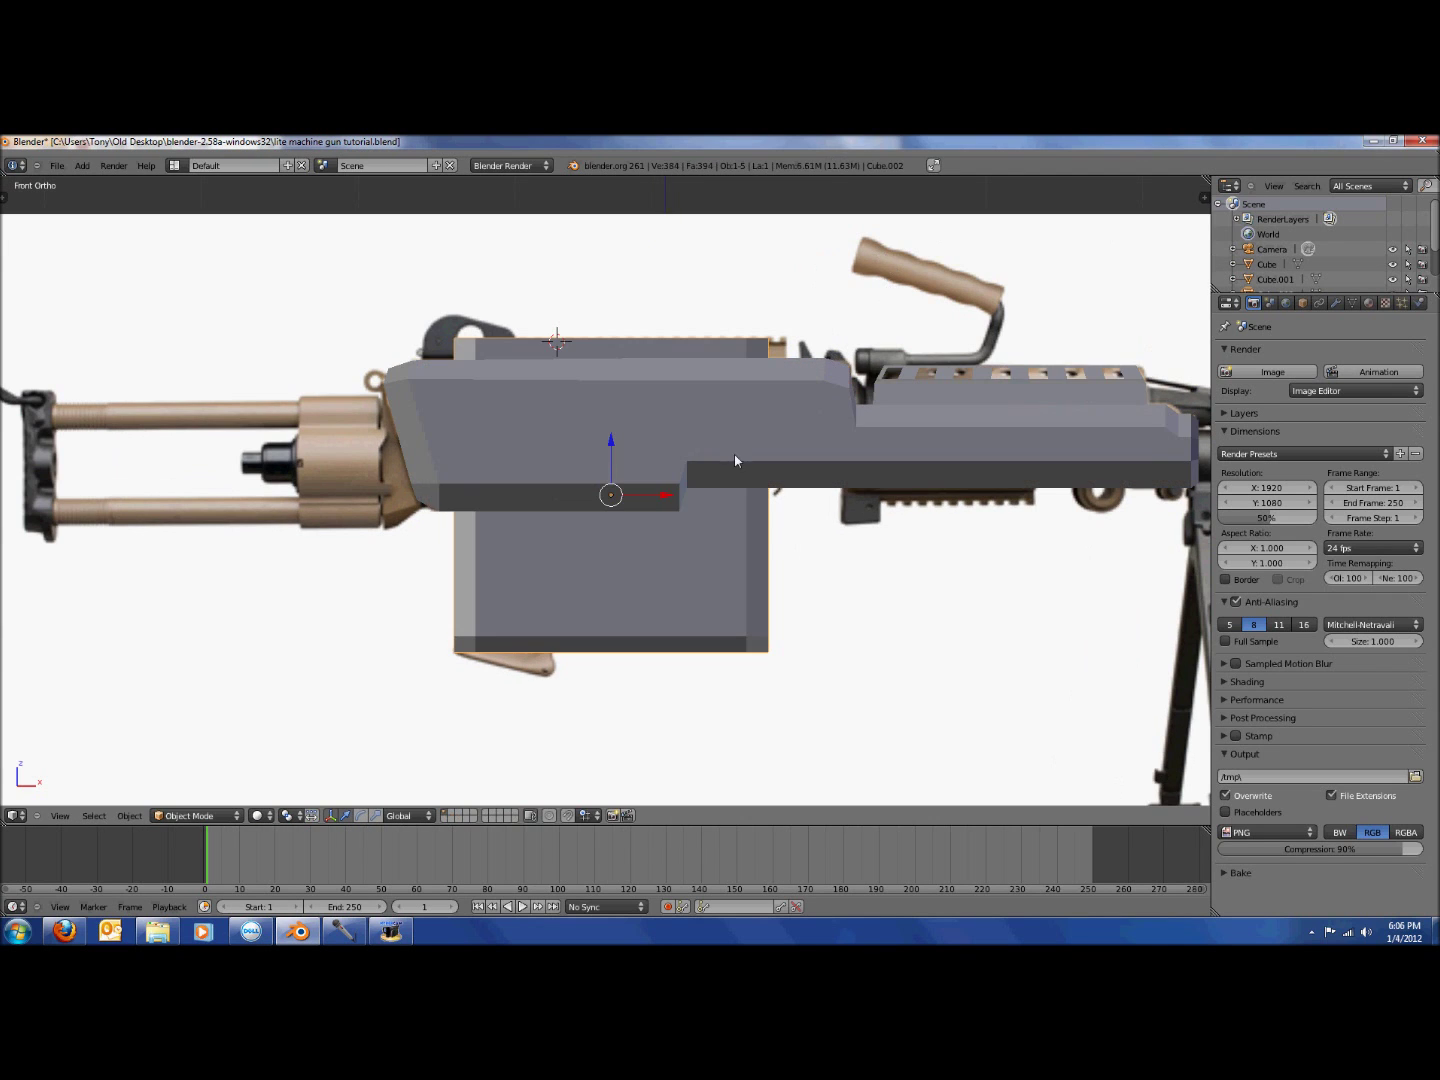
key("Tab")
key("z")
key("a")
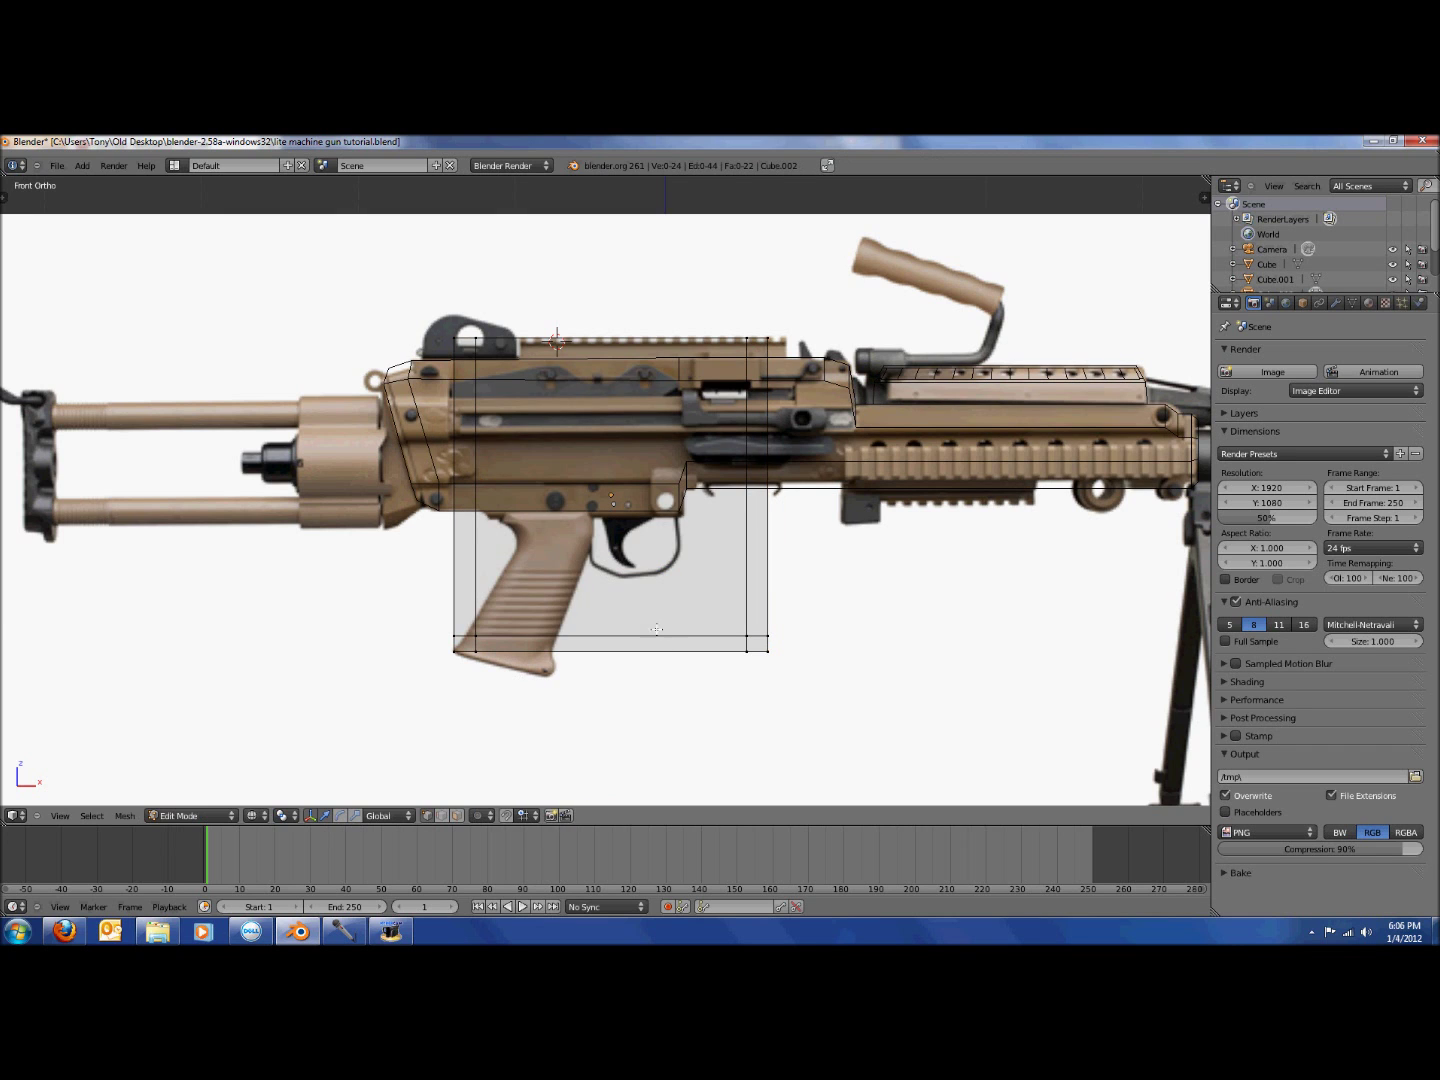
key("b")
left_click_drag(667, 581, 866, 712)
key("g")
left_click(630, 727)
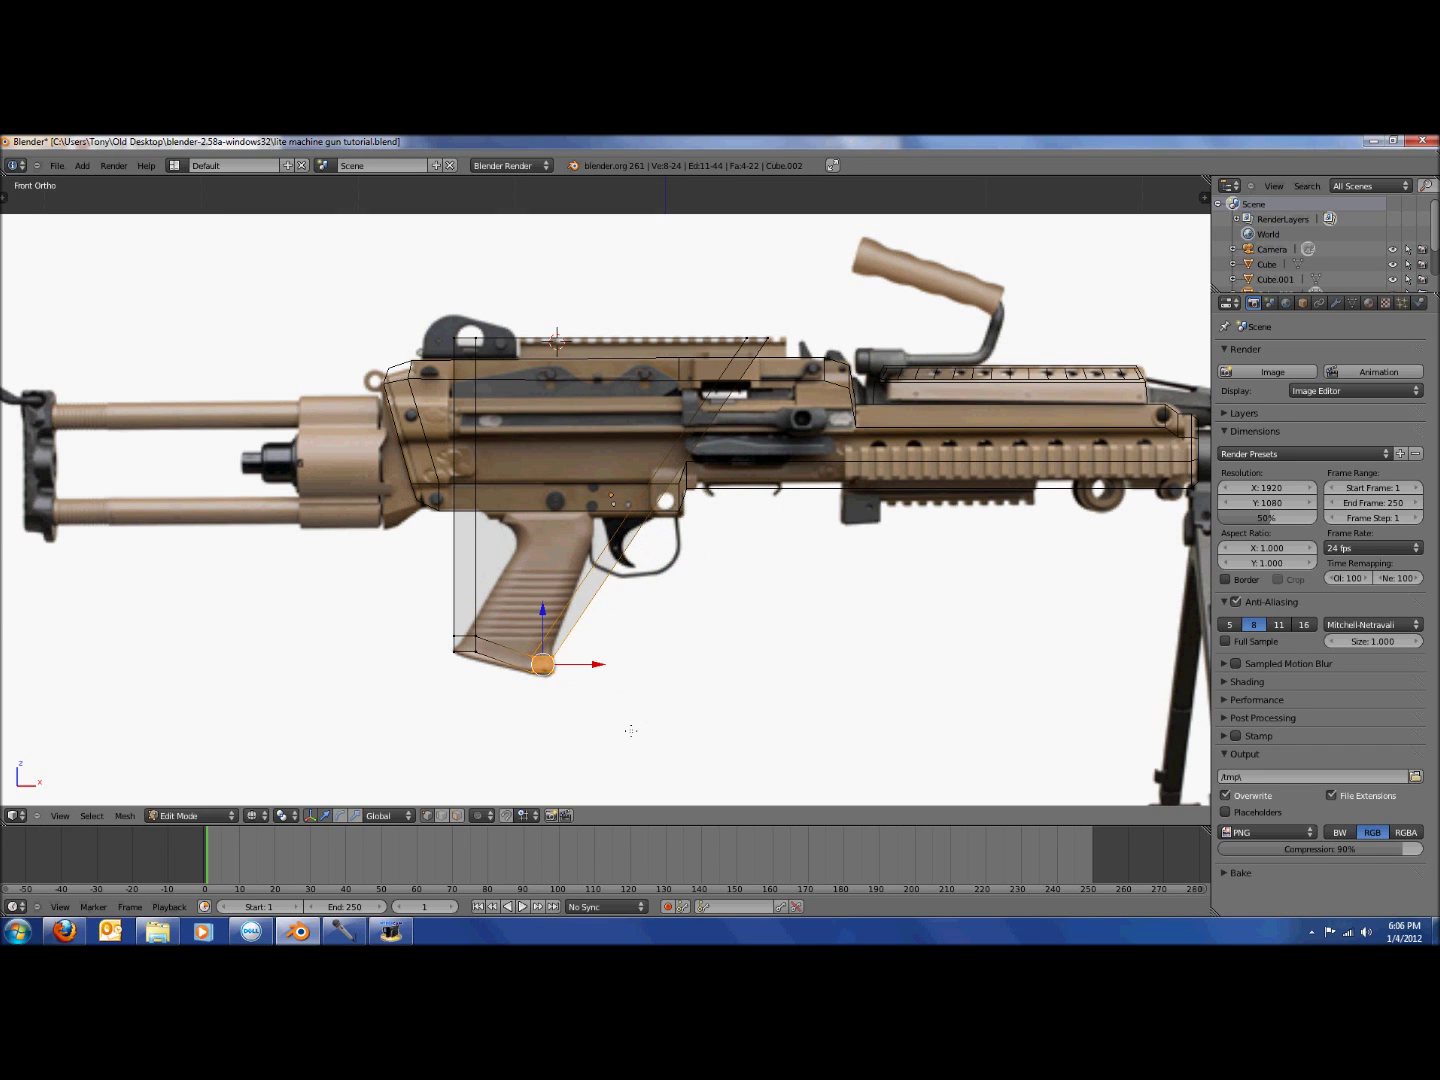
Fine-tune the inner and outer vertices at the grip's bottom front corner to match the reference outline.
scroll(696, 608, "up", 2)
middle_click_drag(696, 608, 696, 620, "shift")
key("a")
key("b")
left_click_drag(508, 683, 541, 702)
key("g")
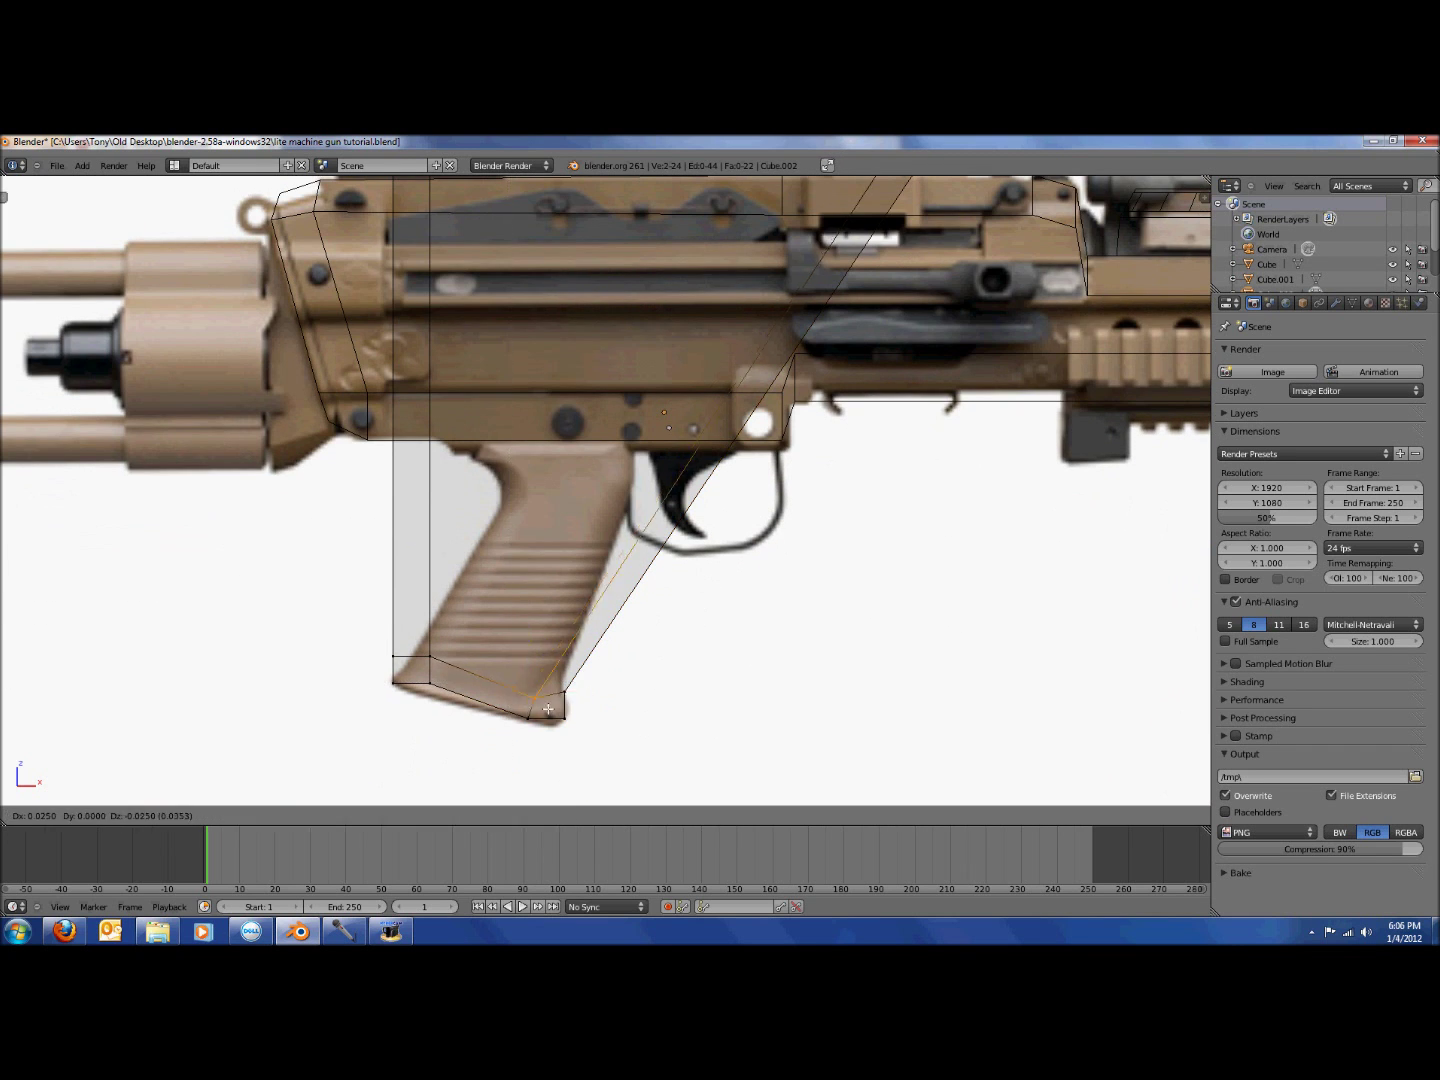
left_click(554, 711)
key("g")
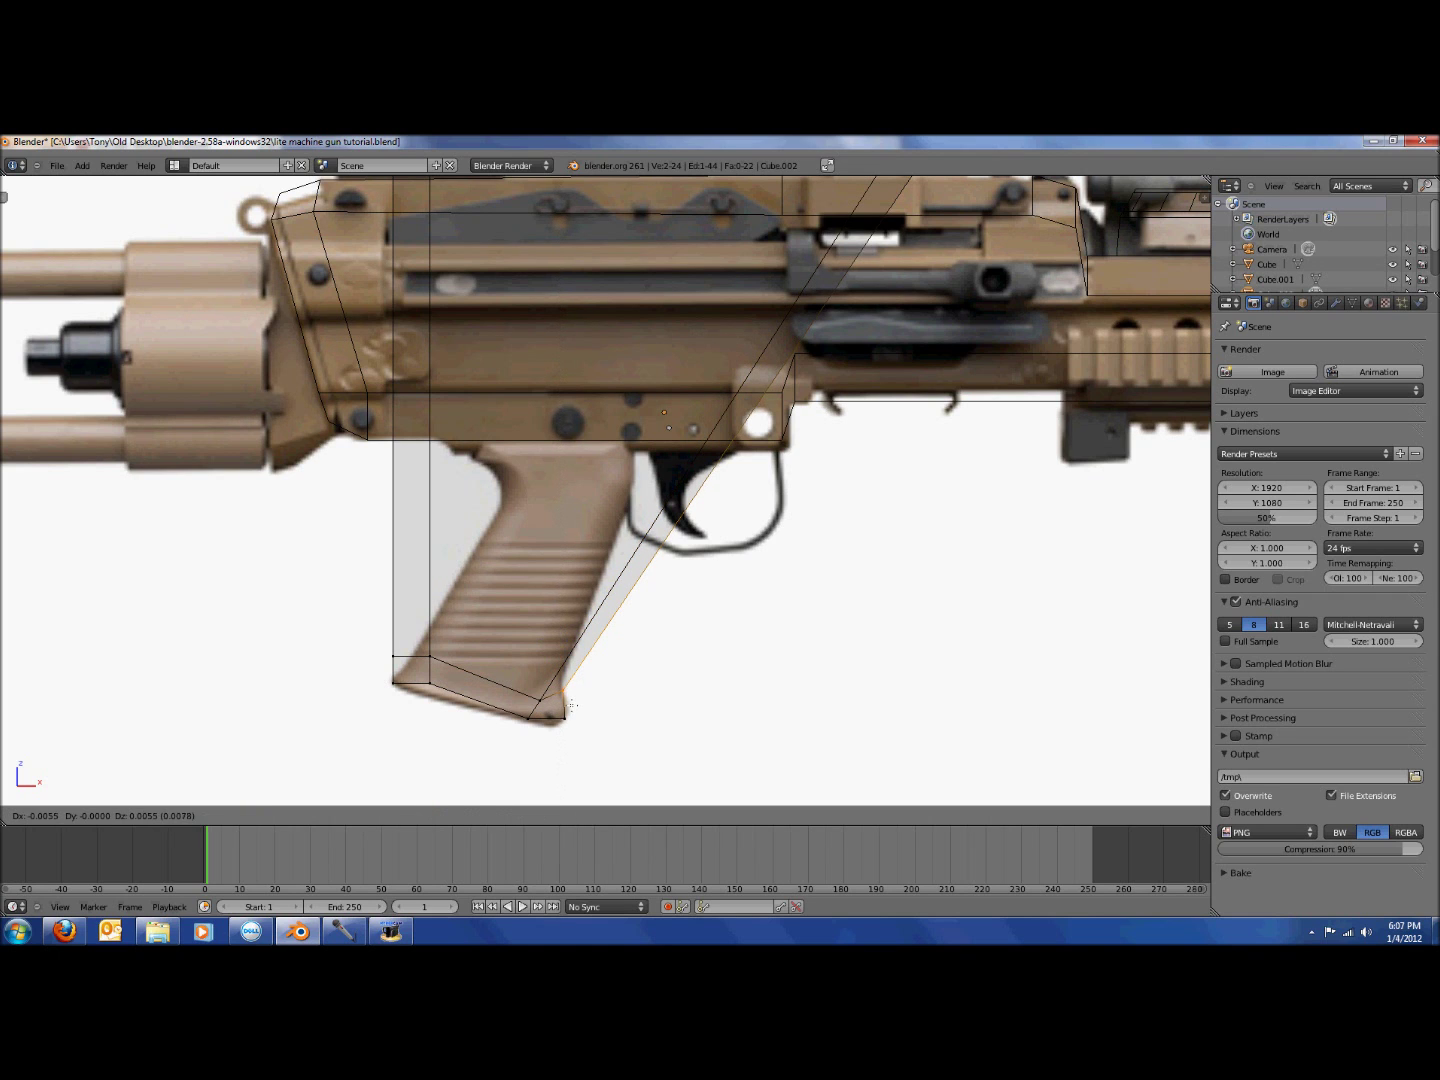
left_click(572, 706)
Bring the block's upper front and upper rear vertices down to the top of the grip's flared base.
scroll(796, 273, "down", 2)
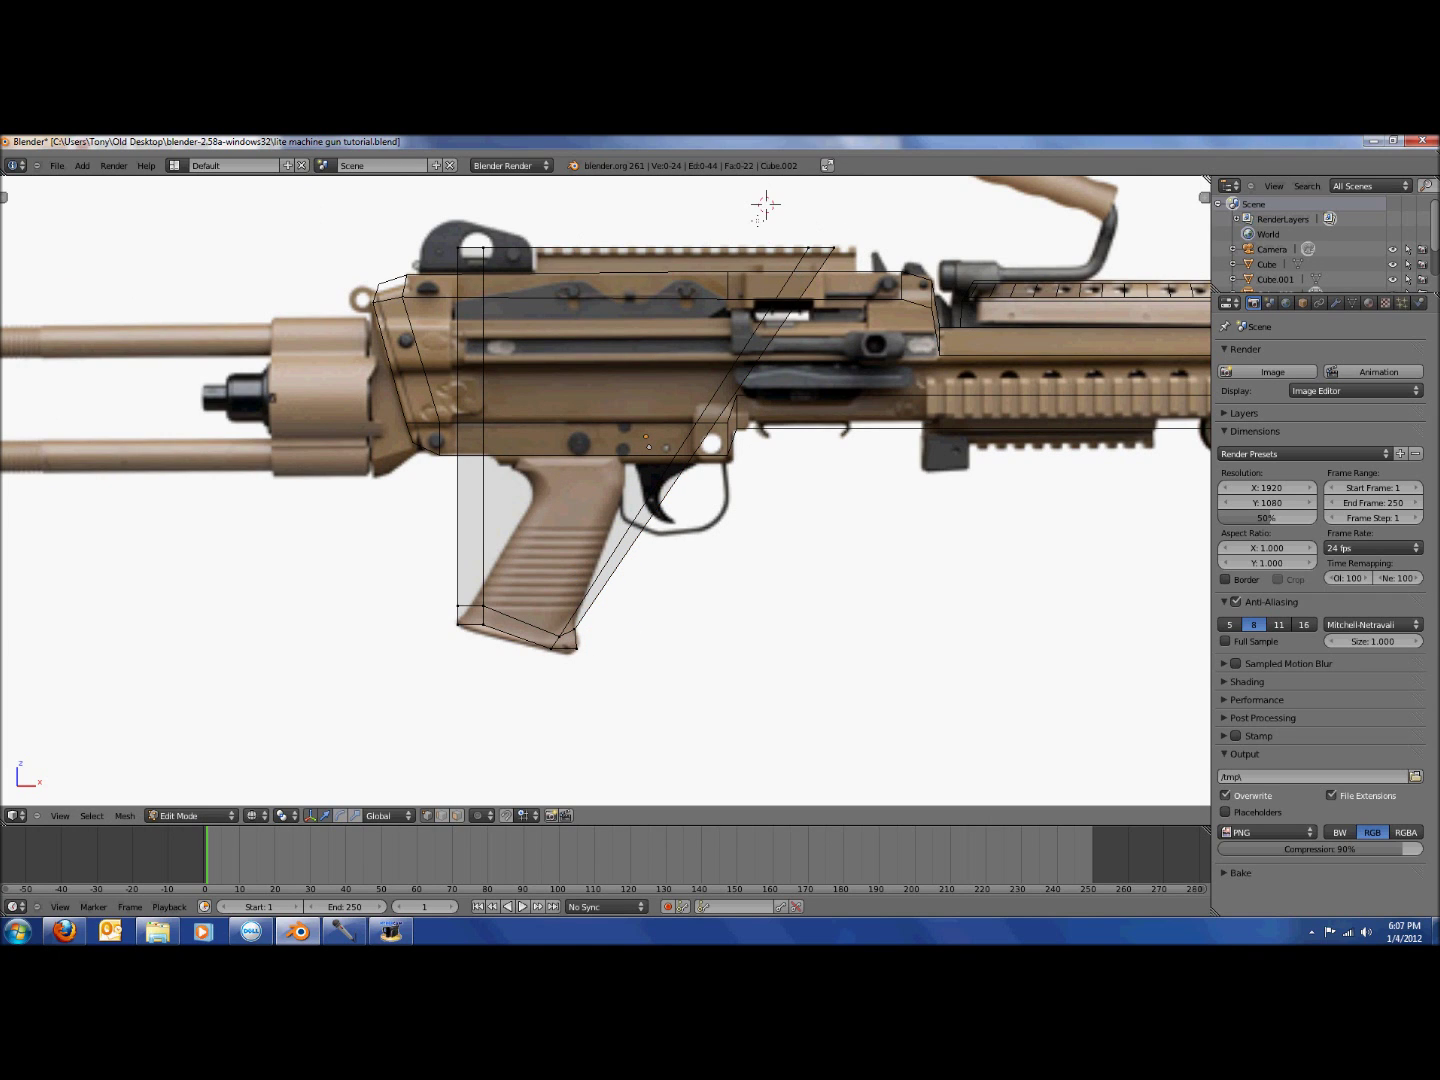
key("b")
left_click_drag(773, 228, 903, 356)
key("g")
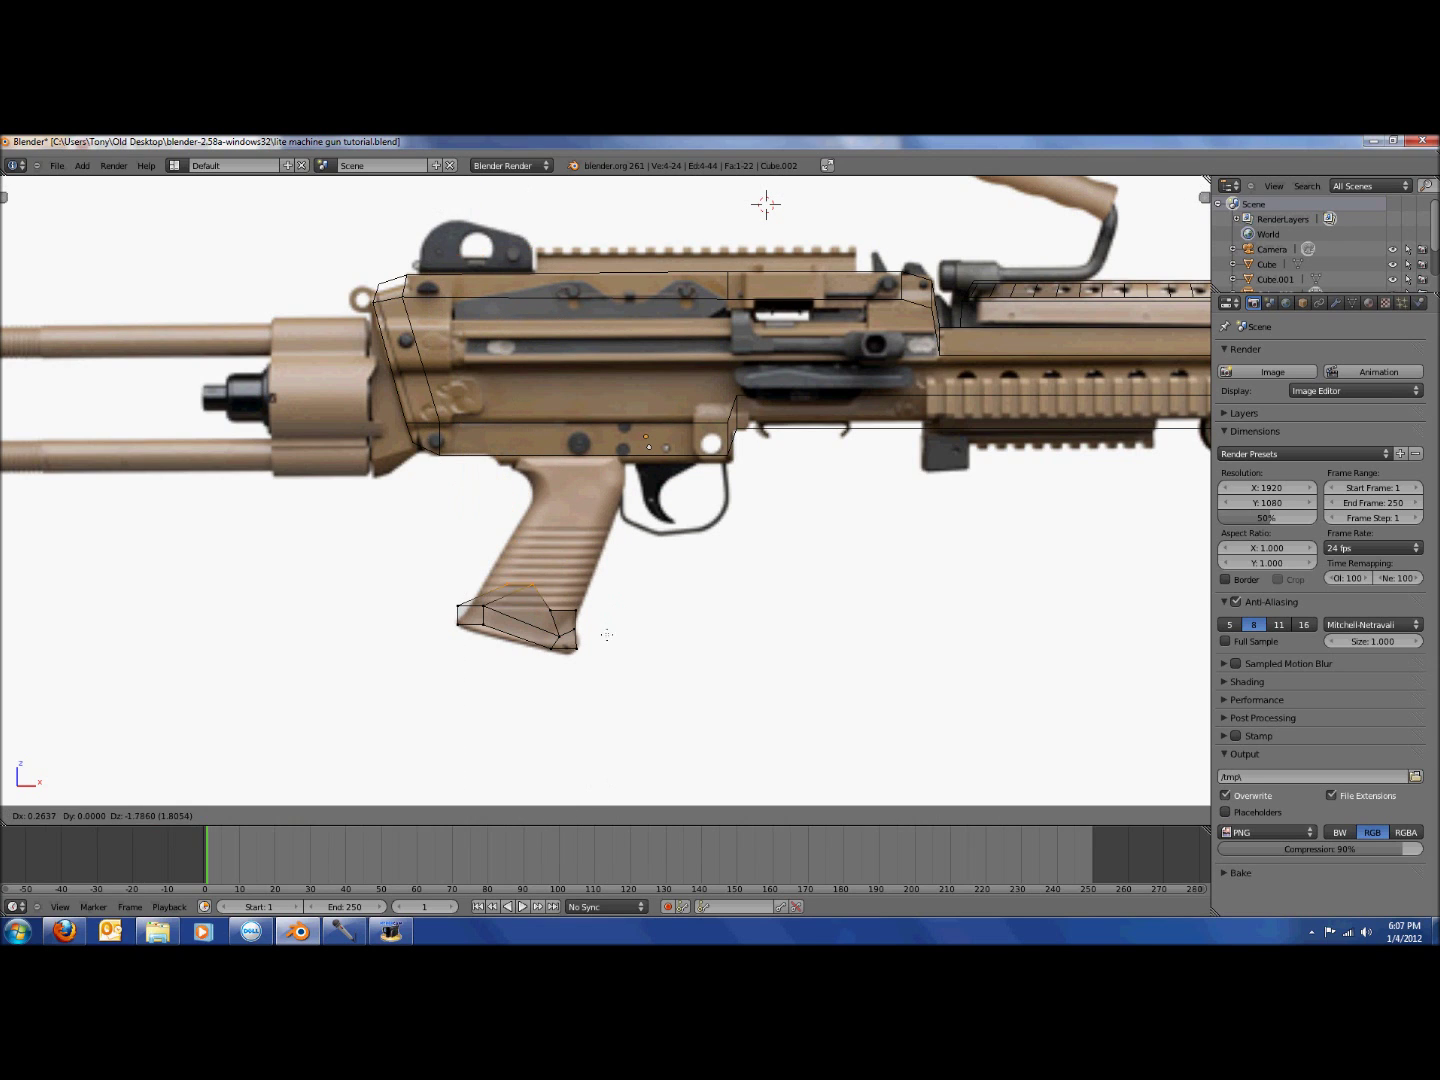
left_click(583, 643)
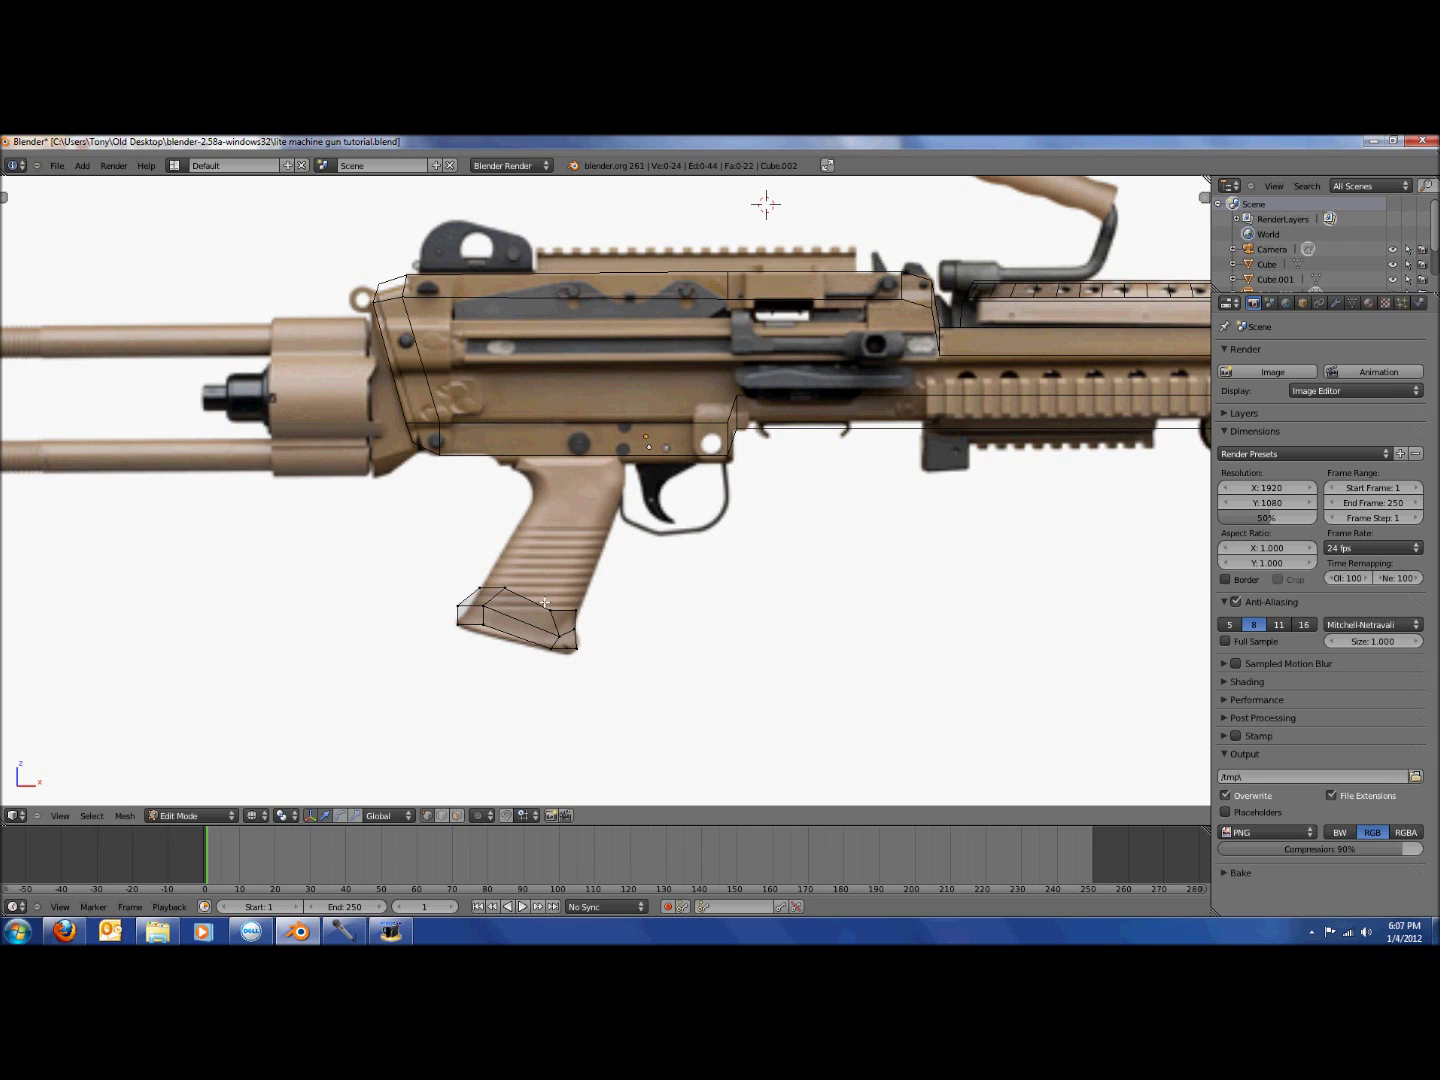
Reposition the base's upper inner front vertices and move the outer front edge vertices out to the grip outline.
right_click(553, 607)
key("g")
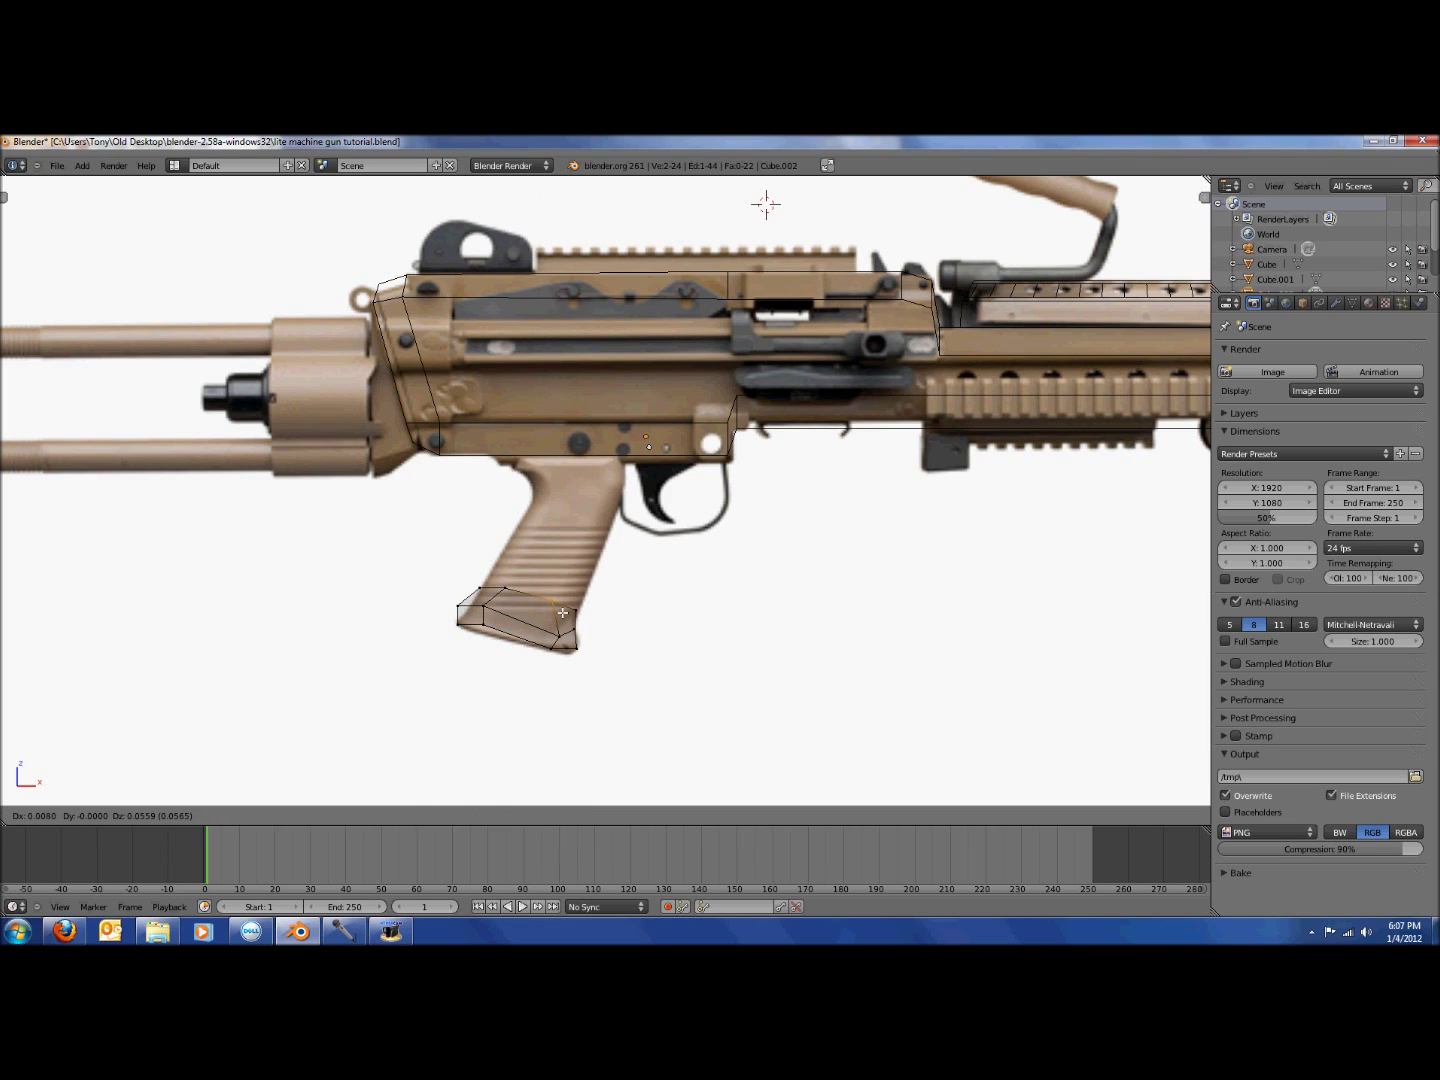
left_click(566, 608)
key("b")
left_click_drag(460, 564, 583, 638)
key("b")
key("Escape")
key("a")
key("b")
key("g")
left_click(588, 641)
Try adding a loop cut around the lower part of the base and pulling its front vertices outward.
key("ctrl+r")
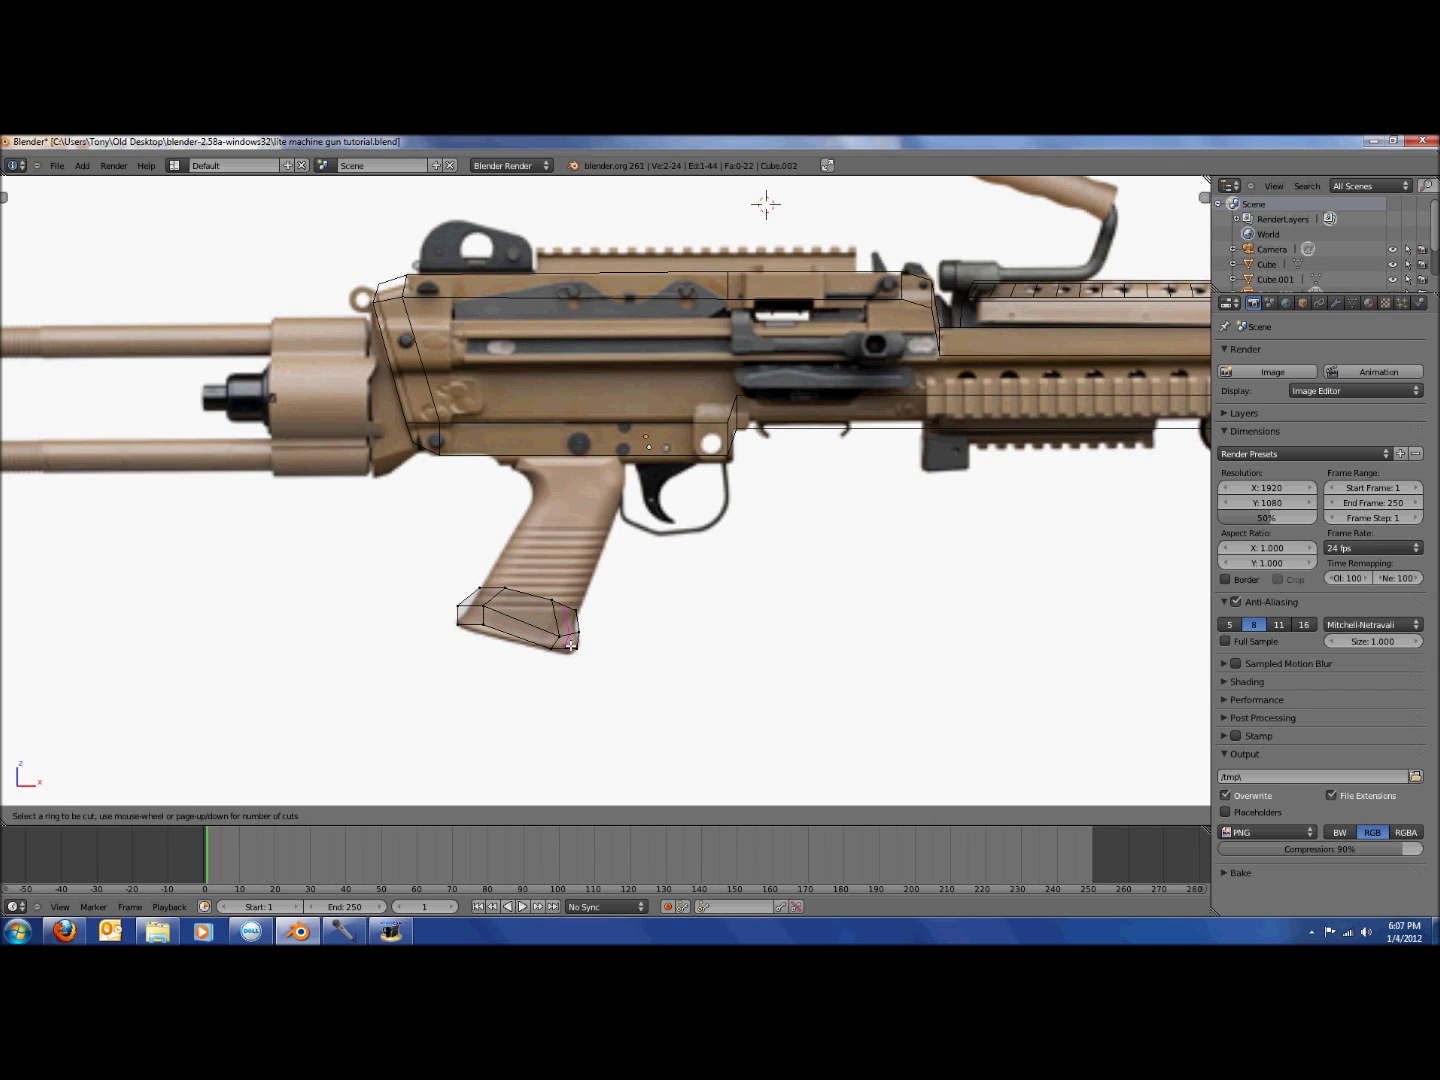
left_click(573, 645)
right_click(578, 643)
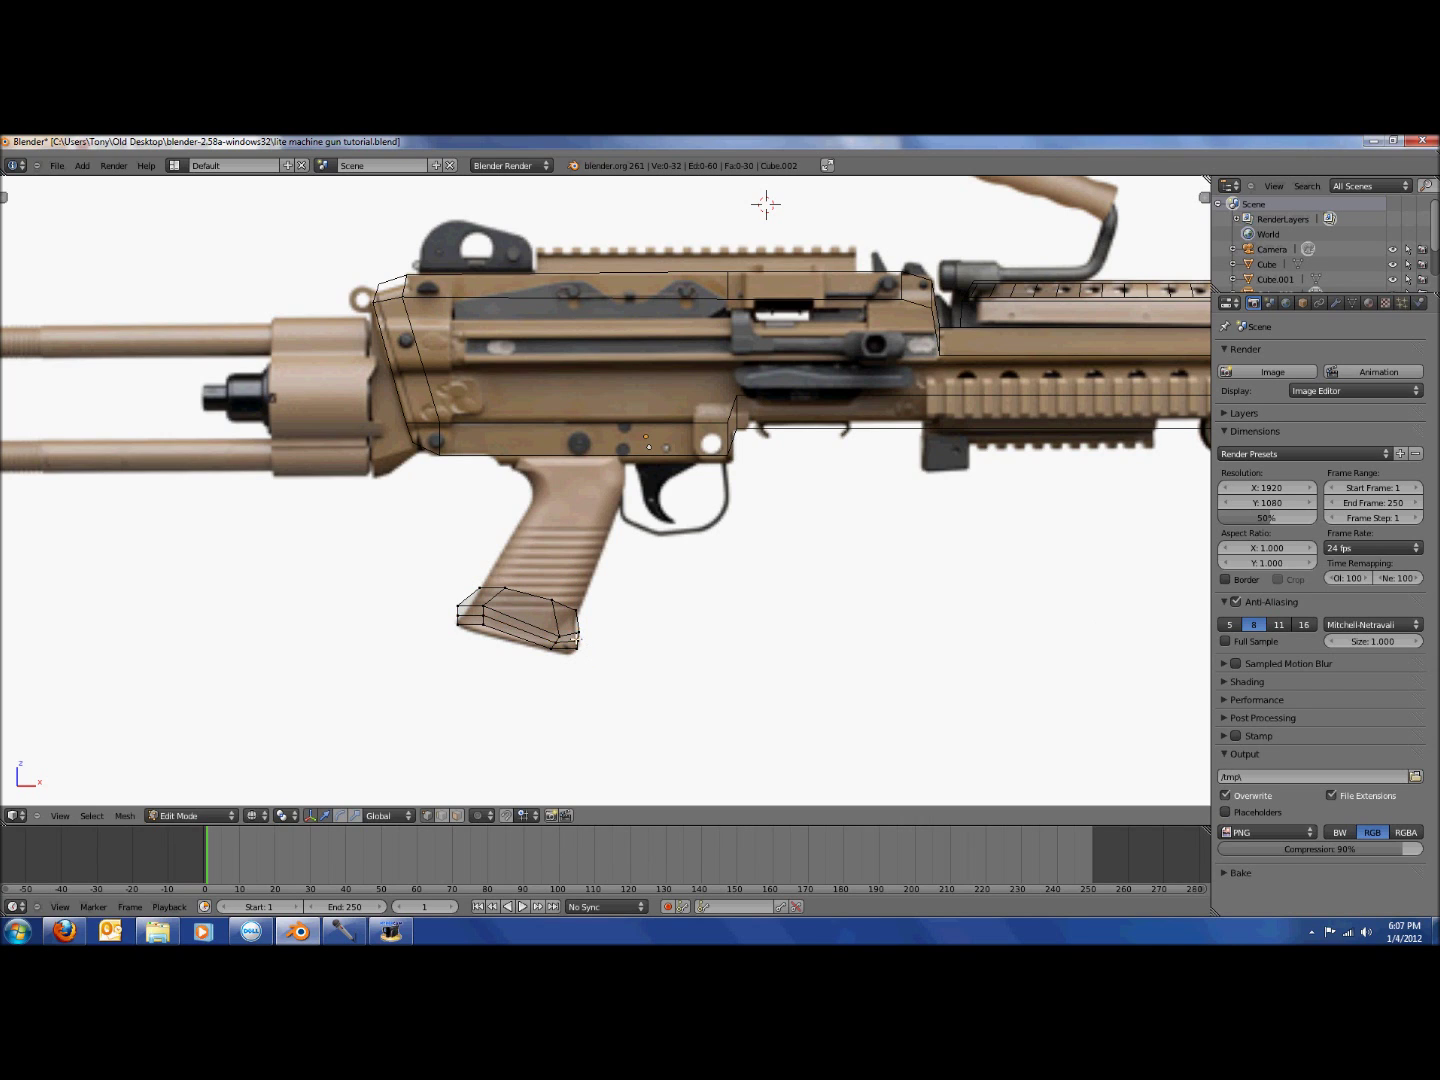
right_click(576, 639)
key("g")
left_click(588, 642)
Try to adjust the lower rear and lower front inner vertices of the base along its bottom edge.
key("a")
key("b")
left_click_drag(479, 620, 556, 656)
key("g")
left_click(485, 635)
key("a")
key("b")
key("g")
left_click(556, 655)
Examine the grip base in solid shading from several angles.
key("a")
key("Tab")
key("z")
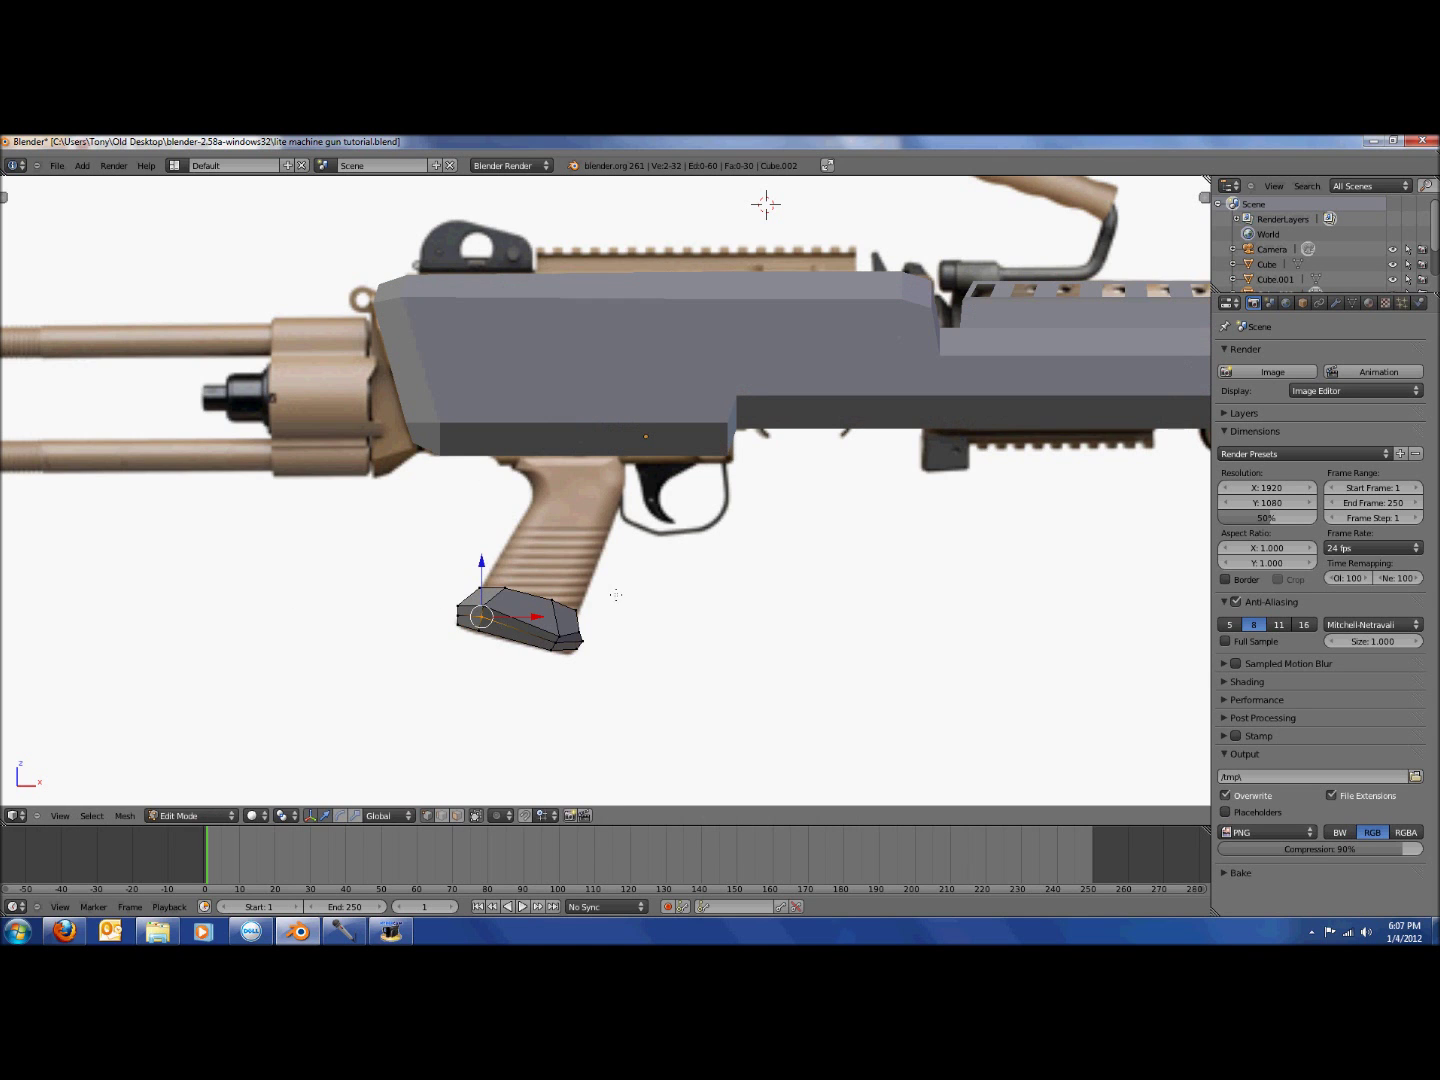
mouse_move(688, 588)
middle_mouse_down()
mouse_move(514, 582)
mouse_move(582, 585)
mouse_move(678, 556)
mouse_move(795, 578)
mouse_move(781, 598)
middle_mouse_up()
key("KP_1")
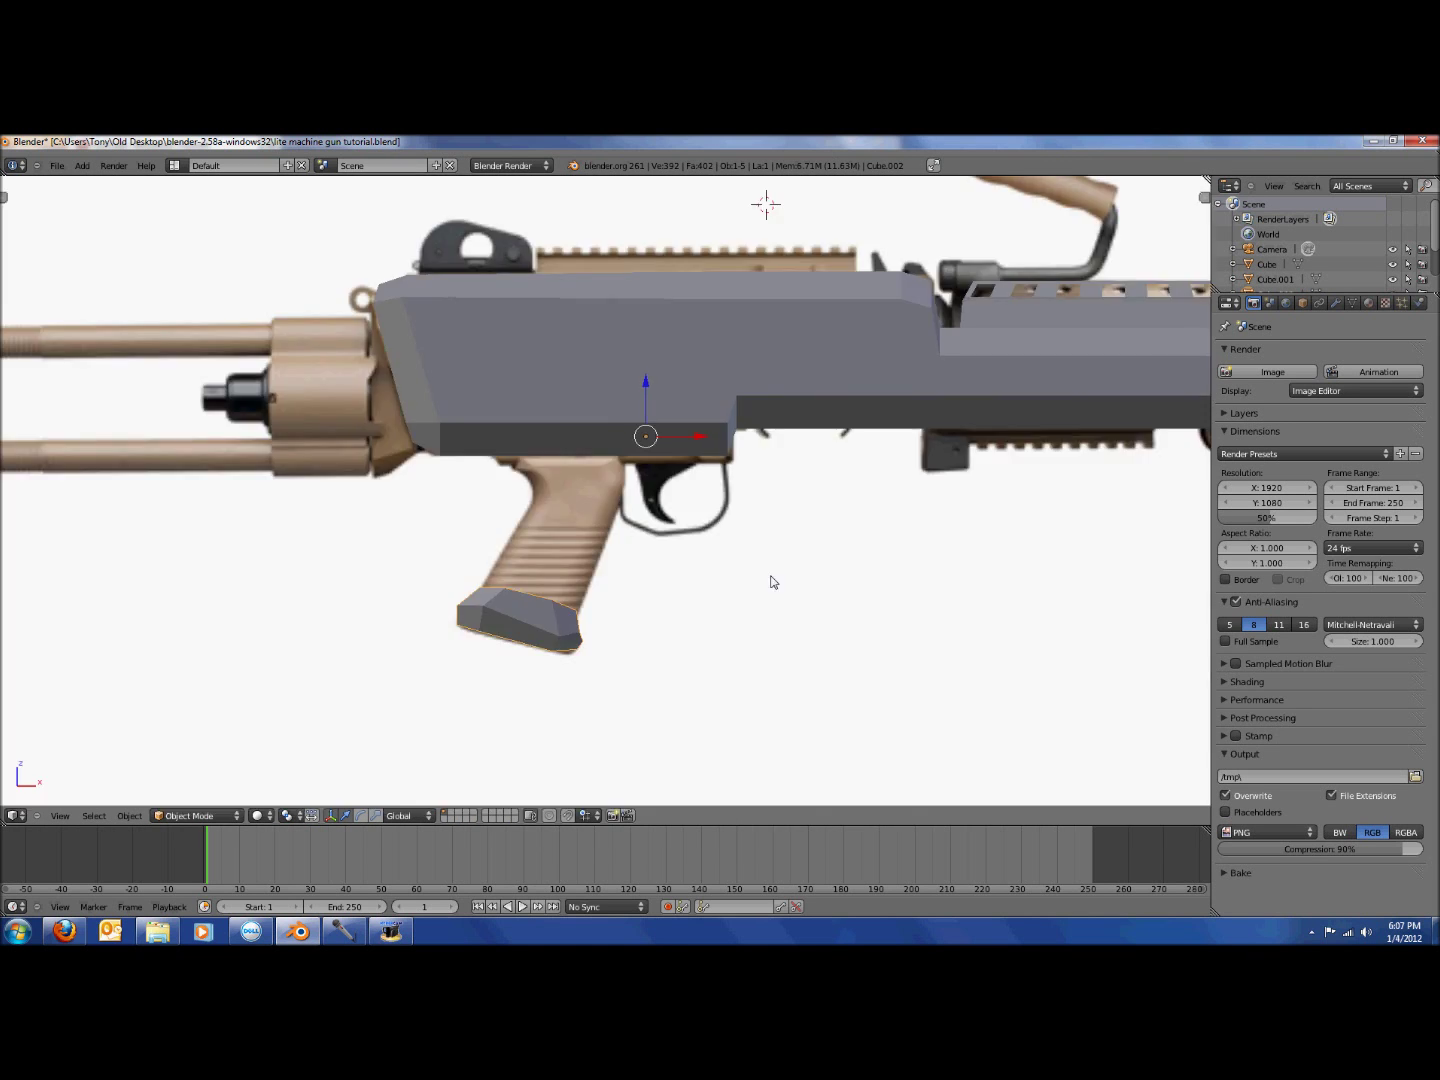
scroll(697, 588, "up", 2)
key("Tab")
scroll(561, 659, "up", 2)
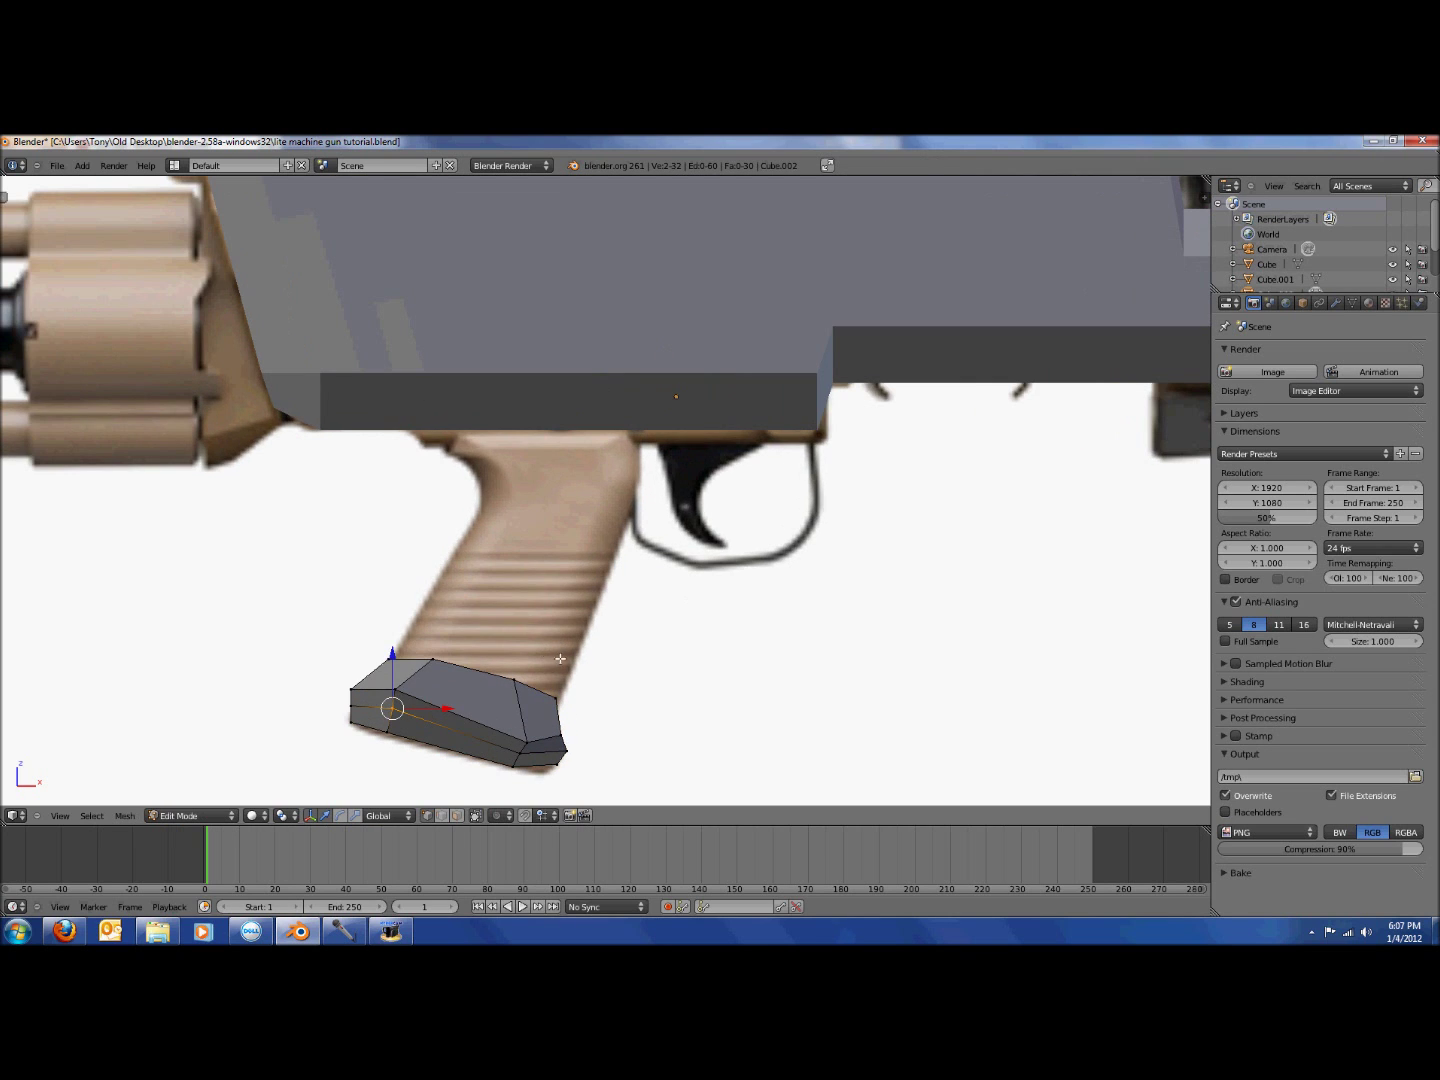
Undo the loop cut on the grip base together with its vertex adjustments.
middle_click_drag(570, 620, 585, 488)
key("KP_1")
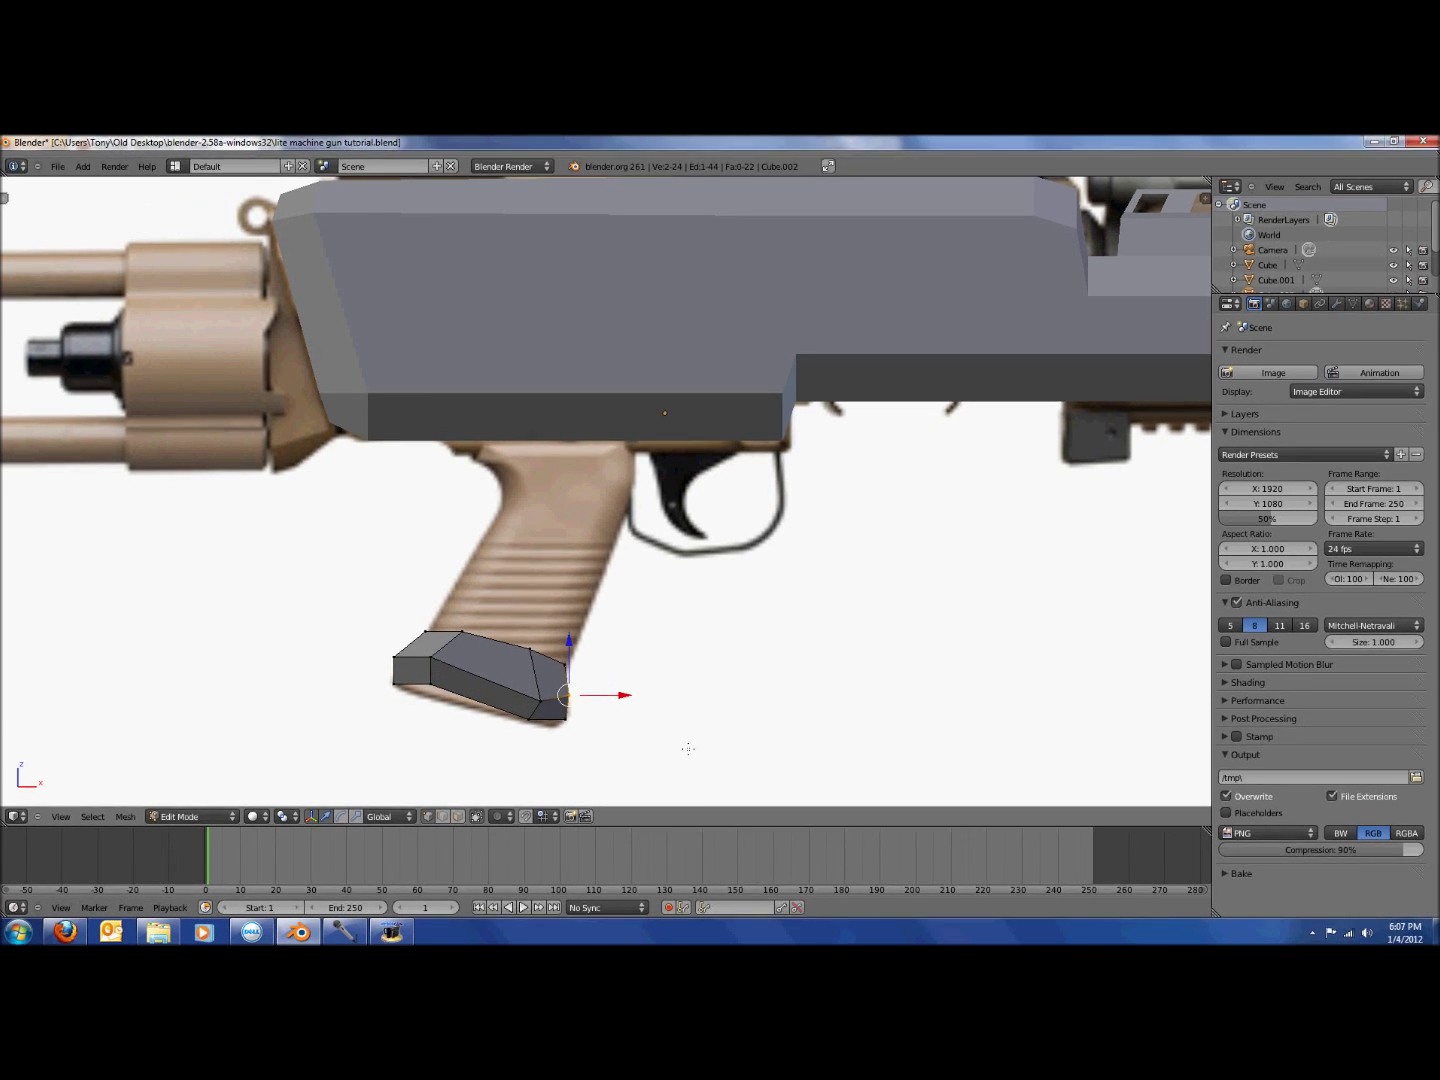
key("a")
key("ctrl+z")
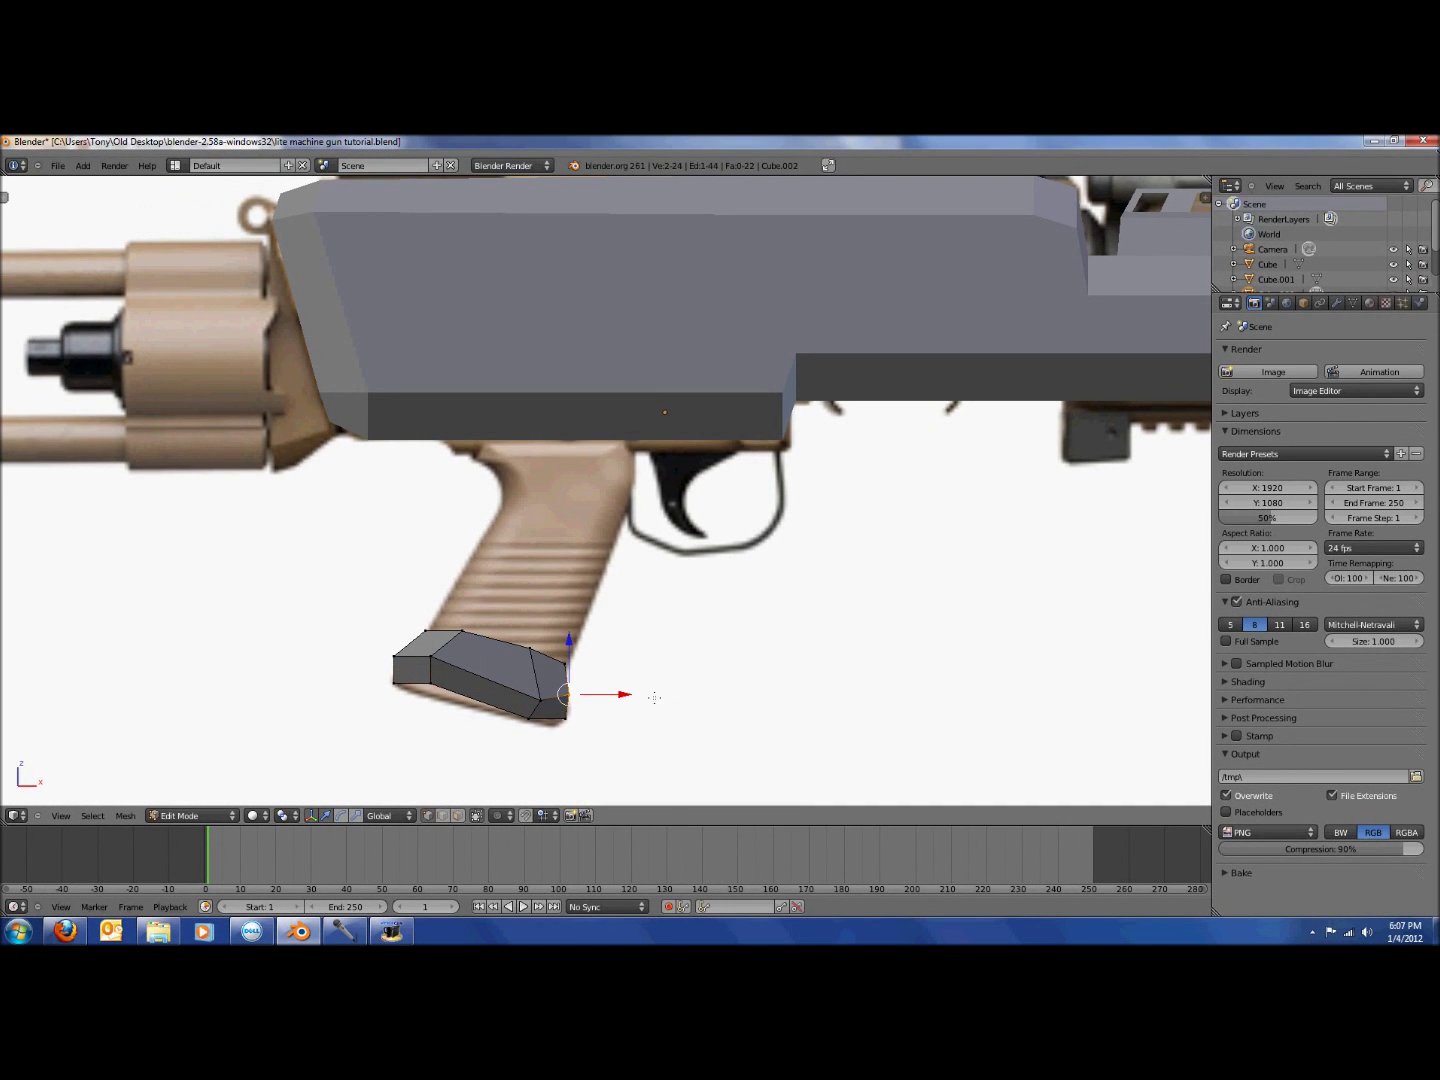
Lower the base's bottom inner rear vertices and its lower front vertices toward the grip's bottom outline.
key("z")
right_click(432, 700)
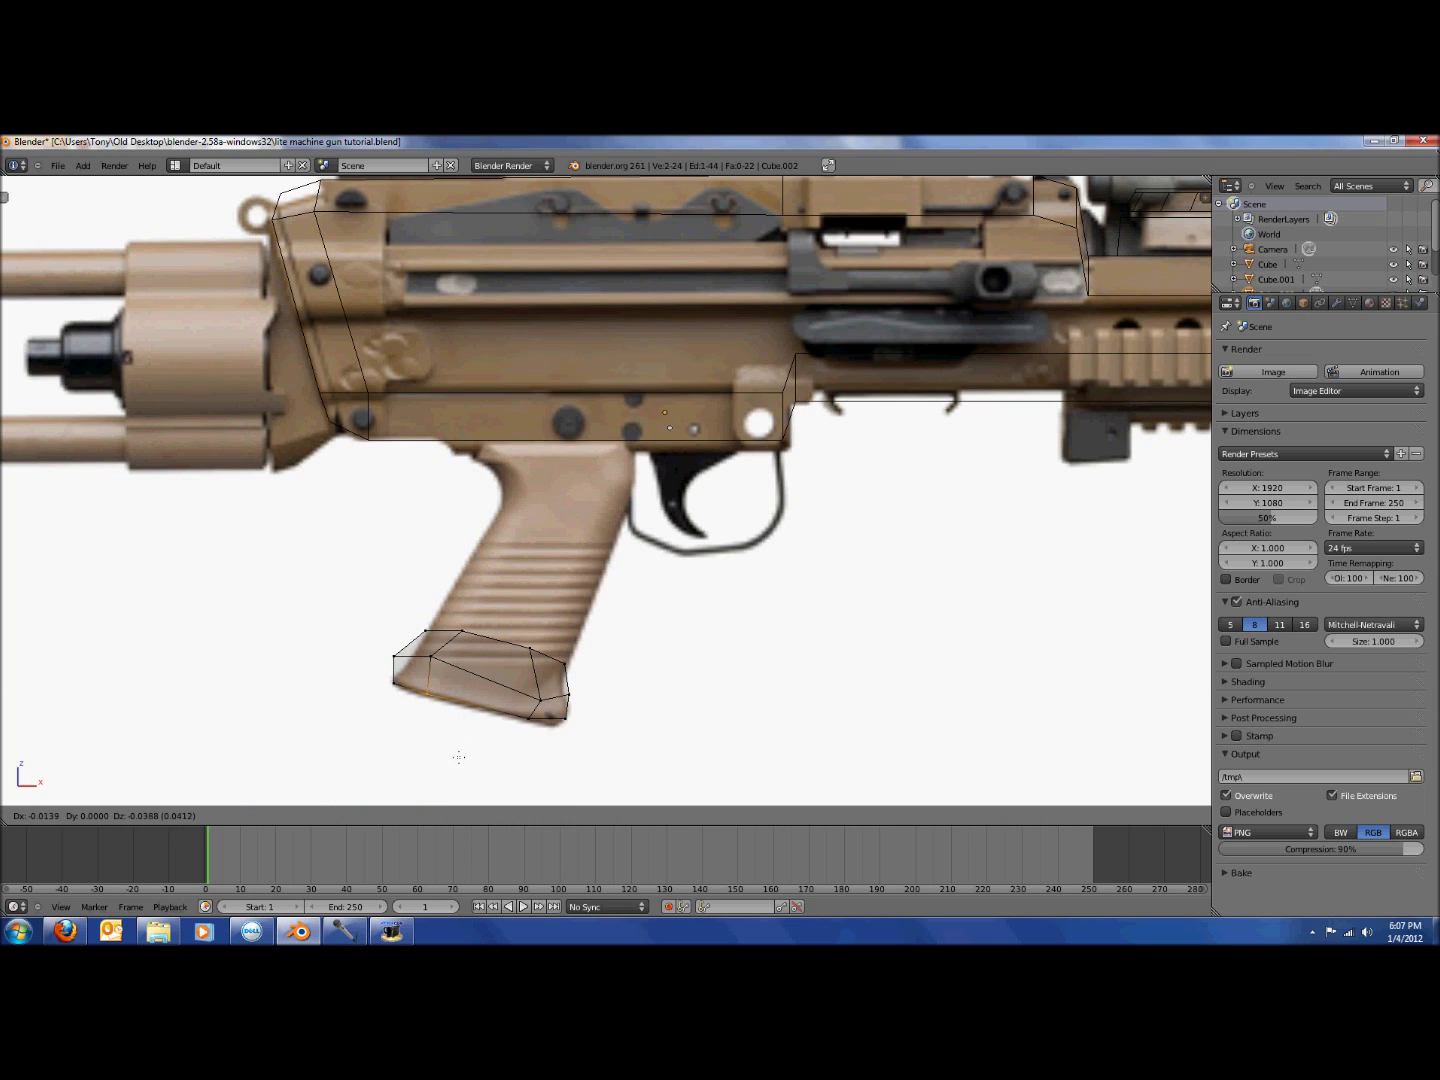
key("a")
key("b")
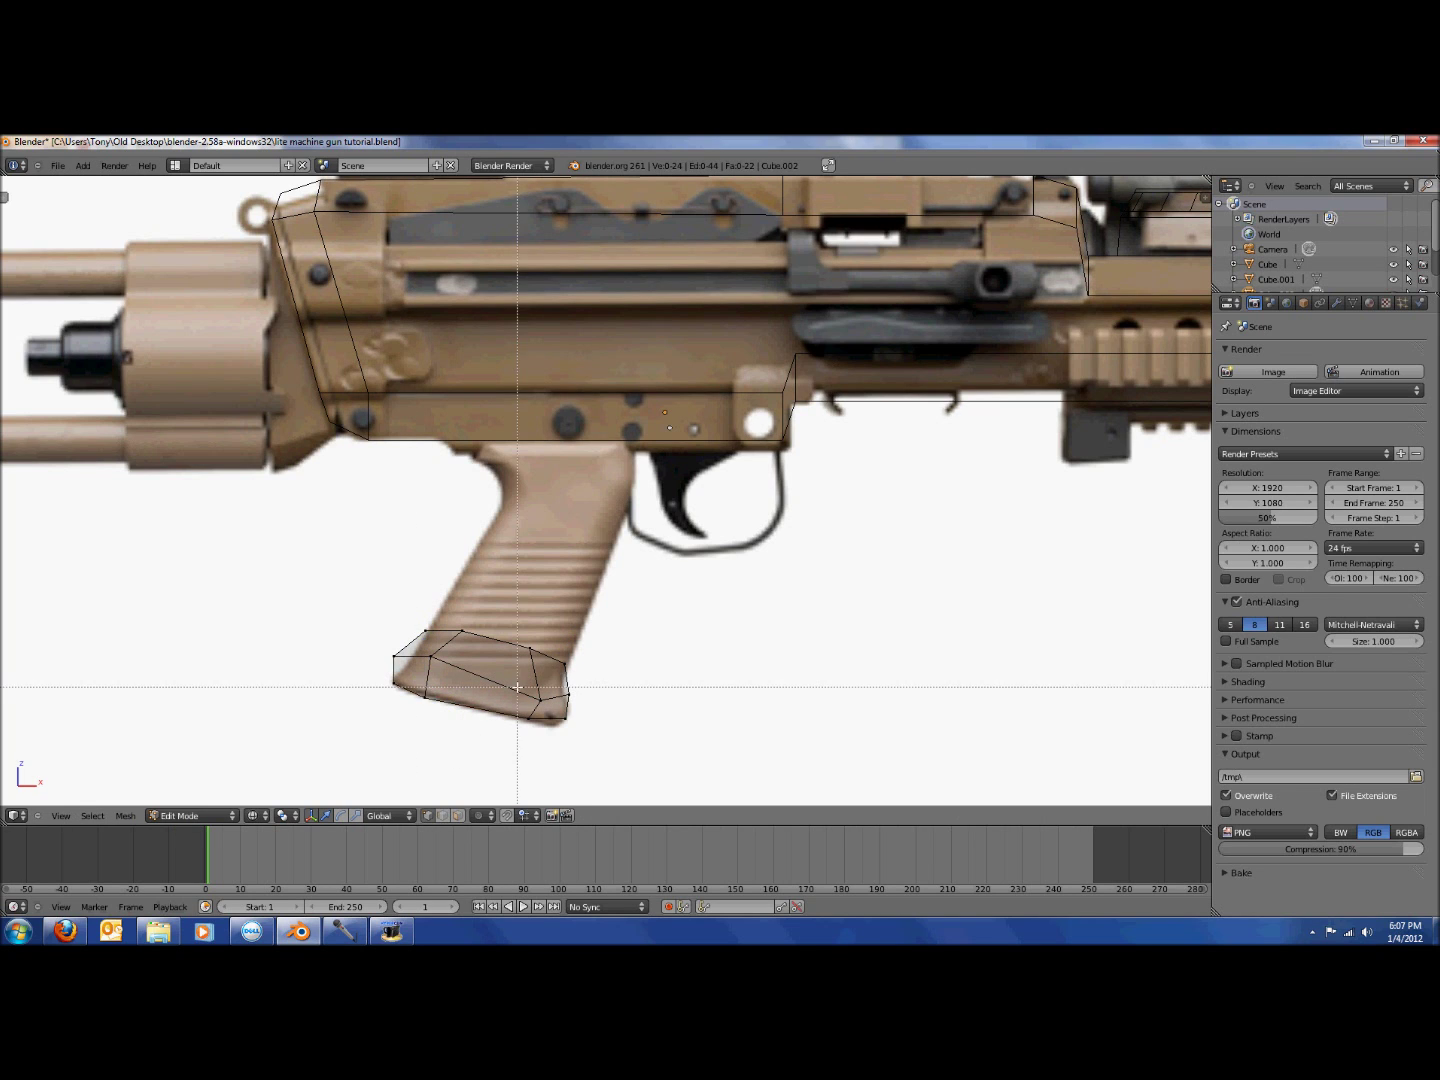
left_click_drag(517, 687, 588, 720)
key("a")
key("b")
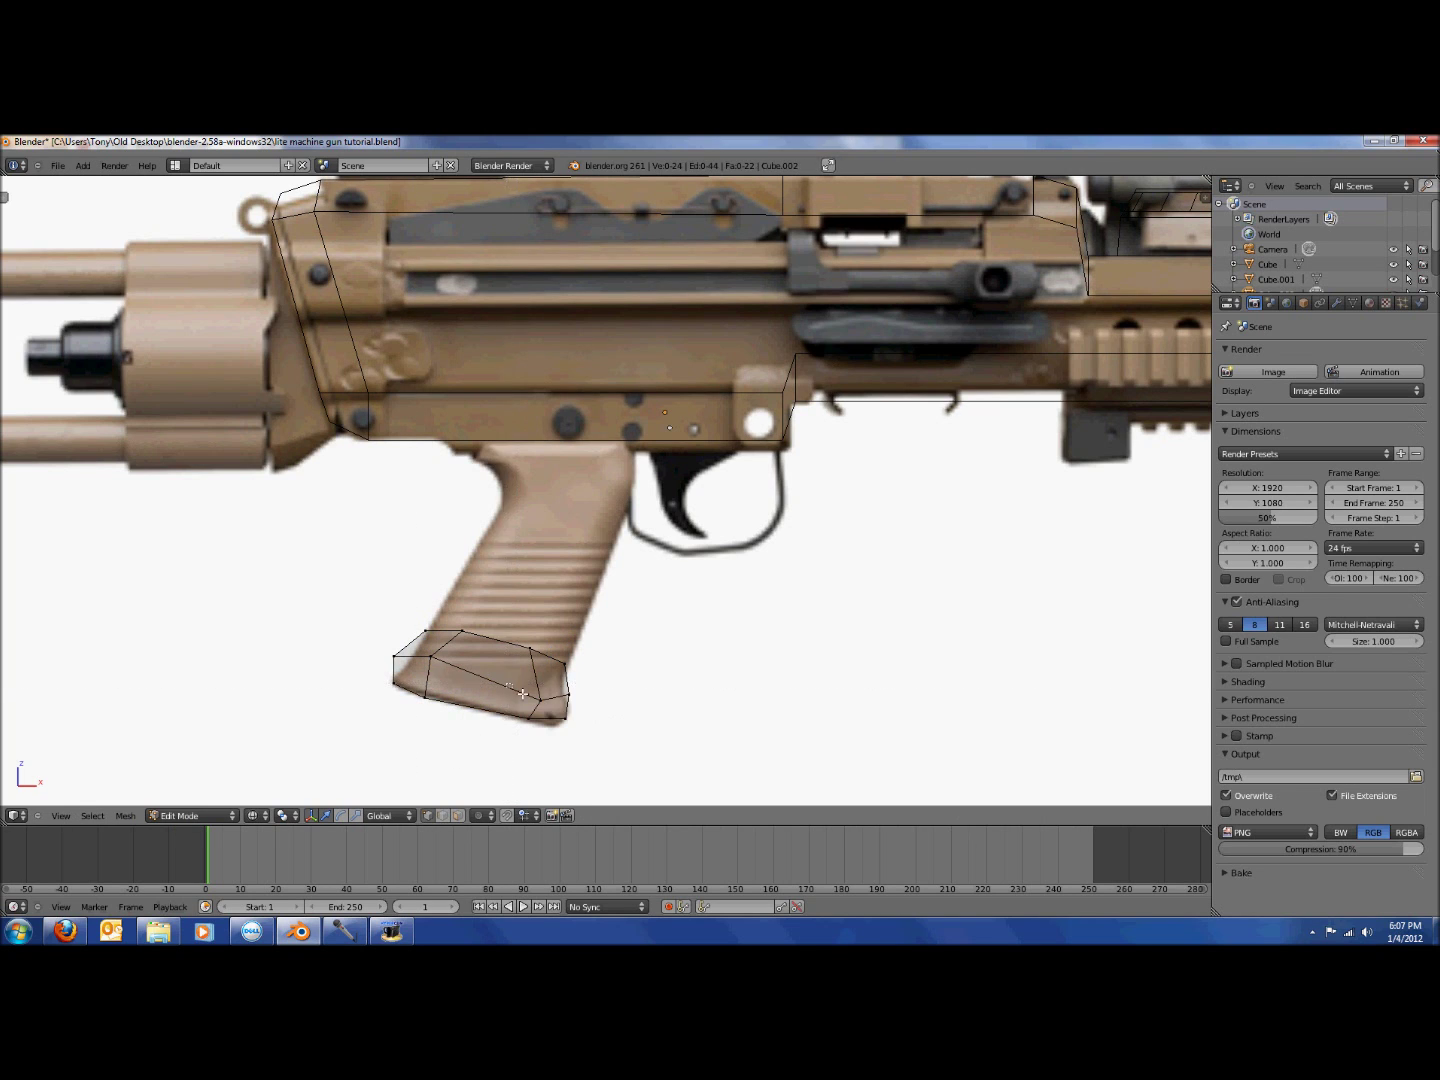
left_click_drag(509, 686, 601, 708)
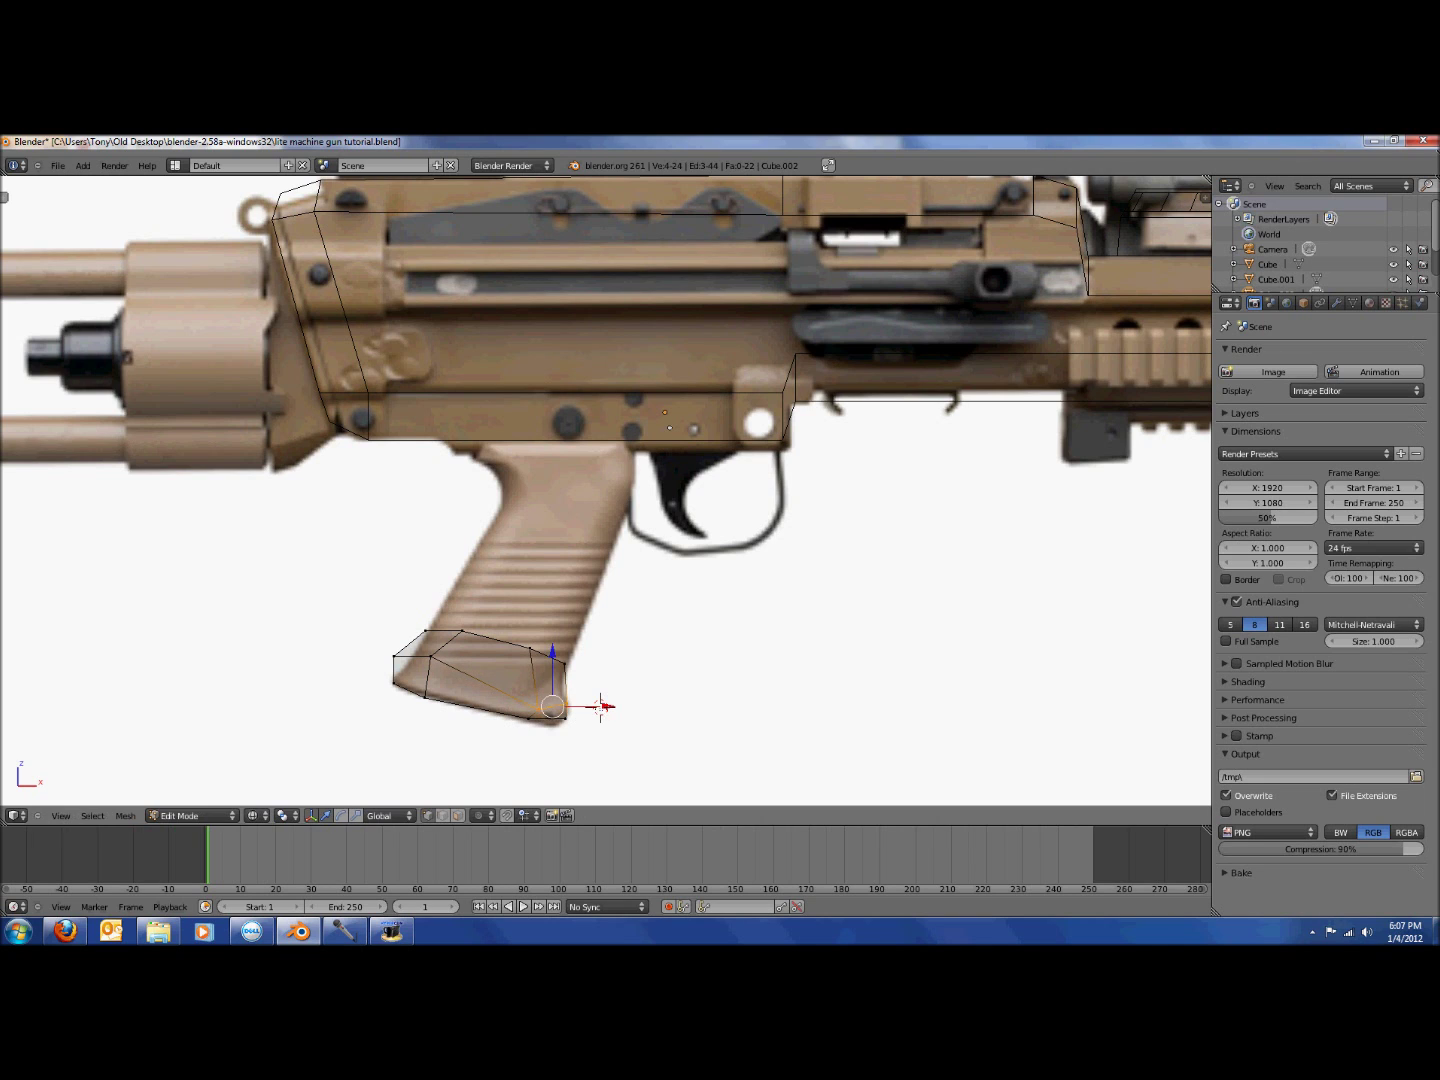
Lower the base's second row of rear vertices to just above the bottom edge.
key("a")
left_click_drag(392, 655, 455, 672)
key("g")
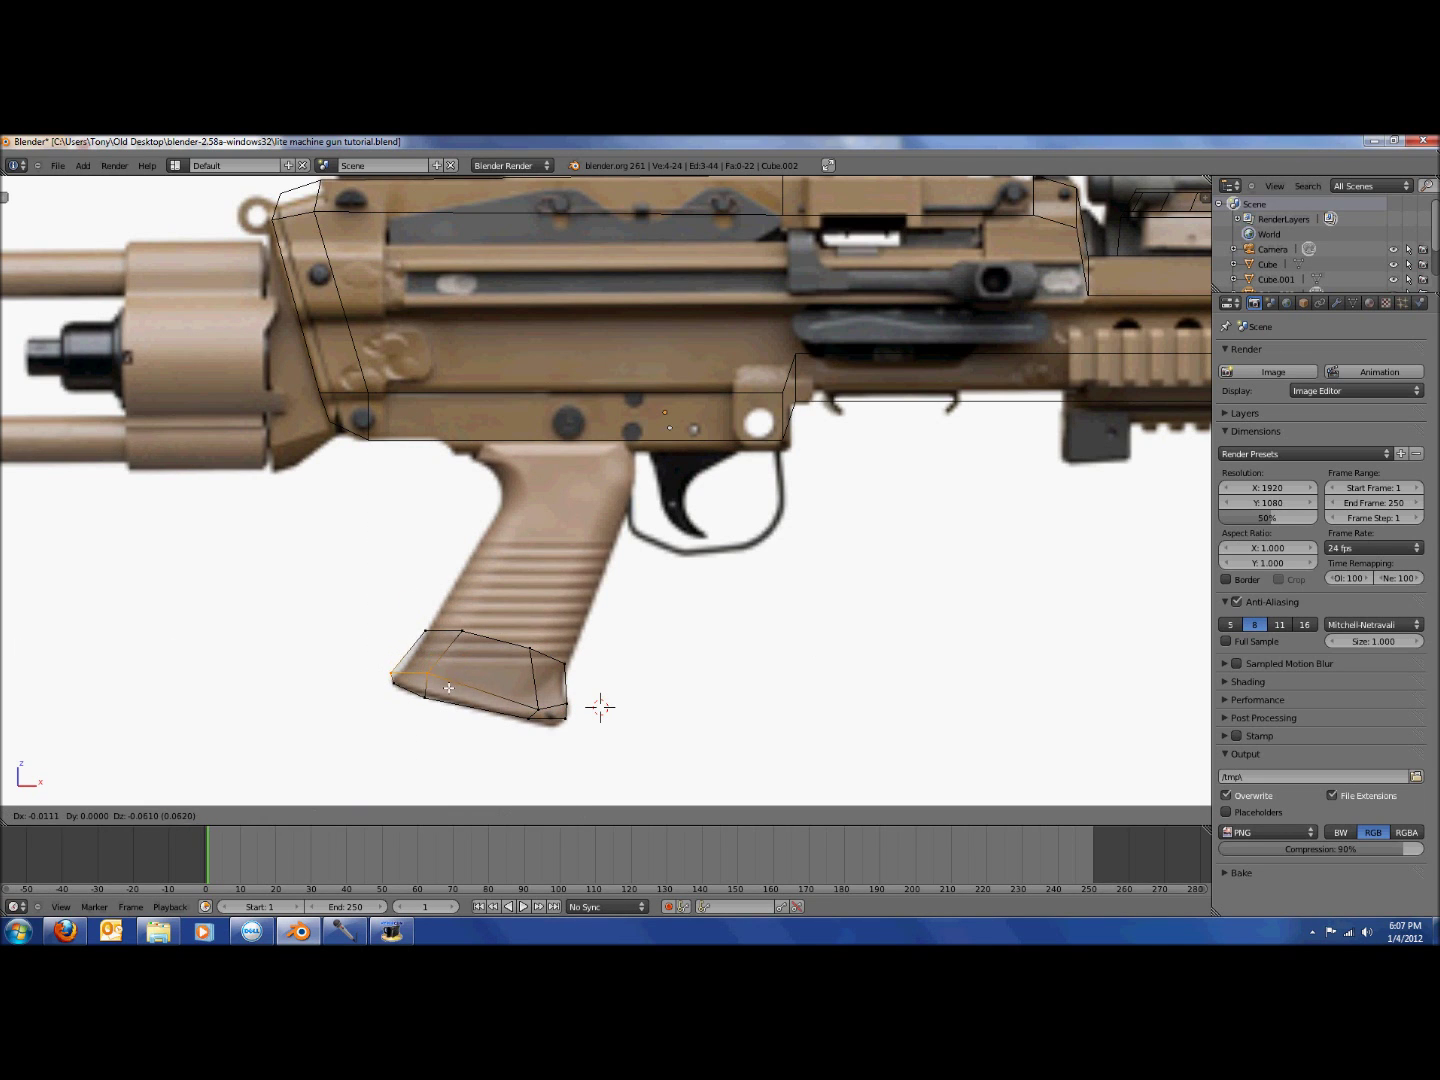
left_click(458, 688)
Add a loop cut around the middle of the base and fit its front vertices to the notch in the outline.
key("ctrl+r")
left_click(545, 681)
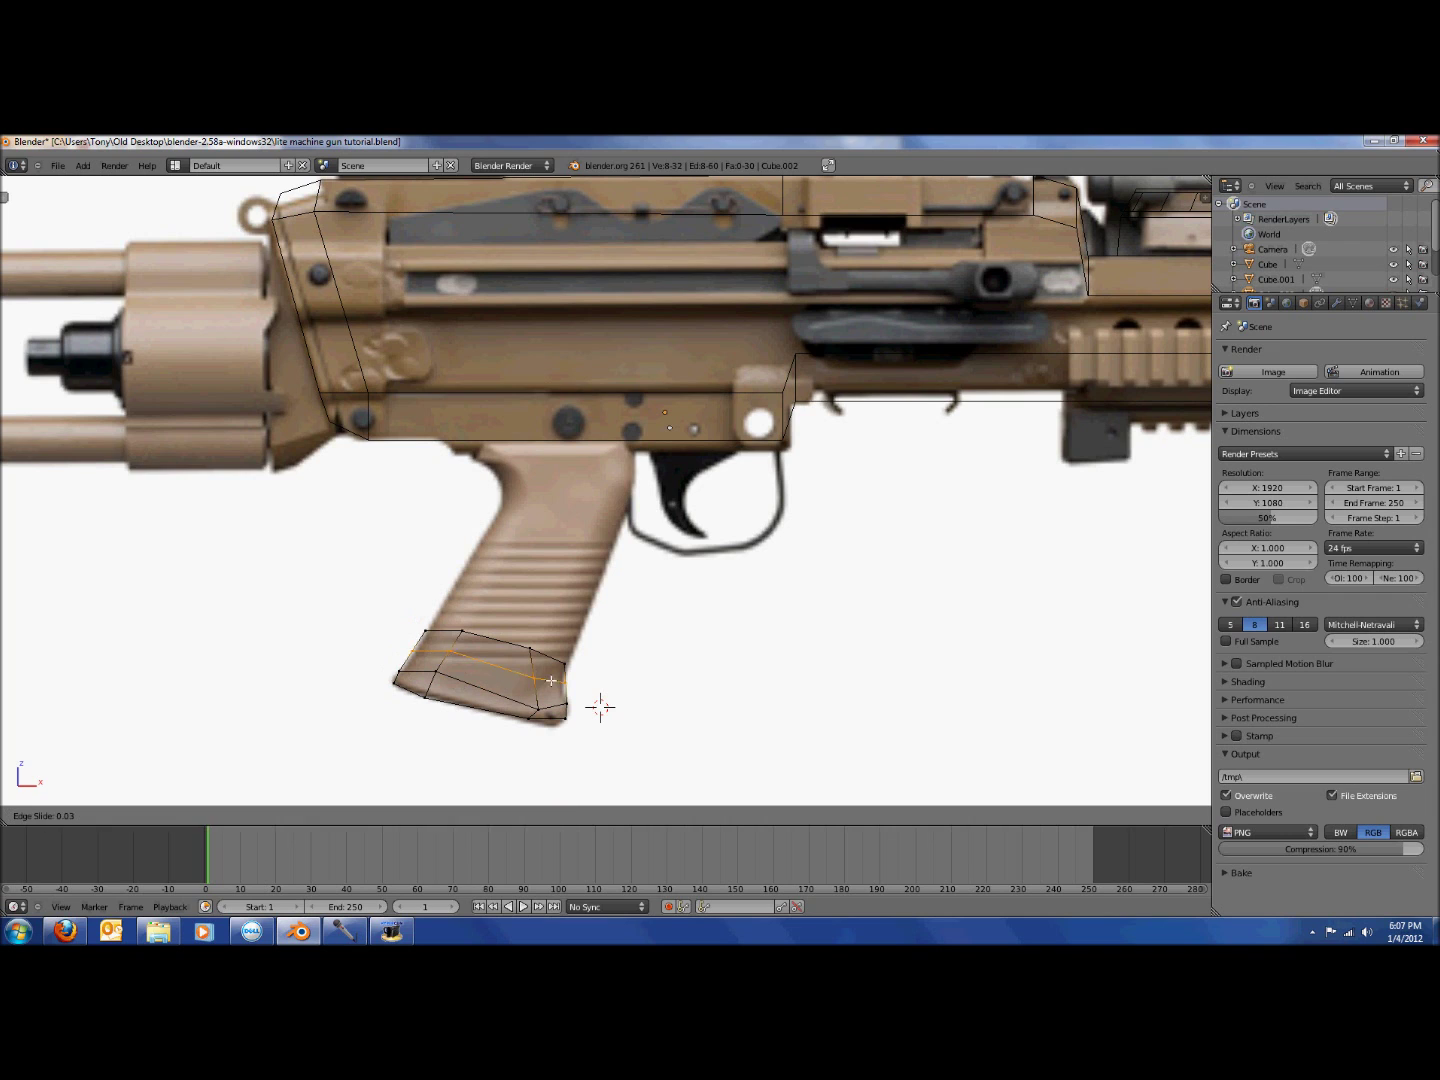
left_click(573, 688)
key("a")
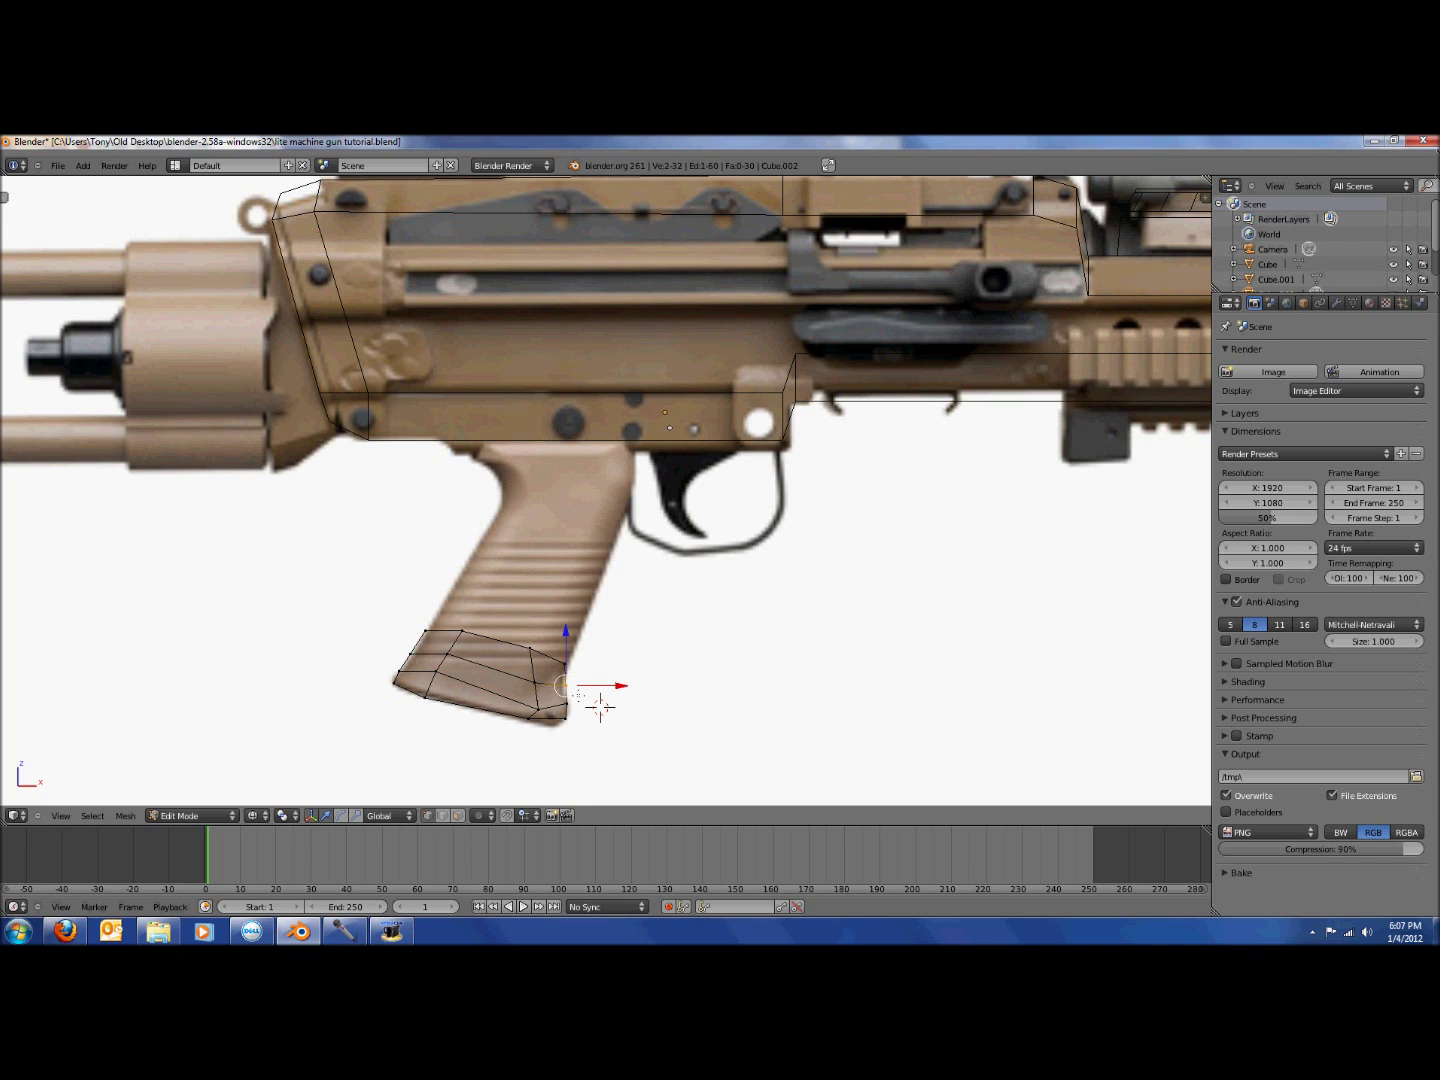
key("g")
left_click(571, 697)
Nudge the bottom front corner vertices onto the rounded corner of the grip base.
key("a")
key("b")
left_click_drag(556, 711, 568, 727)
key("g")
left_click(600, 706)
Examine the grip base in solid shading from the front and right views.
key("Tab")
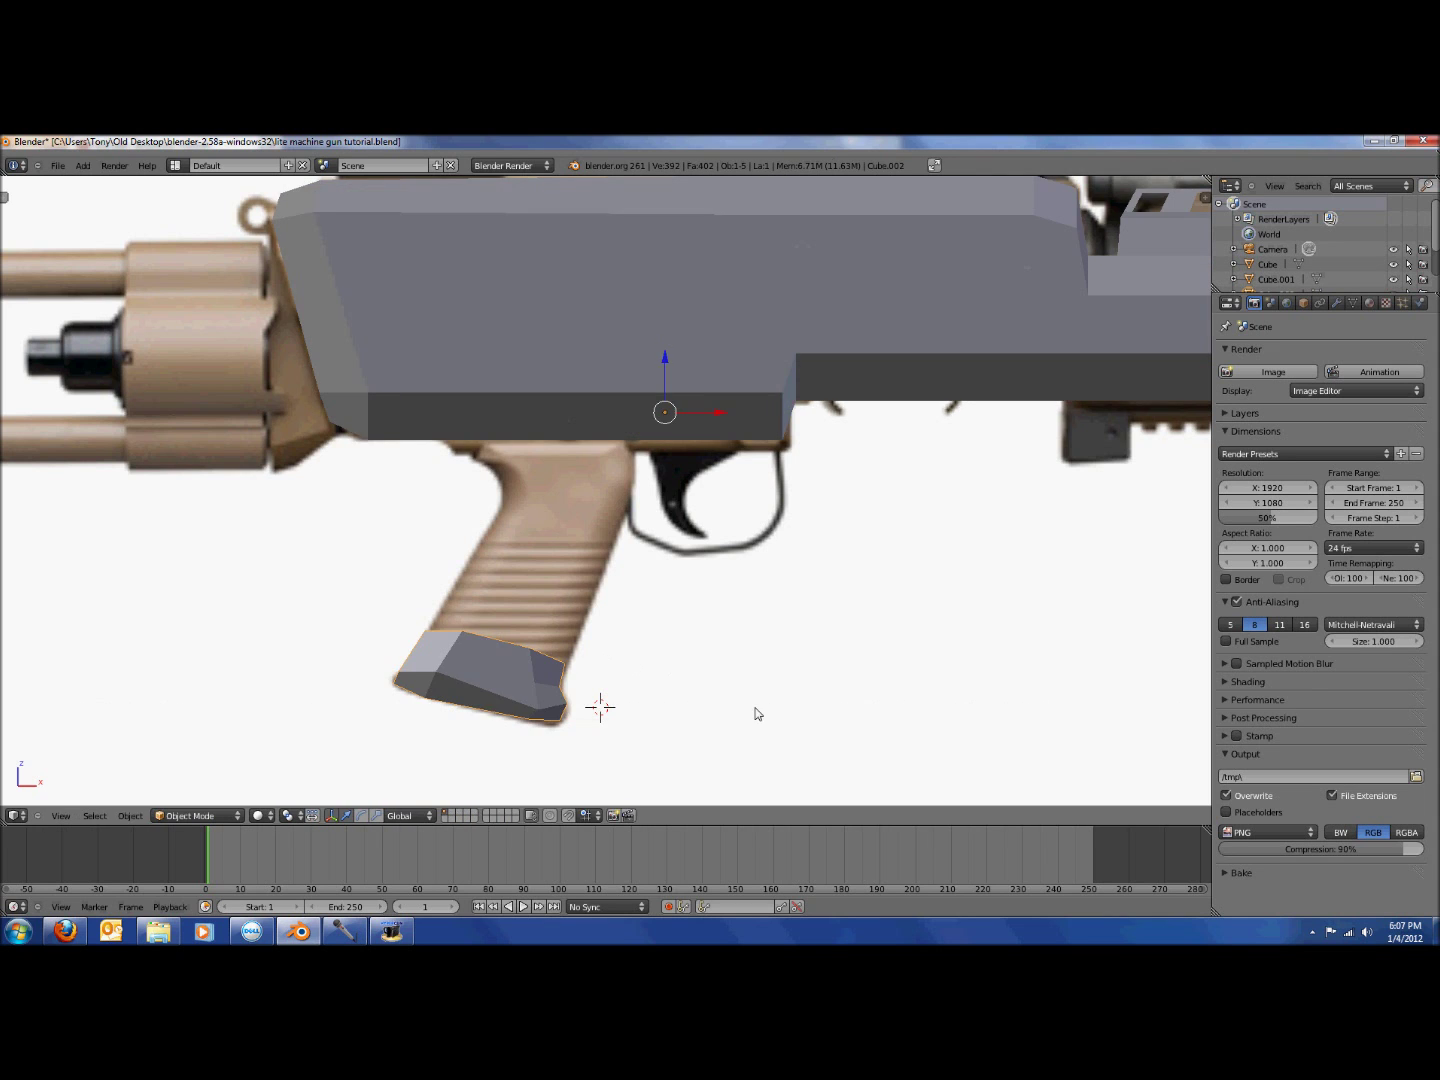
key("KP_5")
key("KP_5")
key("KP_3")
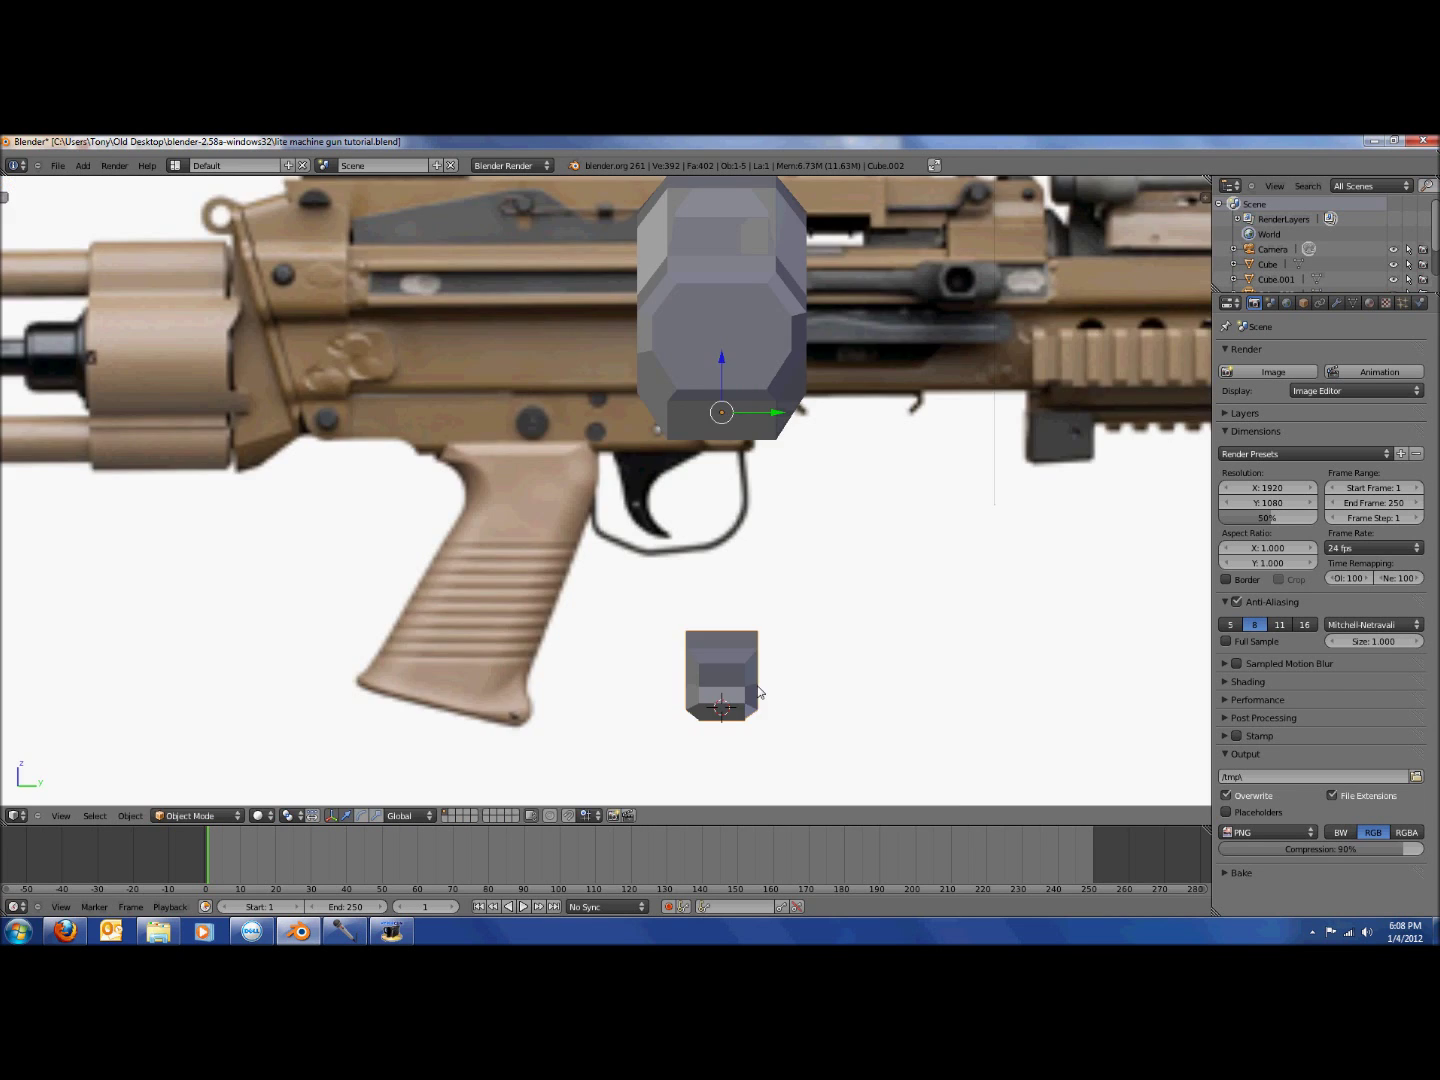
key("KP_1")
key("z")
scroll(665, 710, "up", 2)
key("Tab")
scroll(635, 708, "down", 1)
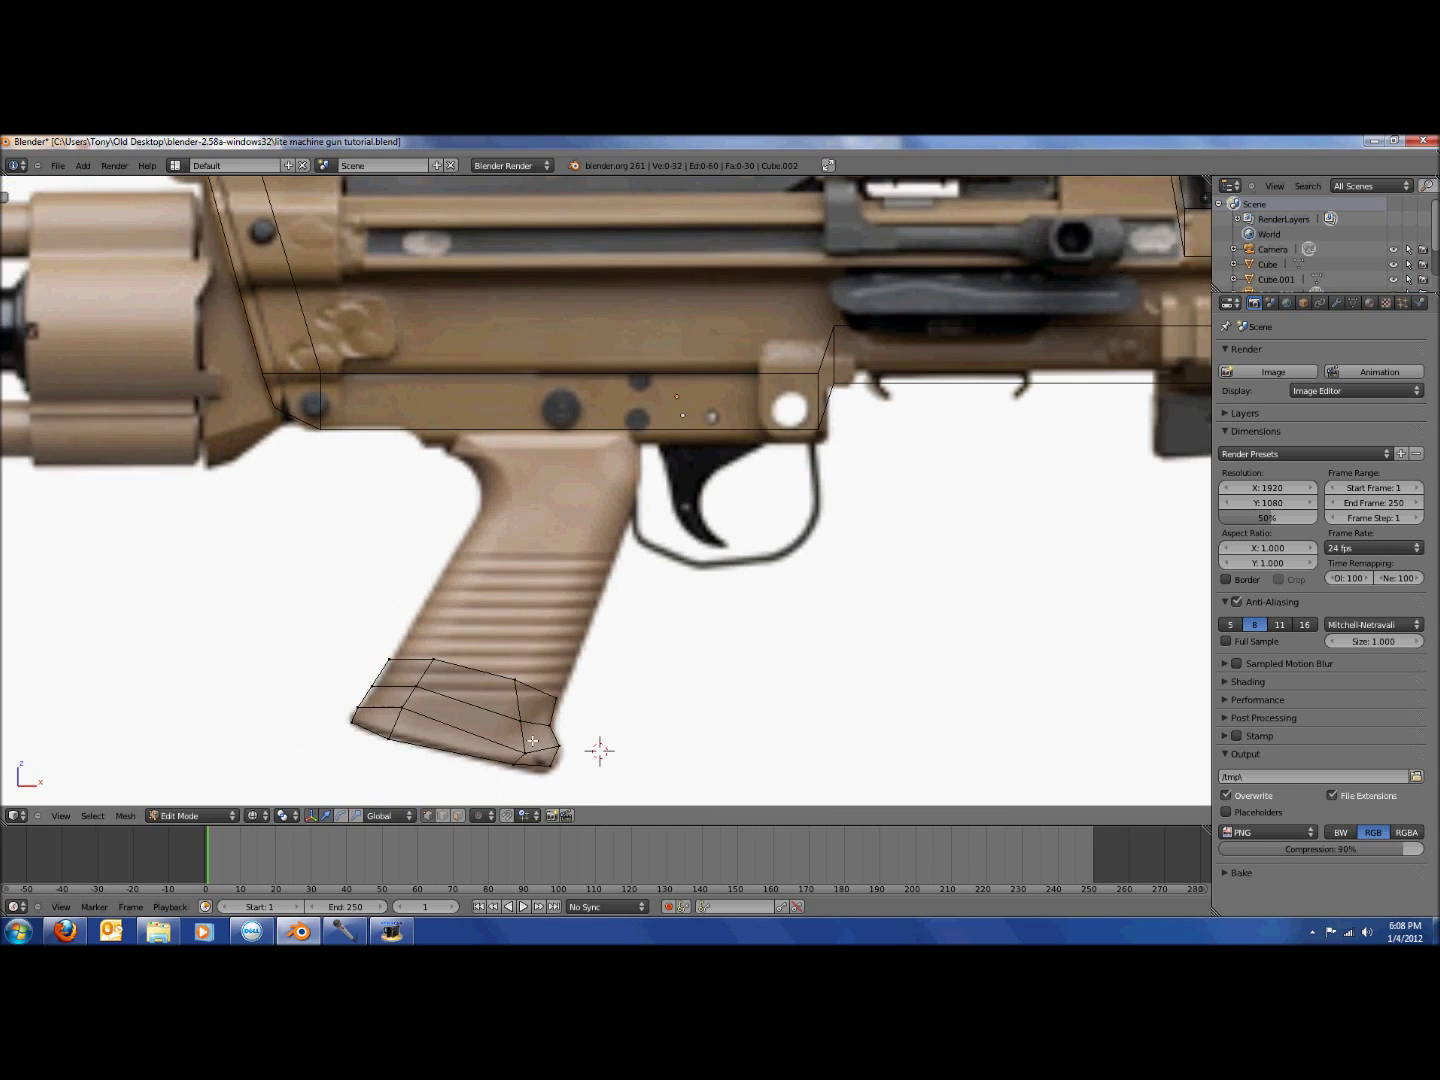
Move the inner front vertices of the middle loop and the top row forward, closer to the base's front edge.
key("a")
key("a")
right_click(543, 727)
key("g")
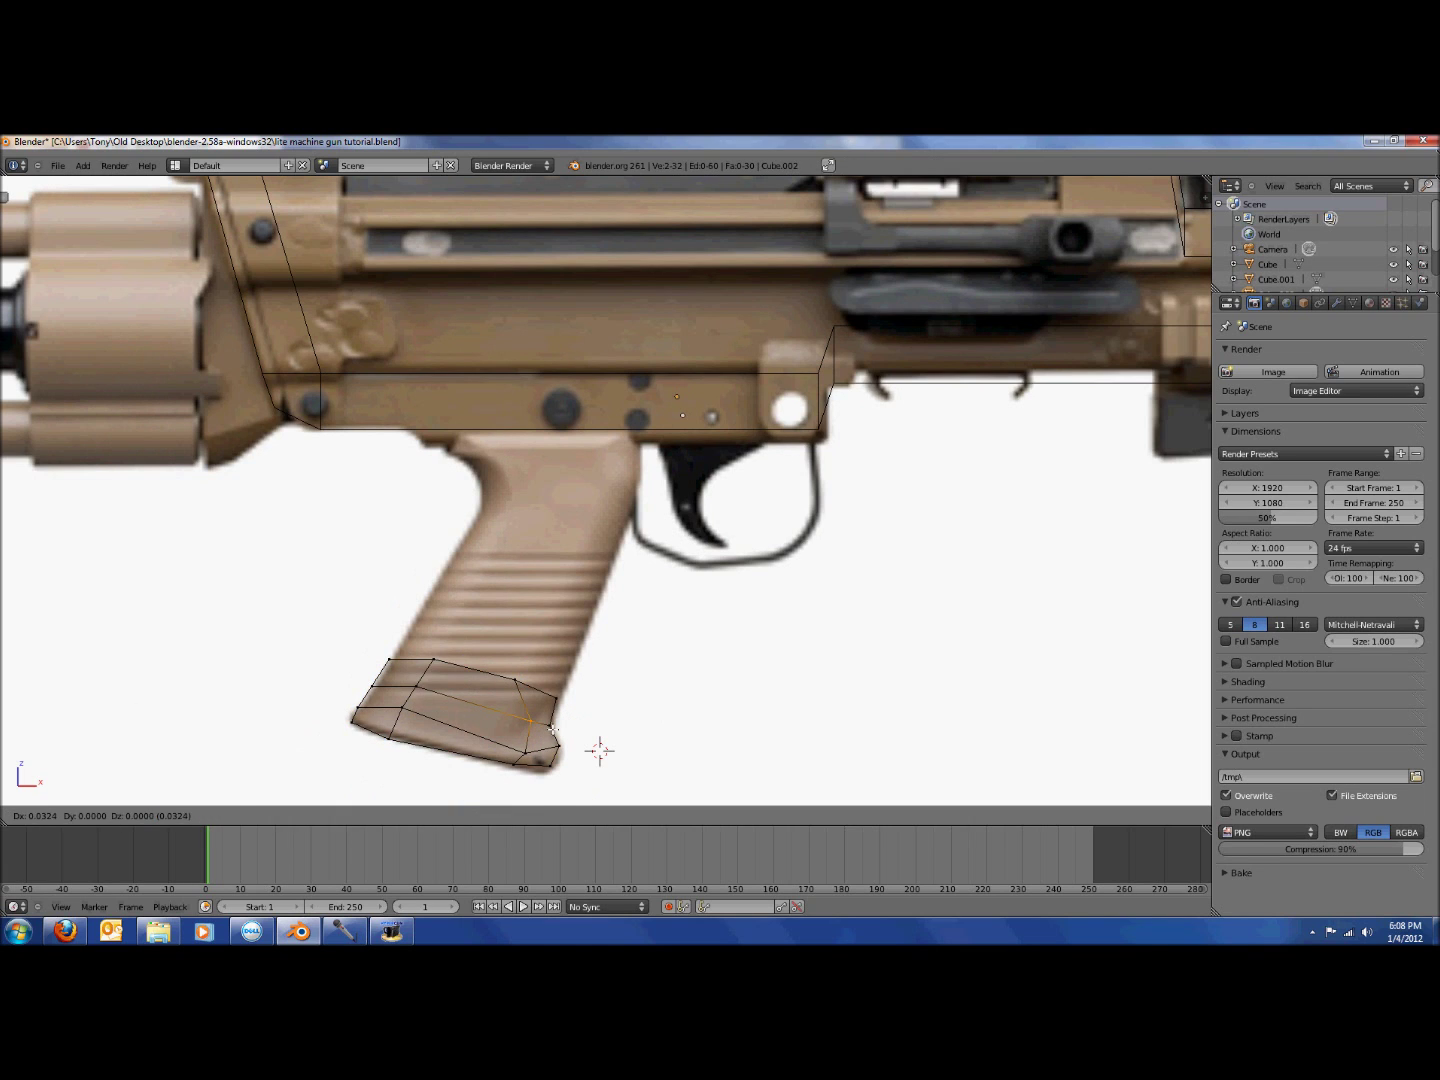
left_click(552, 730)
key("a")
key("b")
left_click_drag(499, 668, 529, 690)
key("g")
left_click(548, 695)
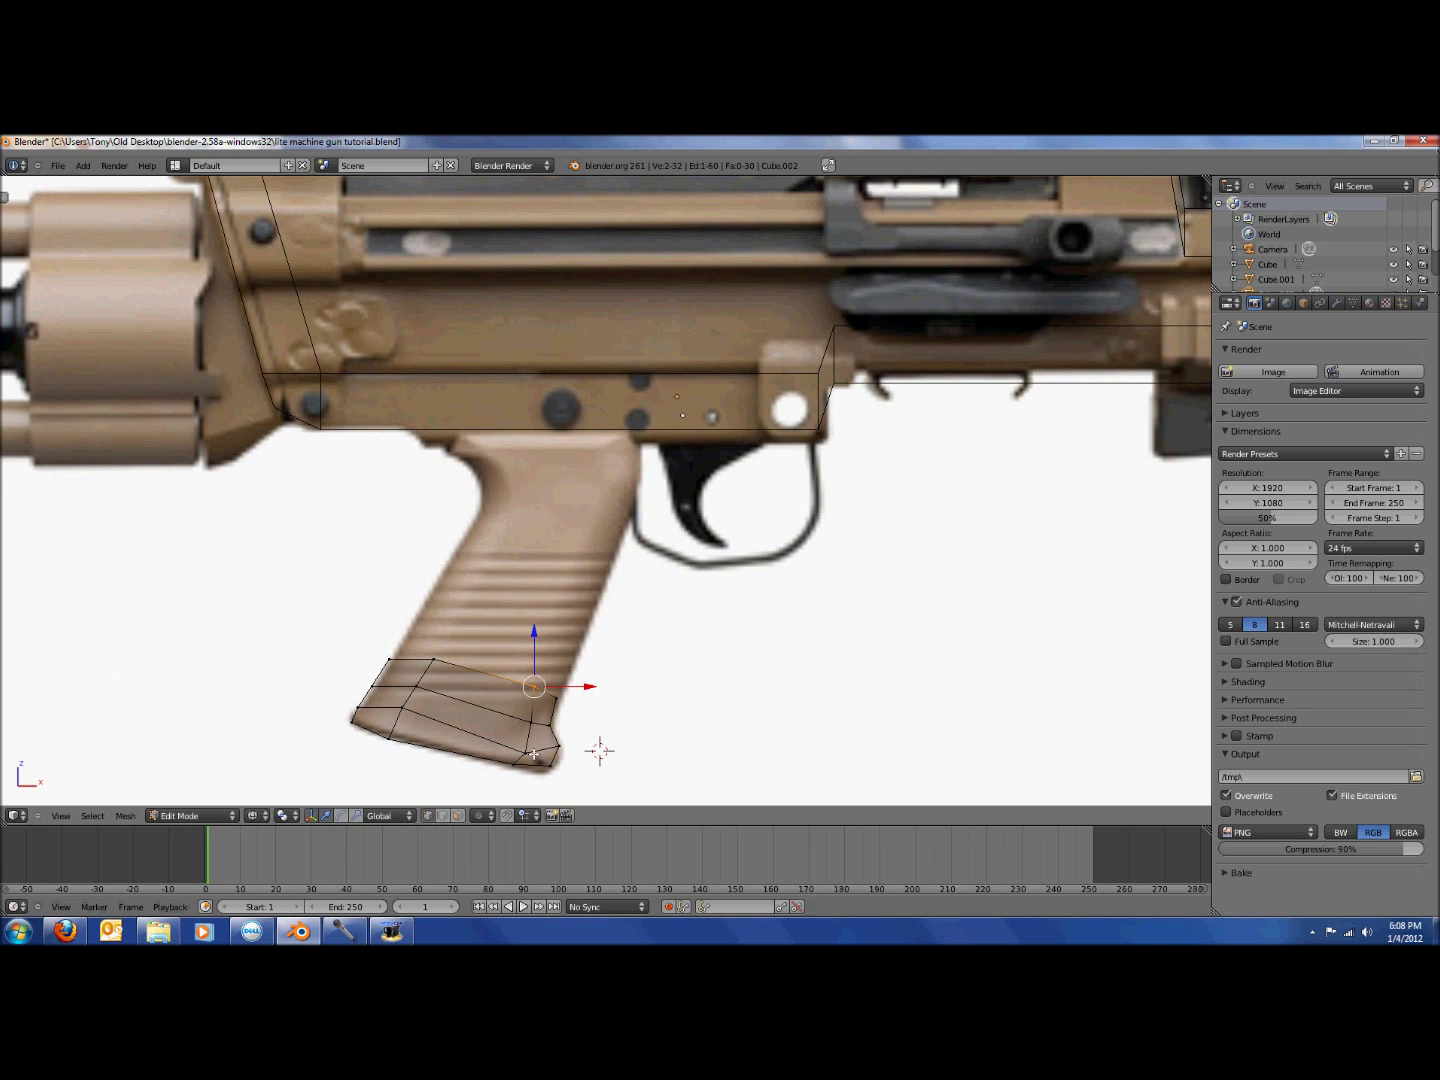
Lower the base's lower inner rear vertices and fine-tune the matching inner front ones along the bottom bevel.
right_click(414, 705)
key("g")
left_click(415, 734)
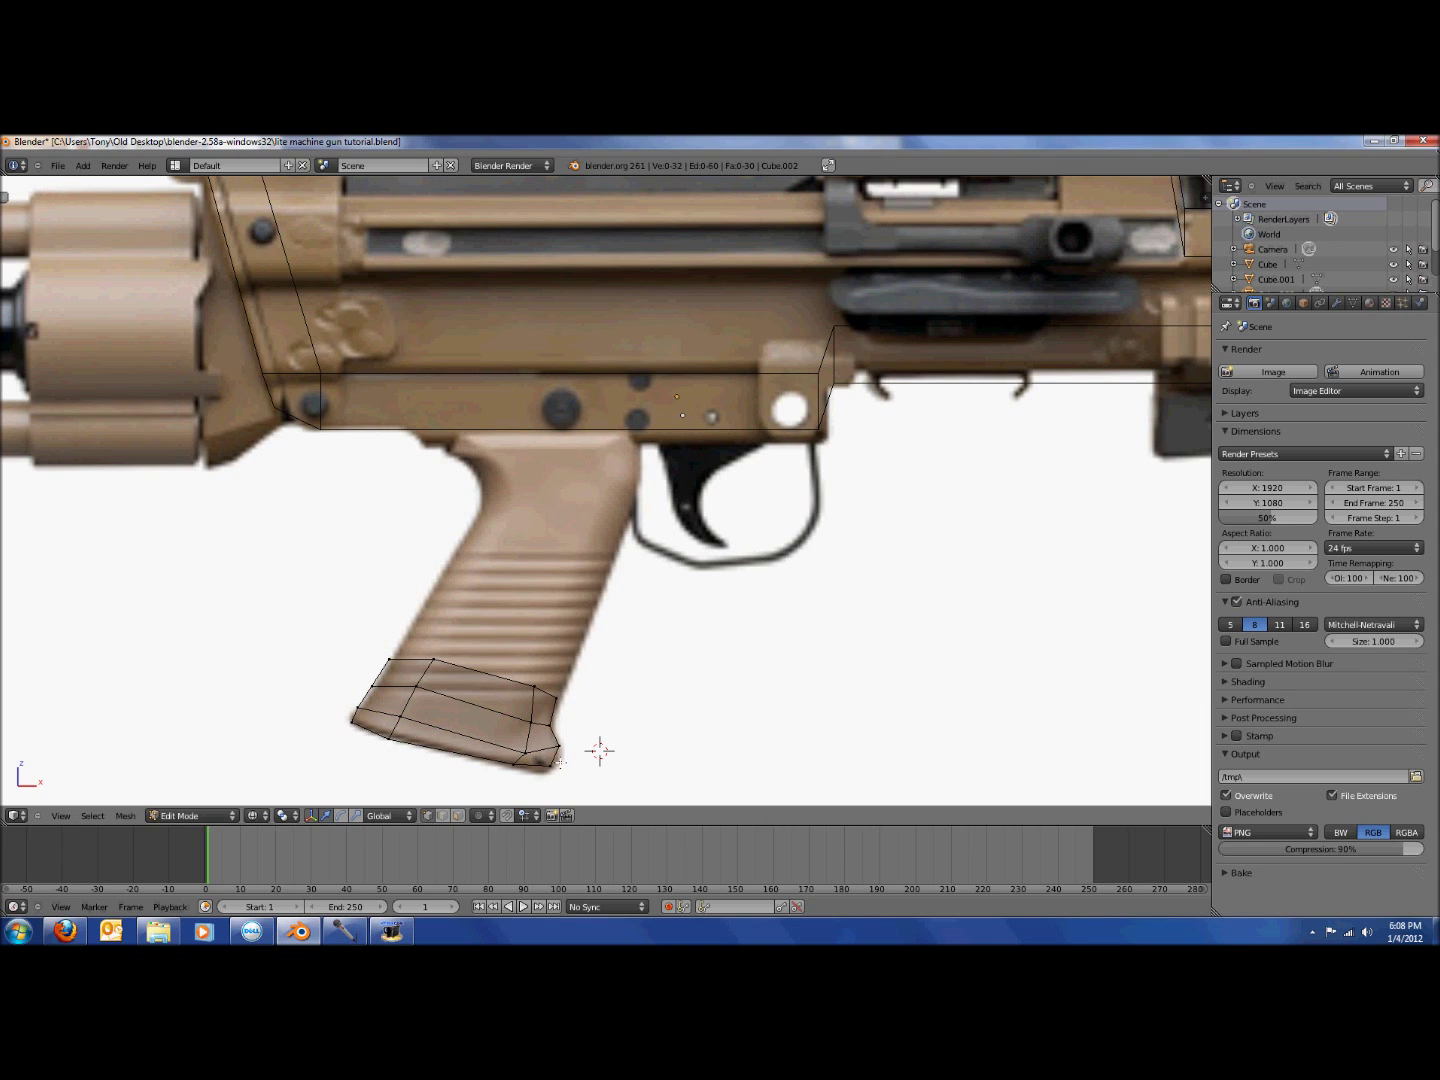
key("z")
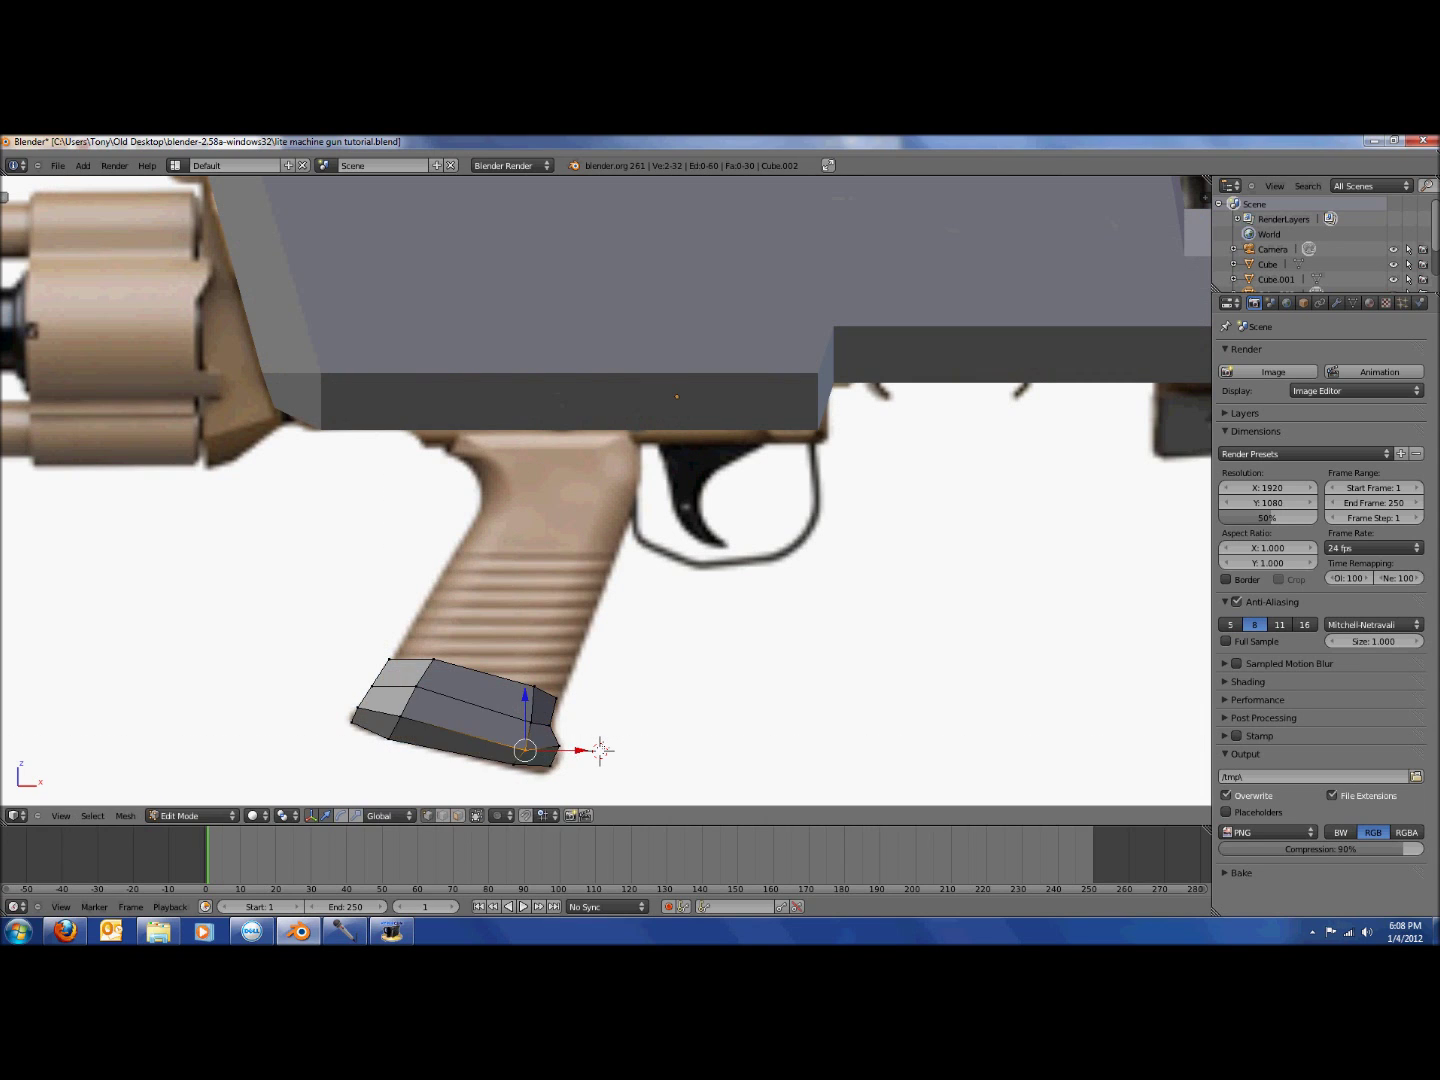
key("Tab")
key("Tab")
key("z")
Shift the base's whole inner rear column of vertices toward the rear edge.
key("a")
key("b")
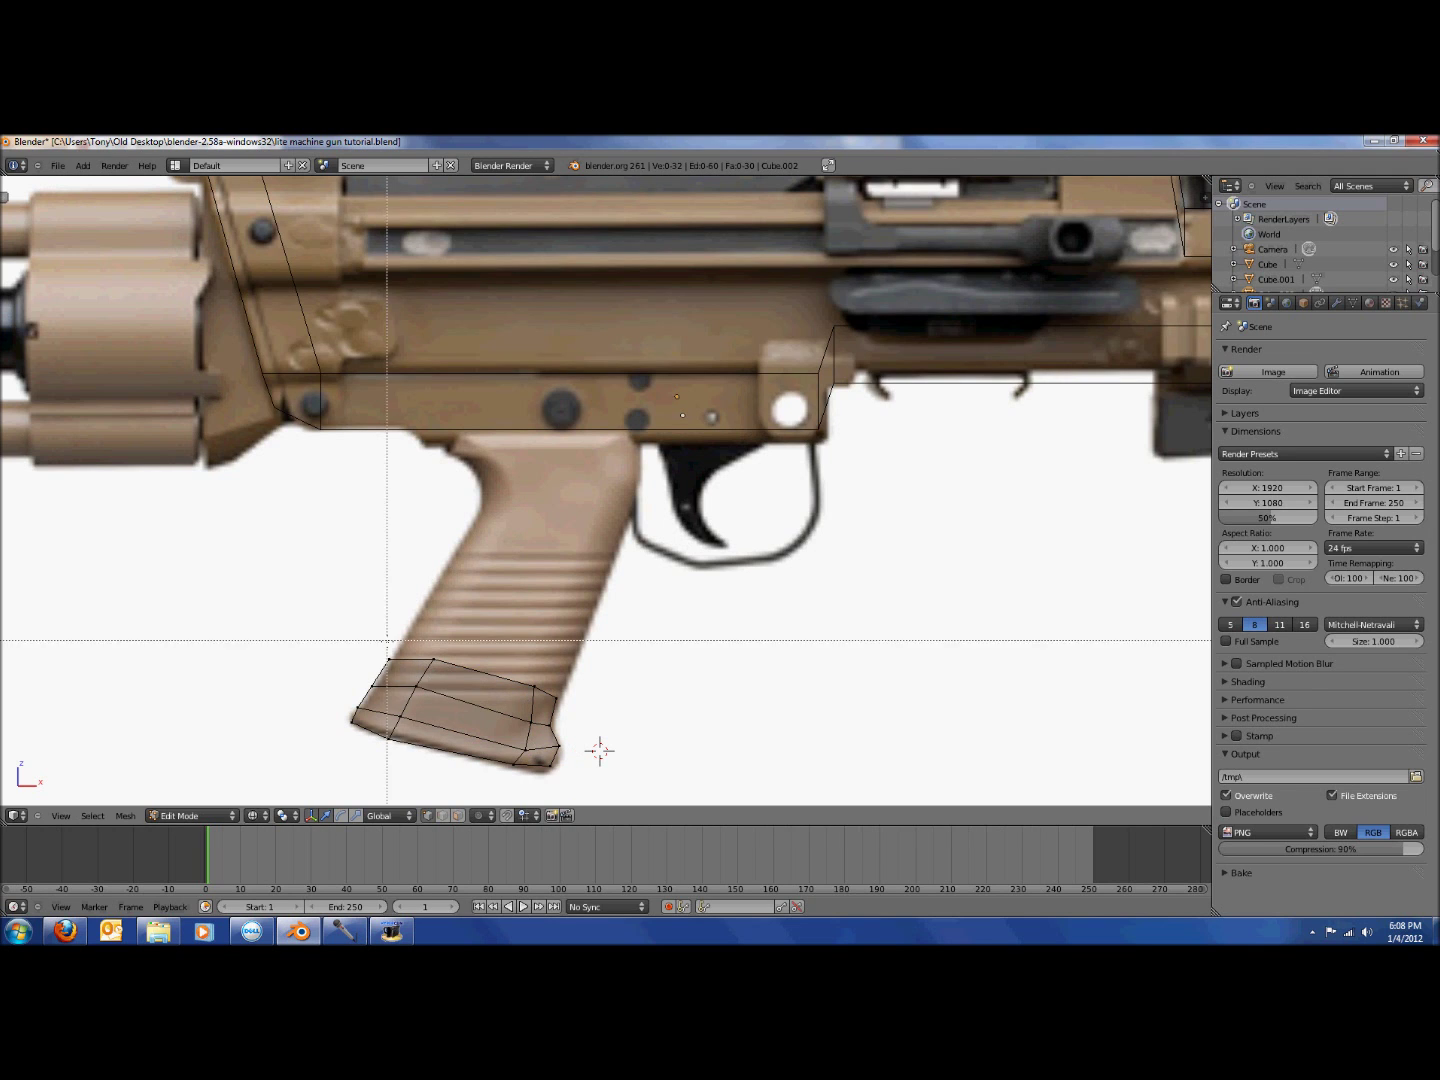
left_click_drag(411, 638, 411, 782)
key("b")
key("g")
right_click(461, 730)
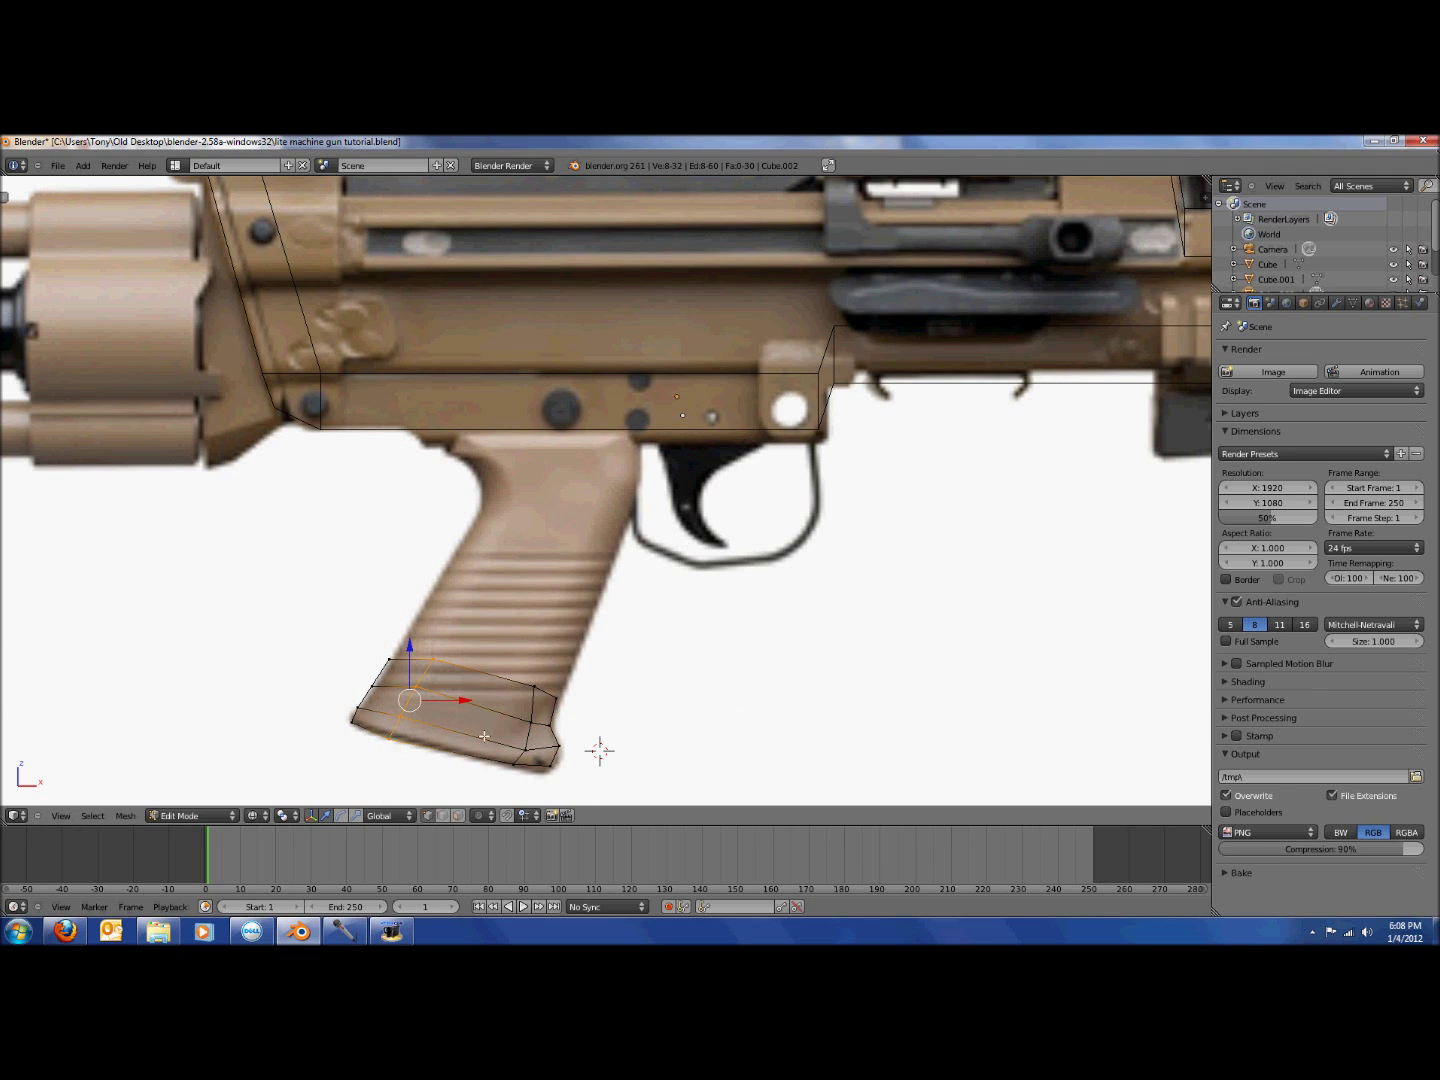
key("z")
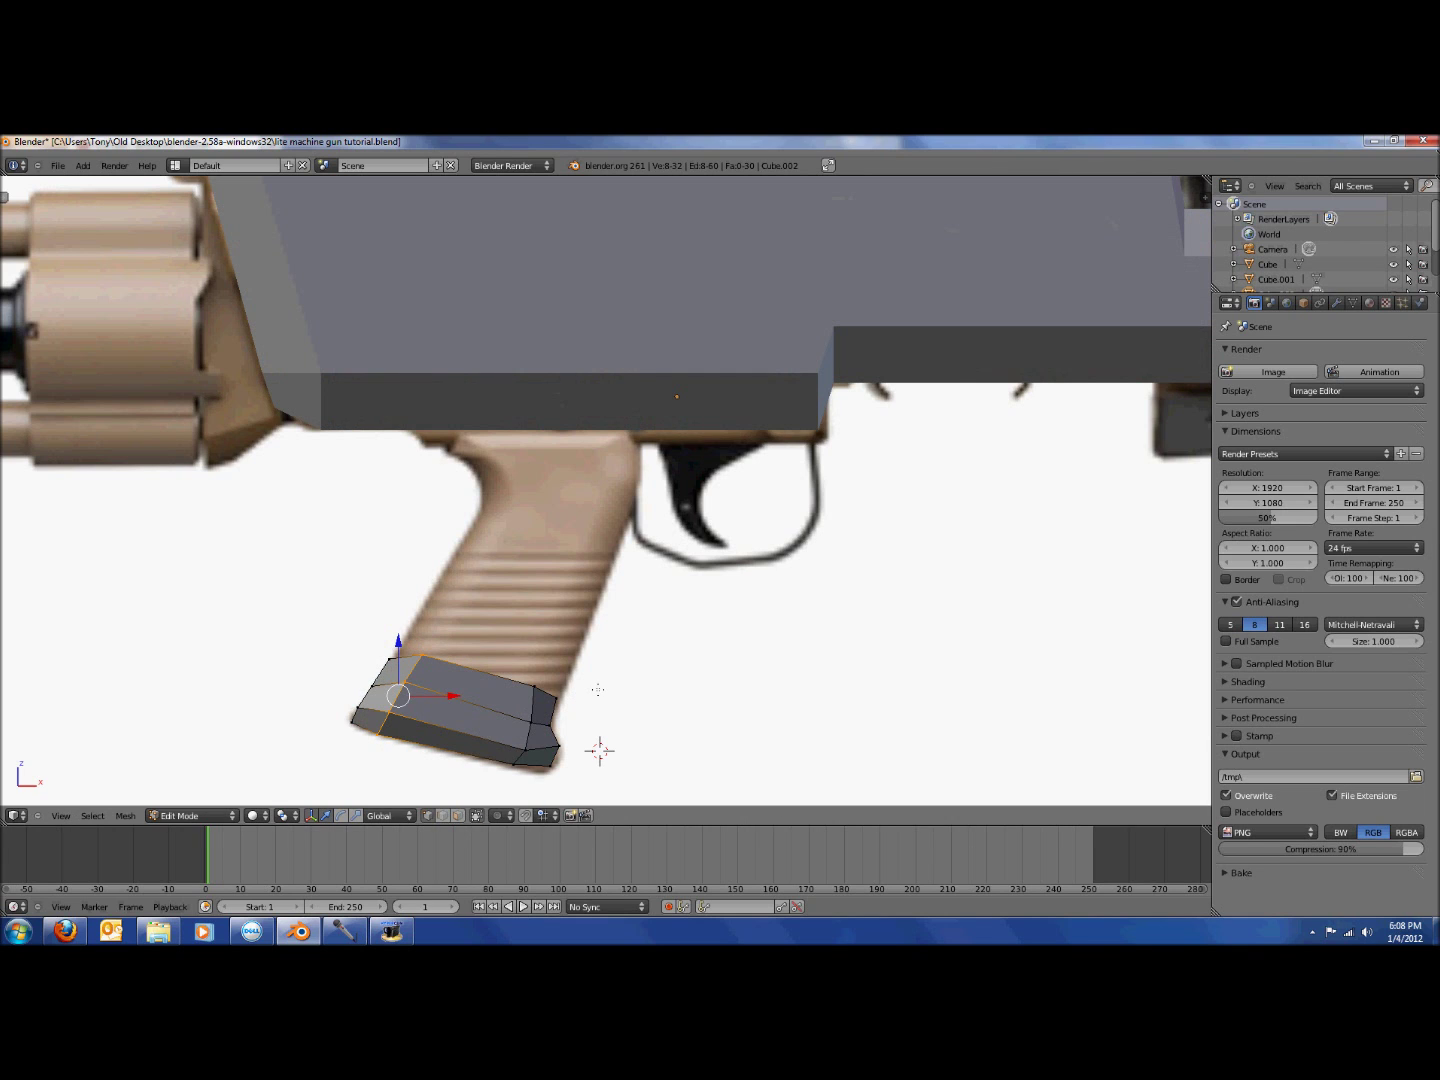
Move the lower inner rear vertices slightly down and rearward to narrow the bottom bevel.
key("z")
key("a")
key("b")
left_click_drag(388, 706, 415, 731)
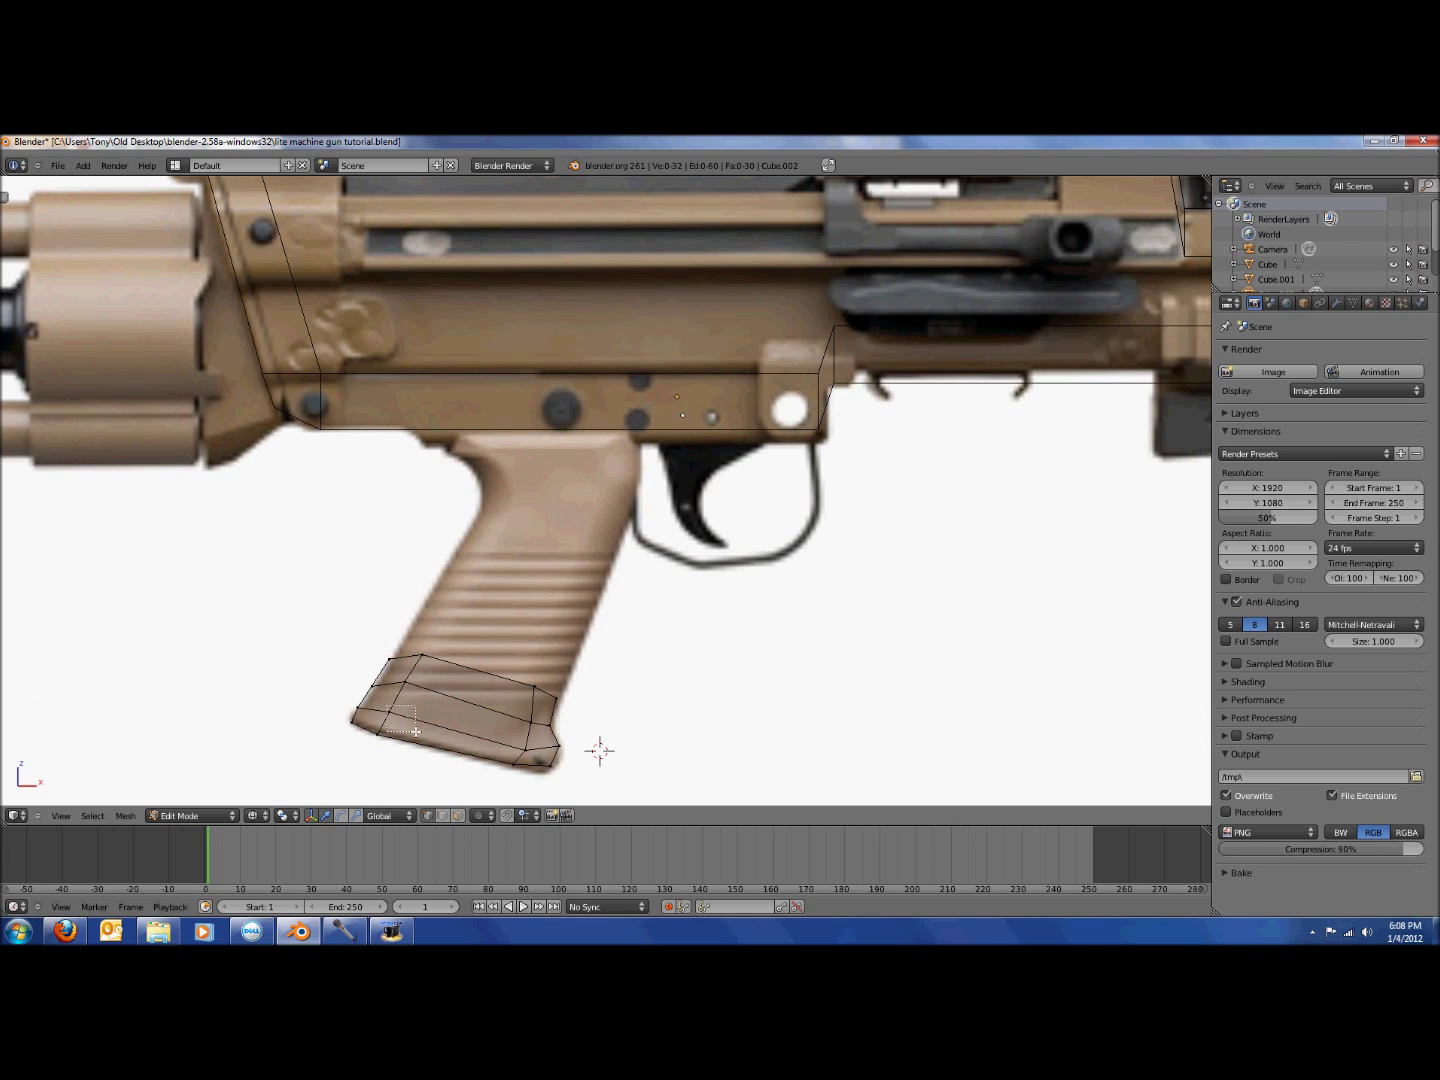
key("g")
left_click(409, 733)
key("z")
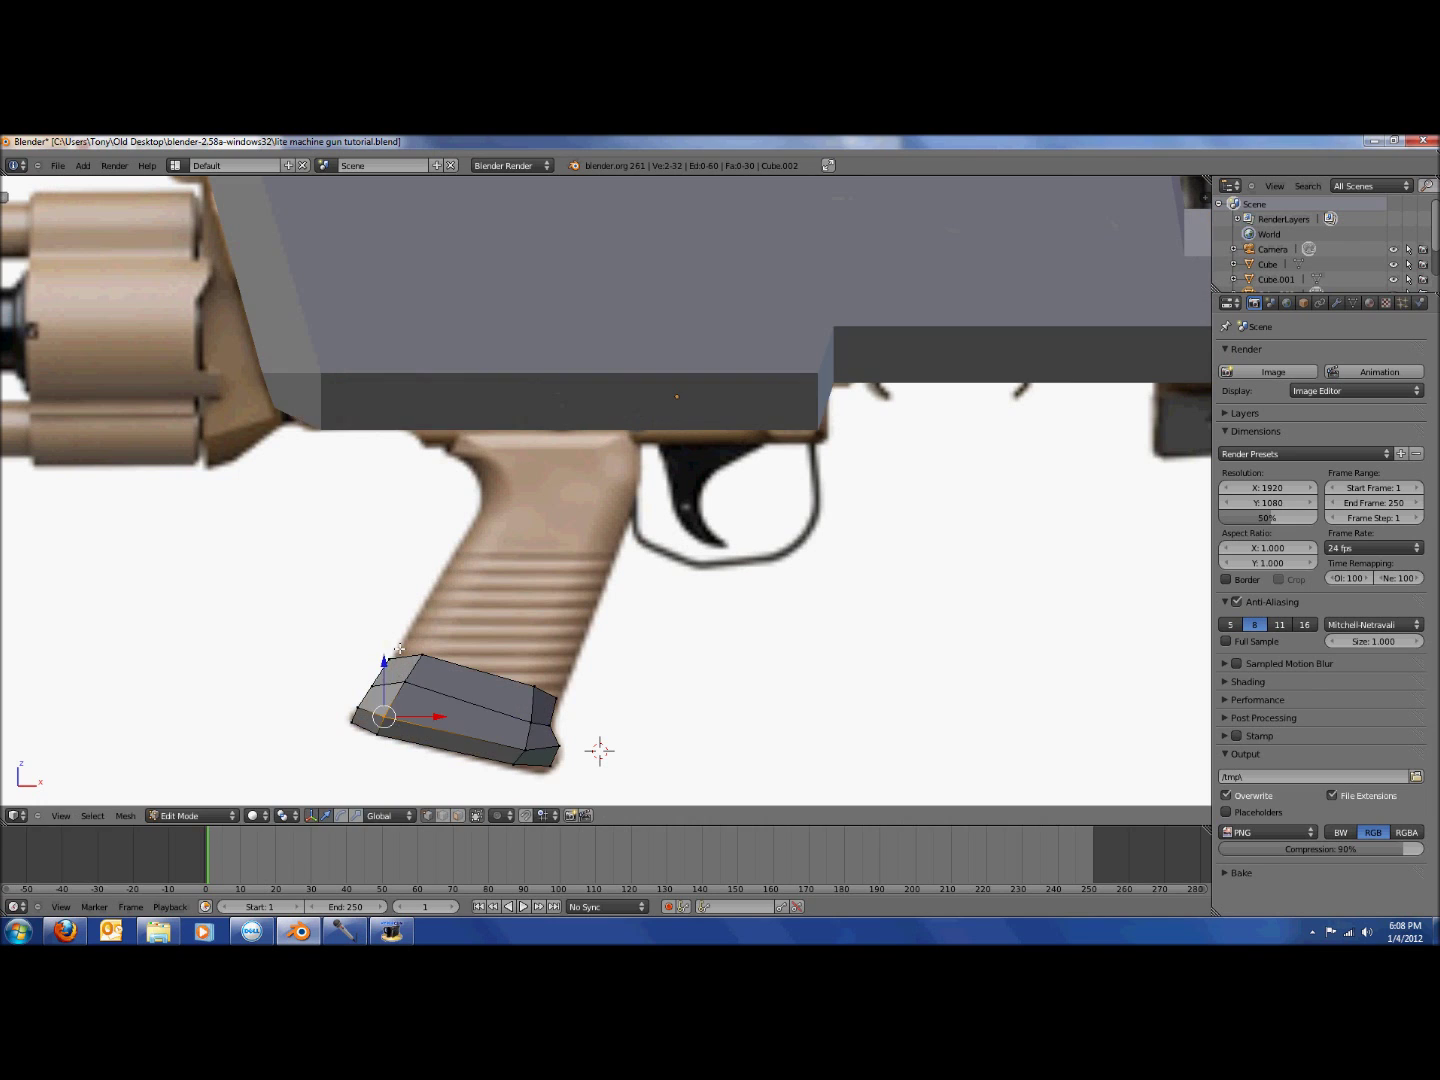
Extrude the base's top vertices up along the grip to just below its curved neck in the reference image.
key("z")
key("b")
left_click_drag(363, 626, 526, 687)
key("g")
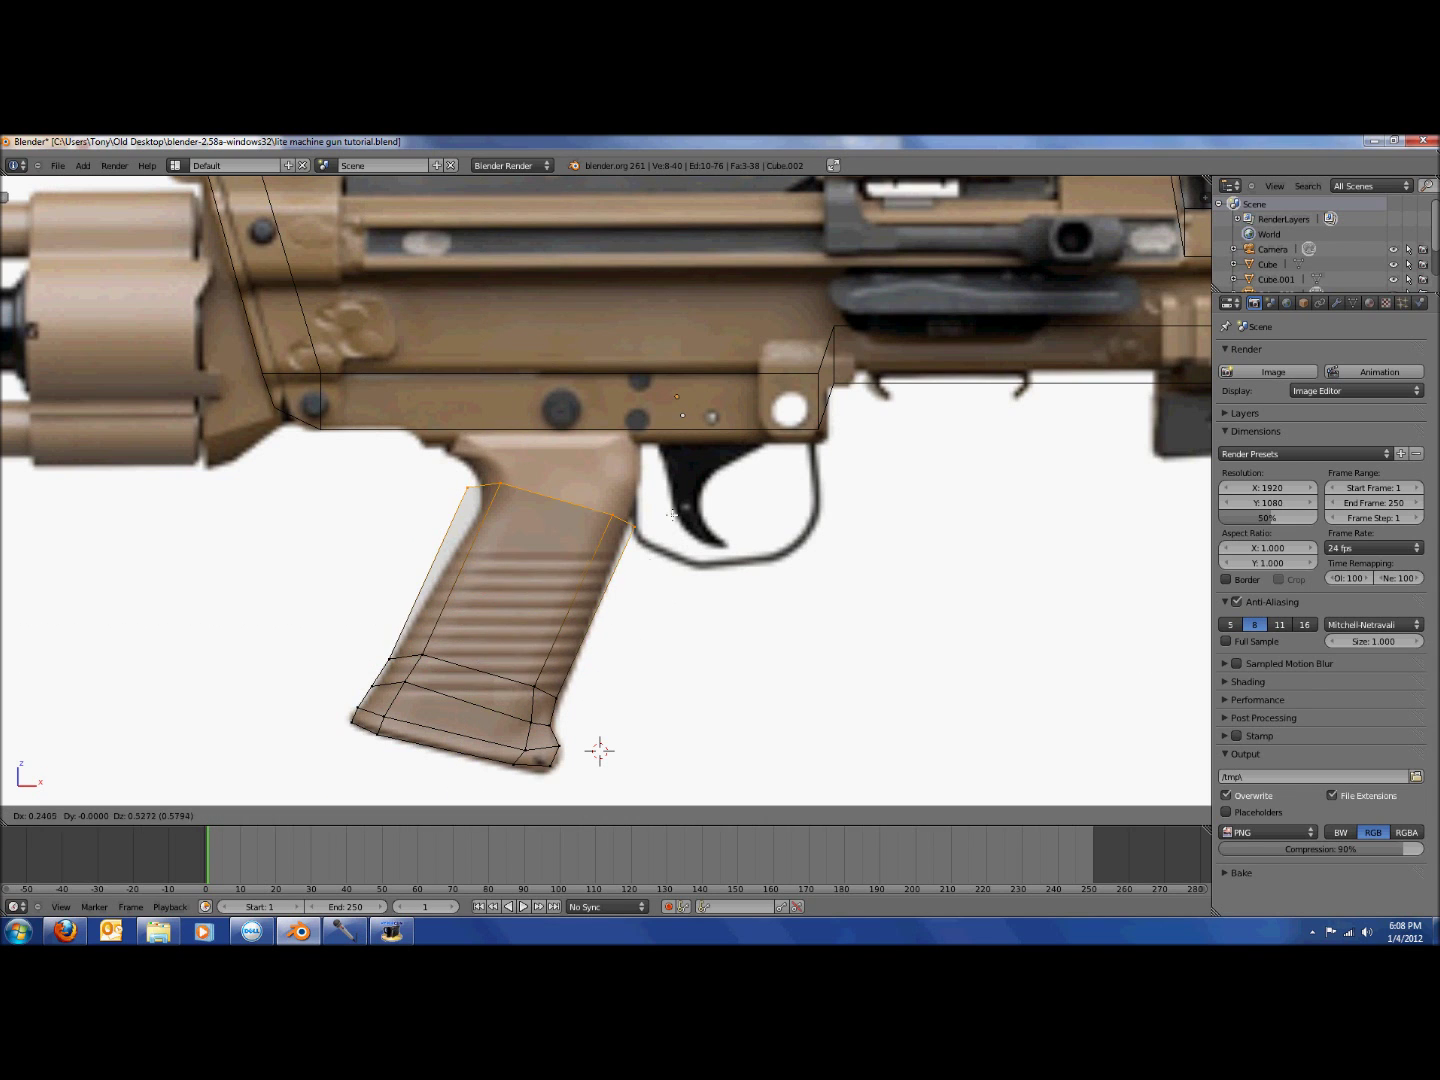
left_click(447, 453)
Fit the new loop to the reference outline by moving its rear vertices inward and raising its front corner.
key("a")
key("b")
left_click_drag(447, 452, 518, 490)
key("g")
left_click(538, 520)
right_click(616, 492)
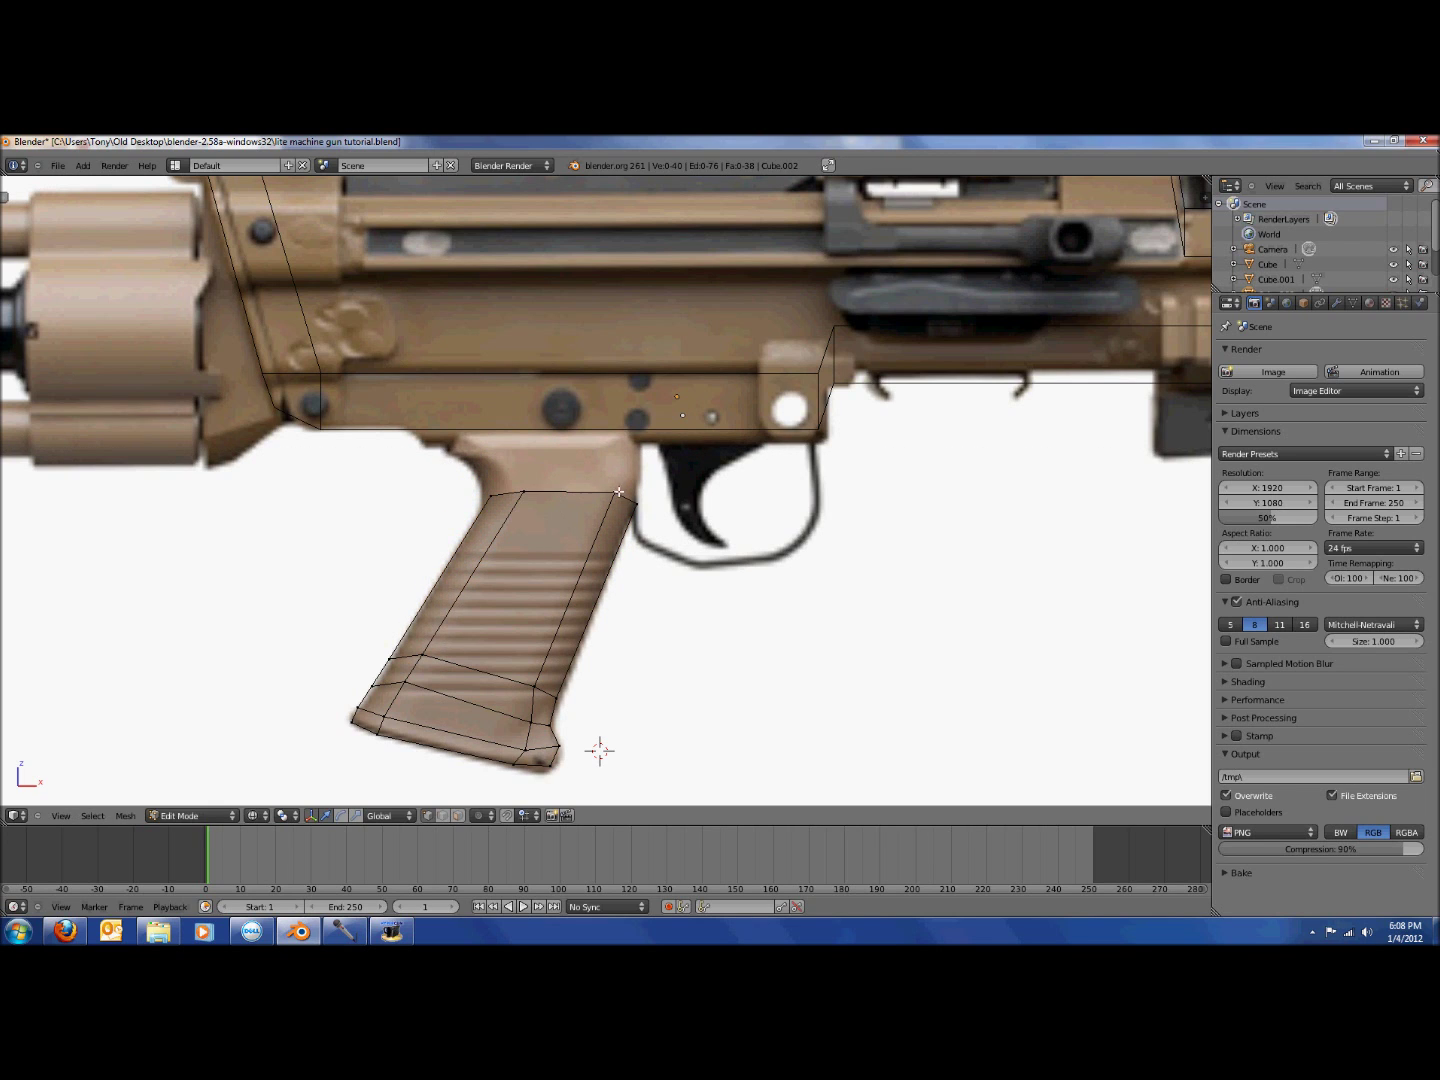
key("g")
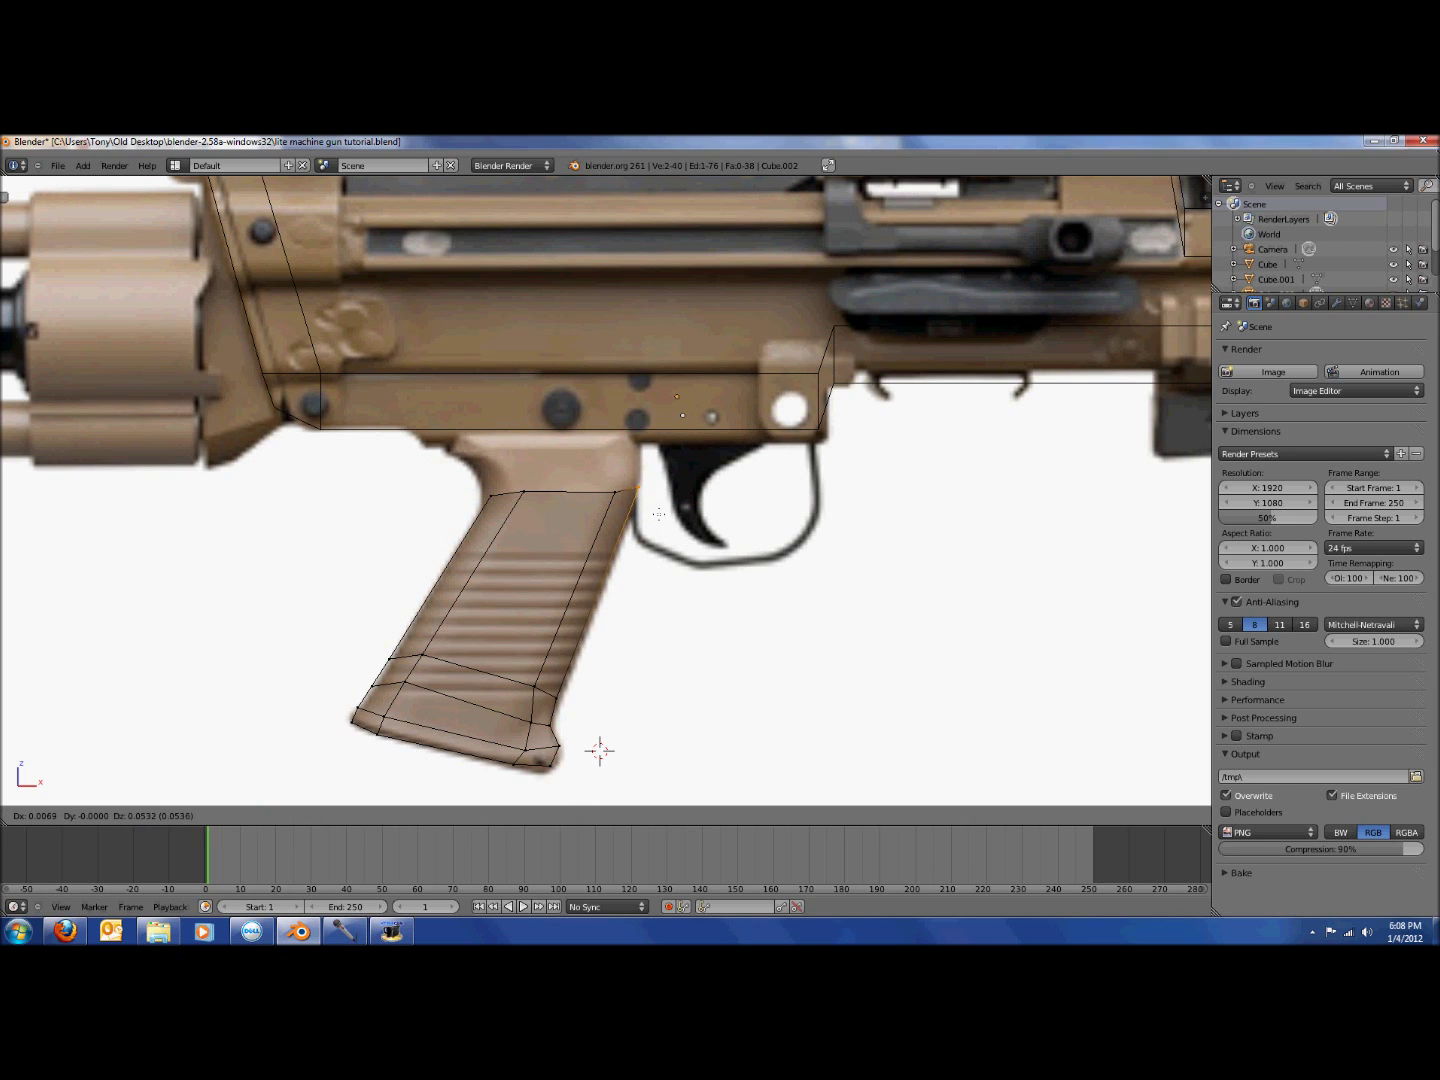
left_click(659, 514)
Extrude the grip's whole top loop upward so it ends inside the receiver.
key("a")
key("b")
left_click_drag(405, 434, 738, 516)
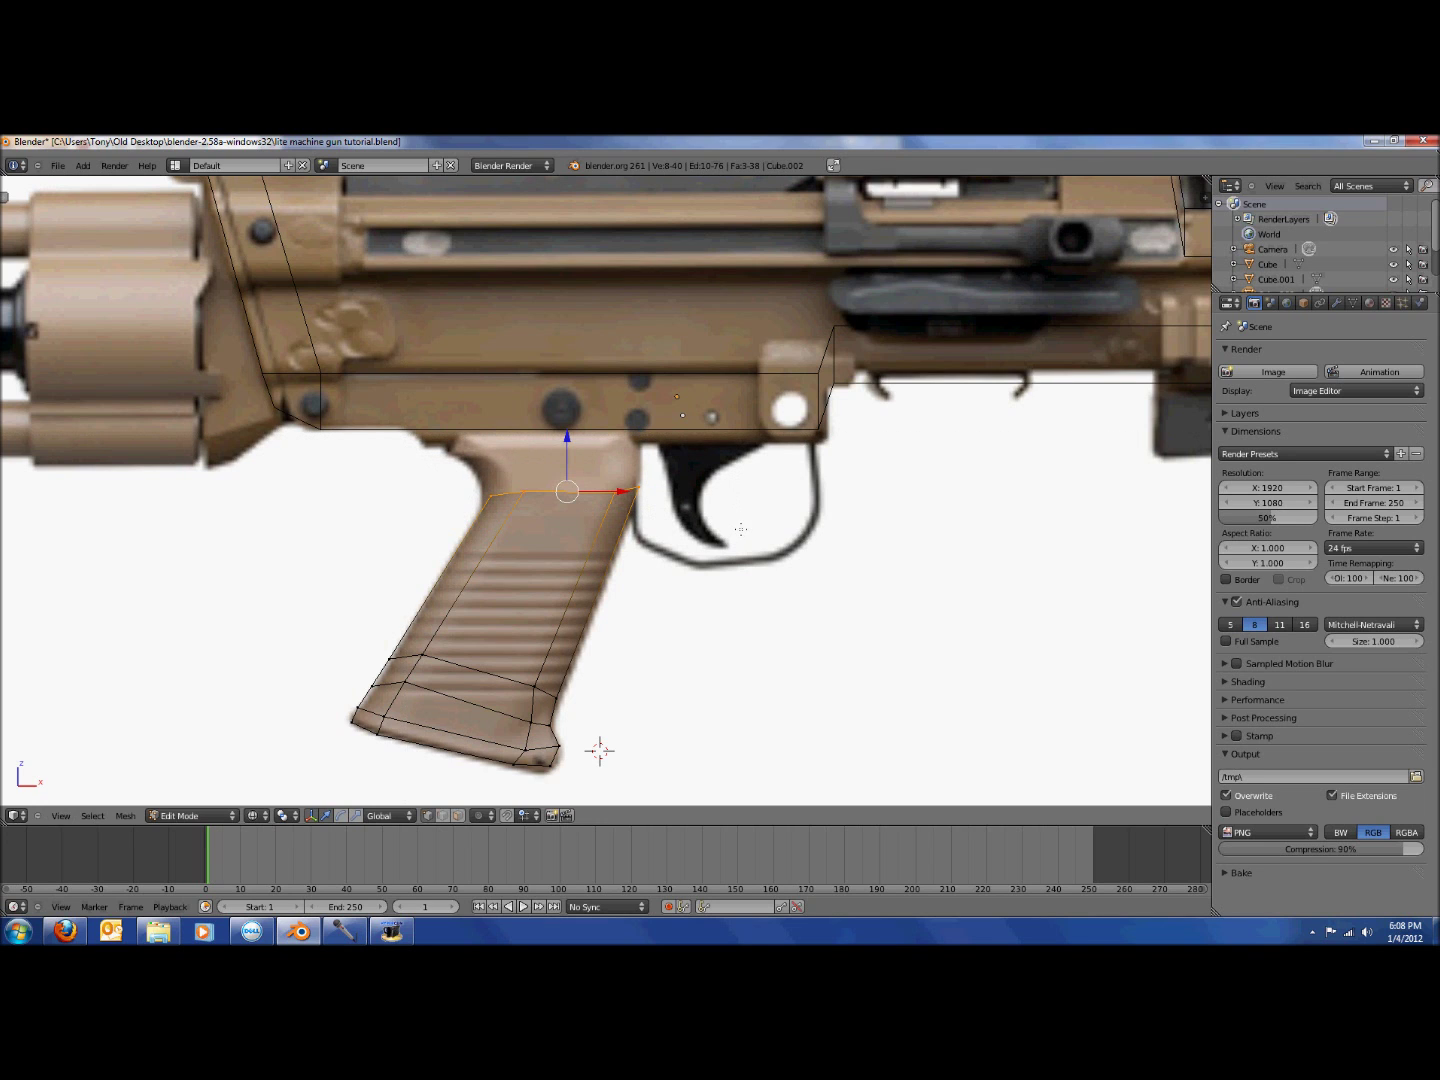
key("e")
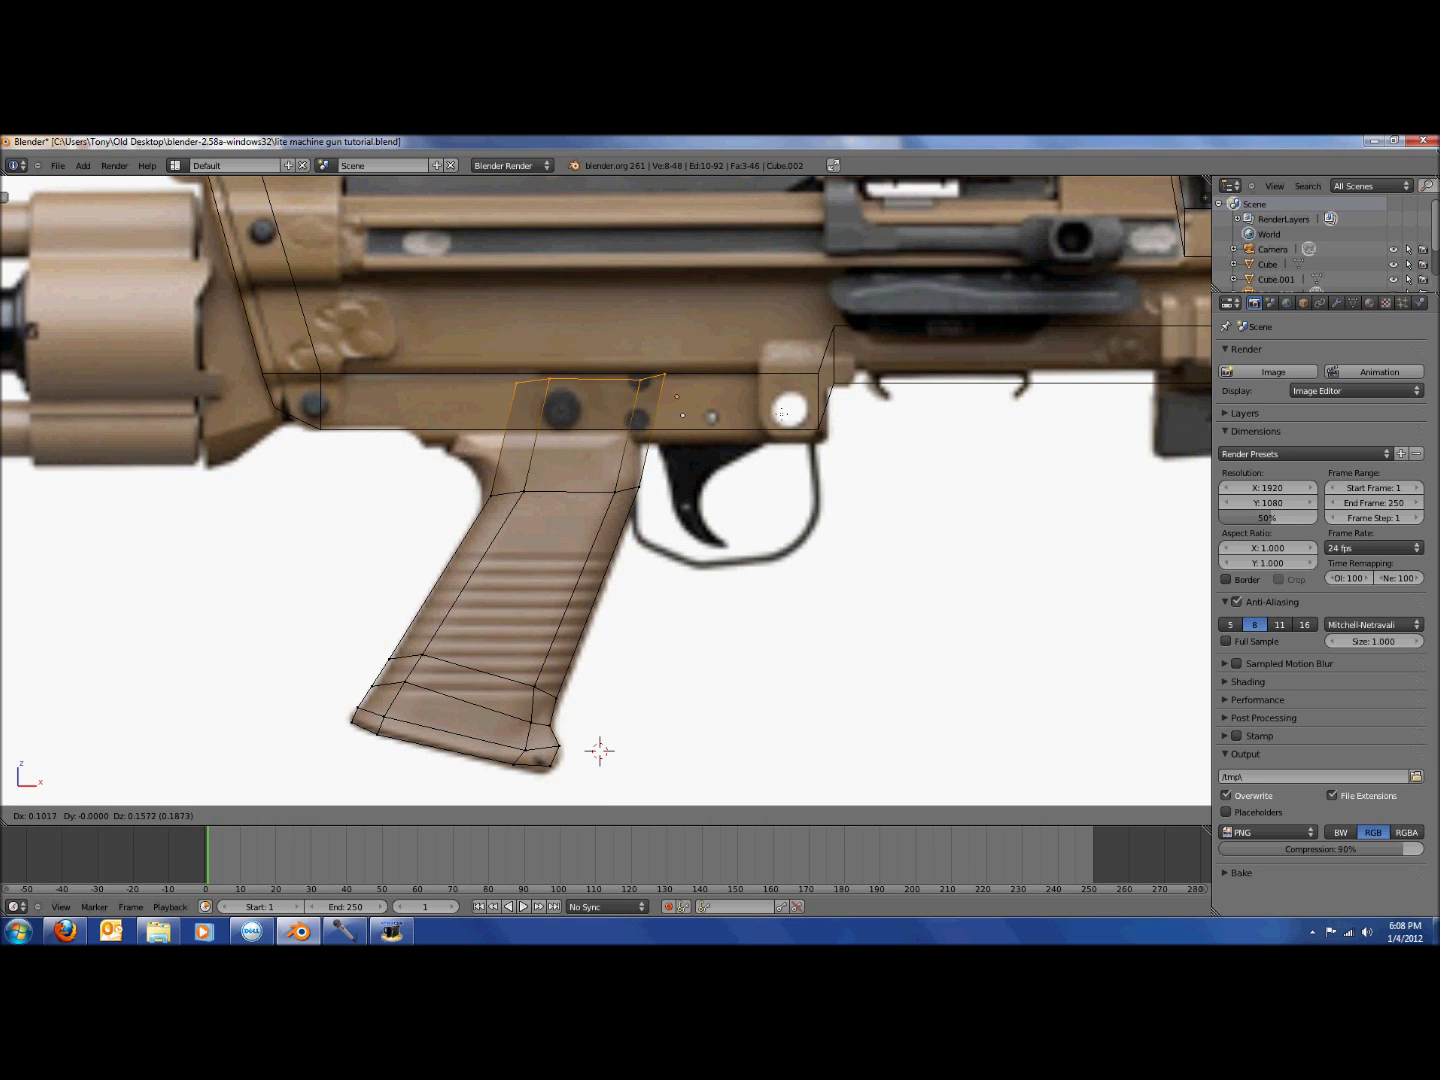
left_click(758, 415)
Pull the top loop's rear vertices rearward to form the grip's flared upper back.
key("a")
key("b")
left_click_drag(451, 335, 553, 407)
key("g")
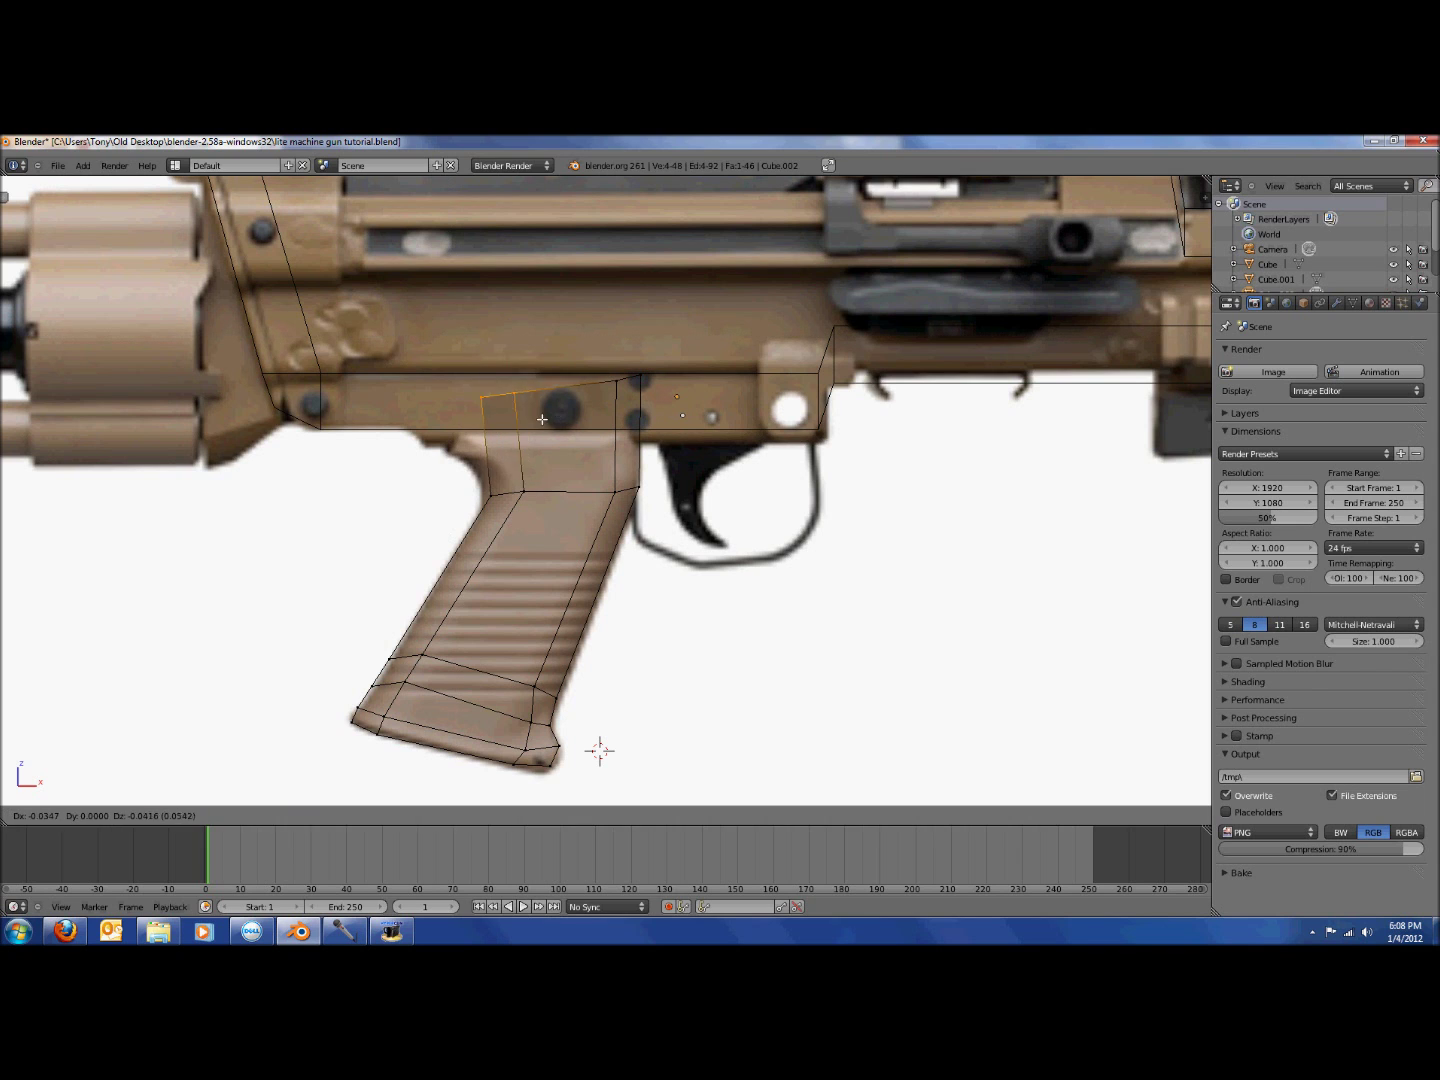
left_click(542, 419)
key("Tab")
scroll(676, 505, "down", 1)
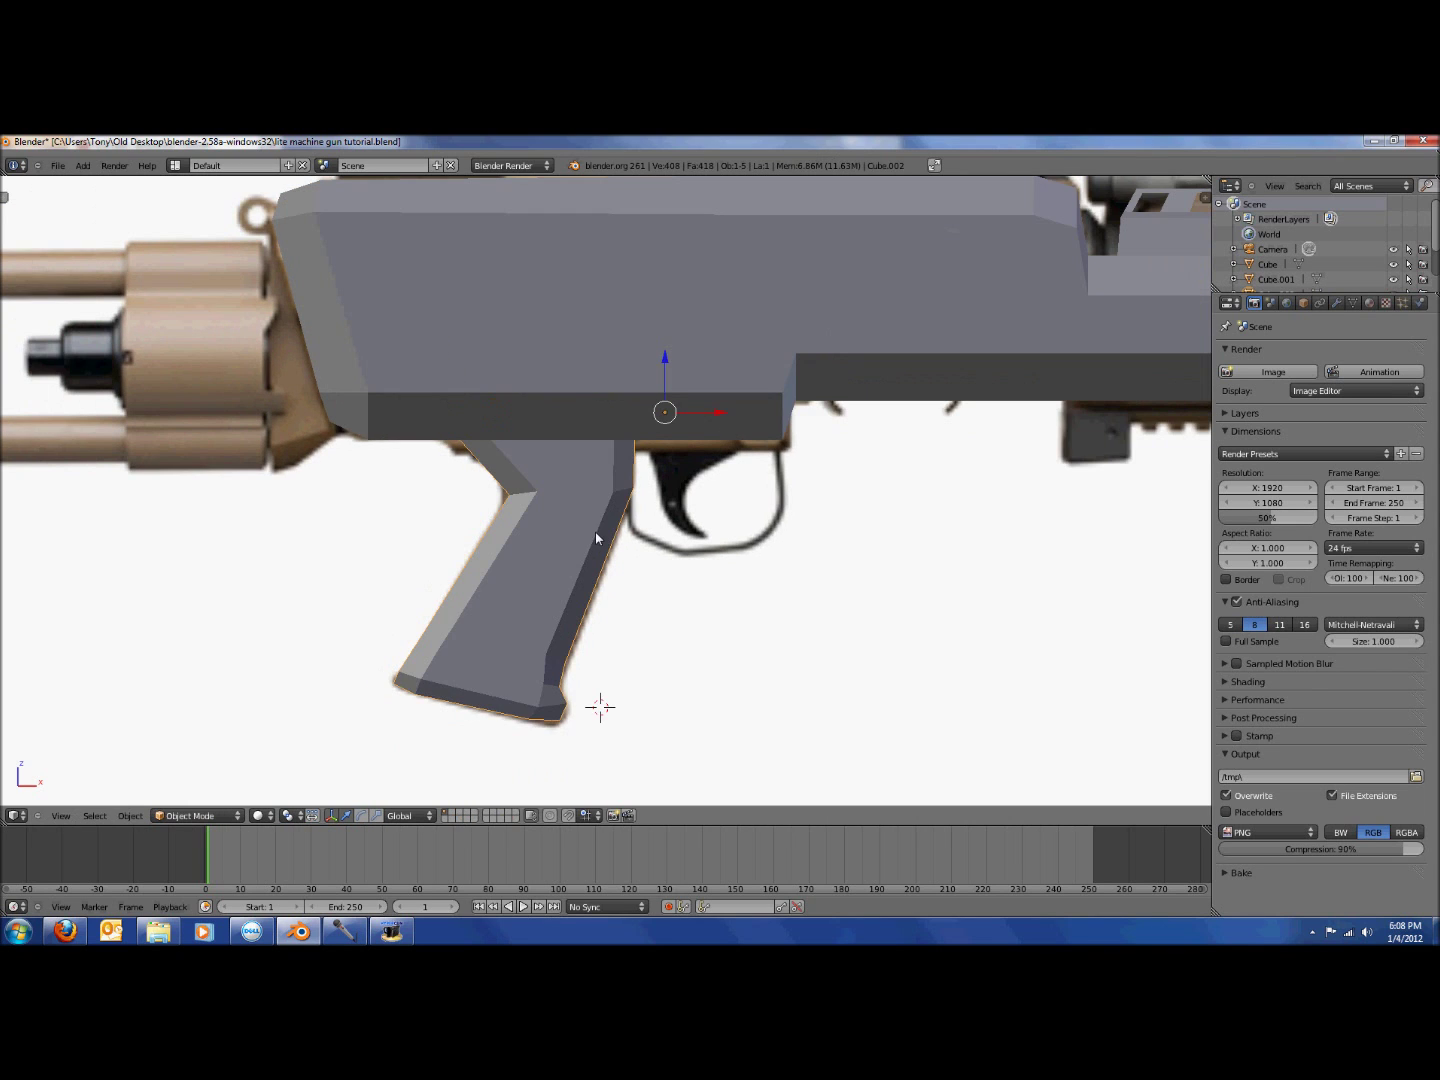
Add one loop cut just below the grip's neck bend and another just above it.
key("z")
scroll(596, 535, "up", 2)
key("Tab")
key("ctrl+r")
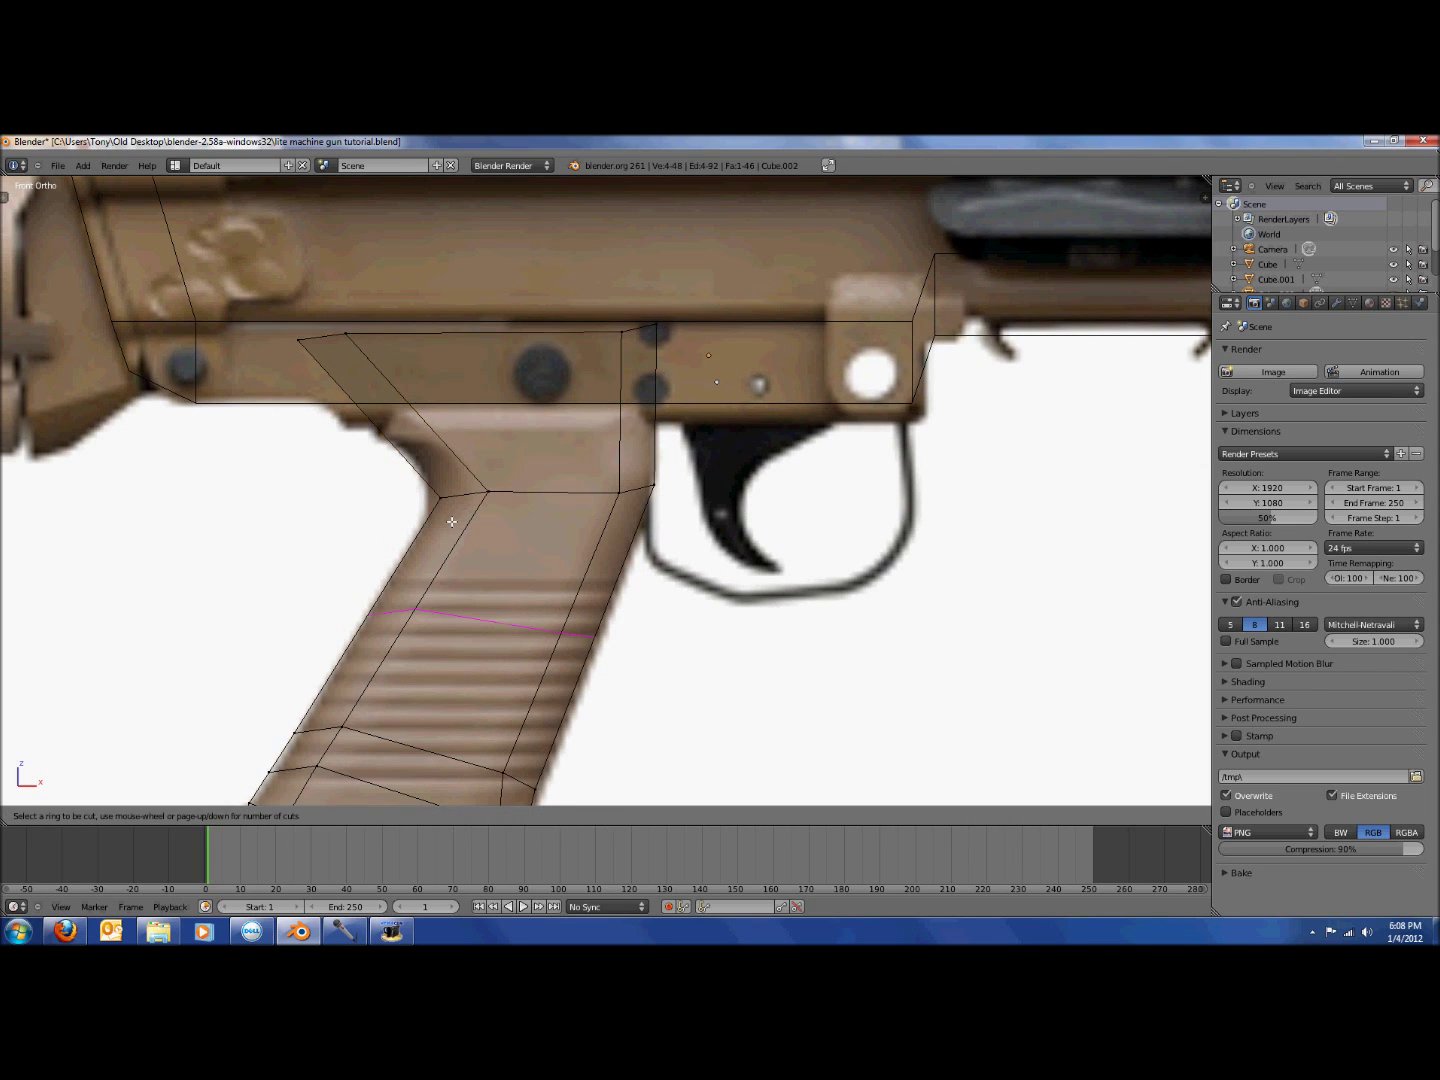
left_click(531, 623)
left_click(574, 529)
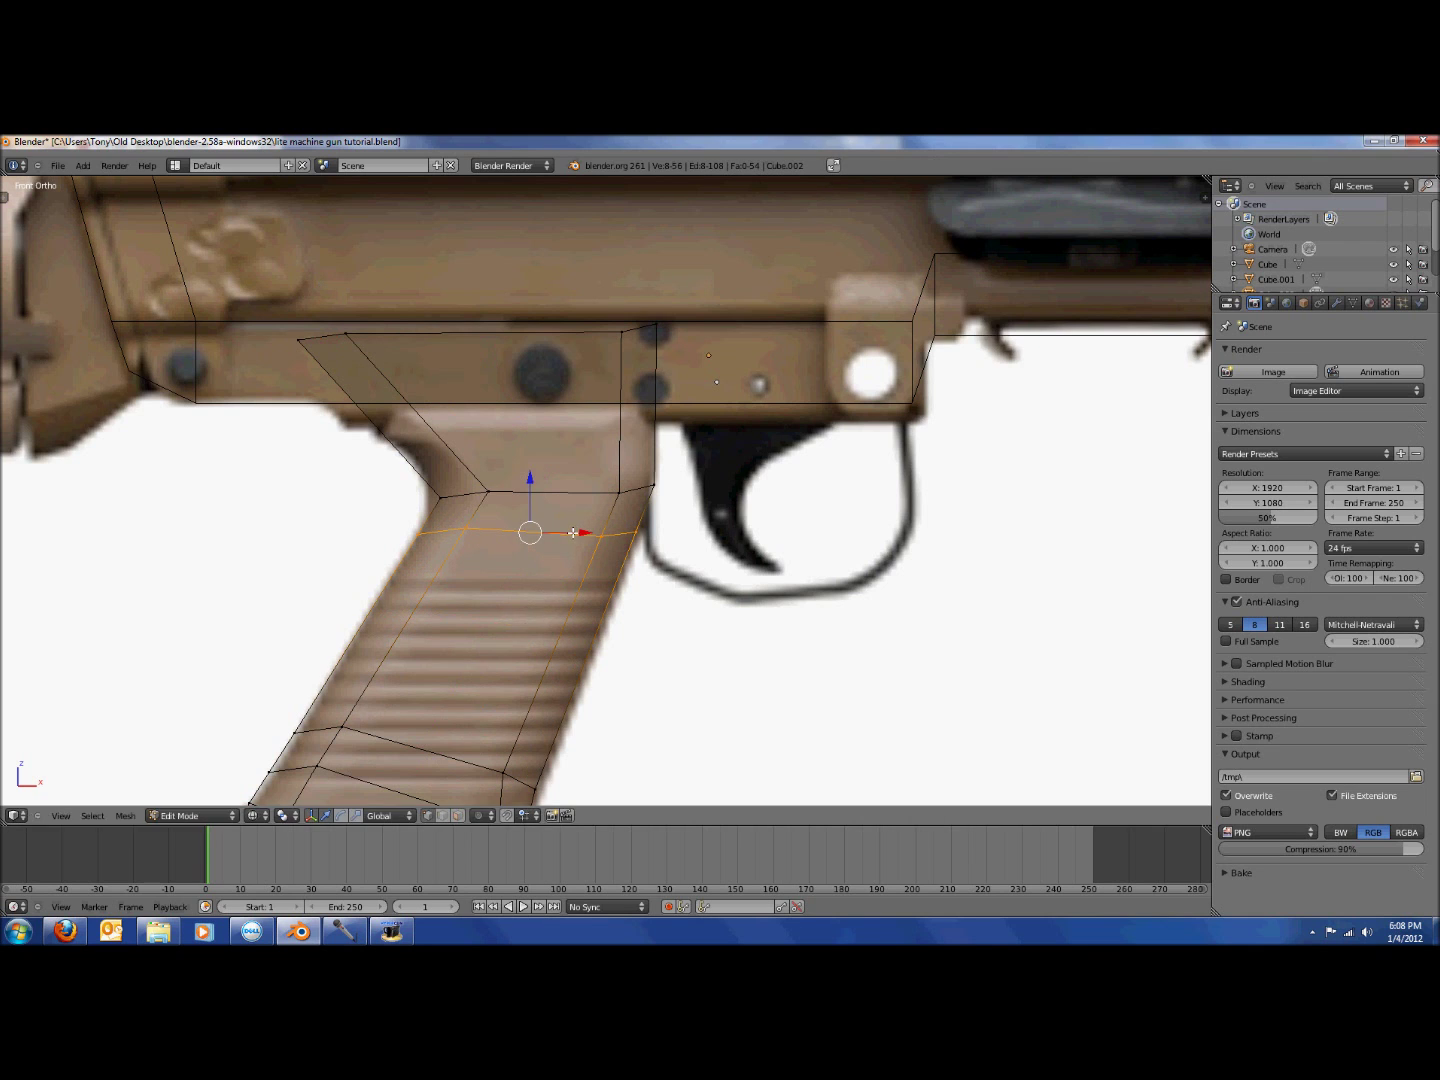
key("ctrl+r")
left_click(621, 412)
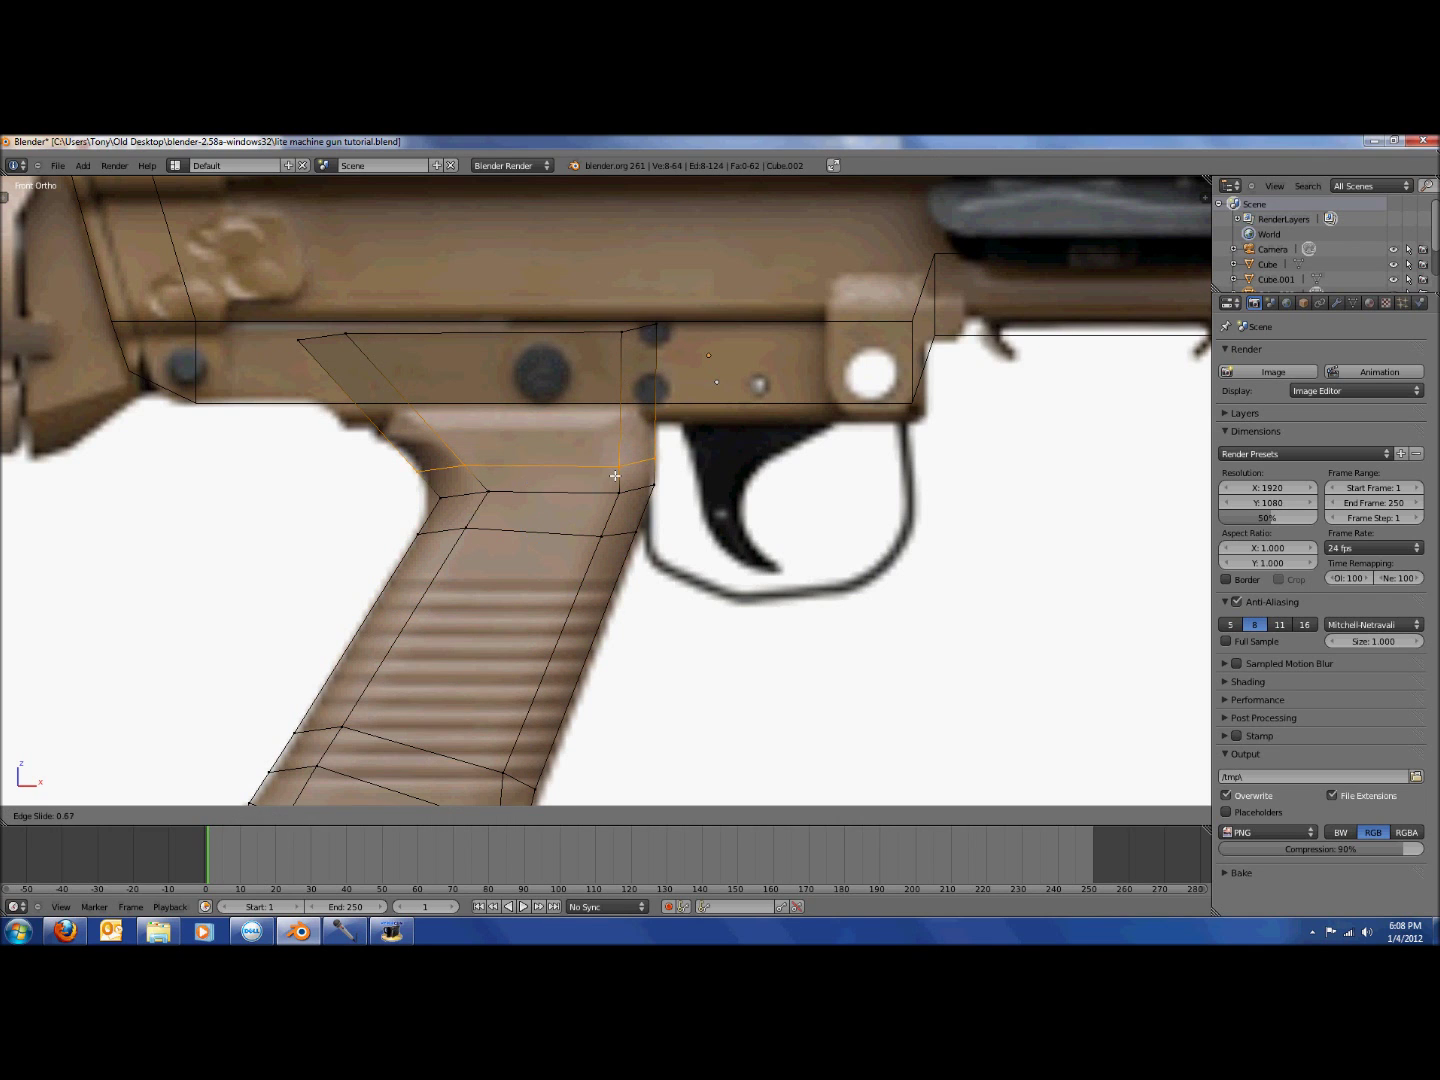
left_click(615, 476)
Shift the bend's rear vertices rearward along X to round the back of the neck.
key("a")
key("b")
left_click_drag(413, 483, 514, 508)
scroll(526, 489, "up", 1)
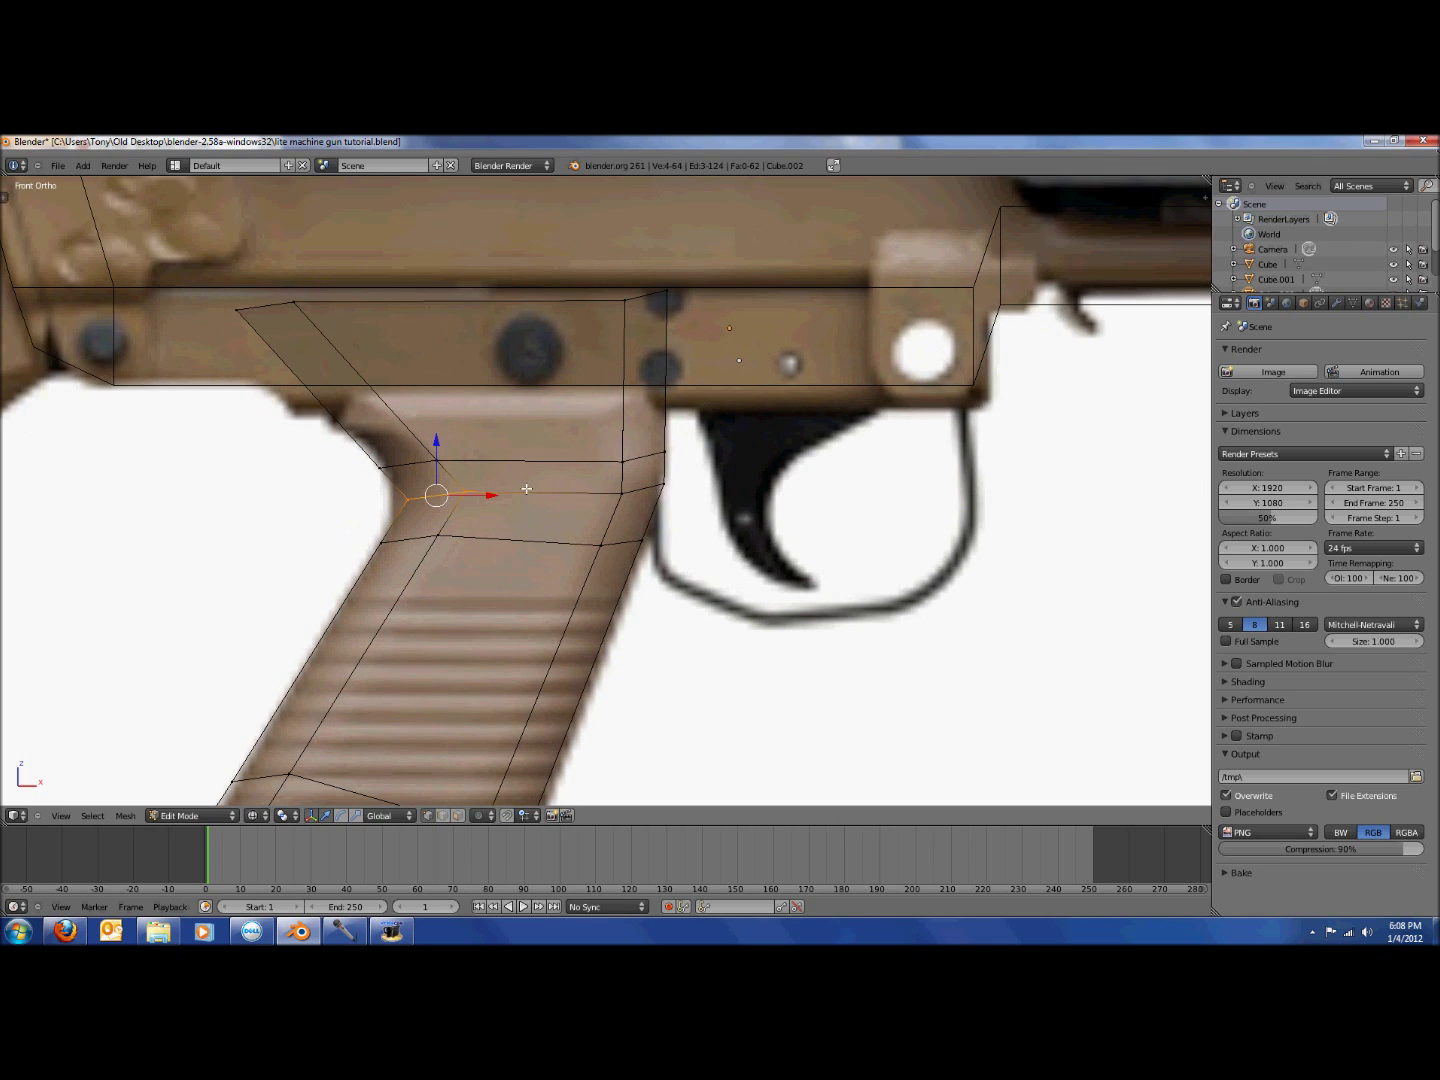
key("g")
key("x")
left_click(473, 493)
Return to shaded object mode and save the blend file over the existing version.
key("Tab")
key("z")
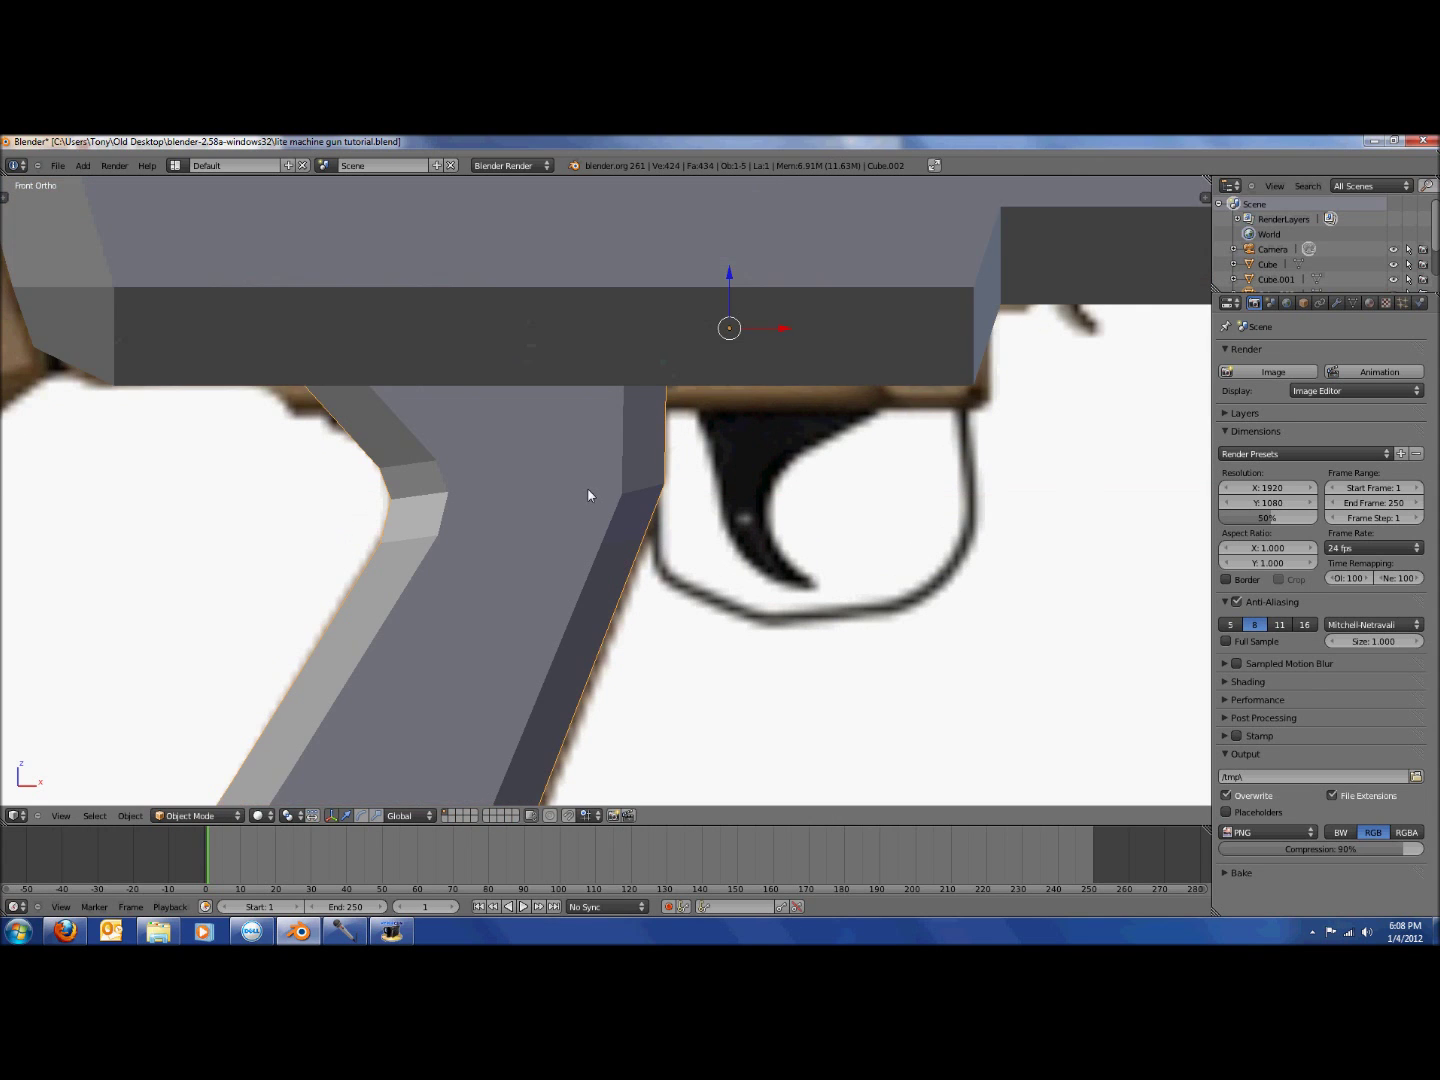
scroll(590, 496, "down", 2)
key("ctrl+s")
left_click(591, 495)
scroll(595, 499, "down", 3)
scroll(594, 500, "up", 3)
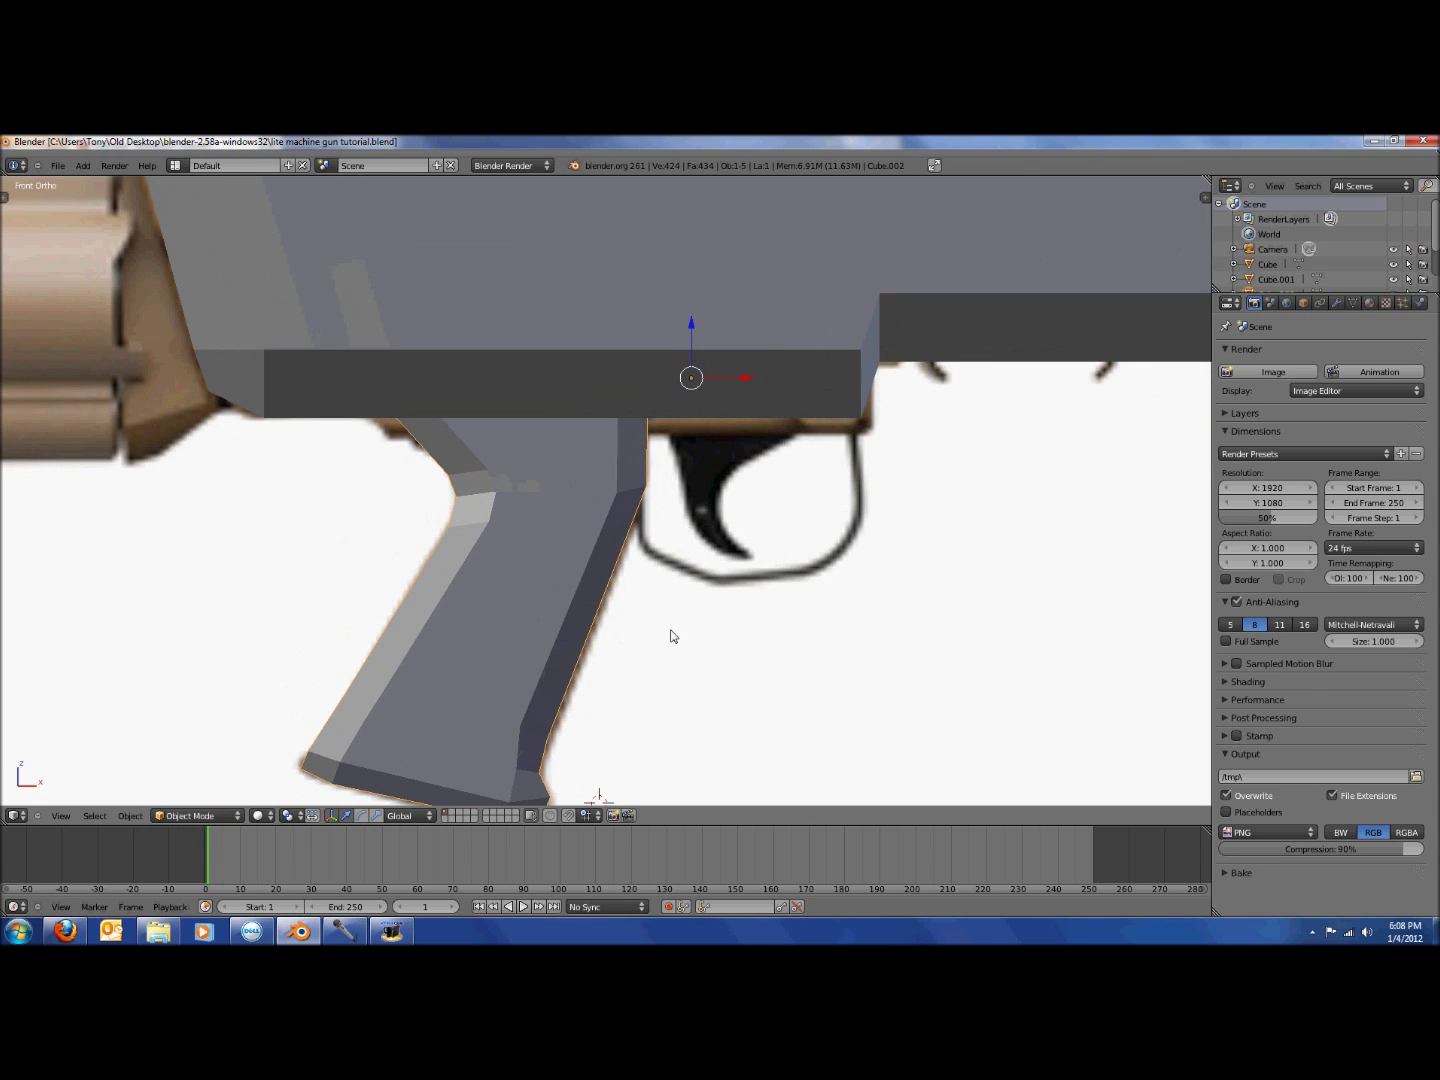
Raise the inner vertices along the grip base's lower bevel slightly, at both the rear and the front.
middle_click_drag(672, 636, 738, 503, "shift")
scroll(738, 503, "up", 1)
key("Tab")
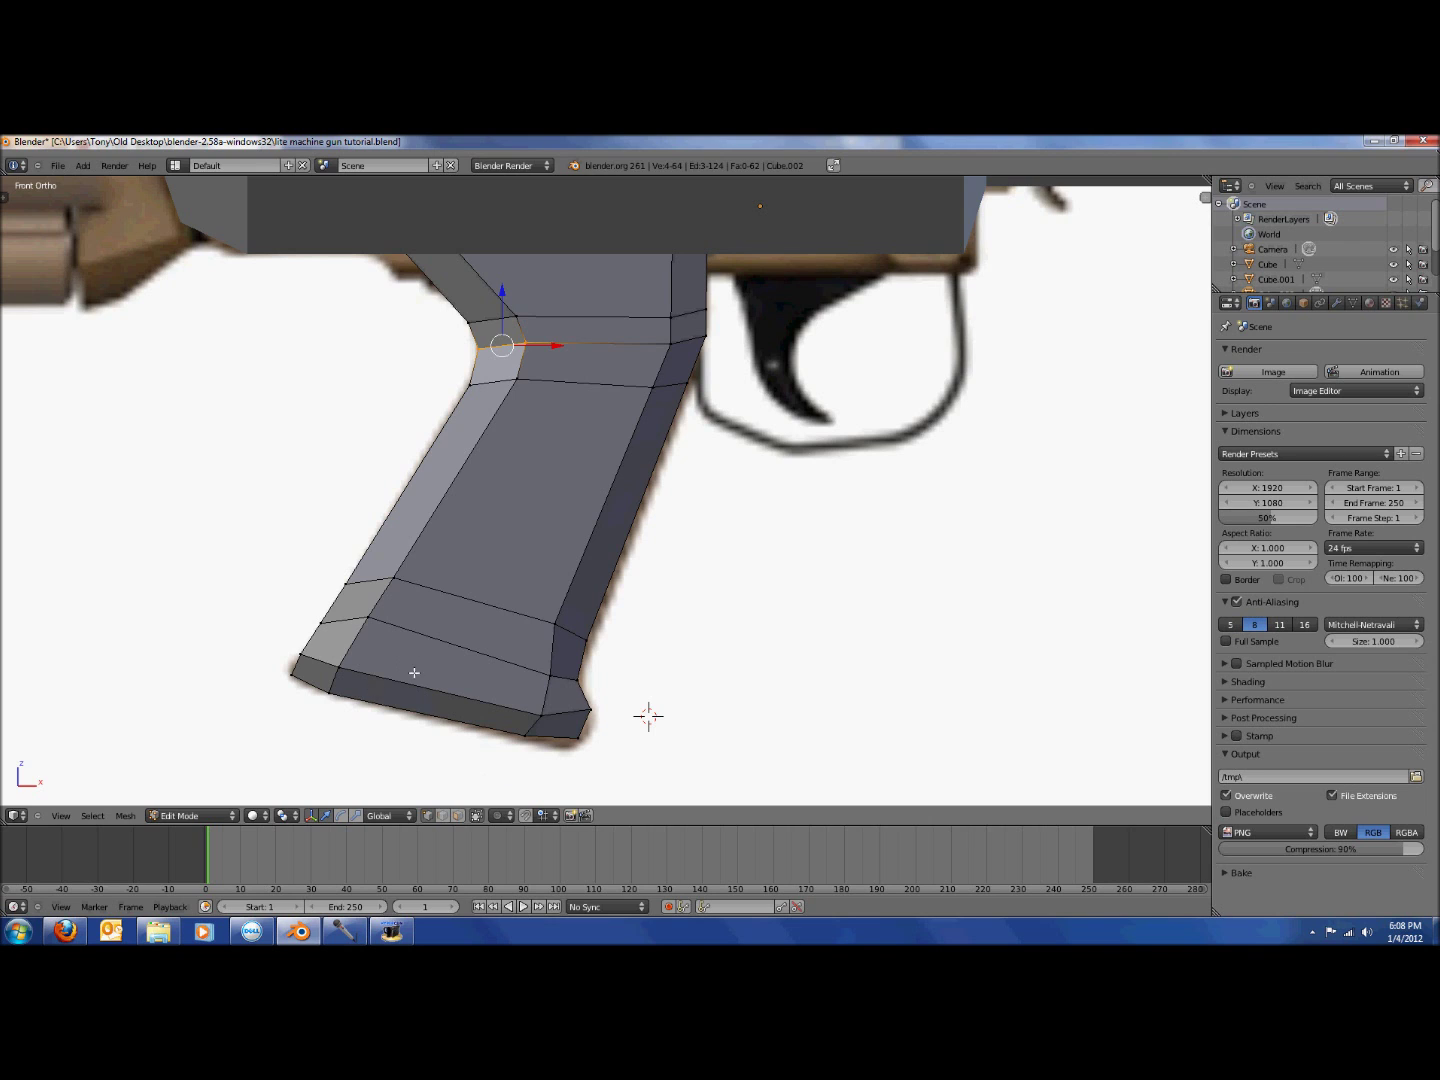
key("alt+z")
key("a")
key("a")
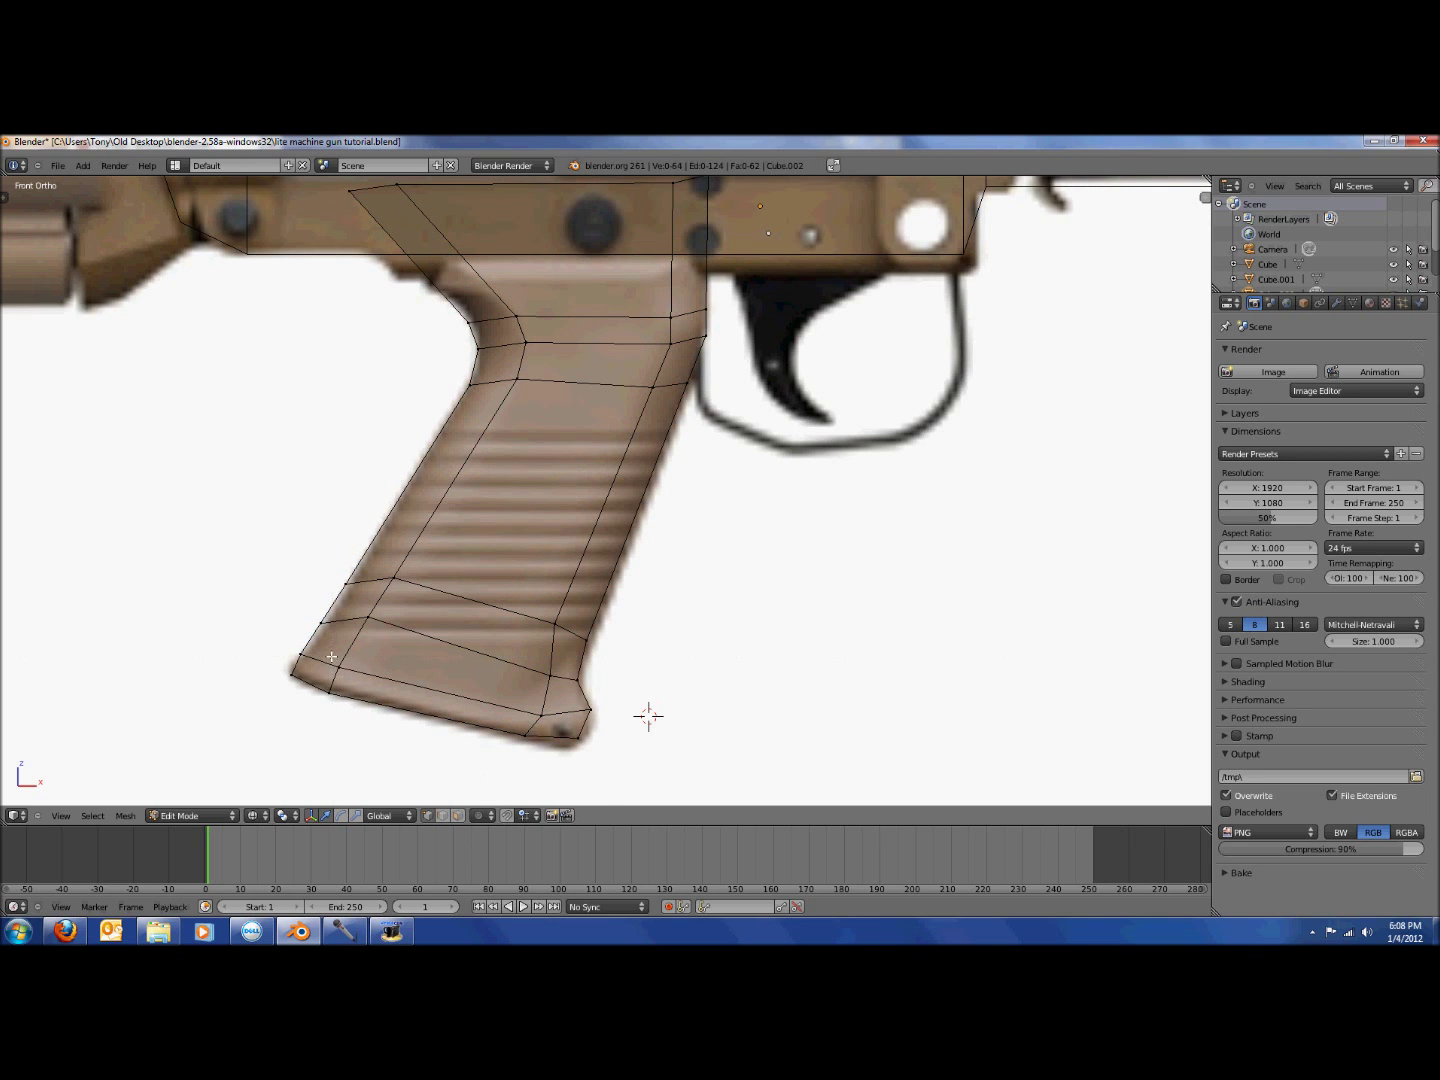
key("b")
left_click_drag(332, 657, 376, 709)
right_click(567, 730, "shift")
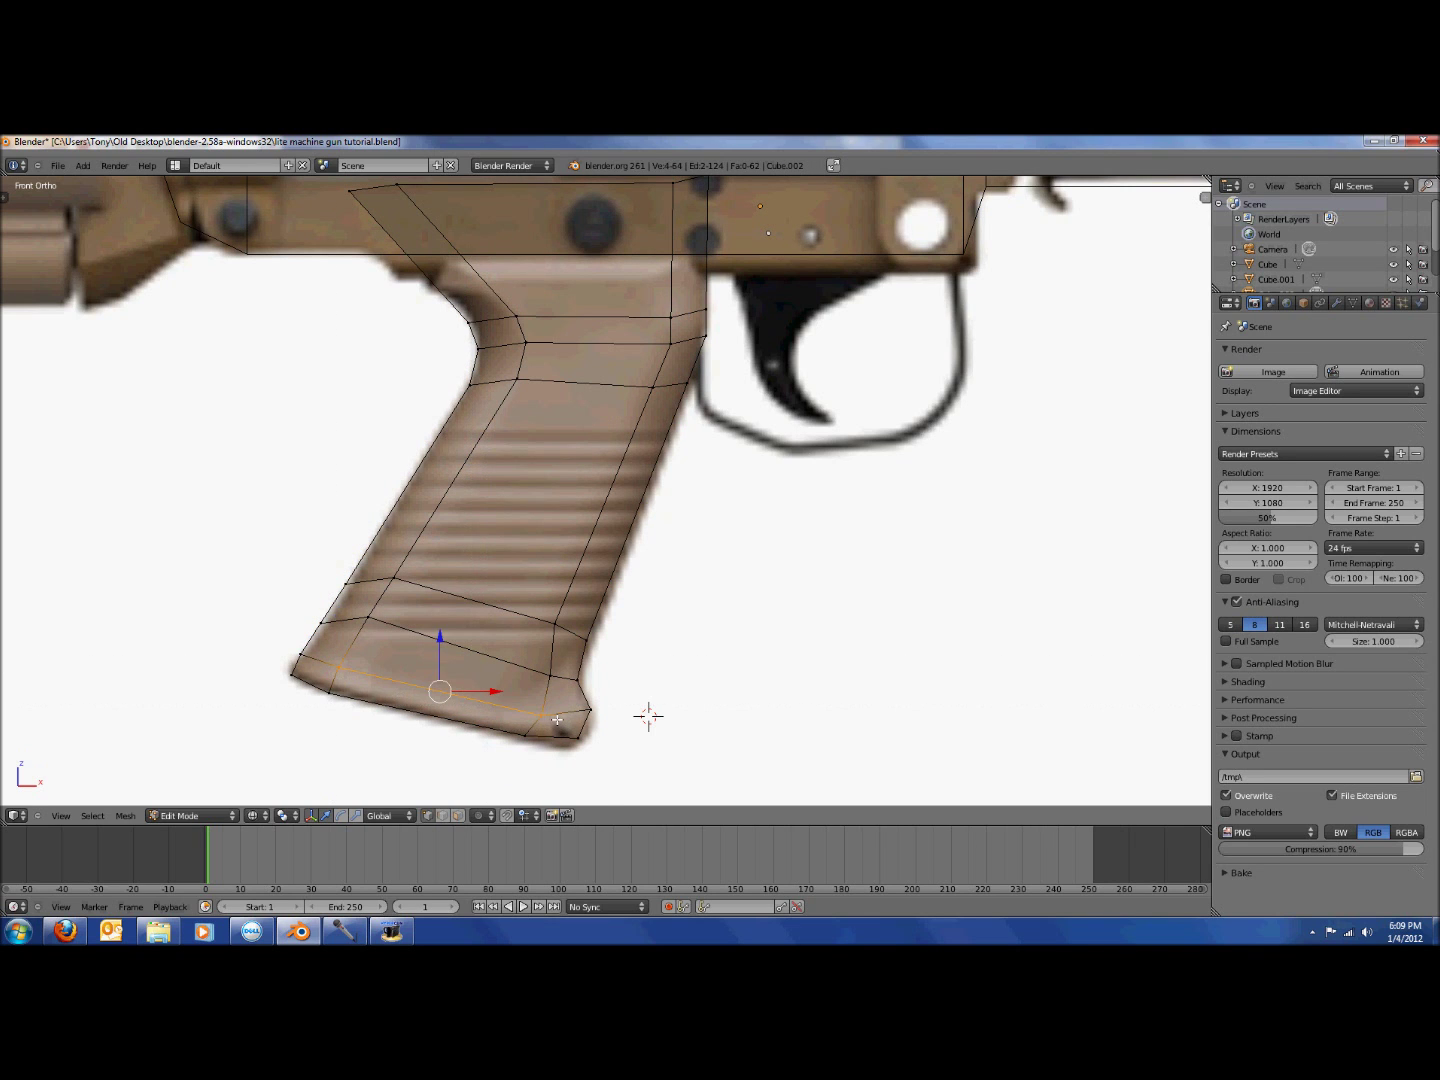
key("g")
left_click(558, 714)
Adjust the inner front vertices of the base's lower bevel and shift the bottom ones beneath them forward.
right_click(555, 716)
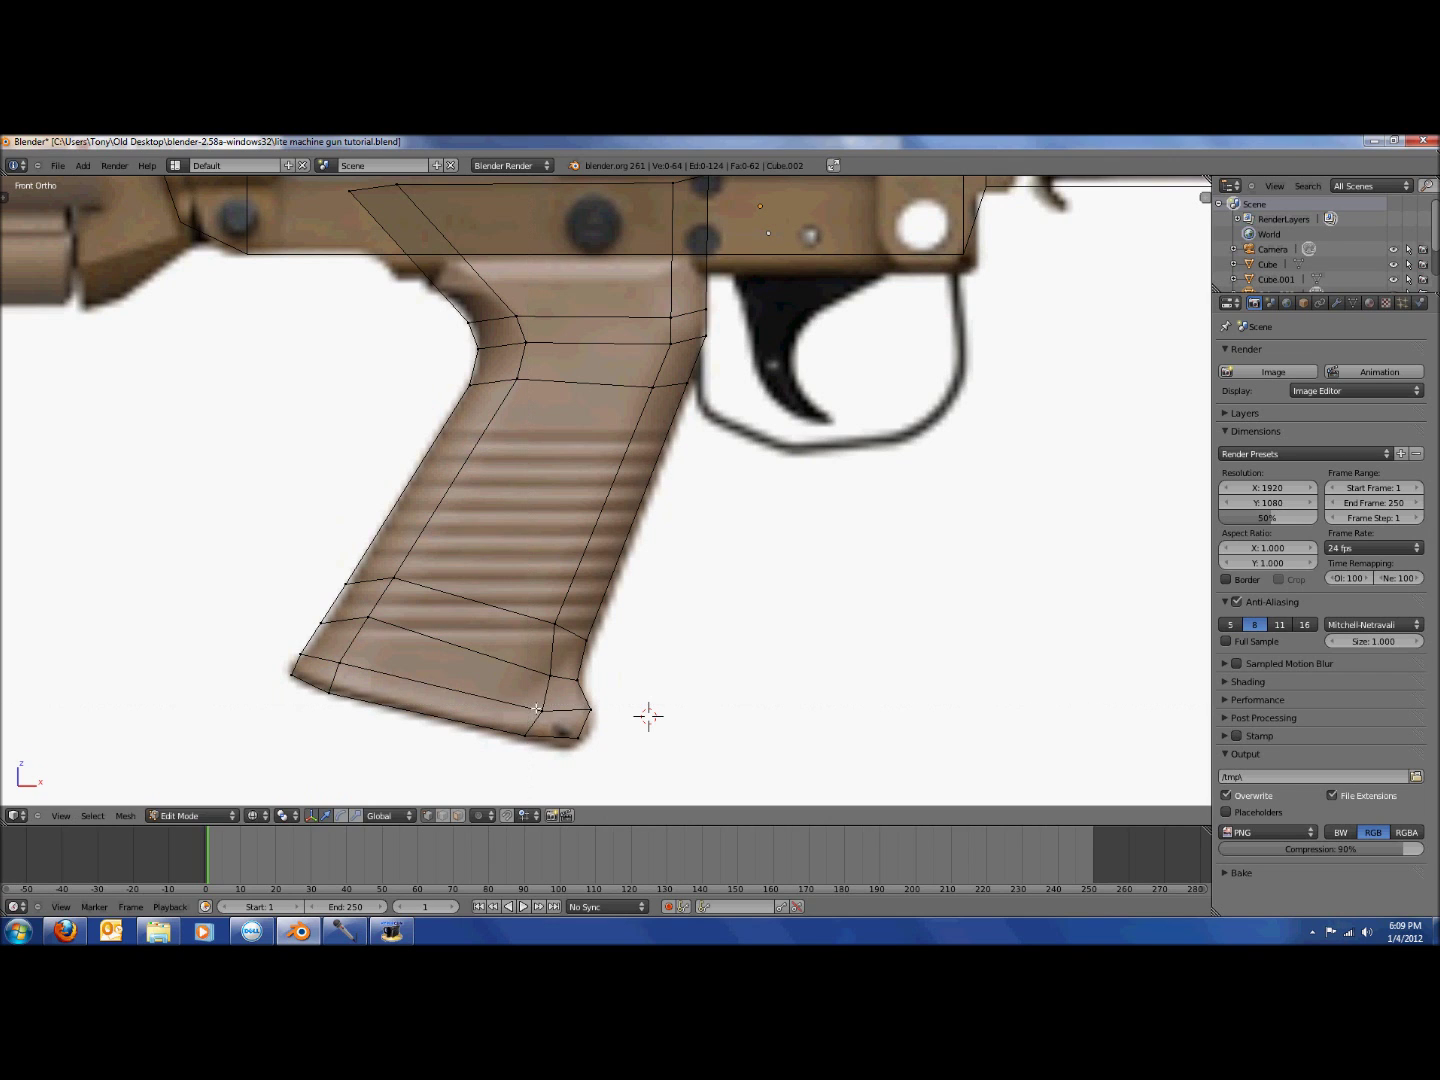
key("g")
left_click(565, 723)
key("a")
key("b")
left_click_drag(514, 727, 543, 748)
key("g")
left_click(554, 750)
Save the file with the refined grip base and check the shaded shape.
key("z")
key("ctrl+s")
scroll(596, 585, "down", 3)
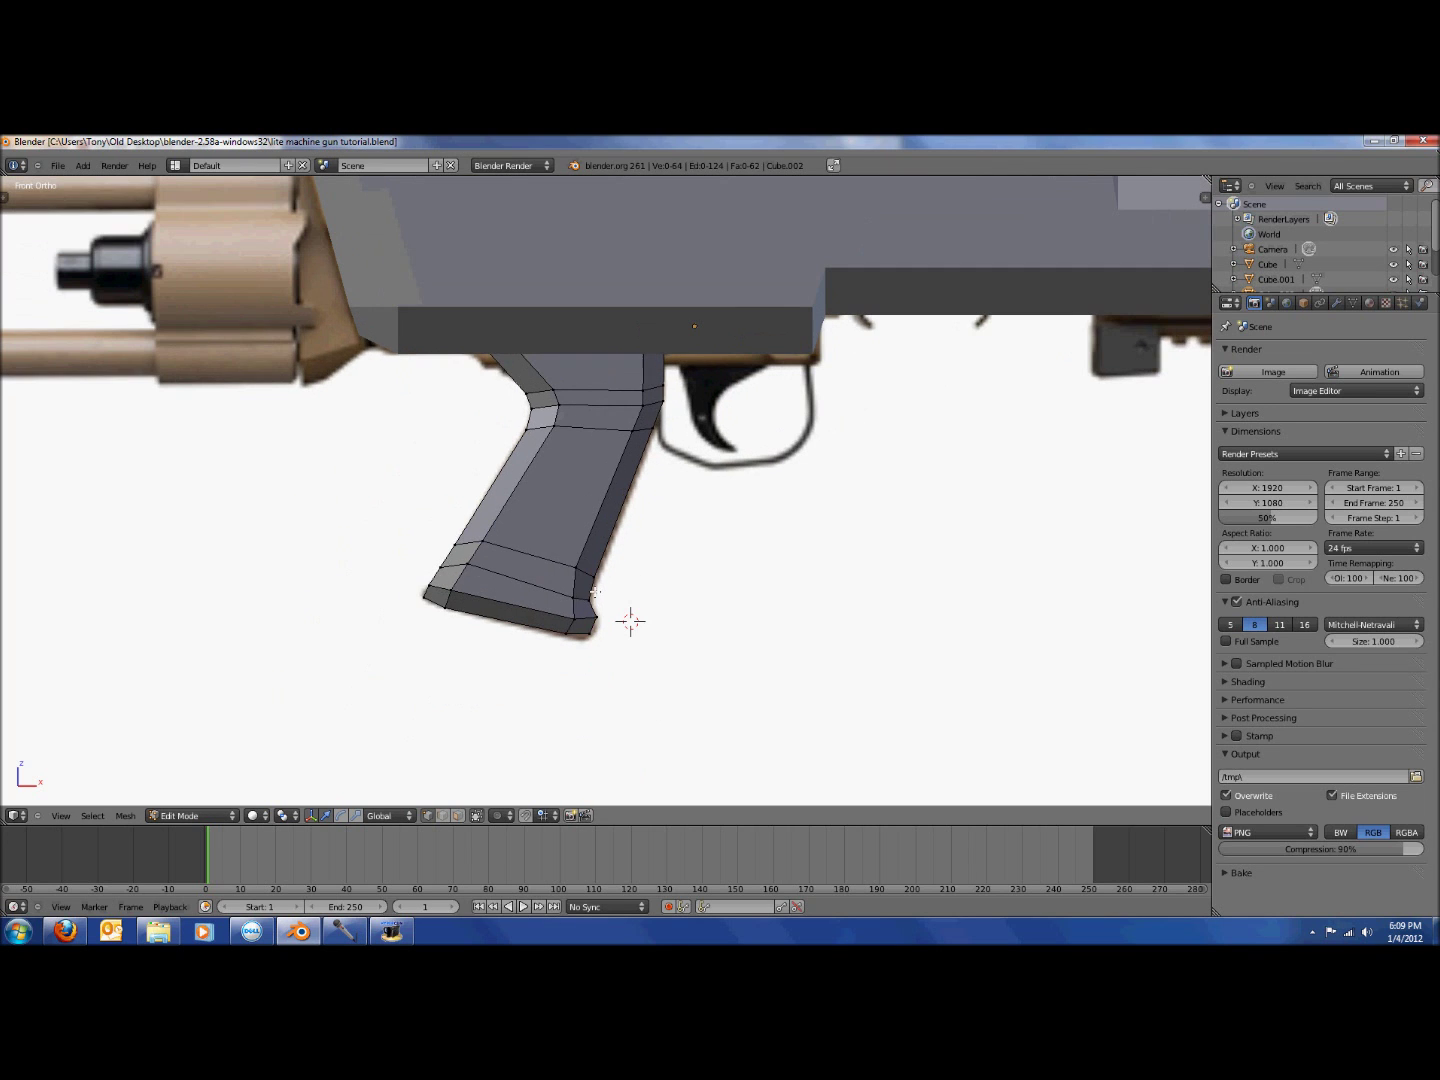
key("Tab")
scroll(466, 604, "up", 2)
Nudge the base's lowest rear corner vertices slightly forward to match the reference outline.
key("Tab")
key("z")
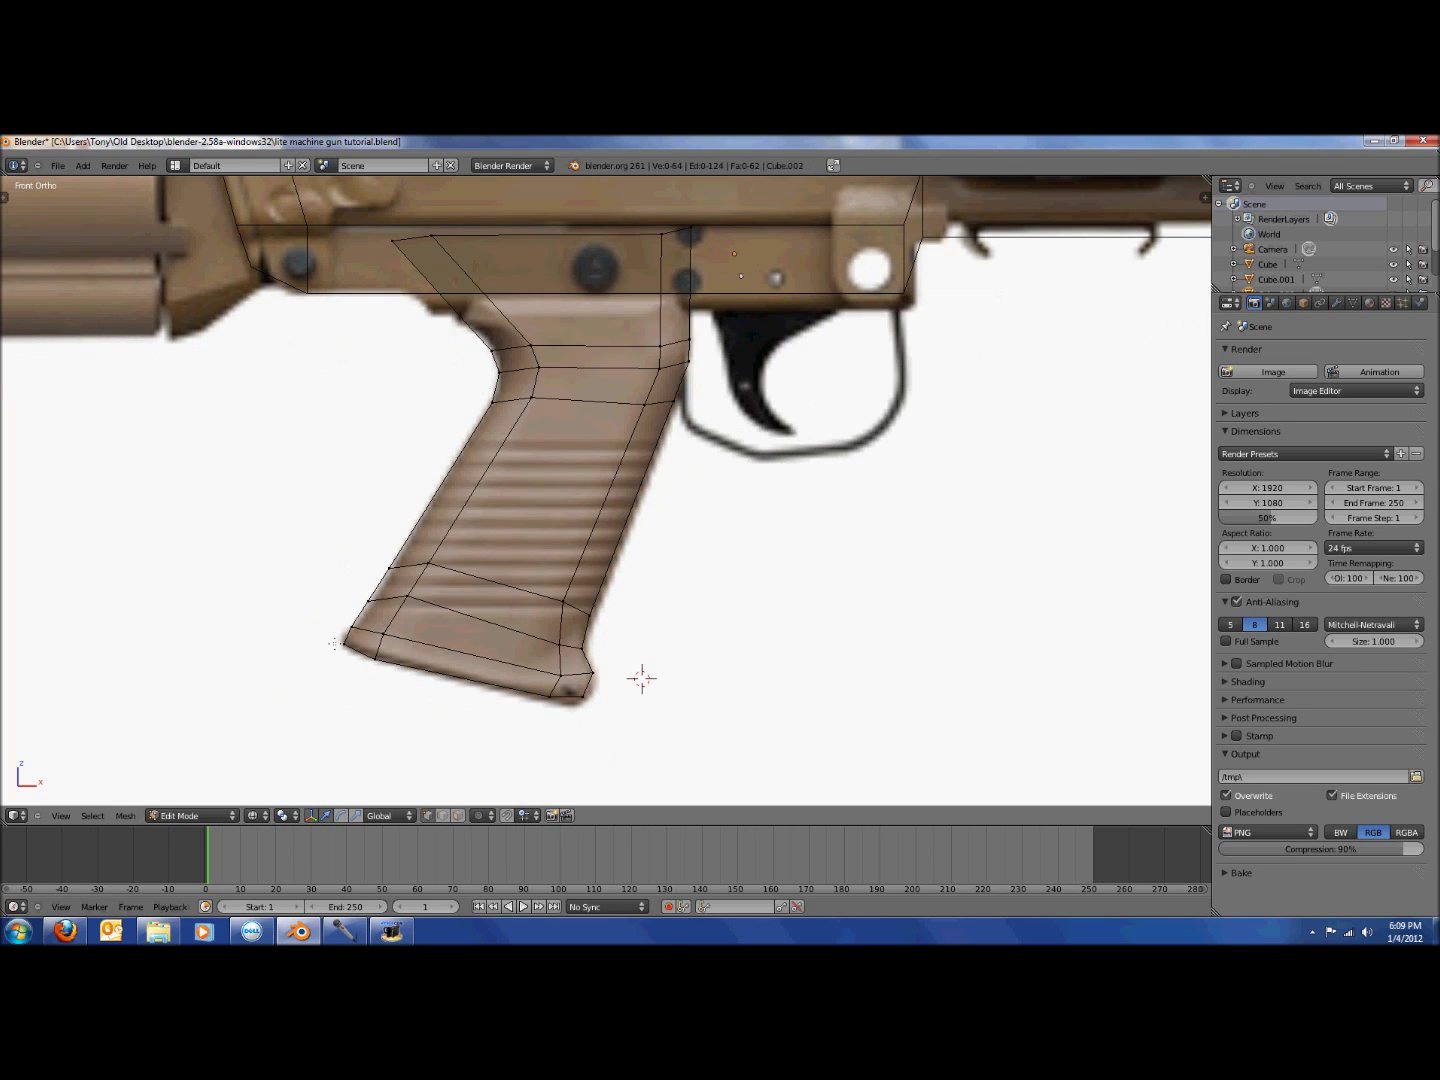
key("a")
key("a")
key("b")
left_click_drag(333, 637, 369, 662)
key("g")
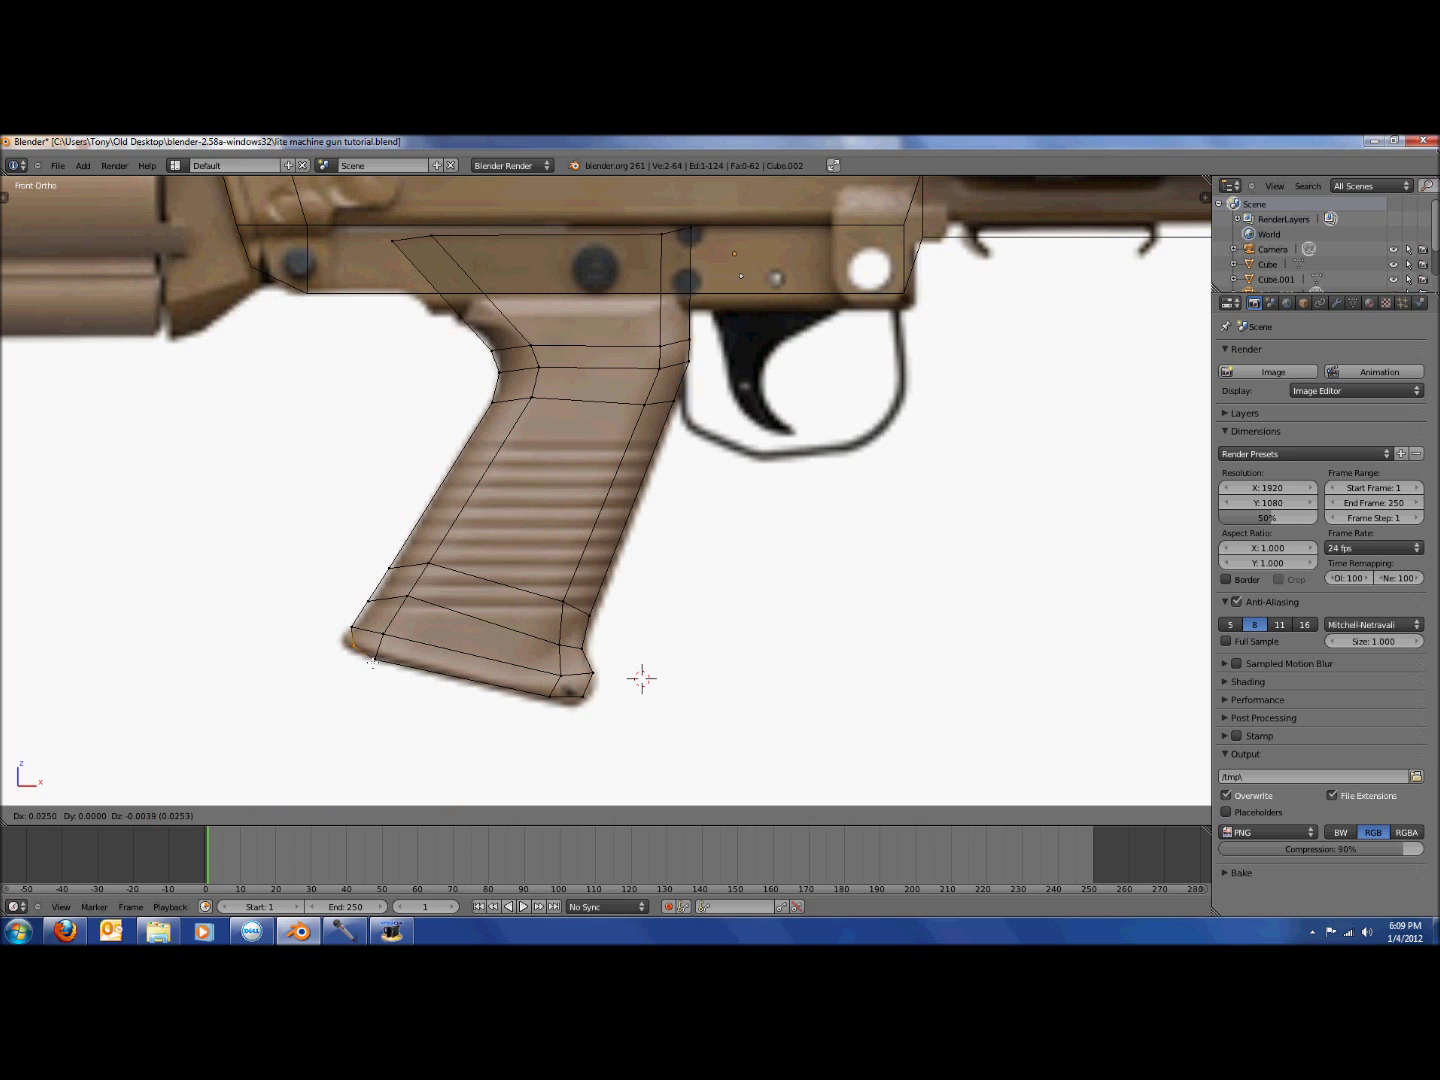
left_click(372, 663)
Lower the base's bottom front corner and the front tip above it to match the reference outline.
key("a")
right_click(582, 698)
key("g")
left_click(588, 708)
key("a")
key("b")
left_click_drag(588, 663, 604, 685)
key("g")
left_click(602, 692)
Save the file over the existing version and check the shaded grip against the whole gun.
key("ctrl+s")
left_click(602, 692)
key("z")
key("Tab")
scroll(918, 526, "down", 8)
mouse_move(922, 524)
middle_mouse_down()
mouse_move(710, 517)
mouse_move(897, 530)
middle_mouse_up()
key("KP_1")
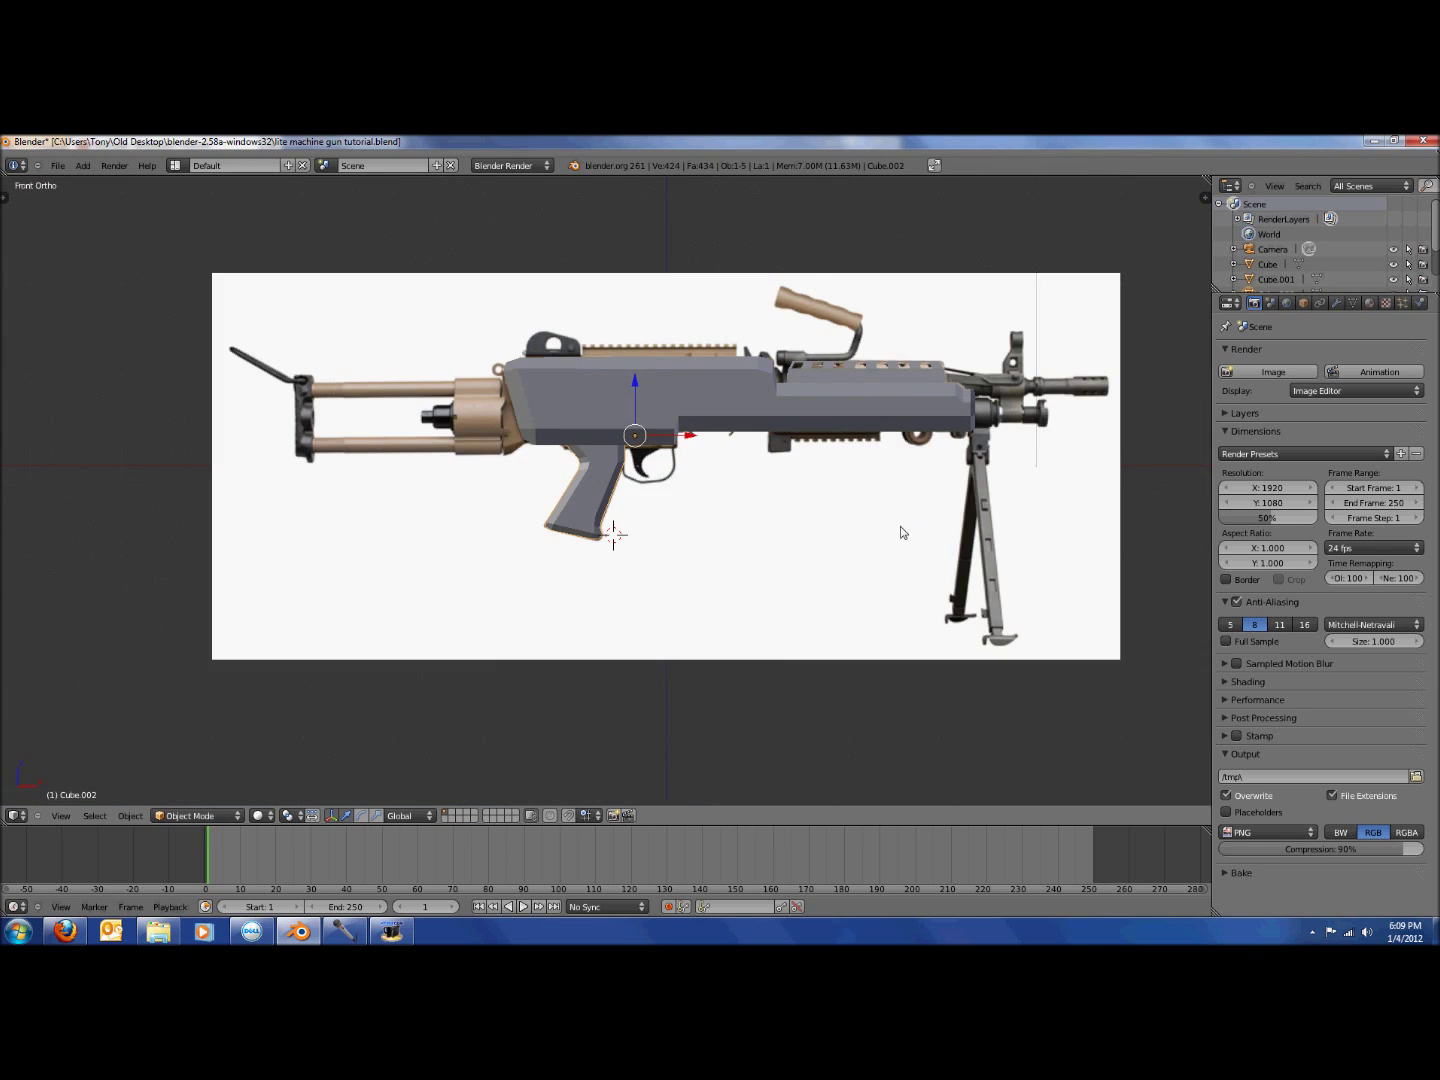
scroll(900, 532, "up", 8)
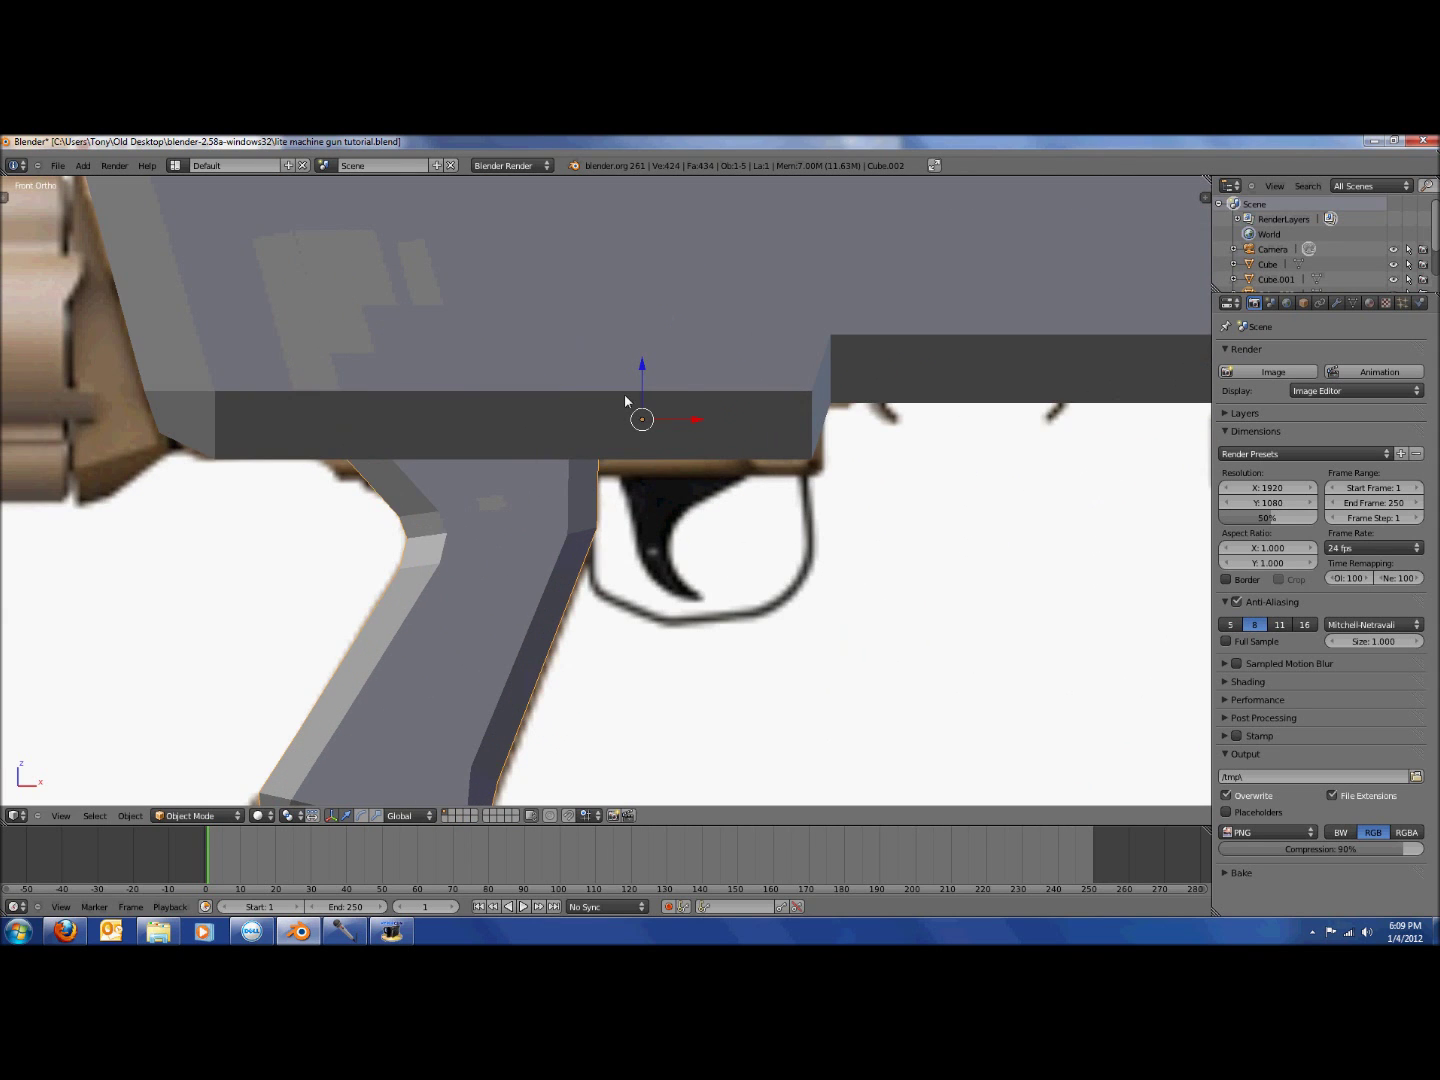
Select the gun's main body and add a cube to its mesh in edit mode.
right_click(681, 373)
scroll(819, 455, "down", 3)
scroll(750, 448, "up", 2)
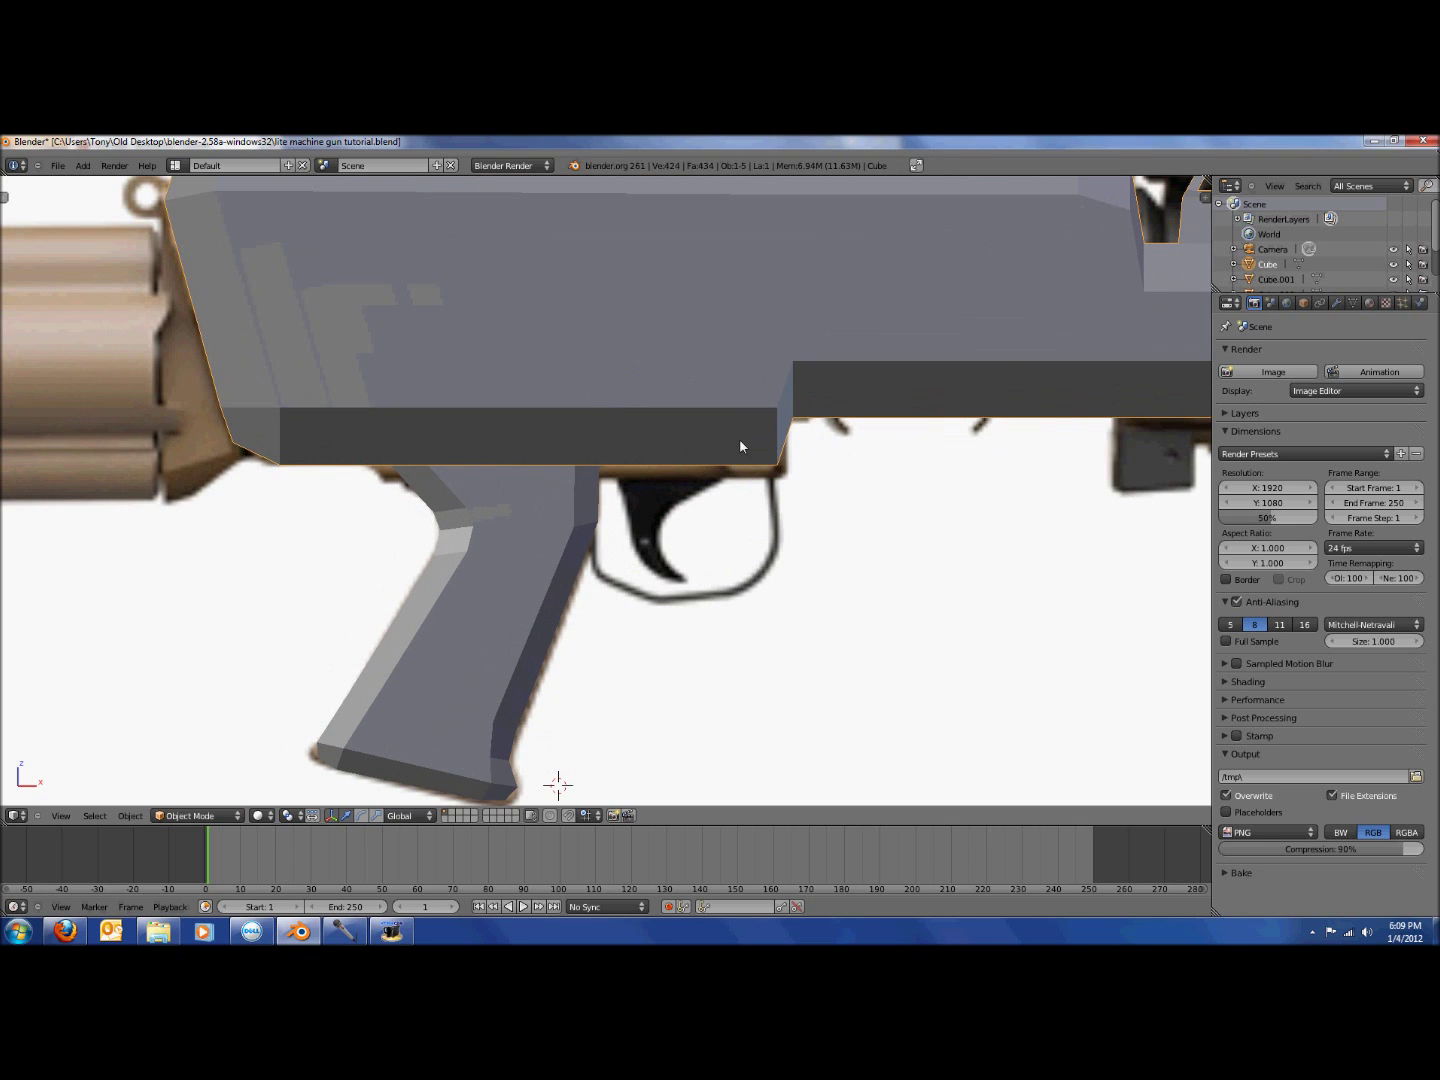
key("Tab")
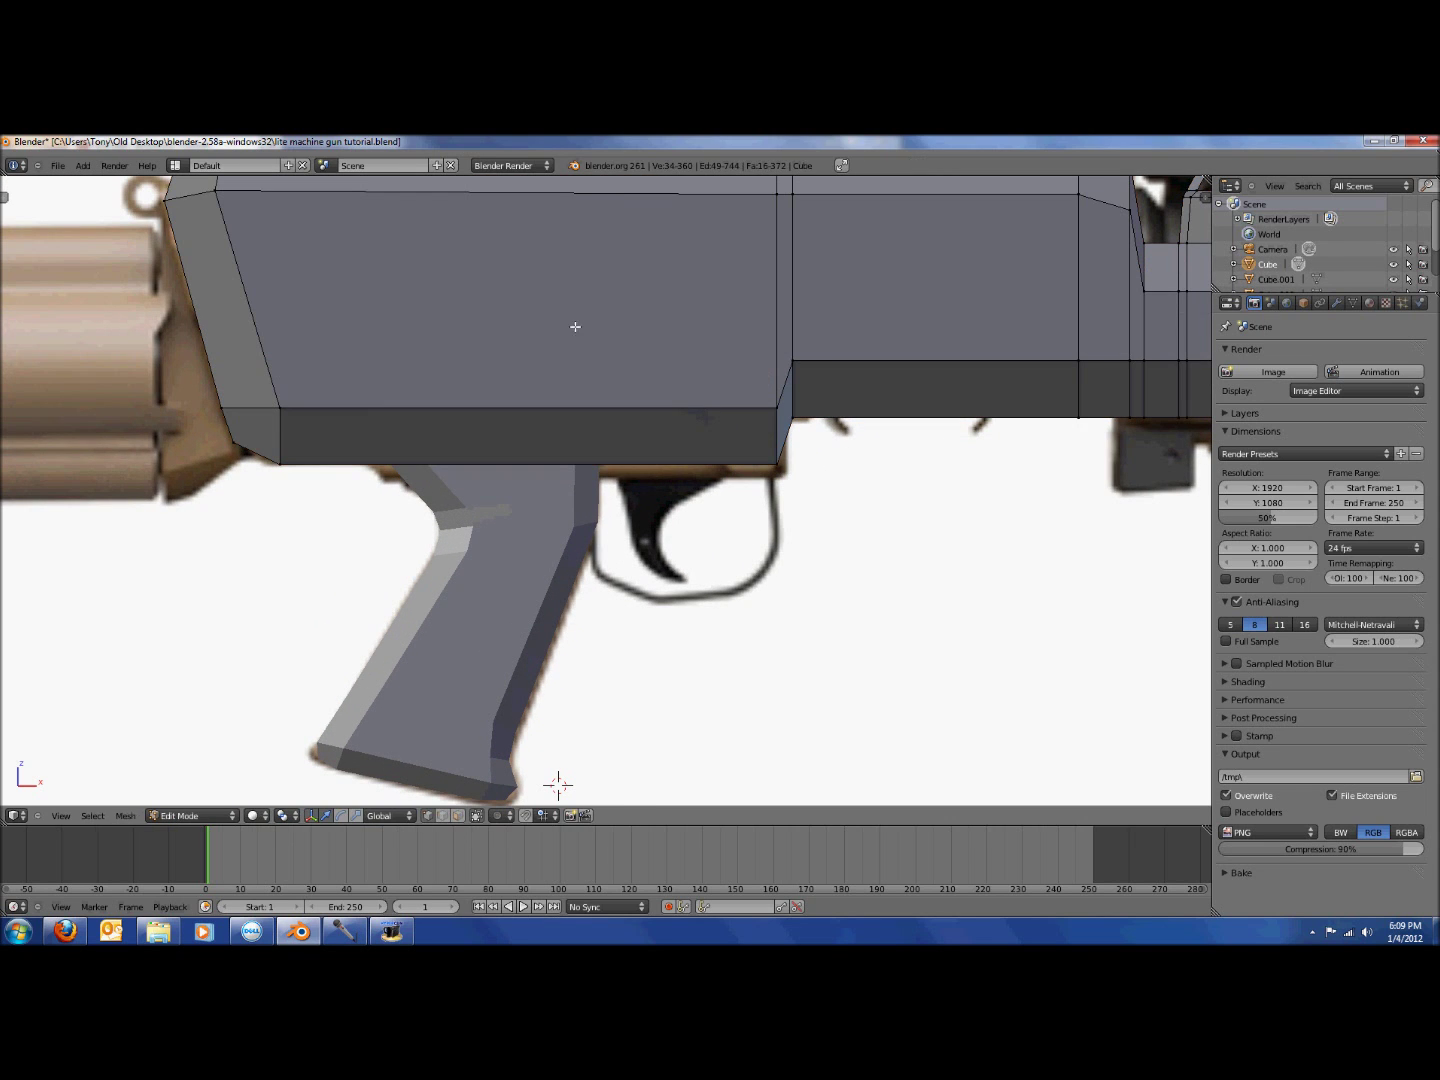
left_click(82, 165)
mouse_move(95, 180)
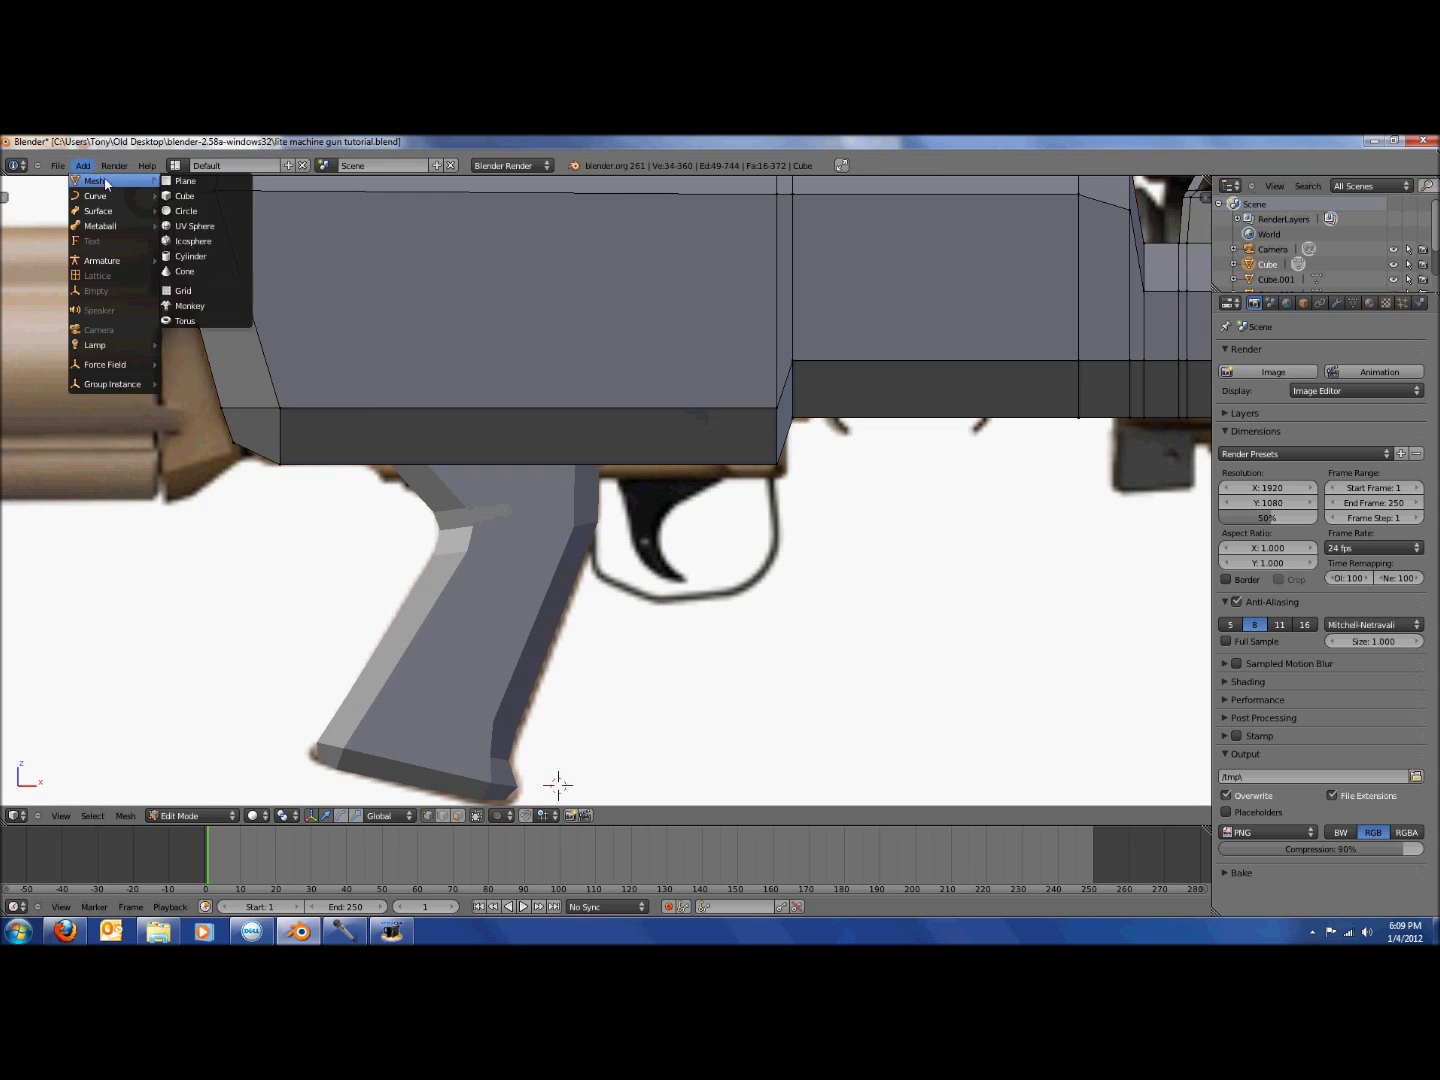
left_click(182, 201)
In the right side view, narrow the new cube along Y to about 0.07 of its width.
scroll(631, 371, "down", 6)
key("KP_3")
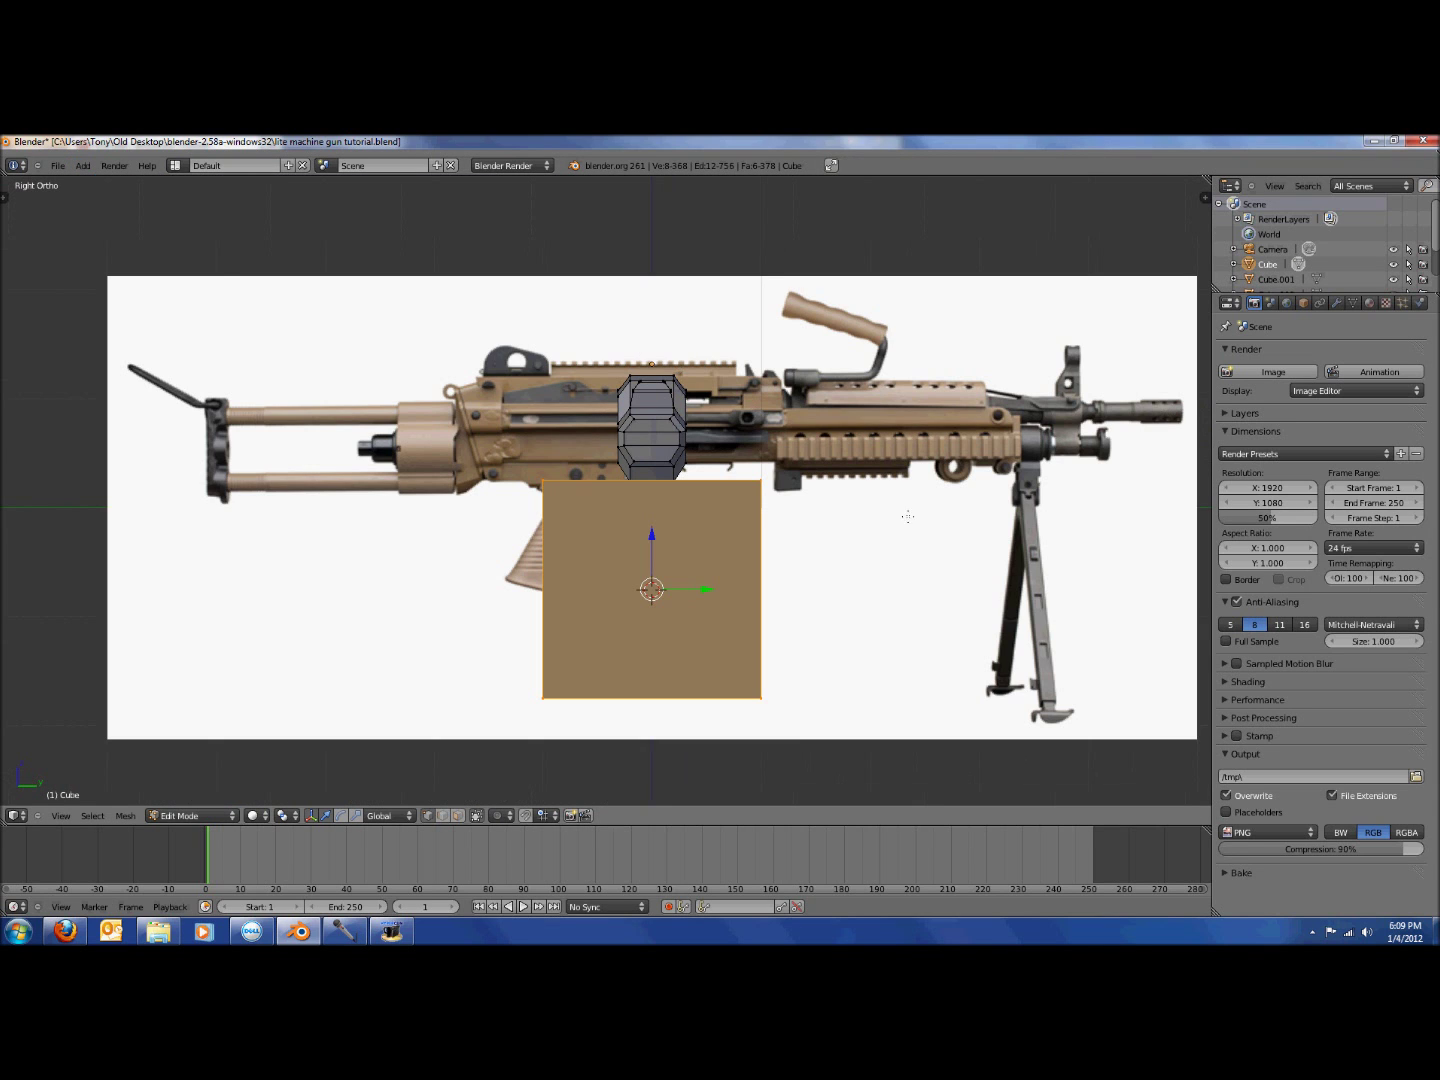
key("s")
key("y")
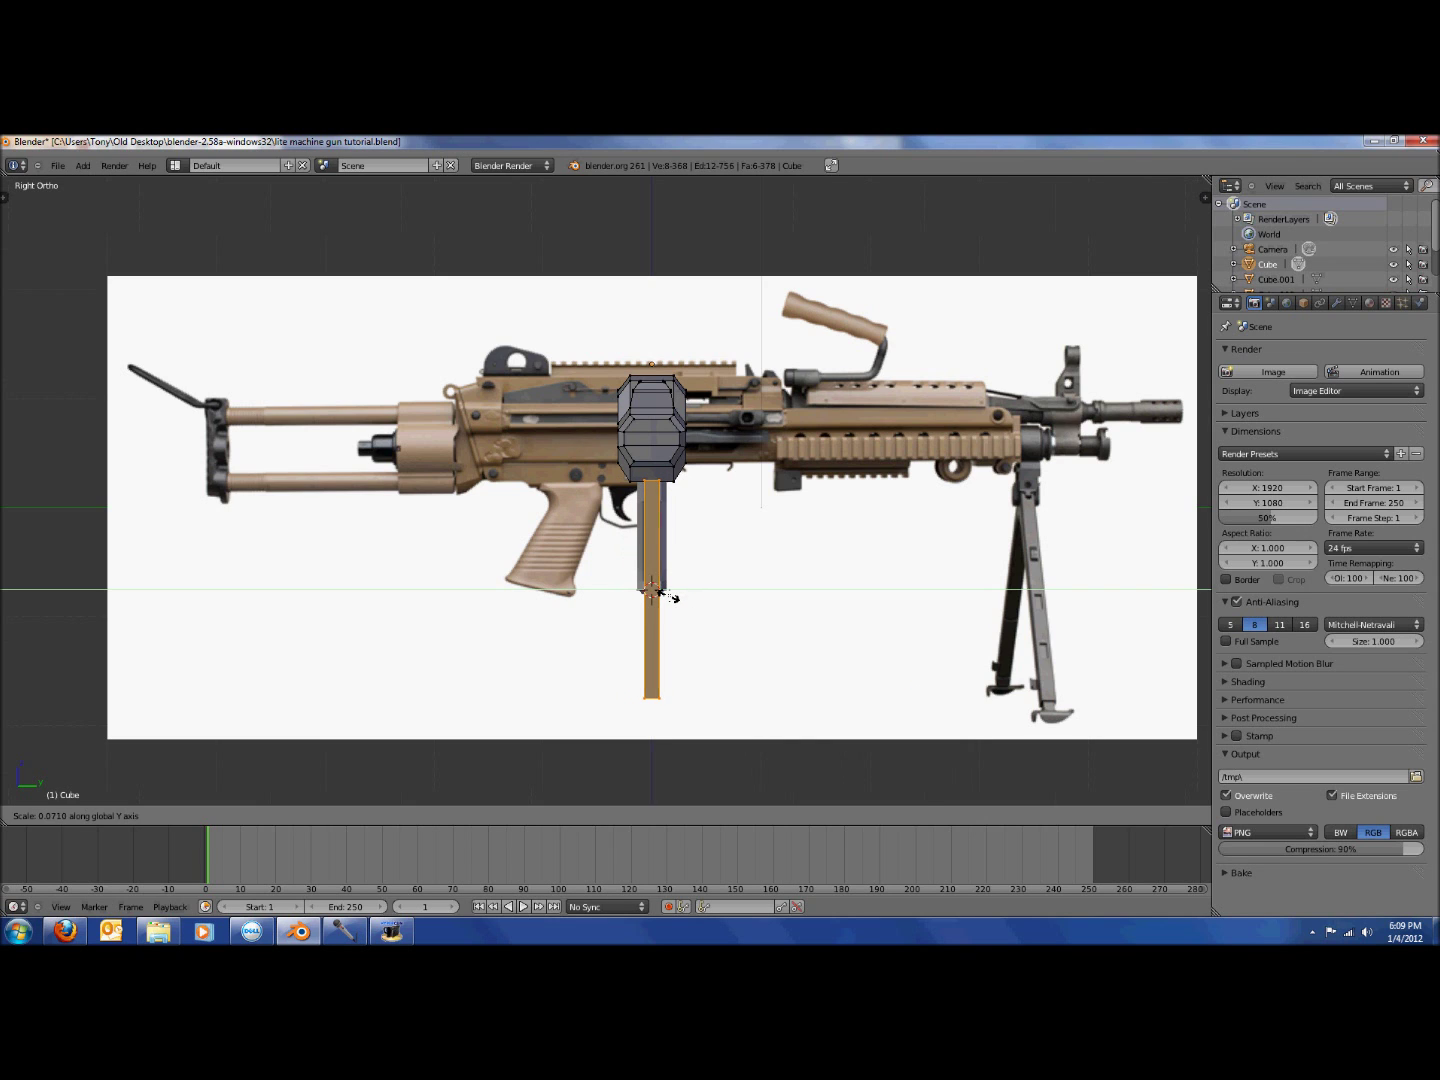
left_click(672, 597)
In the front wireframe view, move the cube forward, to below the receiver in front of the grip.
key("KP_1")
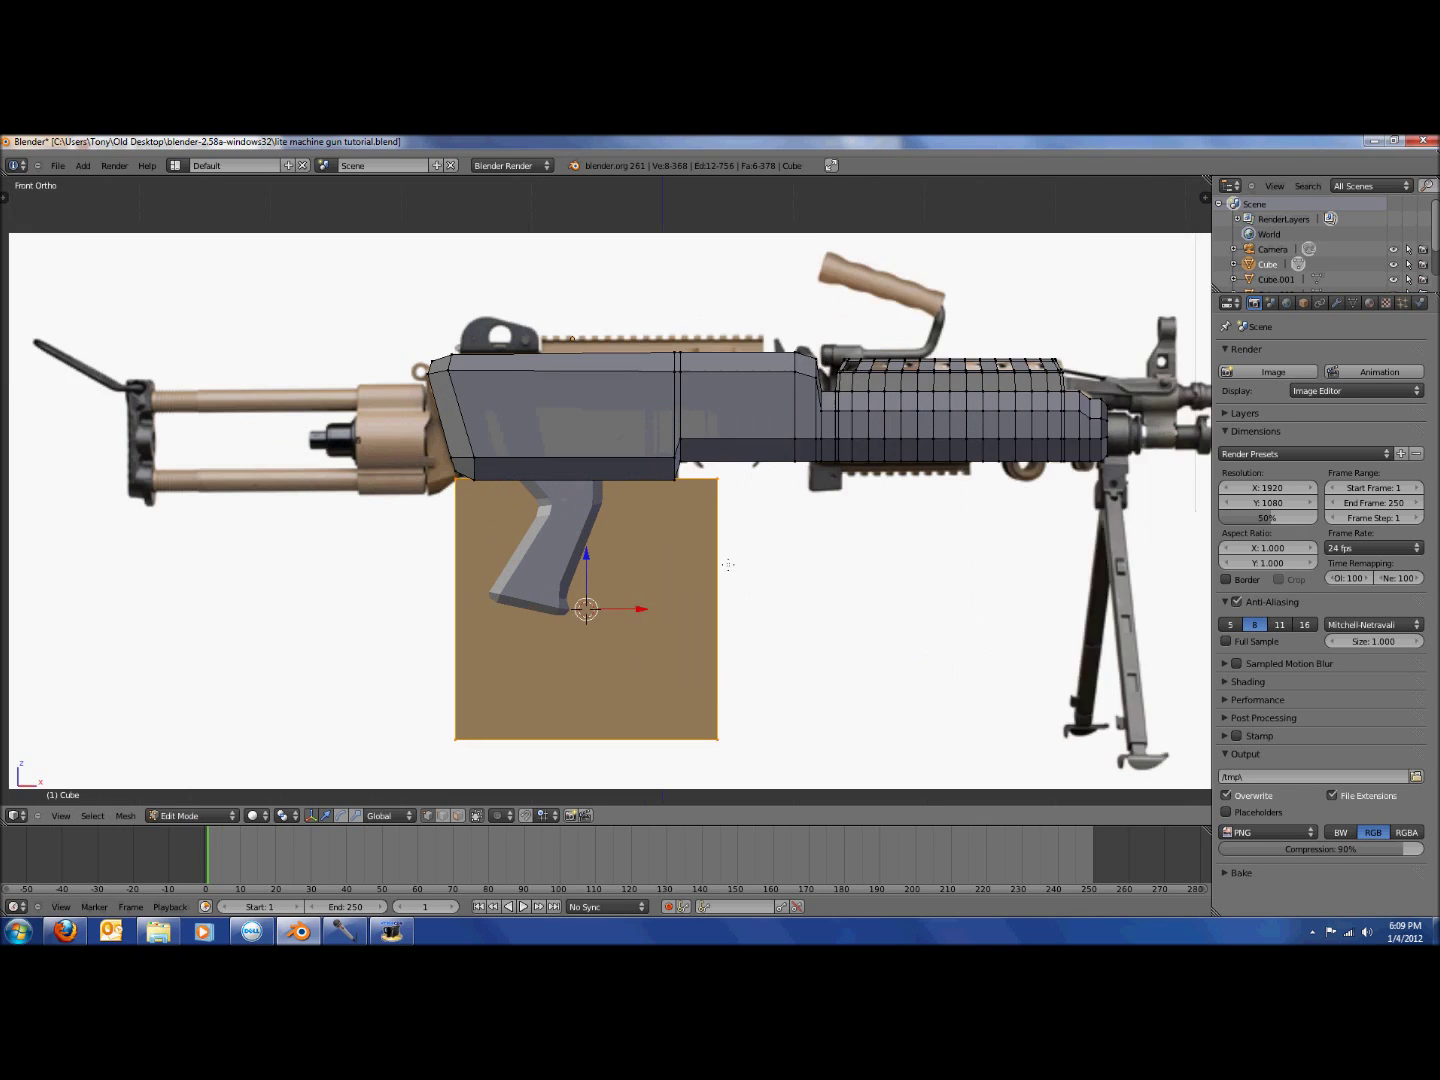
scroll(728, 565, "up", 1)
key("z")
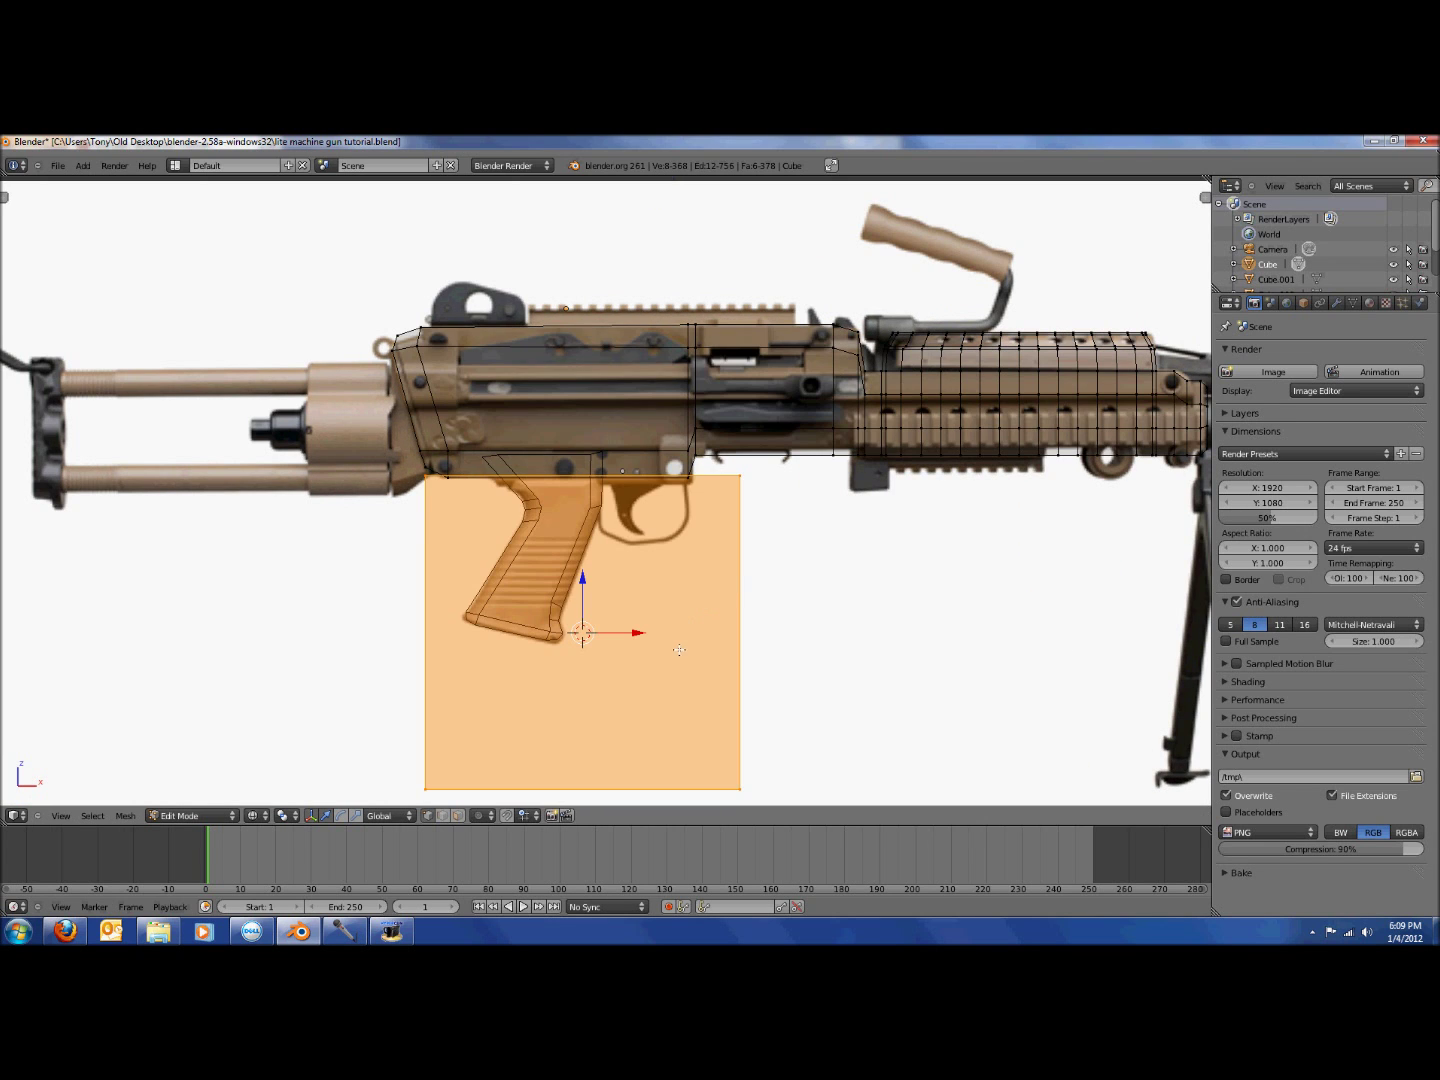
key("g")
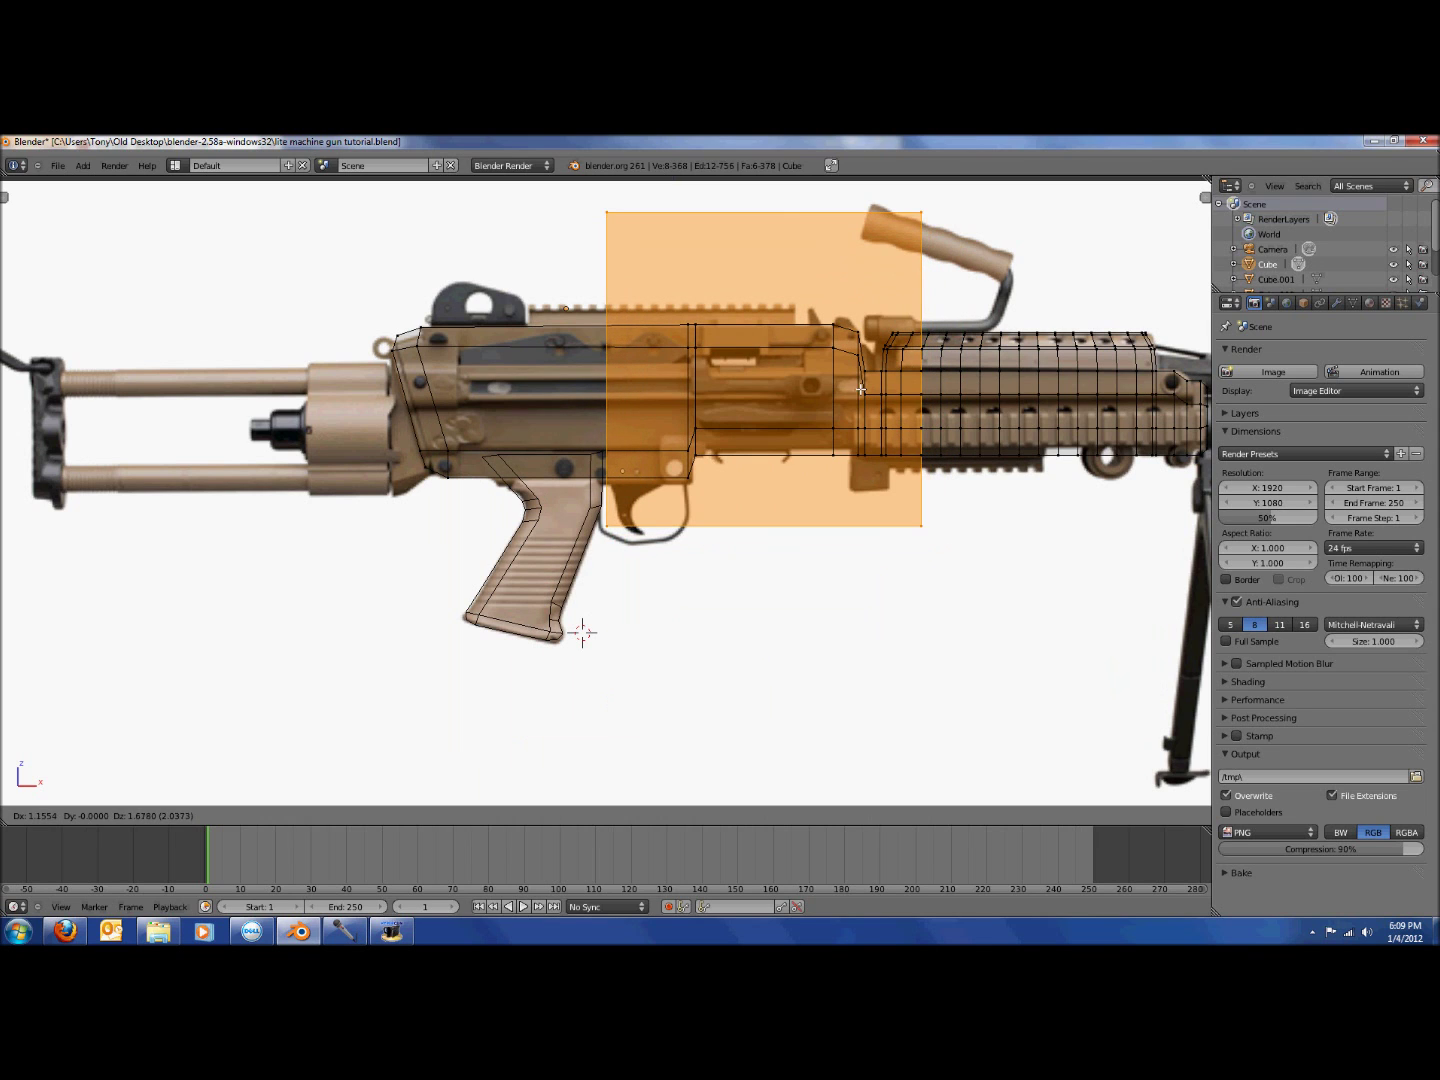
left_click(867, 573)
Flatten the cube along Z into a thin horizontal bar just below the trigger guard.
key("s")
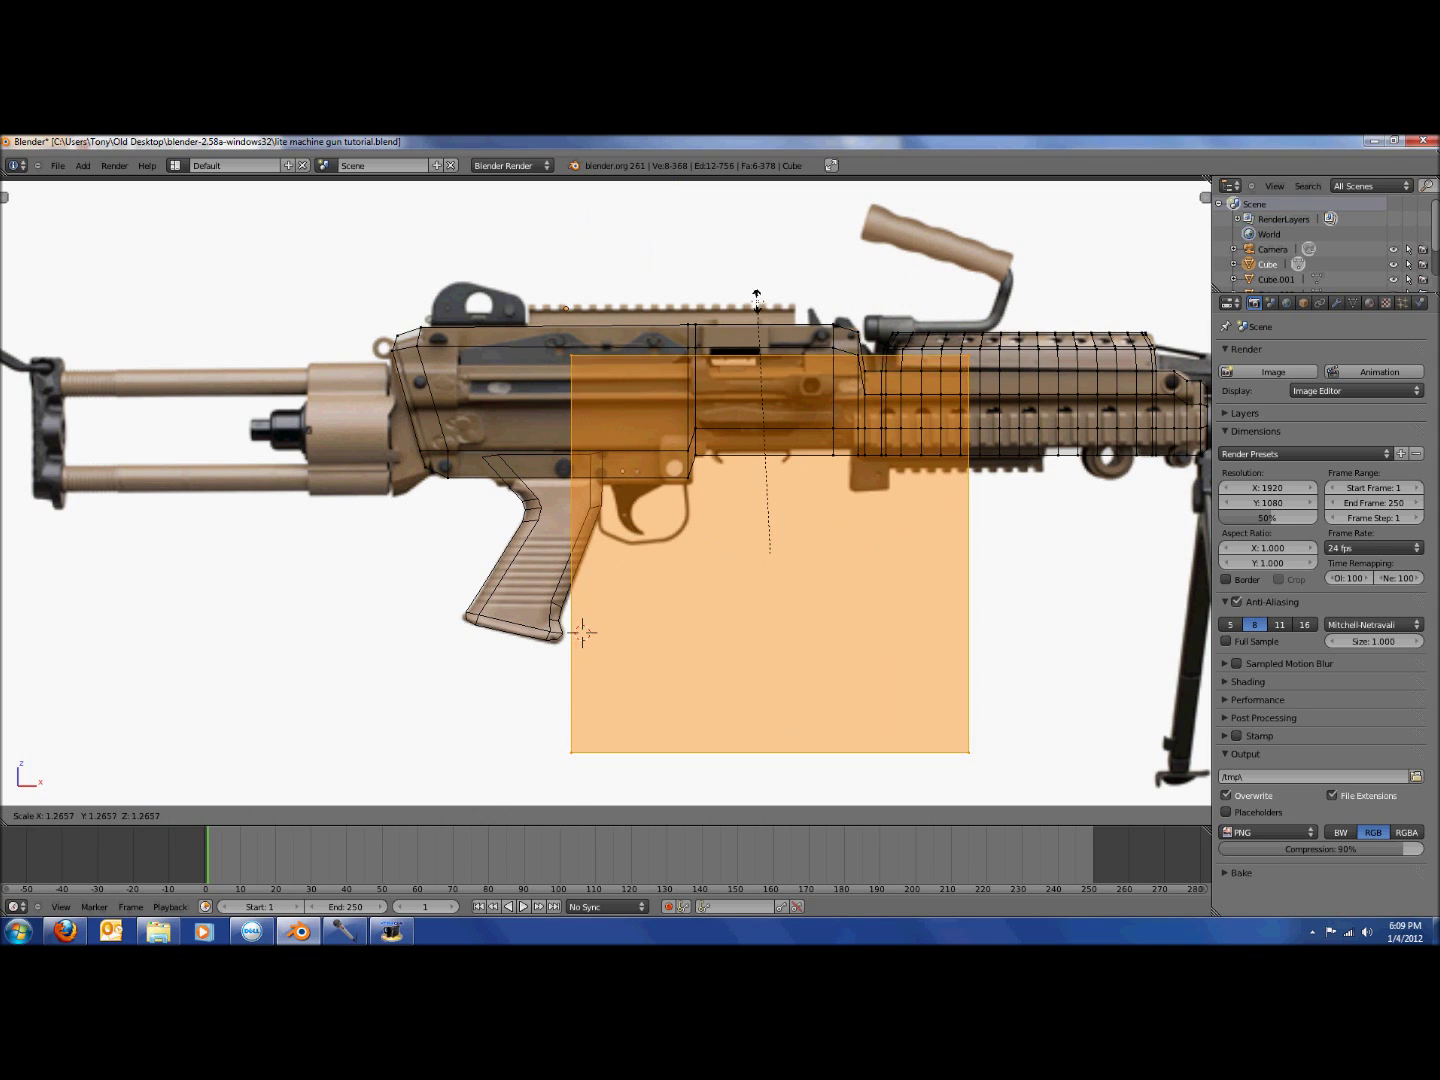
key("Escape")
key("s")
key("z")
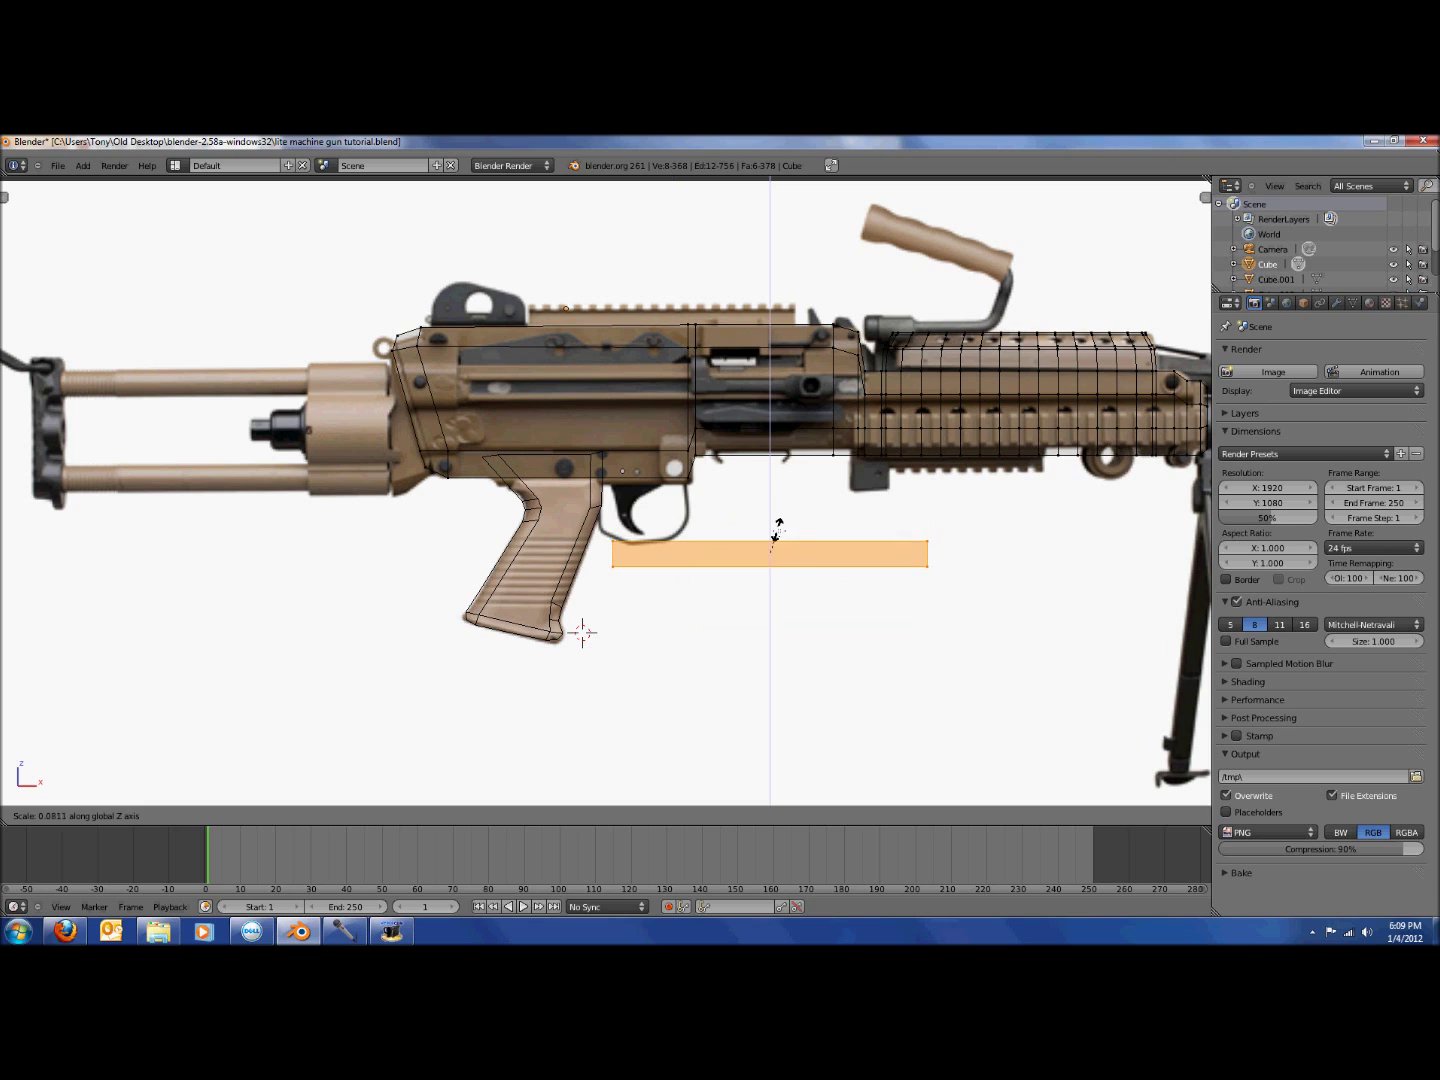
left_click(766, 548)
key("s")
key("z")
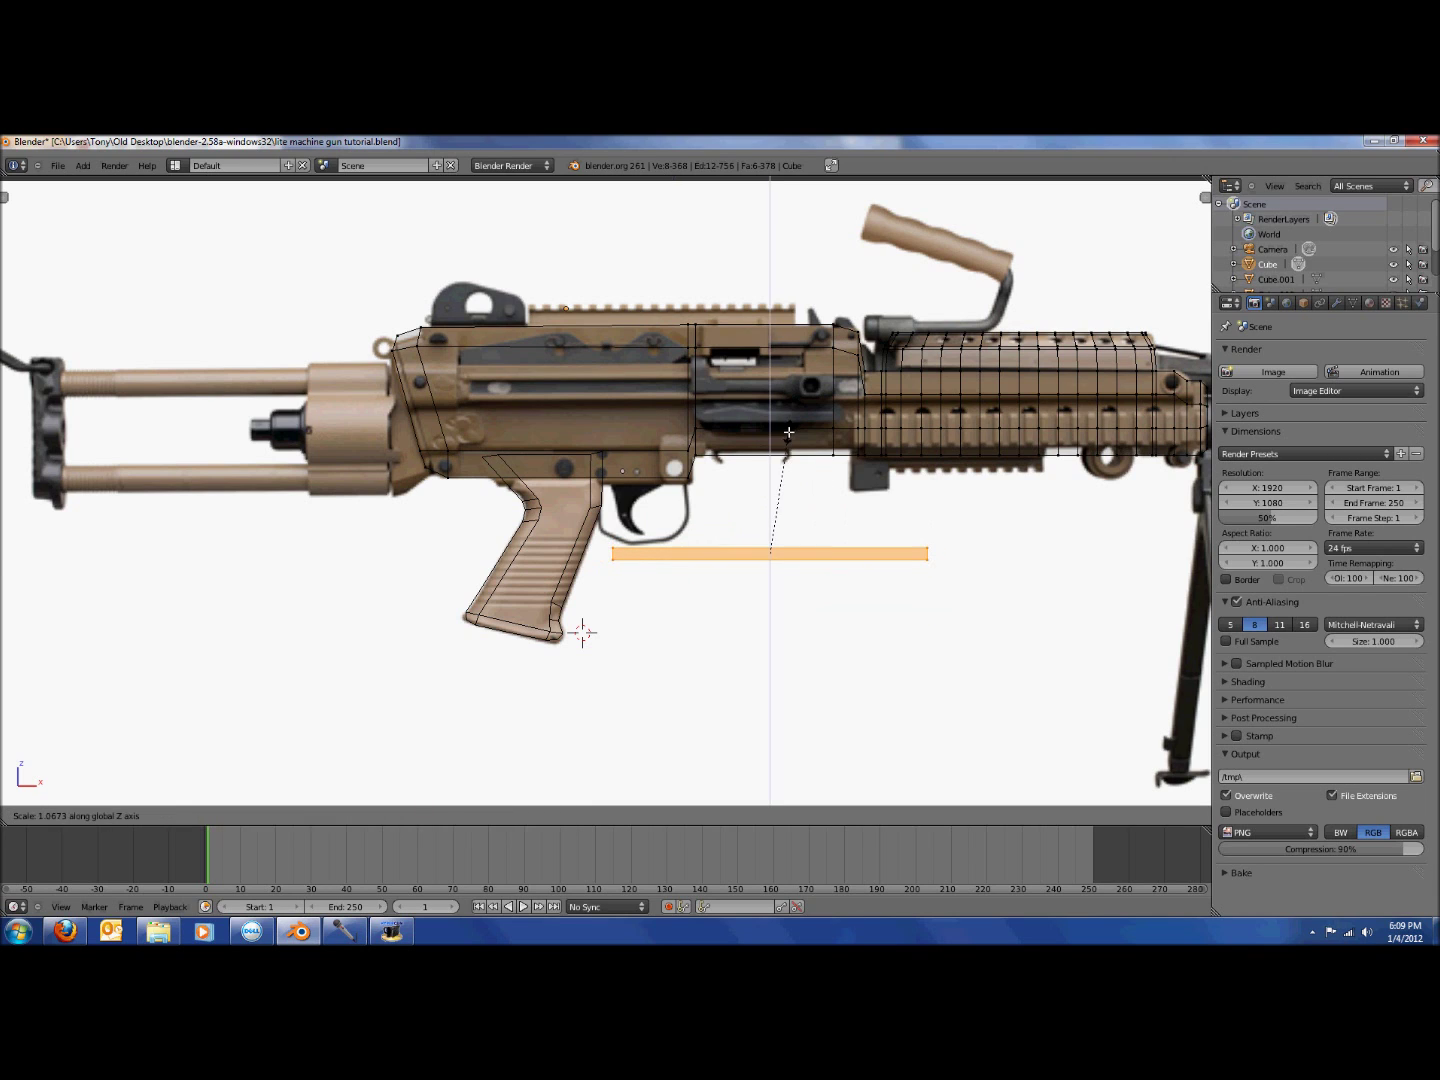
key("x")
key("Escape")
Thin the bar further by scaling it along Z to about 0.69.
key("s")
key("z")
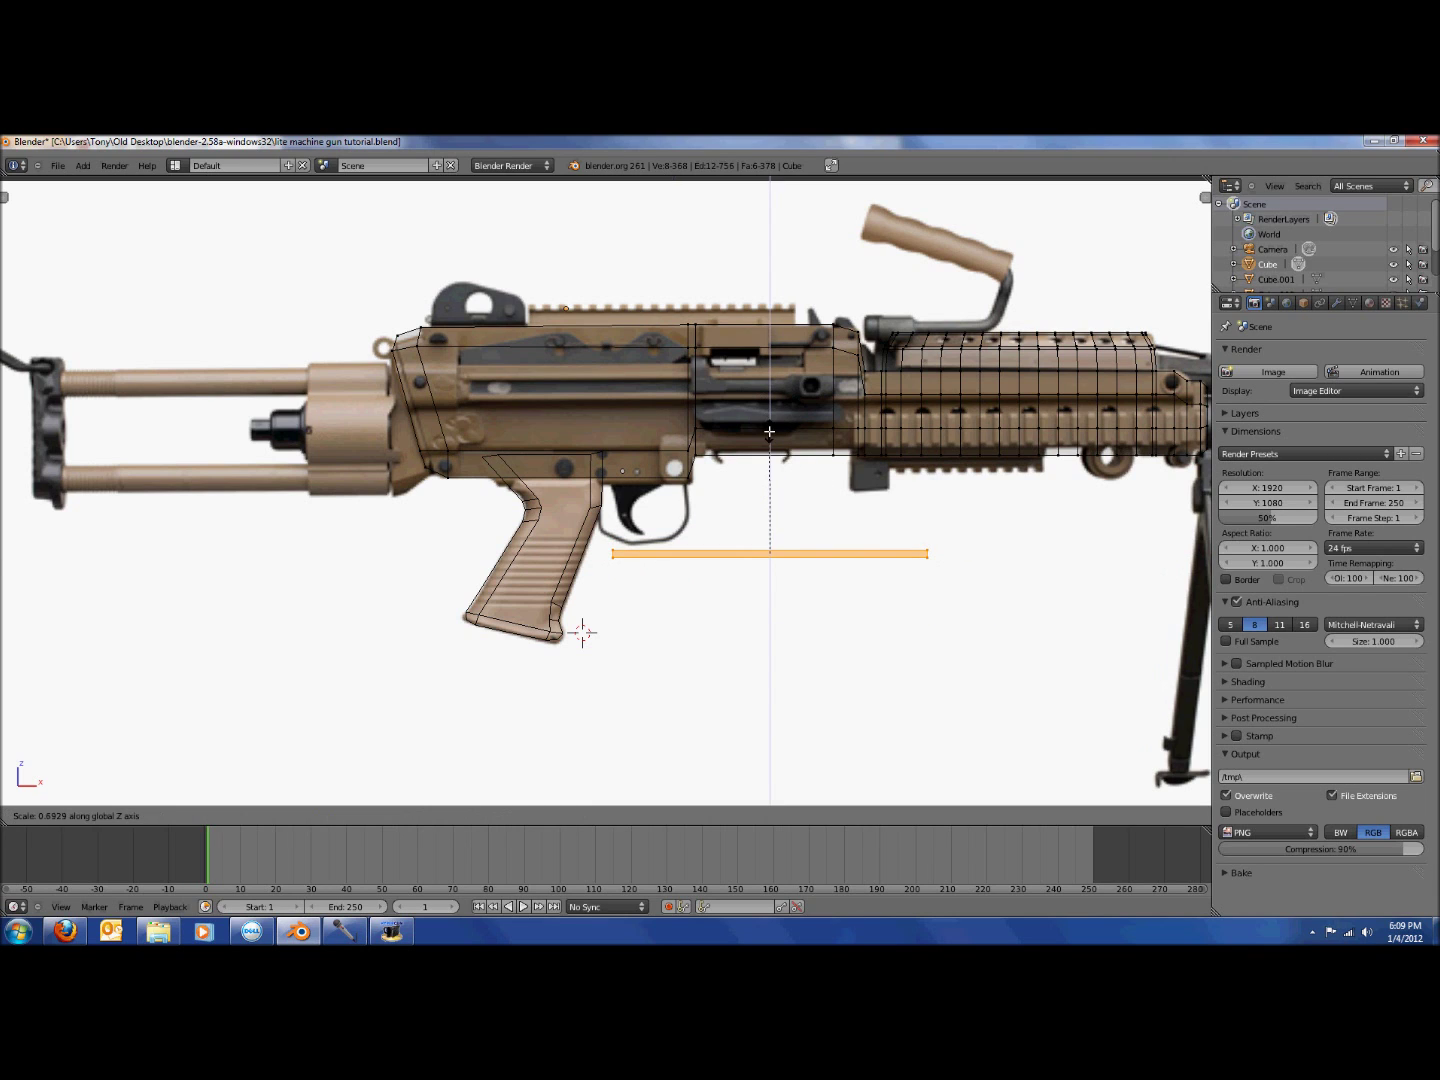
left_click(769, 435)
Try to shorten the bar by moving its front-end vertices back toward the grip.
key("a")
key("b")
left_click_drag(866, 509, 943, 583)
key("g")
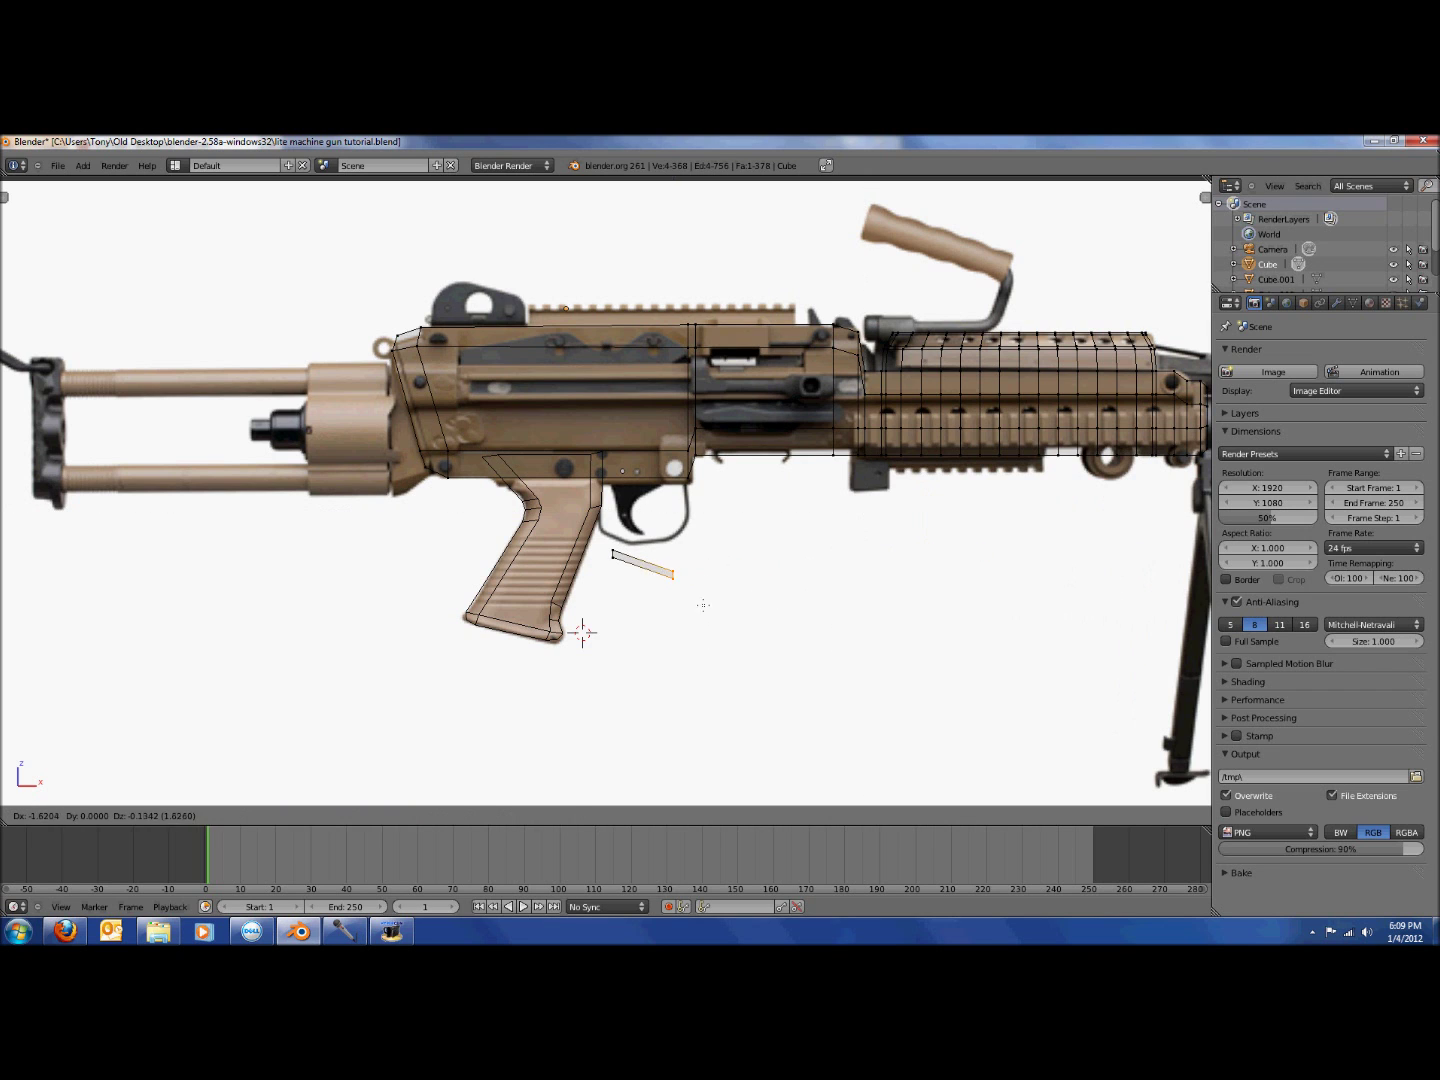
left_click(683, 607)
scroll(683, 607, "up", 4)
scroll(706, 428, "up", 2)
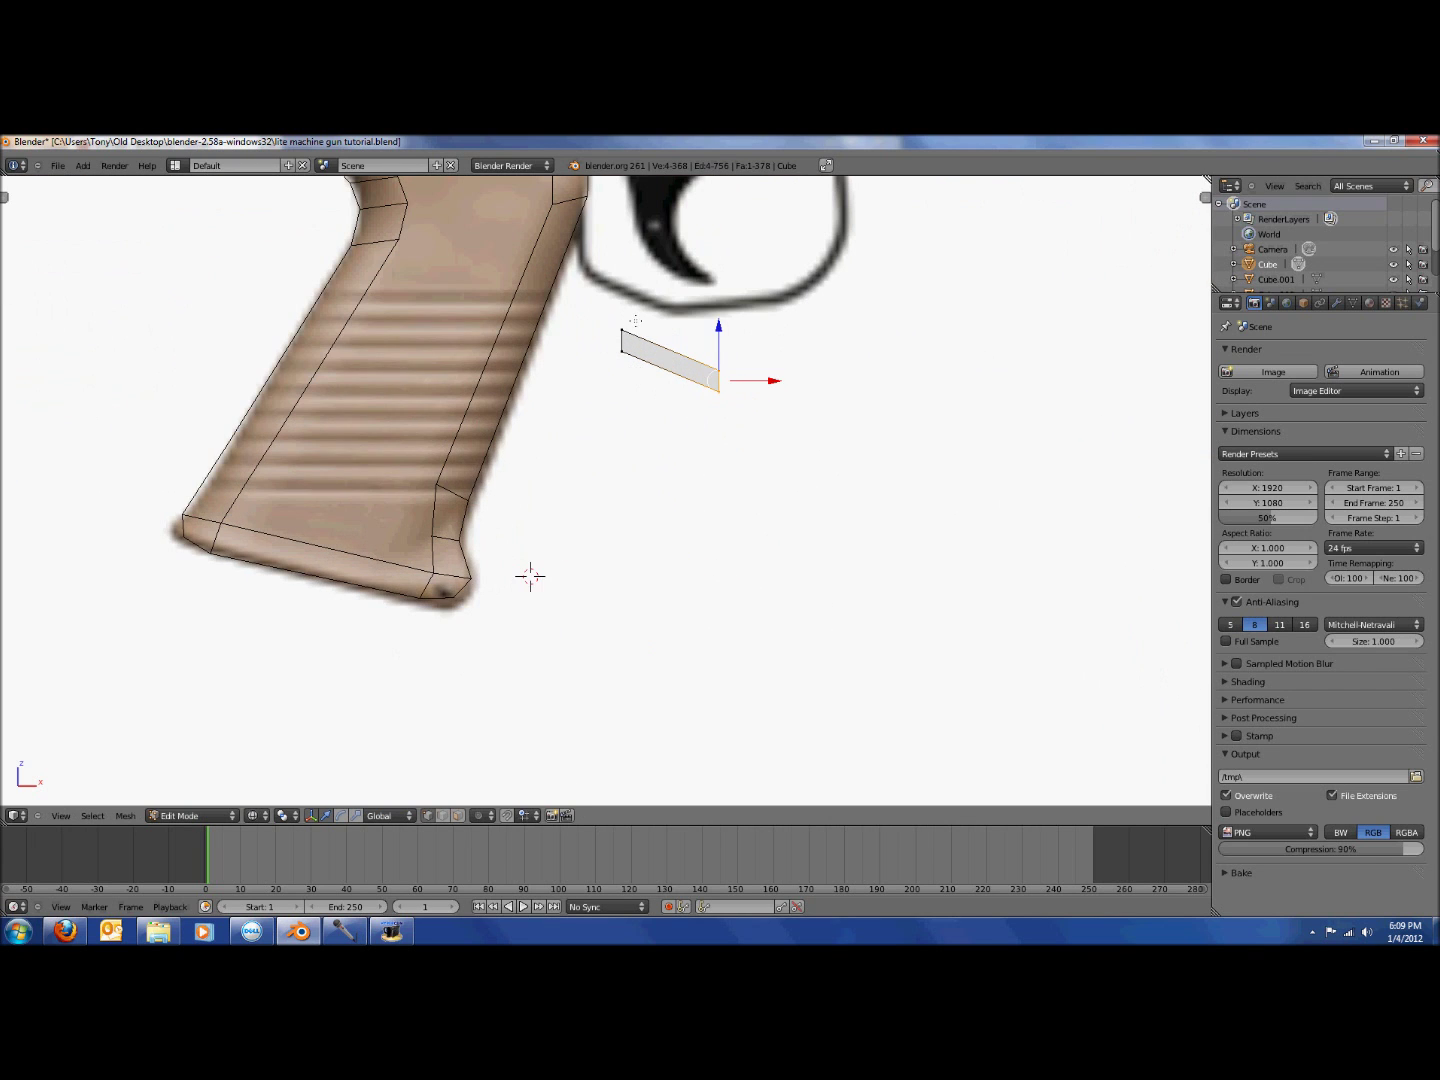
Try to place the bar's rear end on the grip's front edge, and undo the moves of both ends.
middle_click_drag(721, 317, 723, 447, "shift")
scroll(723, 452, "up", 1)
key("b")
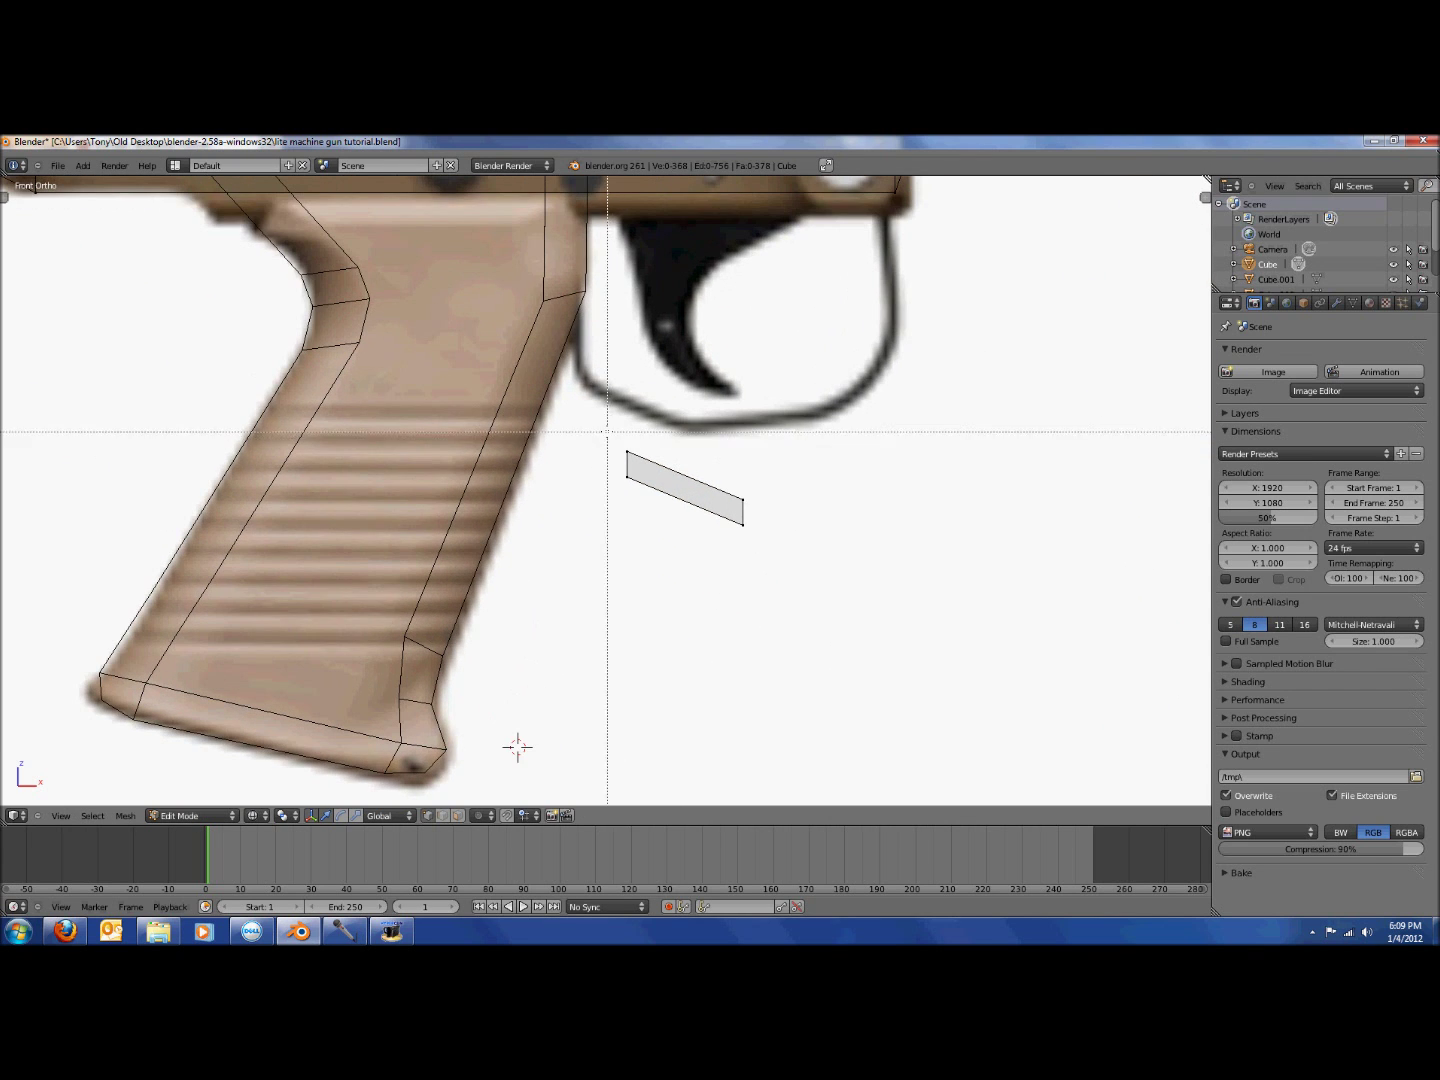
left_click_drag(607, 431, 660, 532)
key("g")
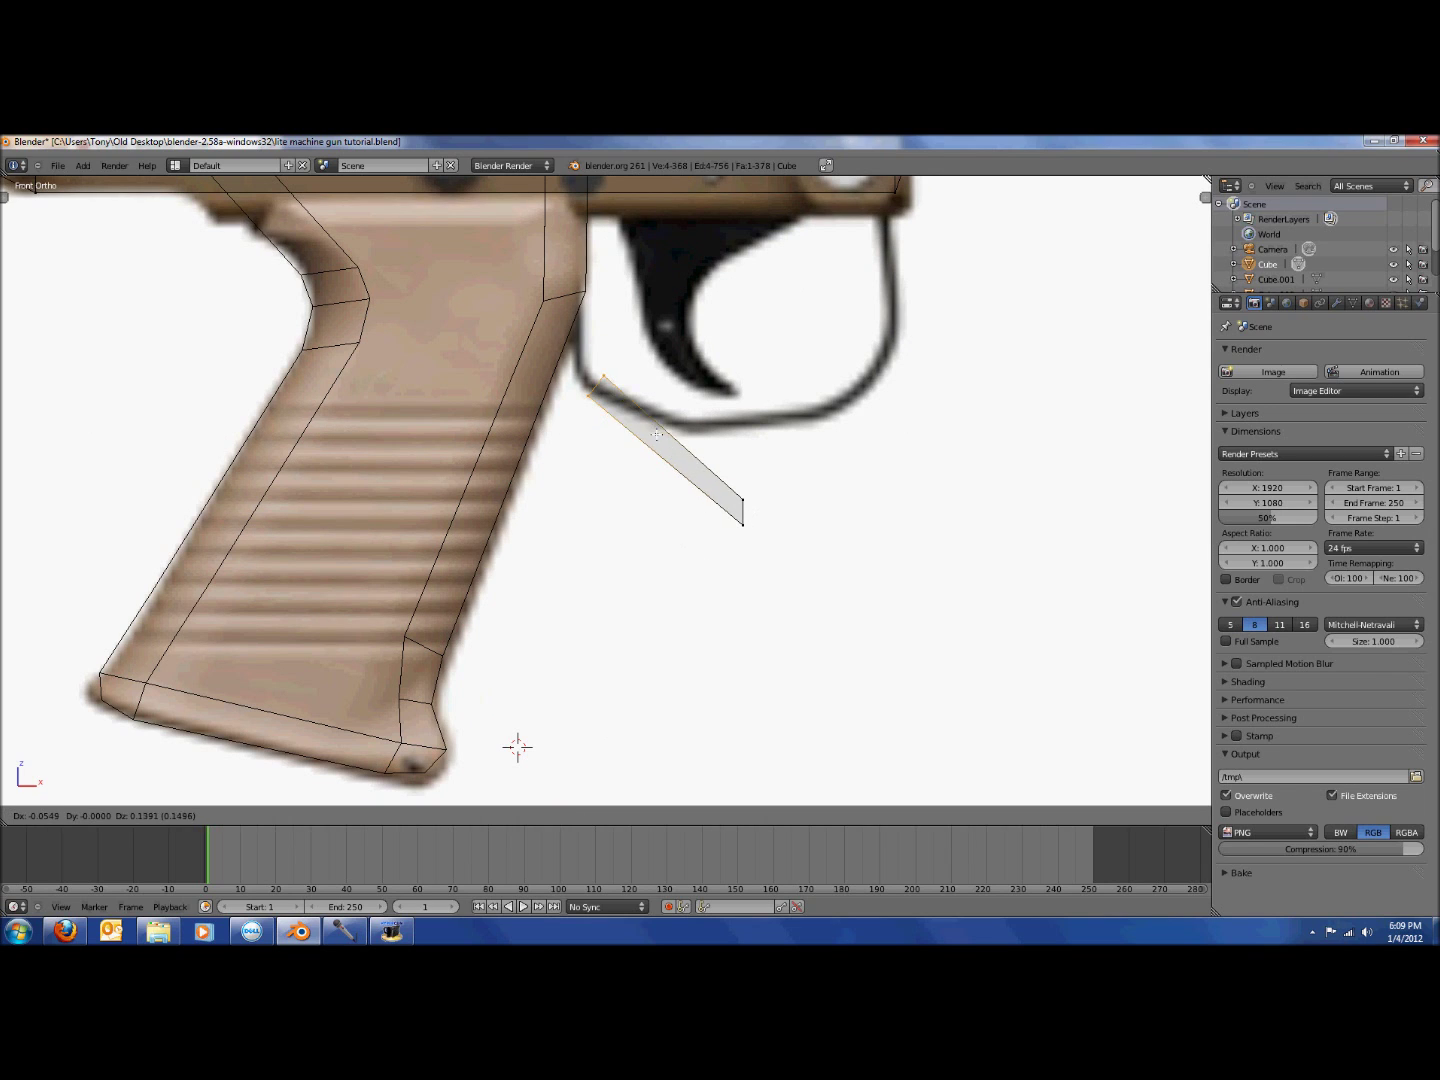
left_click(632, 337)
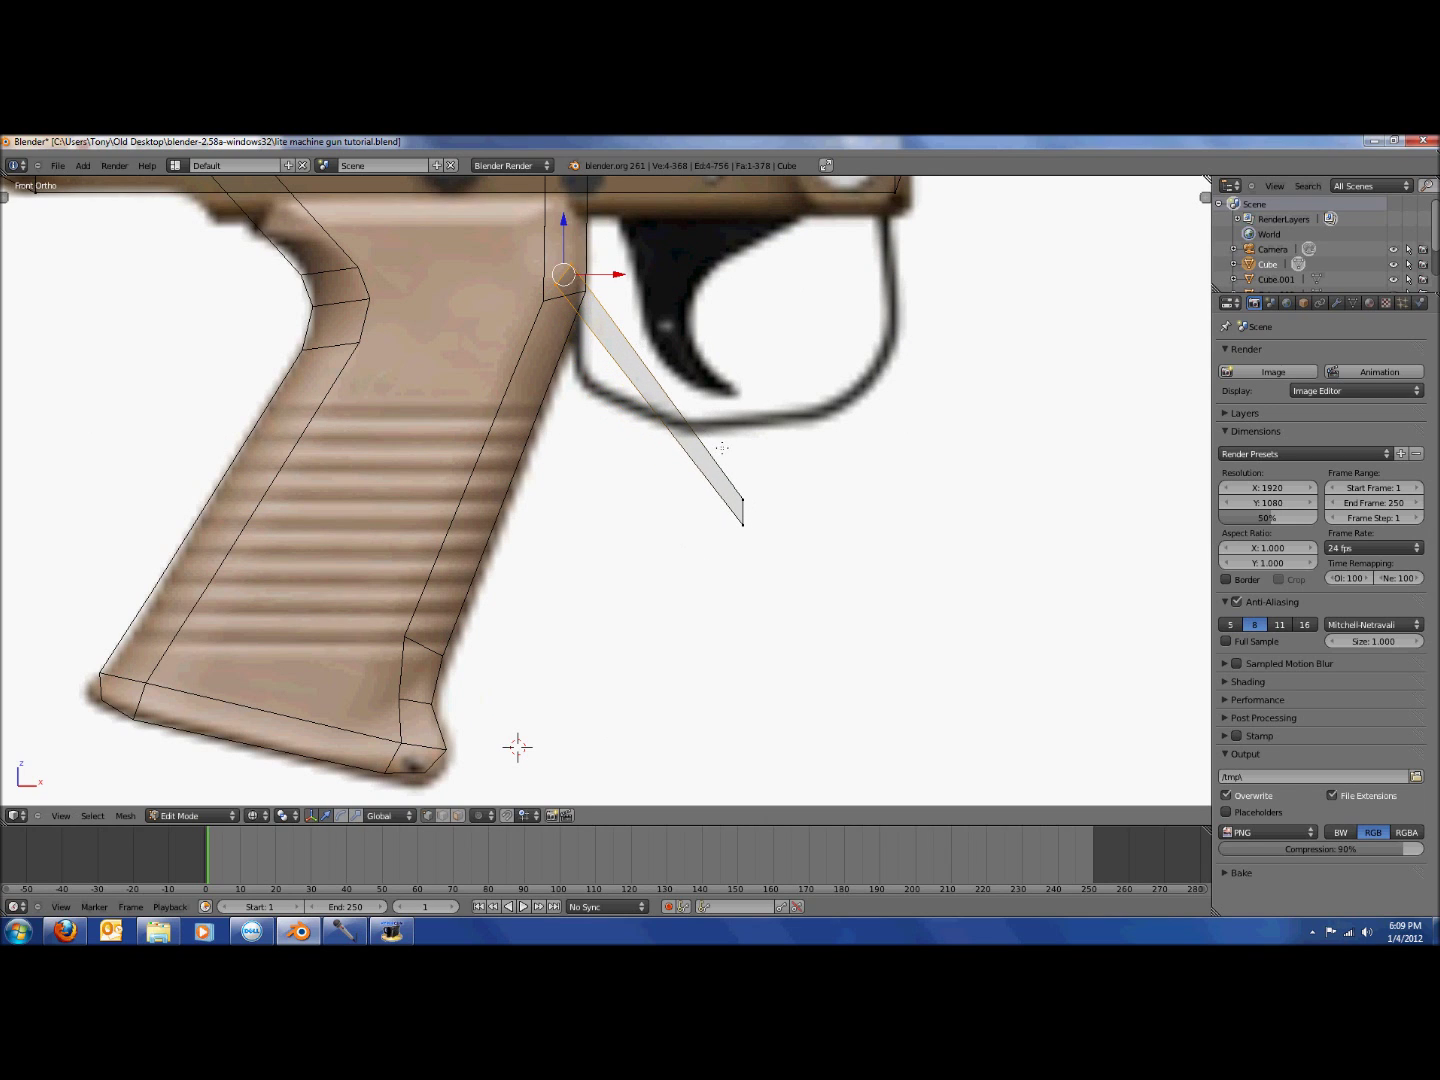
key("ctrl+z")
key("ctrl+shift+z")
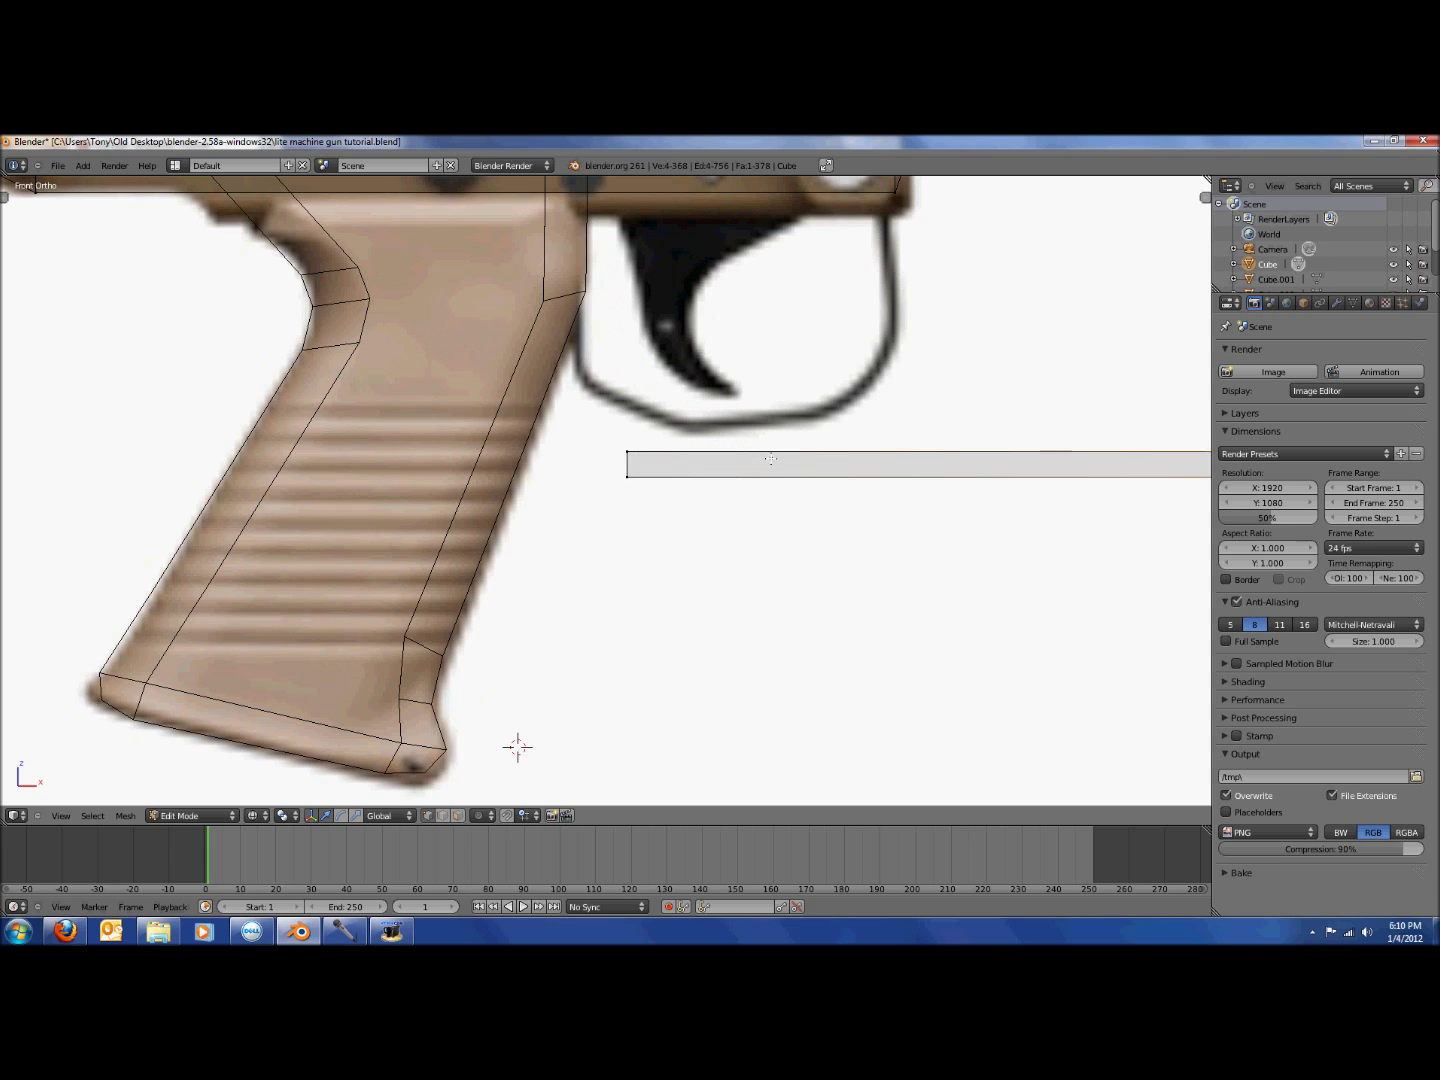
Shorten the bar along X by moving its front end back to just below the trigger, and select the whole bar.
scroll(810, 469, "down", 6)
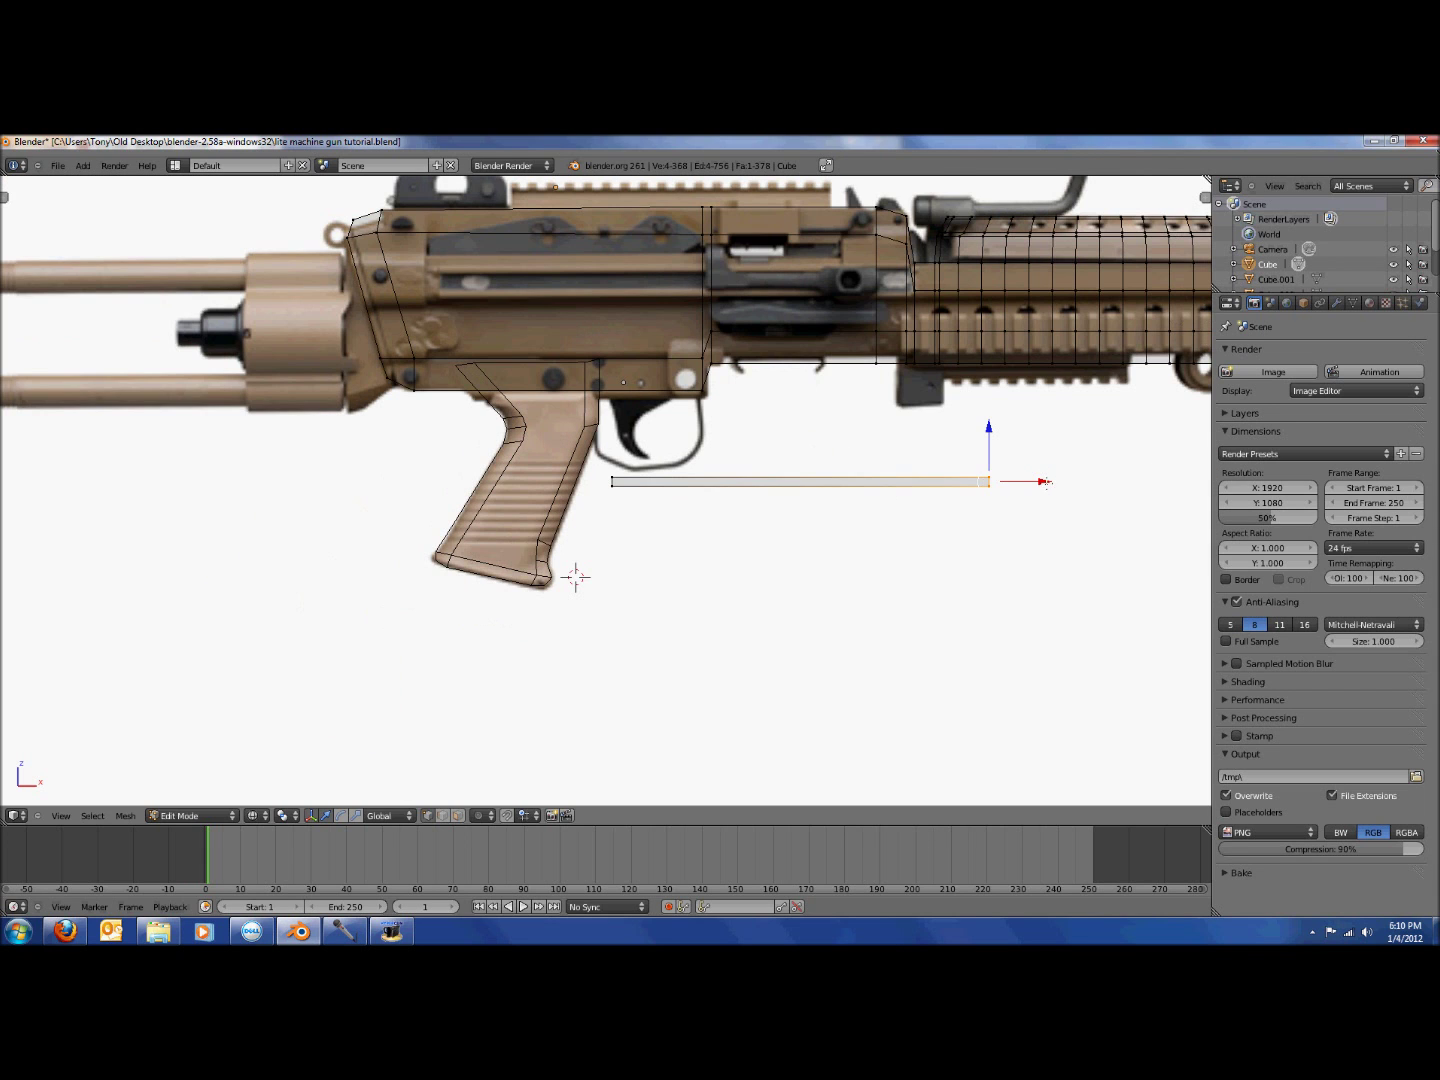
left_click_drag(1045, 482, 786, 467)
scroll(562, 611, "up", 5)
left_click_drag(575, 577, 672, 722)
key("b")
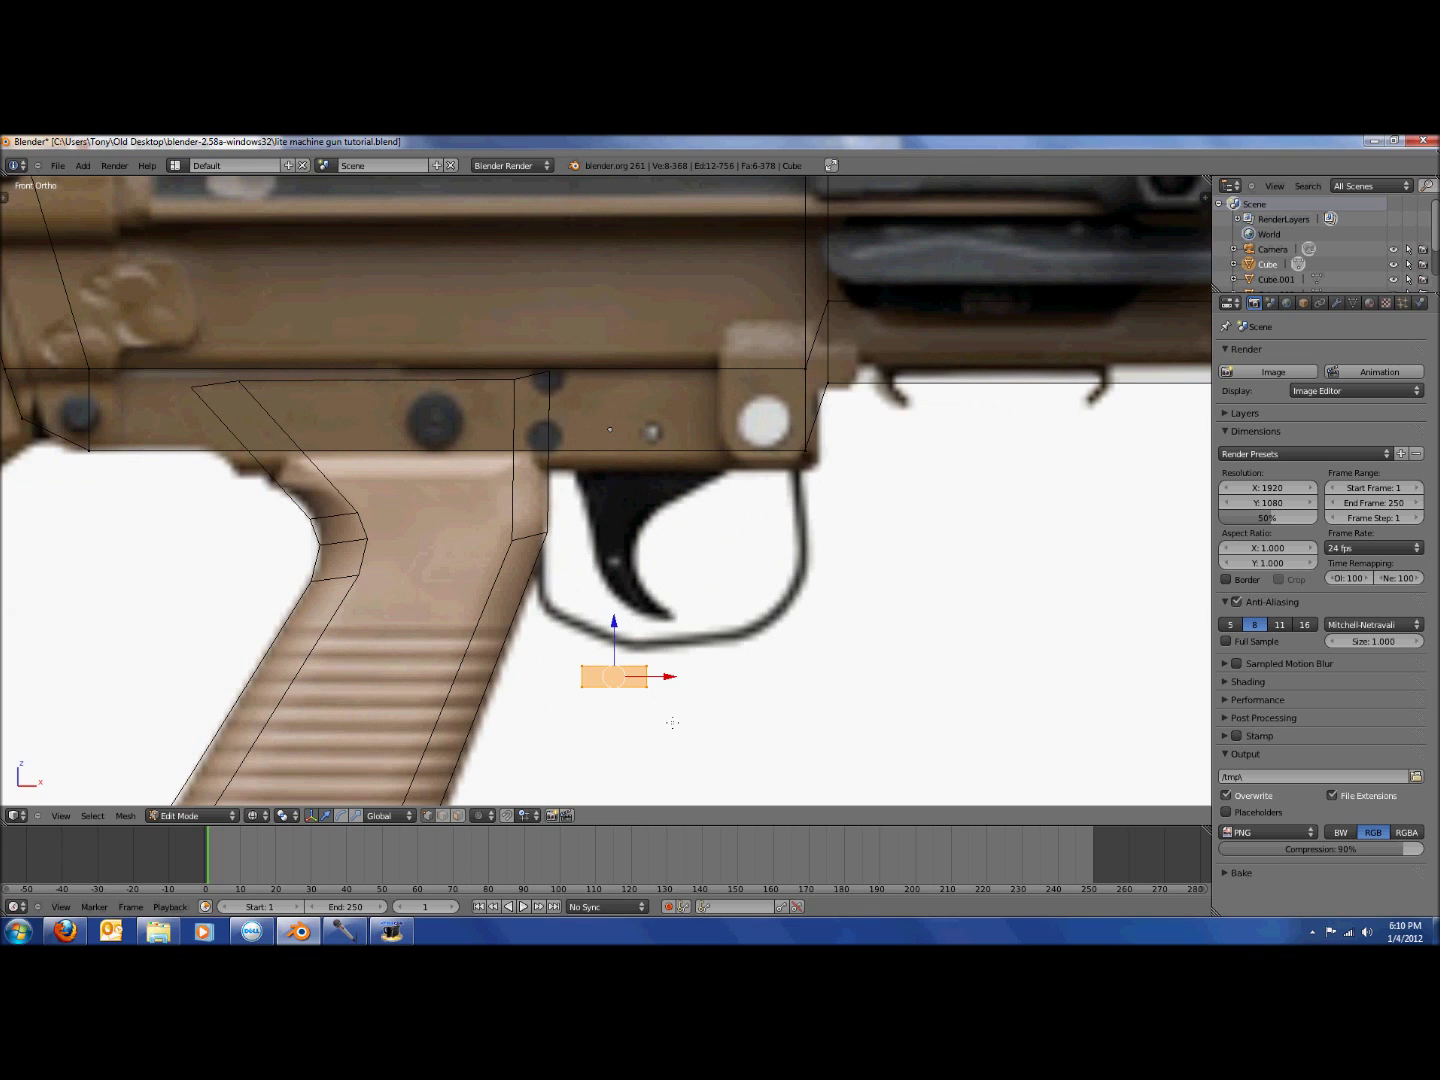
Try to rotate the short bar diagonally and place it at the trigger guard's rear edge beside the grip.
key("r")
left_click(707, 697)
key("g")
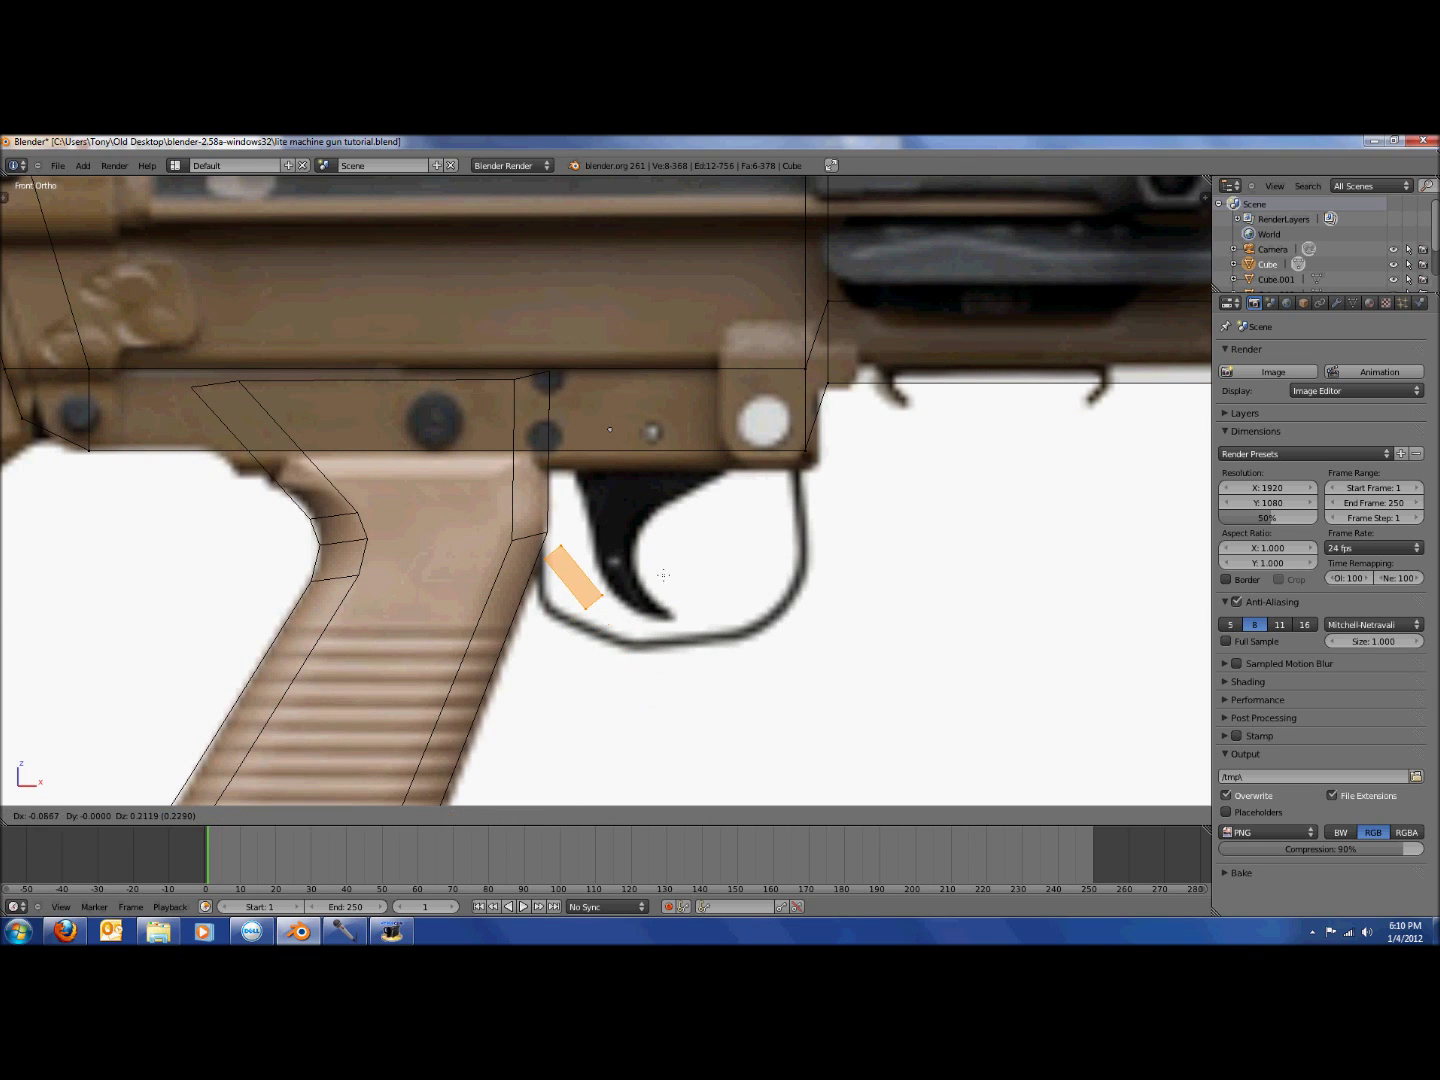
left_click(628, 551)
Try to extrude the diagonal bar's lower end and place it at the lowest bend of the guard outline.
key("a")
key("b")
left_click_drag(546, 574, 603, 621)
key("e")
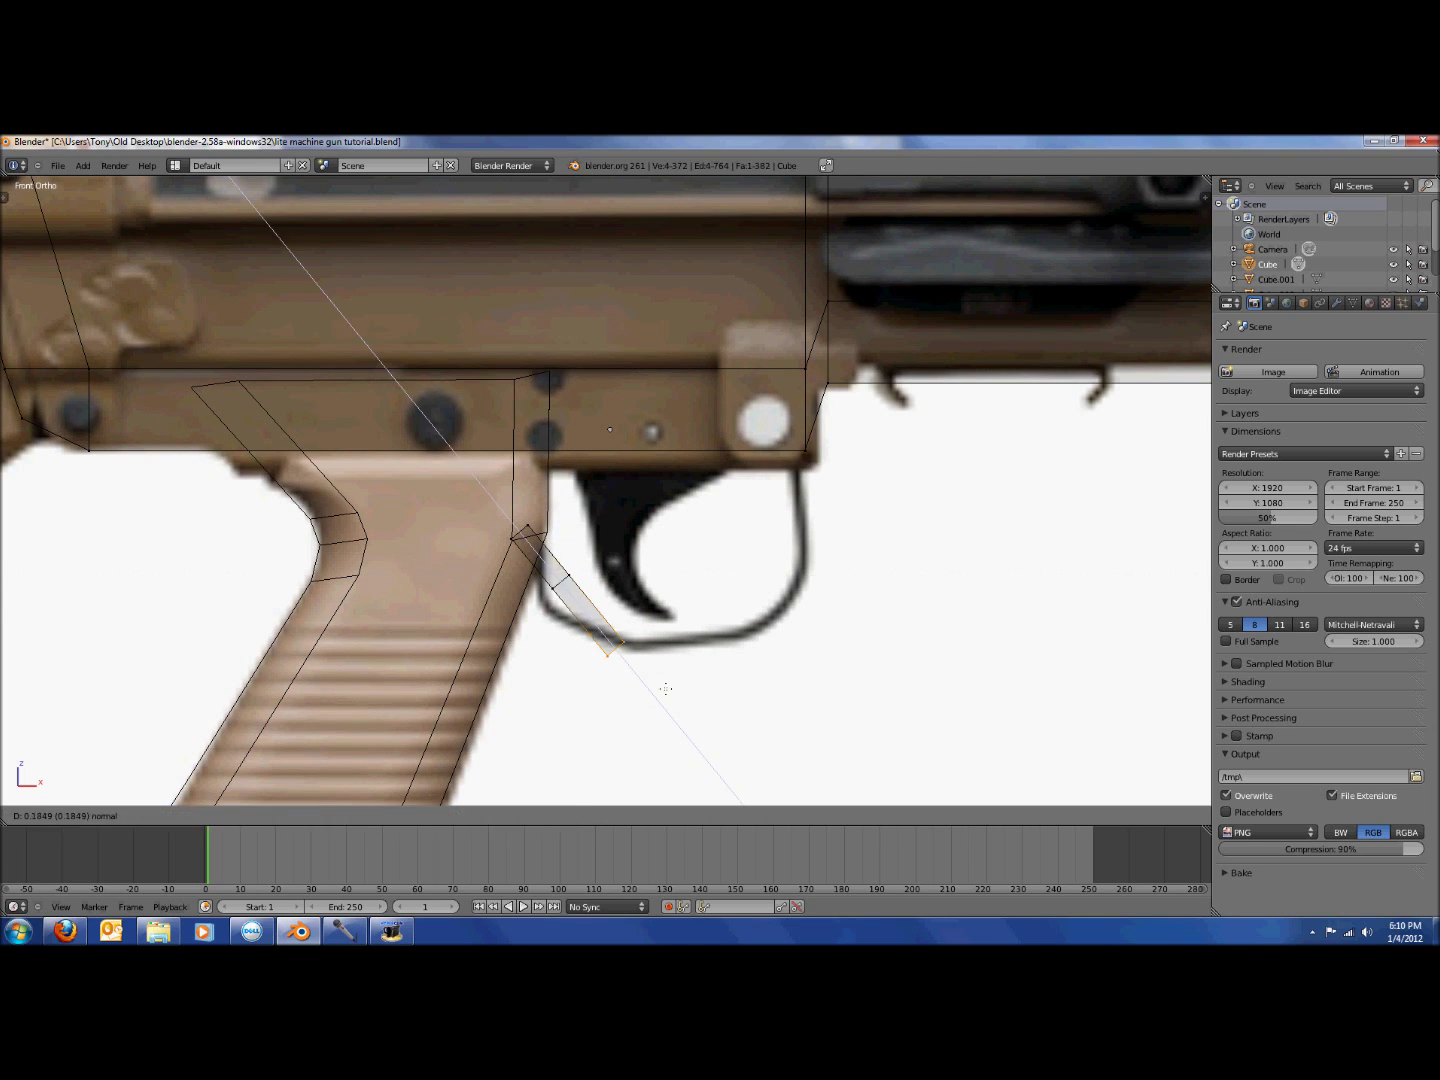
left_click(666, 691)
key("g")
left_click(705, 686)
Try to extrude another segment forward along the guard's underside, and check it in shaded display.
key("e")
left_click(850, 659)
key("g")
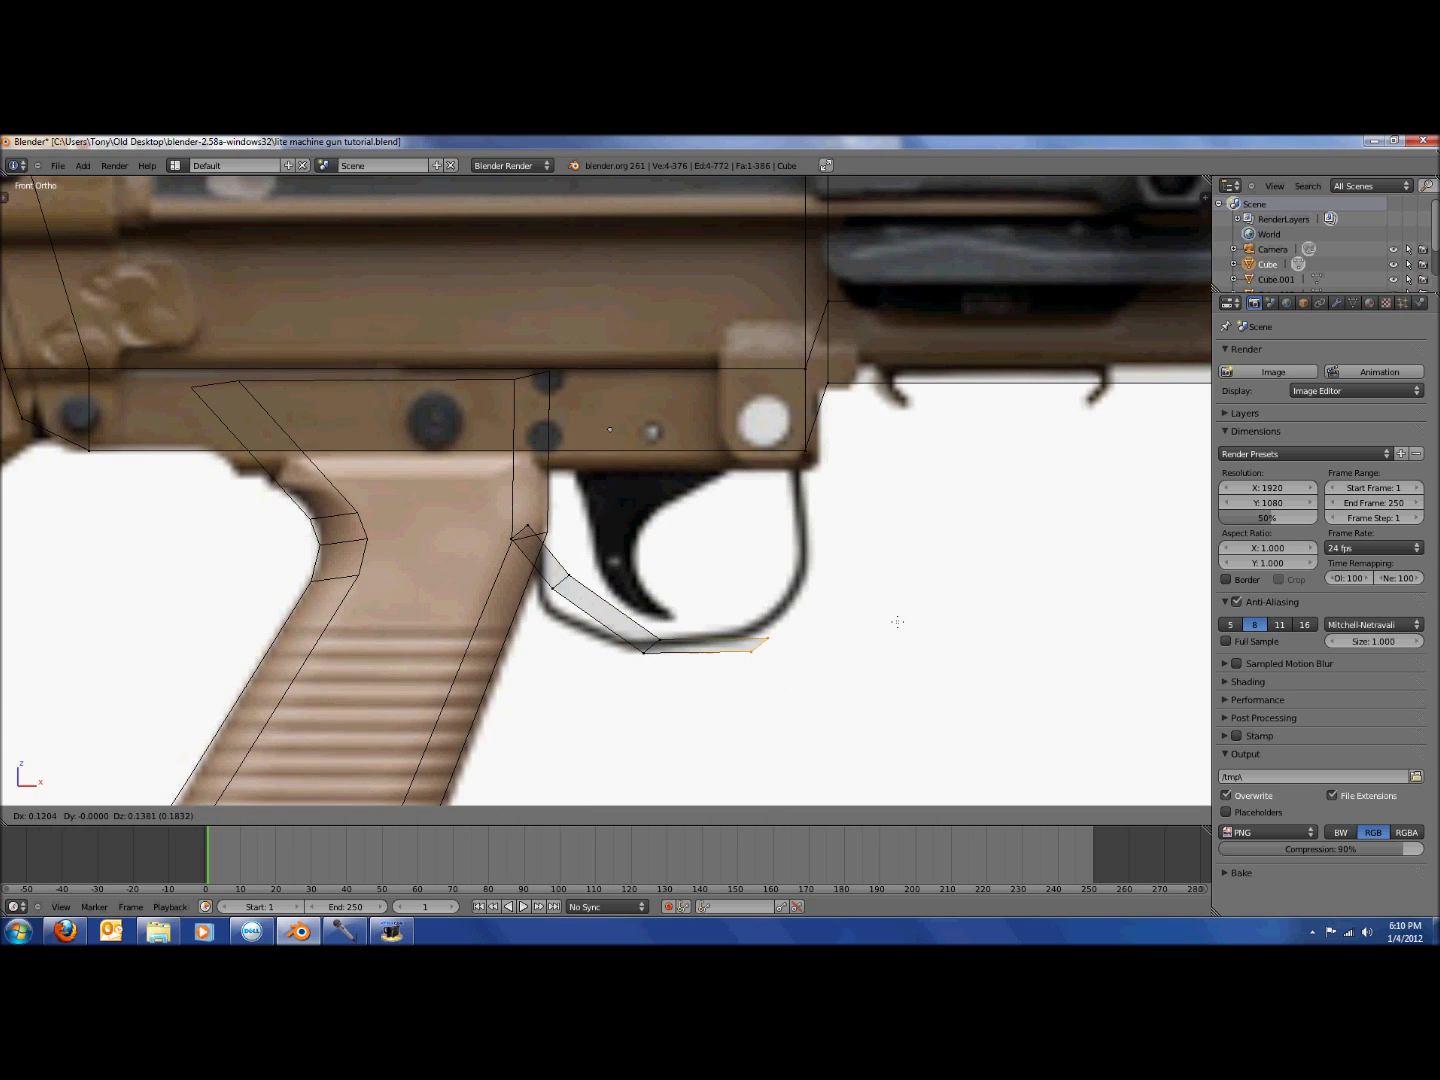
left_click(880, 592)
key("alt+z")
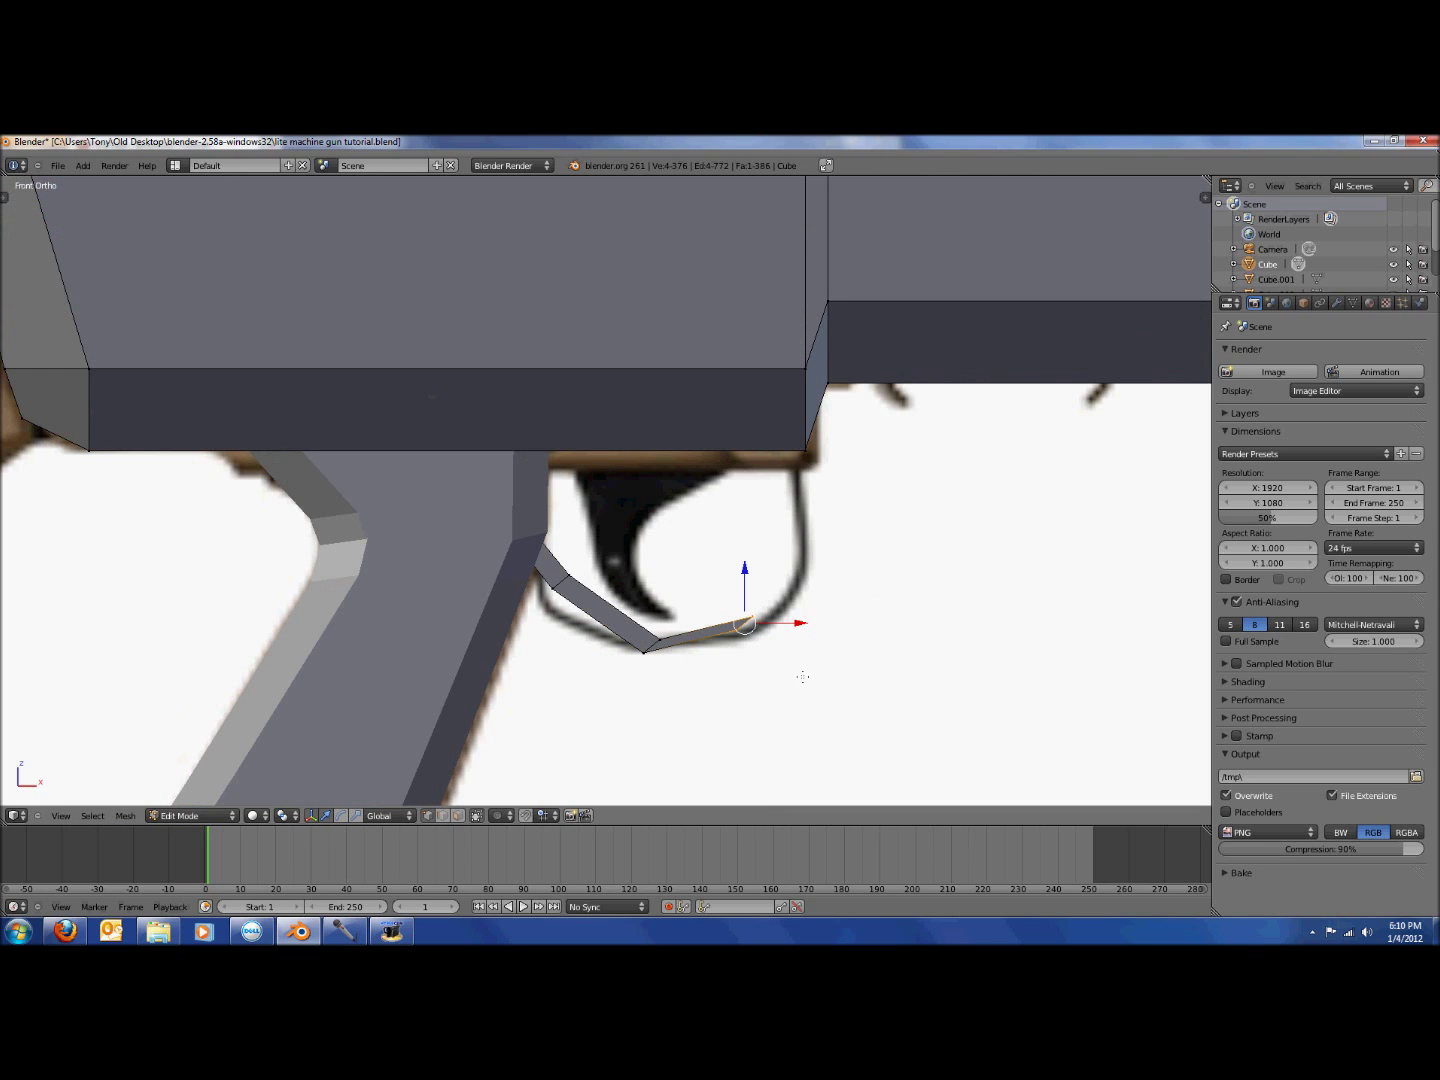
Undo the guard extrusions back to the single diagonal bar, with the whole bar selected in wireframe display.
key("ctrl+z")
key("ctrl+z")
key("ctrl+z")
key("ctrl+z")
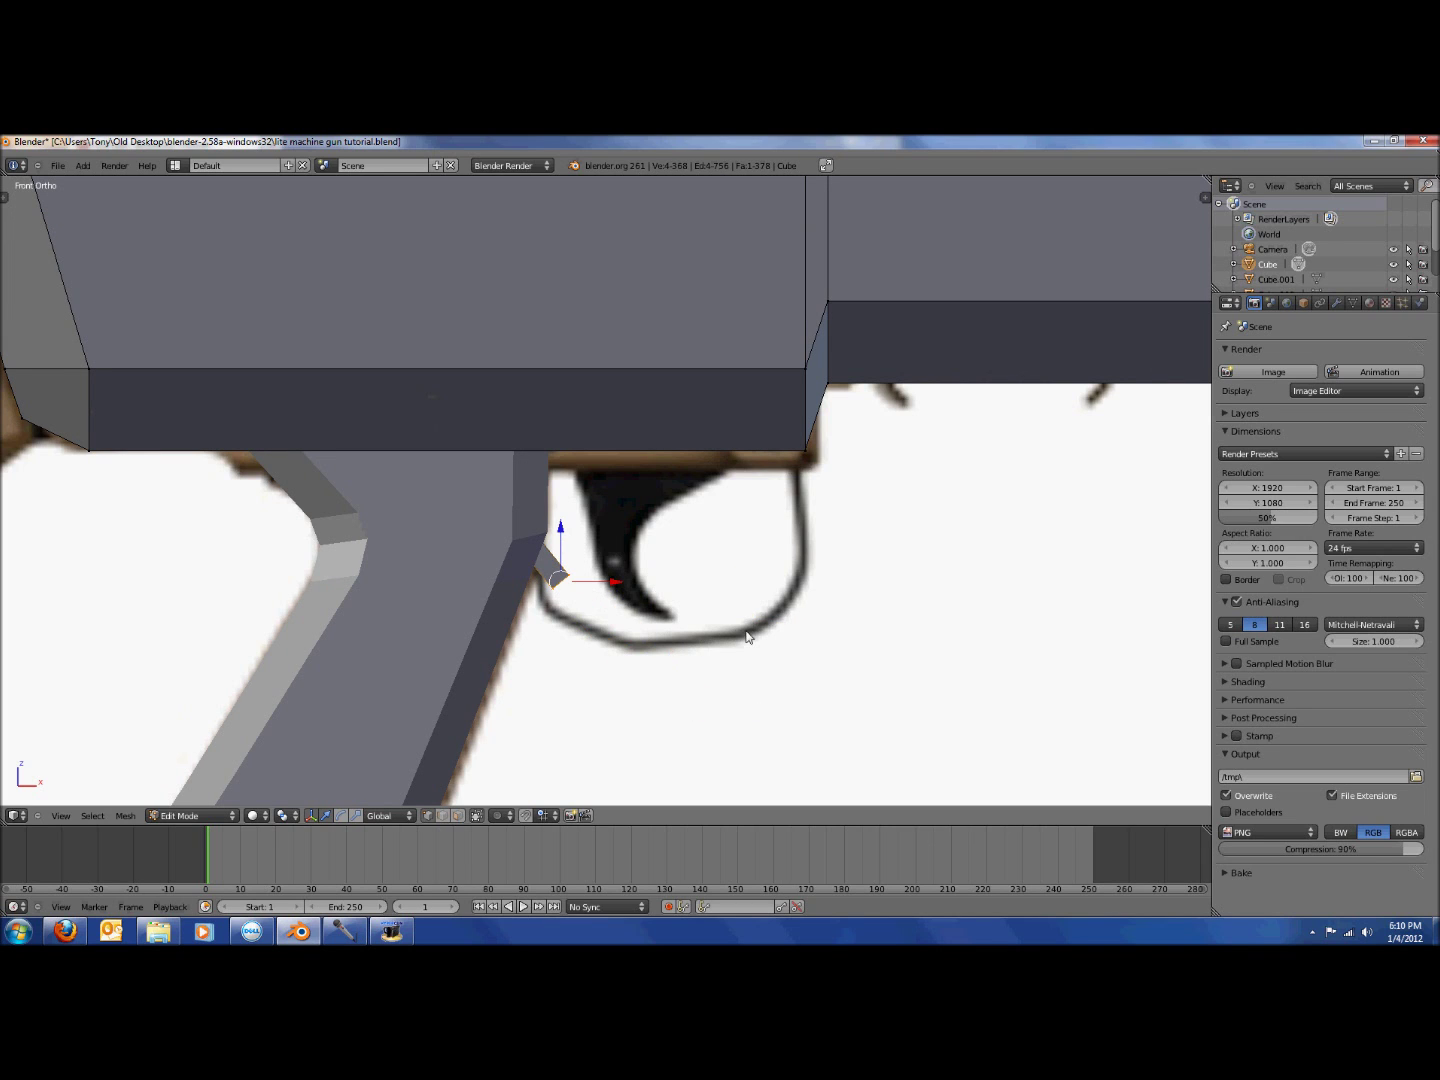
key("Tab")
key("Tab")
key("alt+z")
key("ctrl+z")
Try to turn the bar upright and scale it along X, and undo its rotation and placement.
key("r")
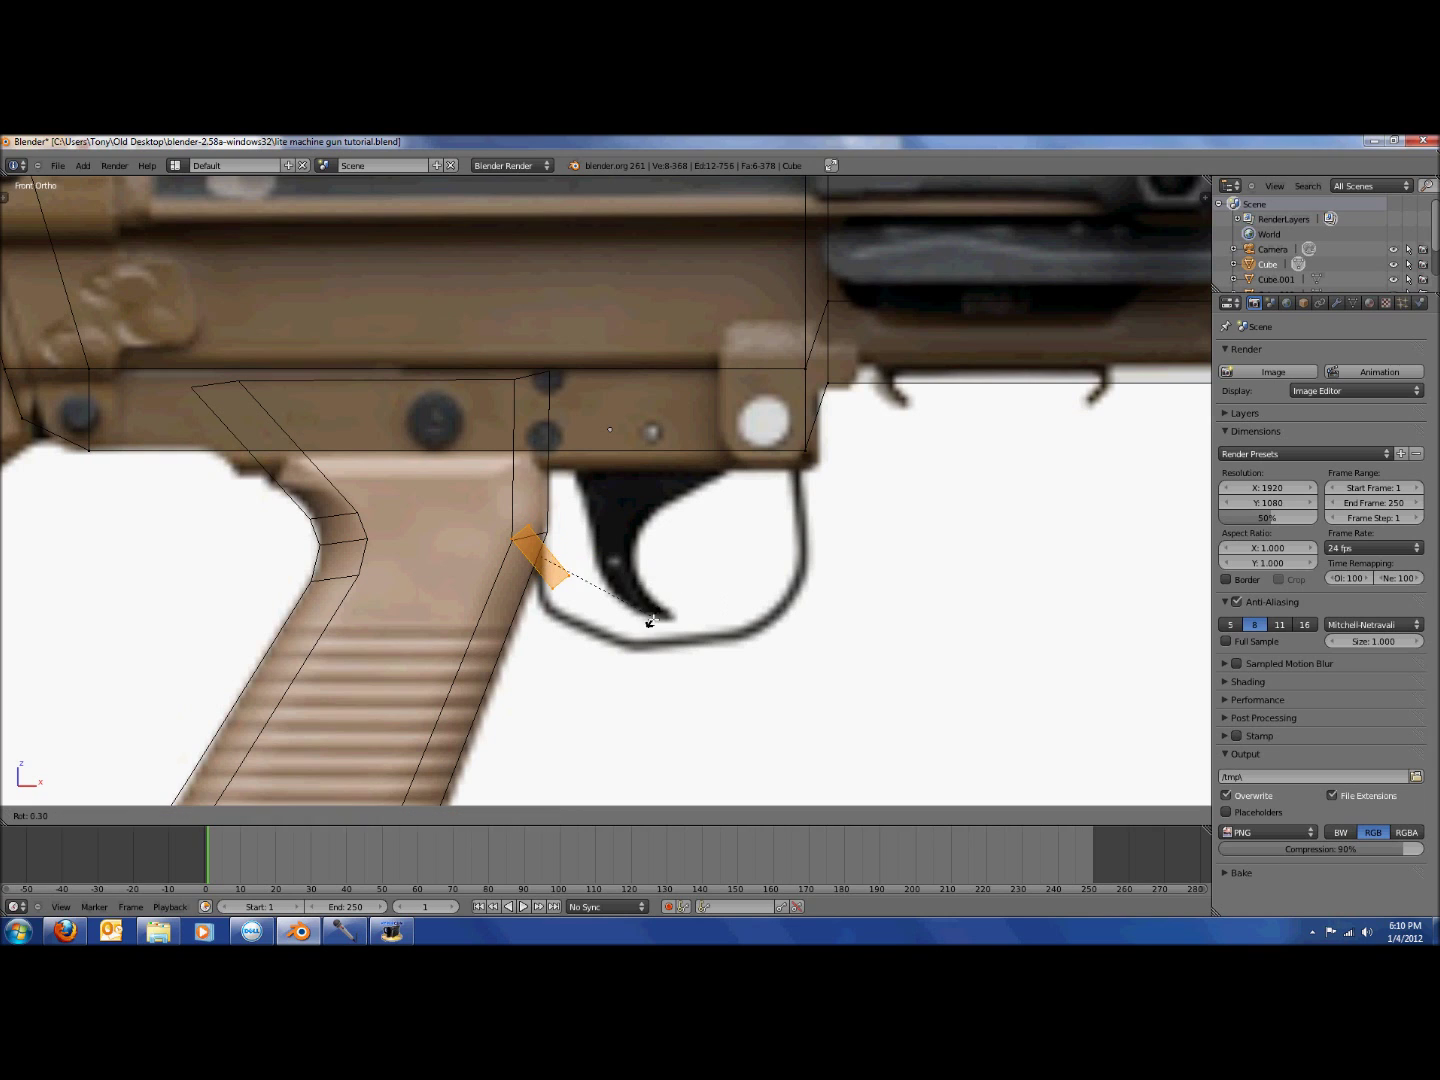
left_click(601, 665)
key("g")
left_click(597, 665)
key("s")
key("x")
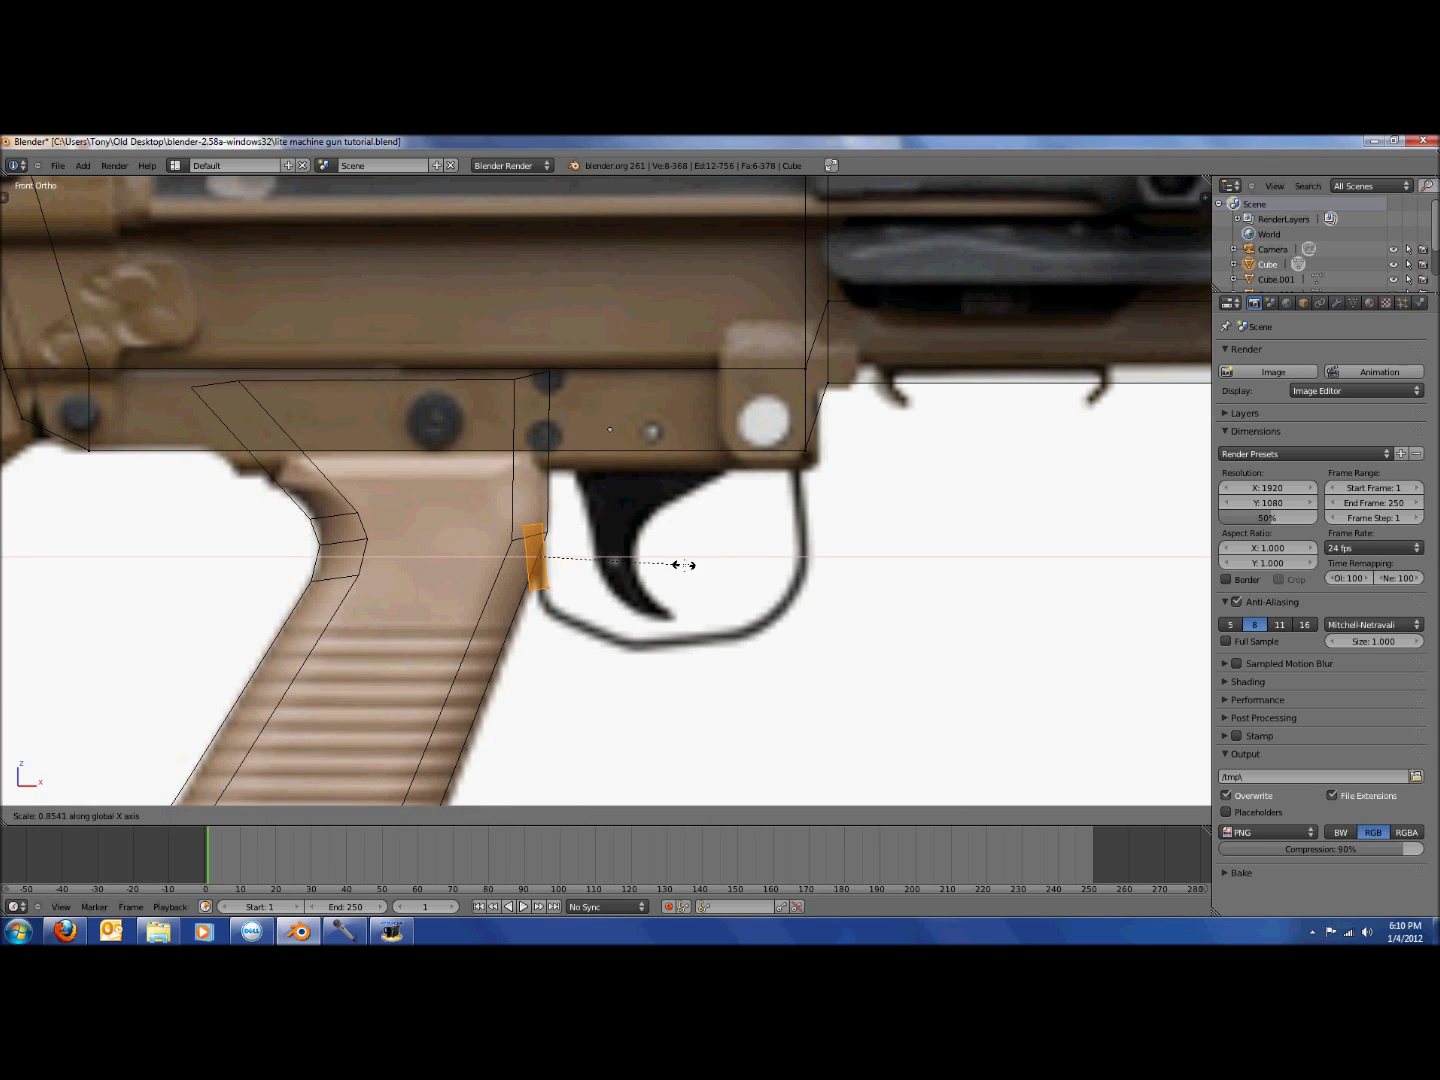
key("Escape")
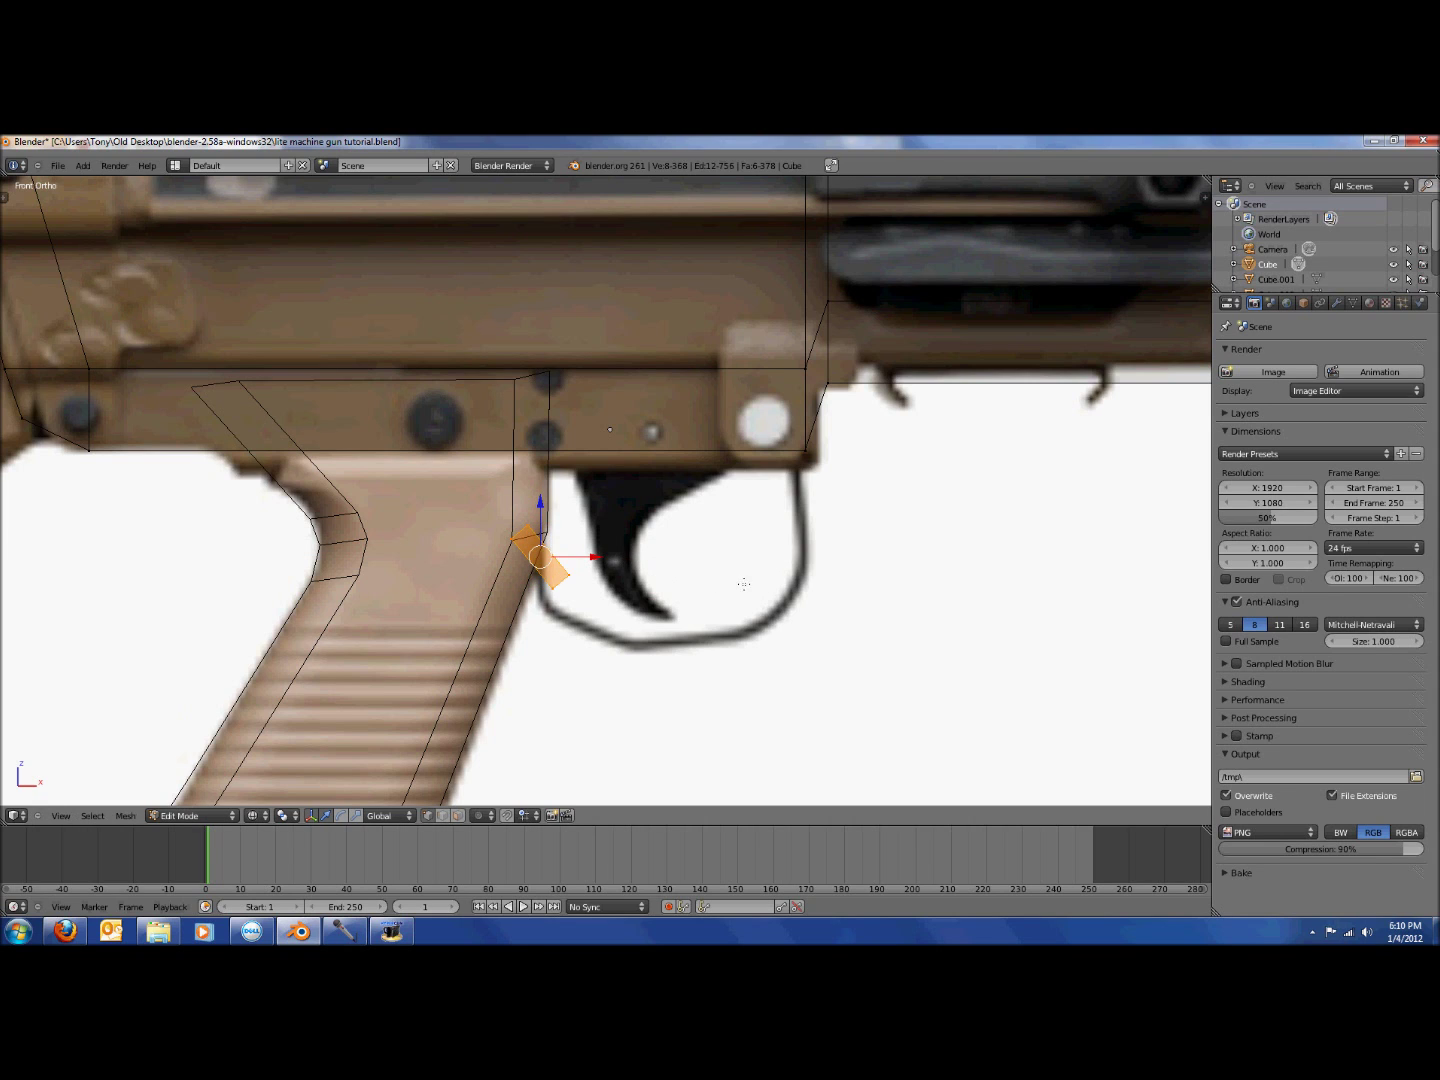
key("ctrl+z")
key("ctrl+z")
key("s")
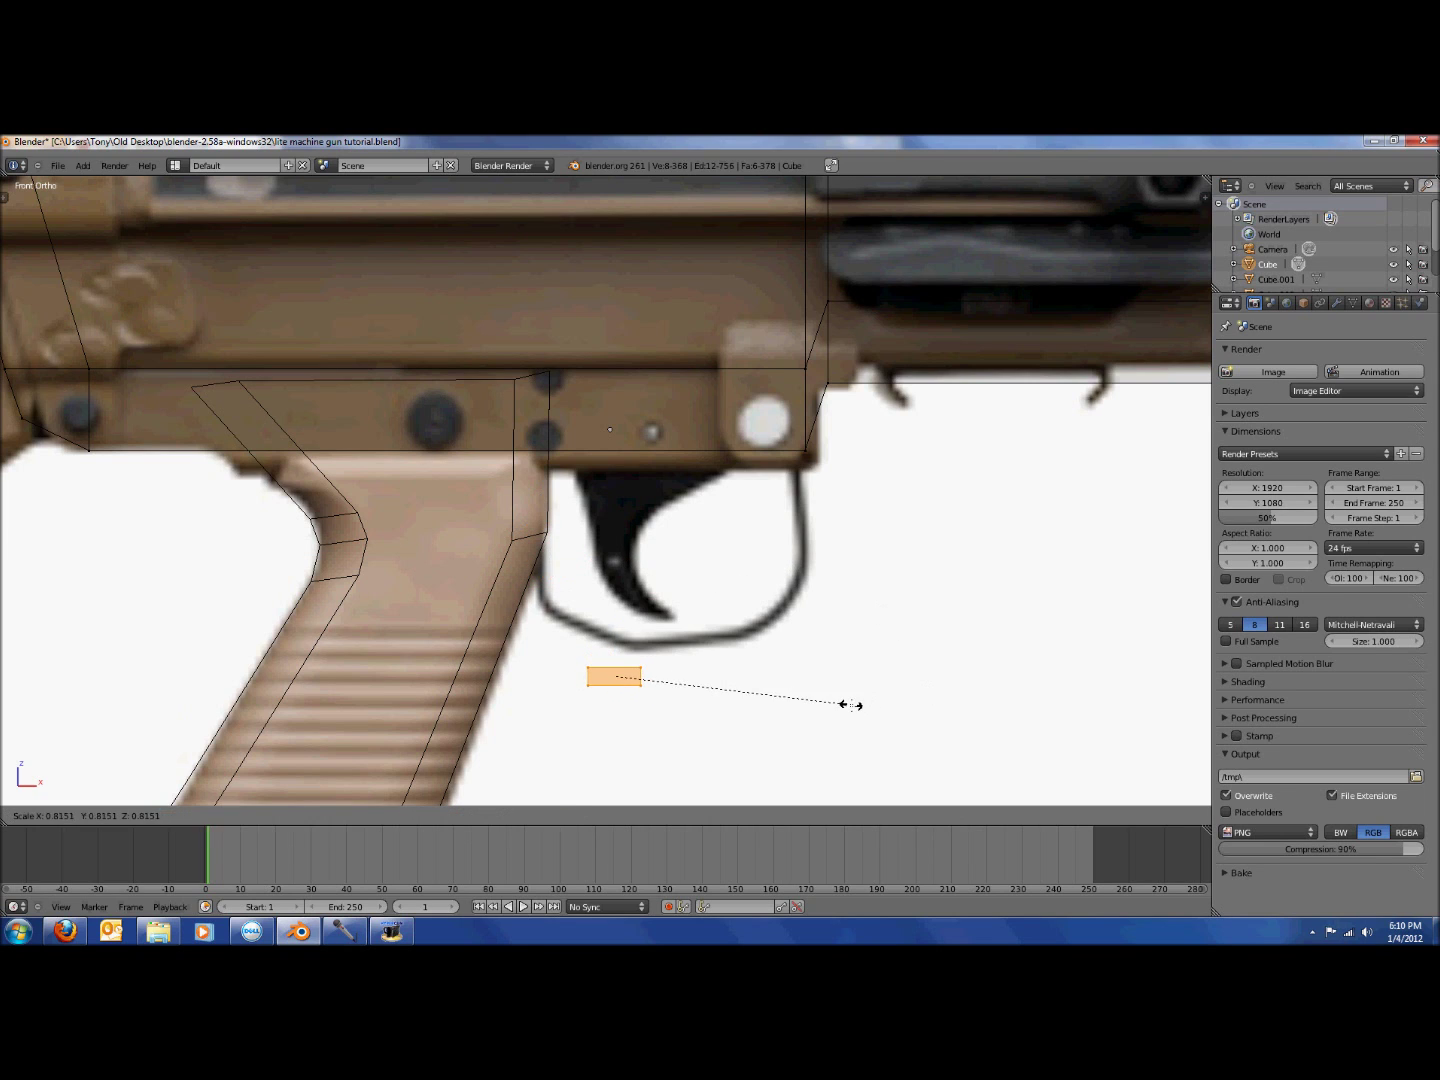
right_click(845, 704)
key("s")
key("x")
right_click(607, 531)
Thin the short bar to about the guard's line thickness by scaling it along Z in two passes.
key("s")
key("z")
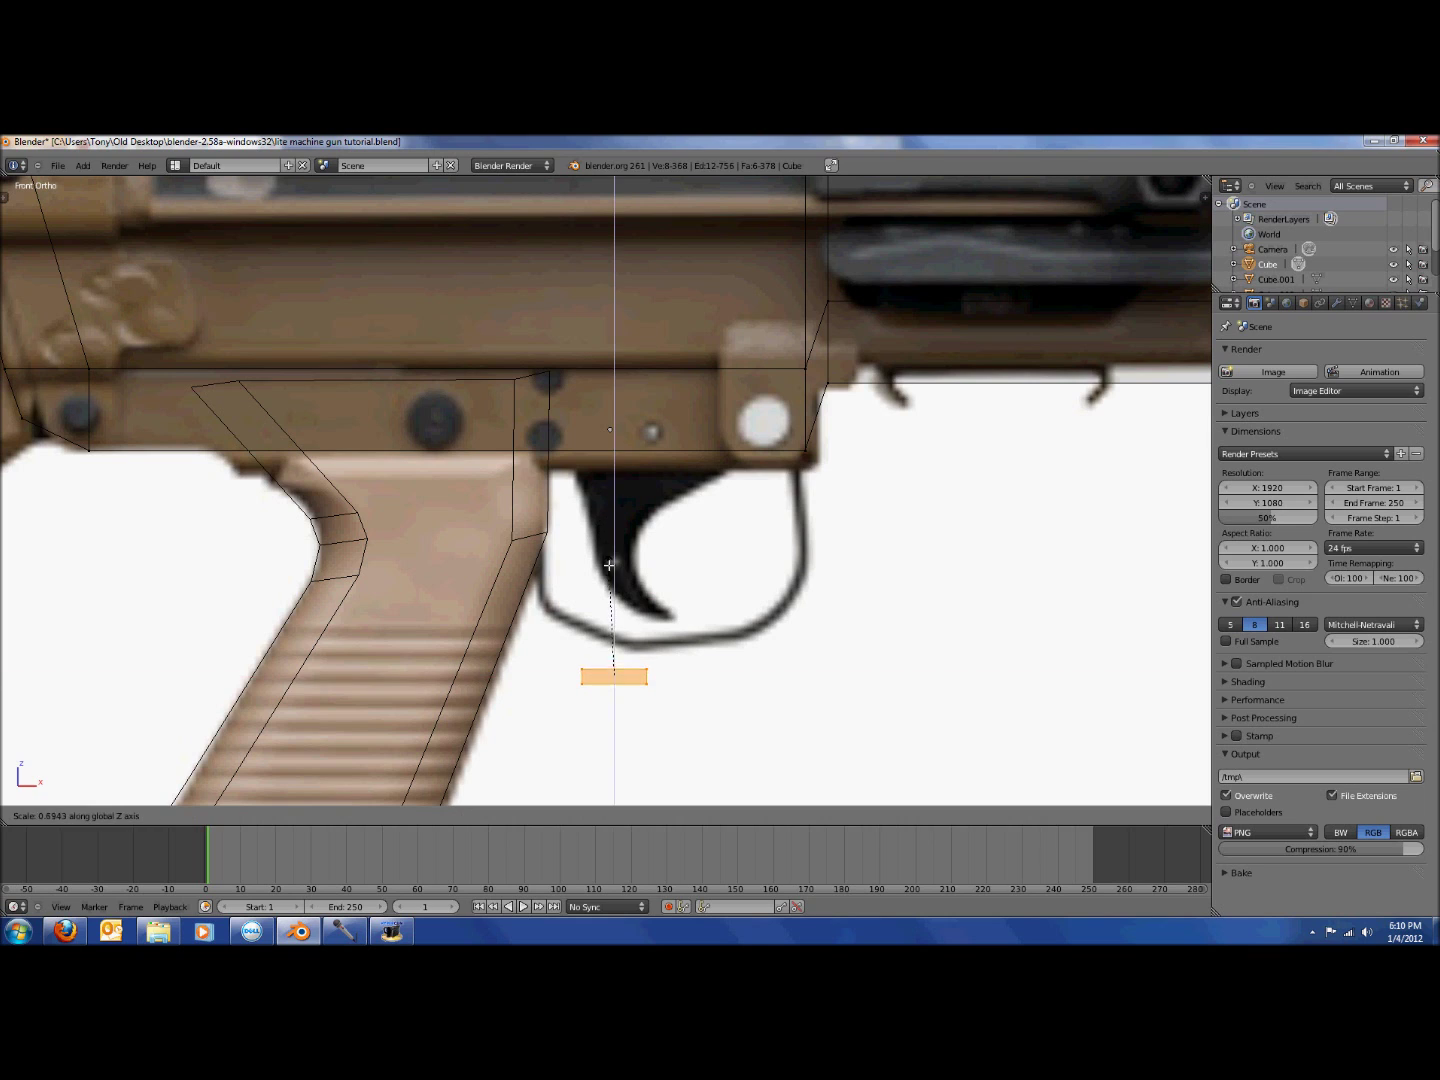
left_click(614, 637)
key("s")
key("z")
left_click(617, 580)
Rotate the whole bar 90° to vertical and move it to the grip's front edge over the guard's rear end.
key("b")
left_click_drag(562, 650, 705, 735)
key("r")
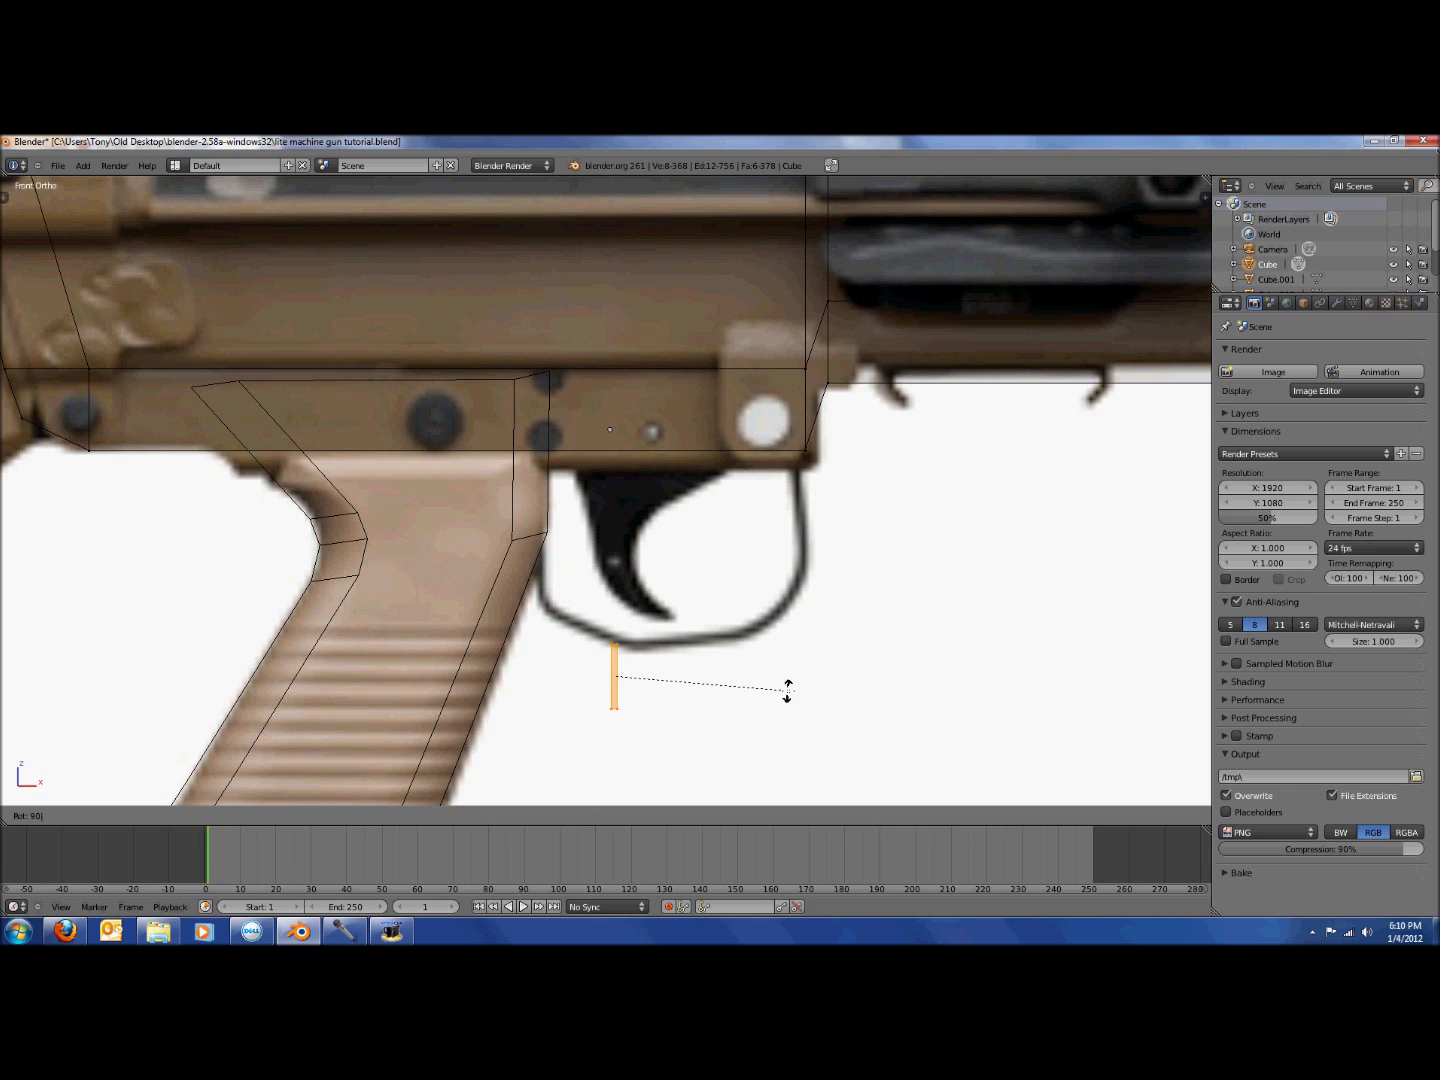
left_click(788, 690)
key("g")
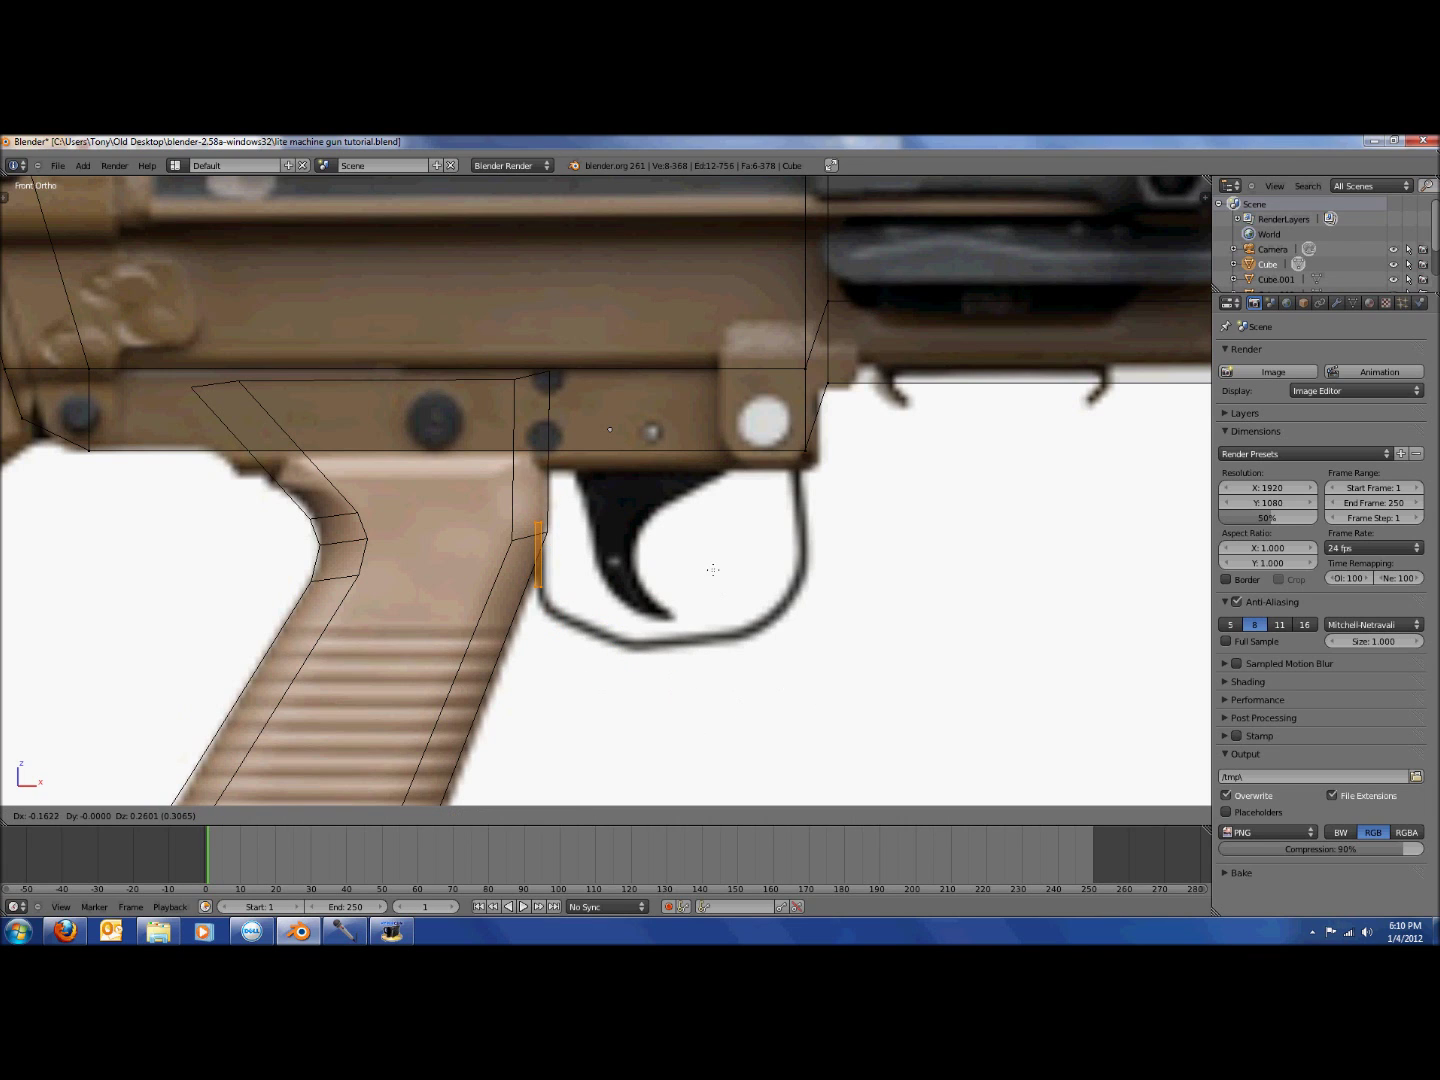
left_click(717, 570)
Extrude the bar's lower end down to the rear bend of the guard outline.
key("a")
key("b")
left_click_drag(533, 577, 584, 626)
key("e")
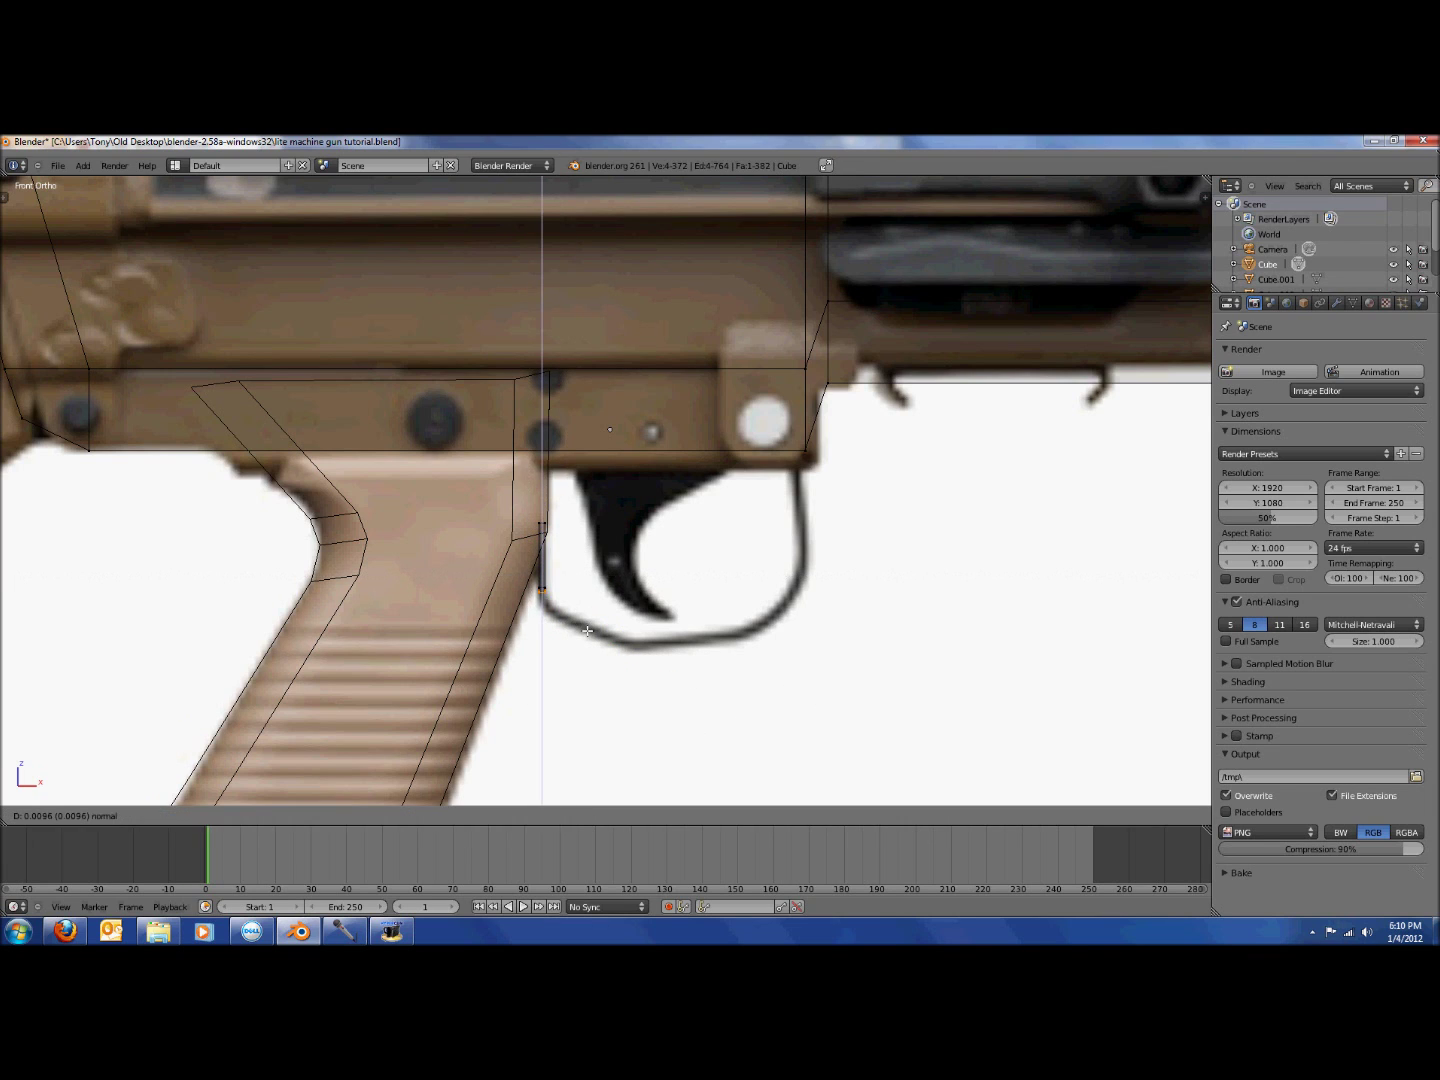
key("z")
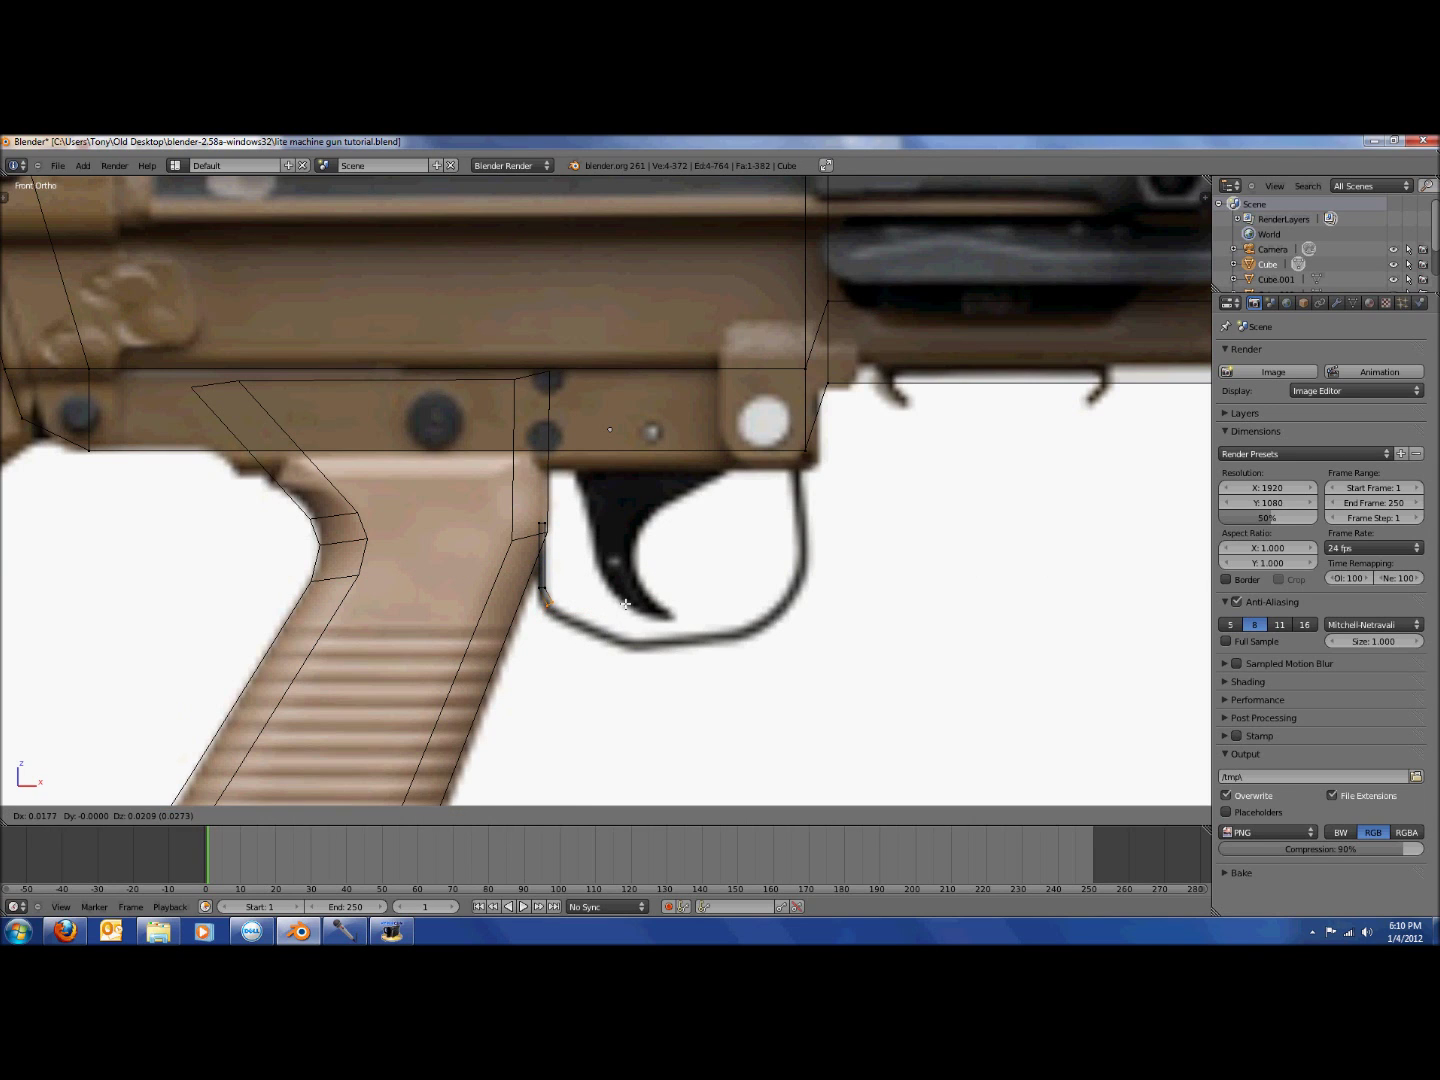
left_click(621, 607)
Extrude the end face from the rear bend forward to the guard's lowest bend.
key("e")
key("z")
left_click(748, 614)
Extrude a segment forward along the guard's underside, then rotate, position and scale its end to match the outline.
key("e")
key("z")
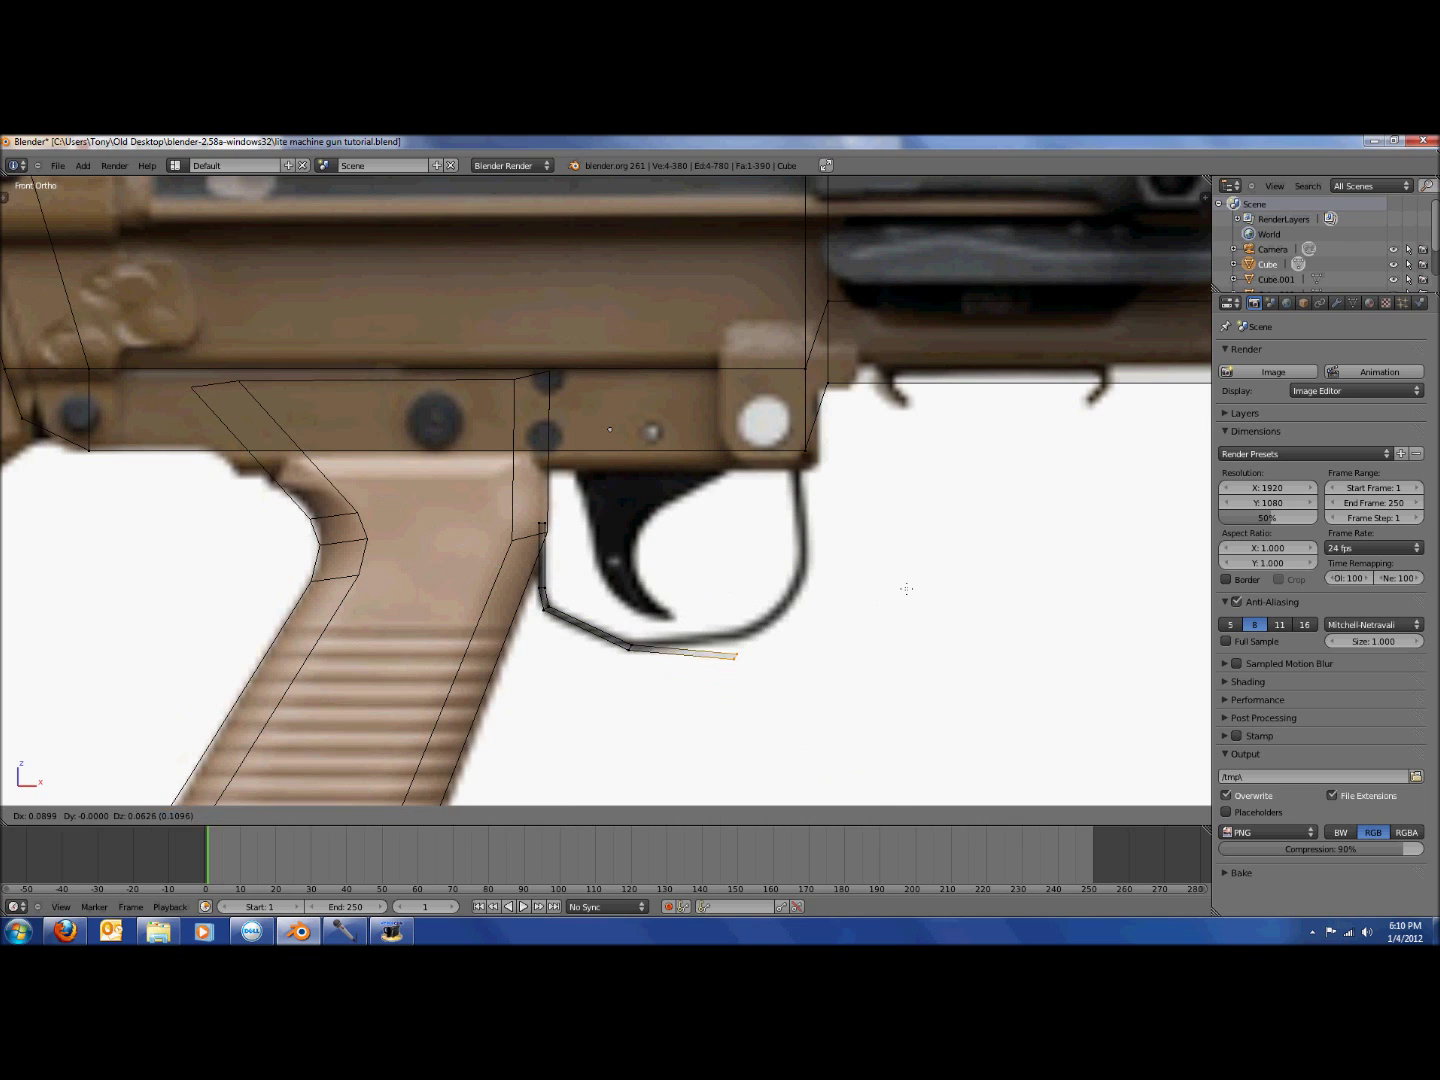
key("r")
left_click(789, 511)
key("g")
left_click(849, 602)
key("s")
left_click(839, 607)
Extrude a segment into the guard's front curve, and rotate and move its end onto the lower part of the curve.
key("e")
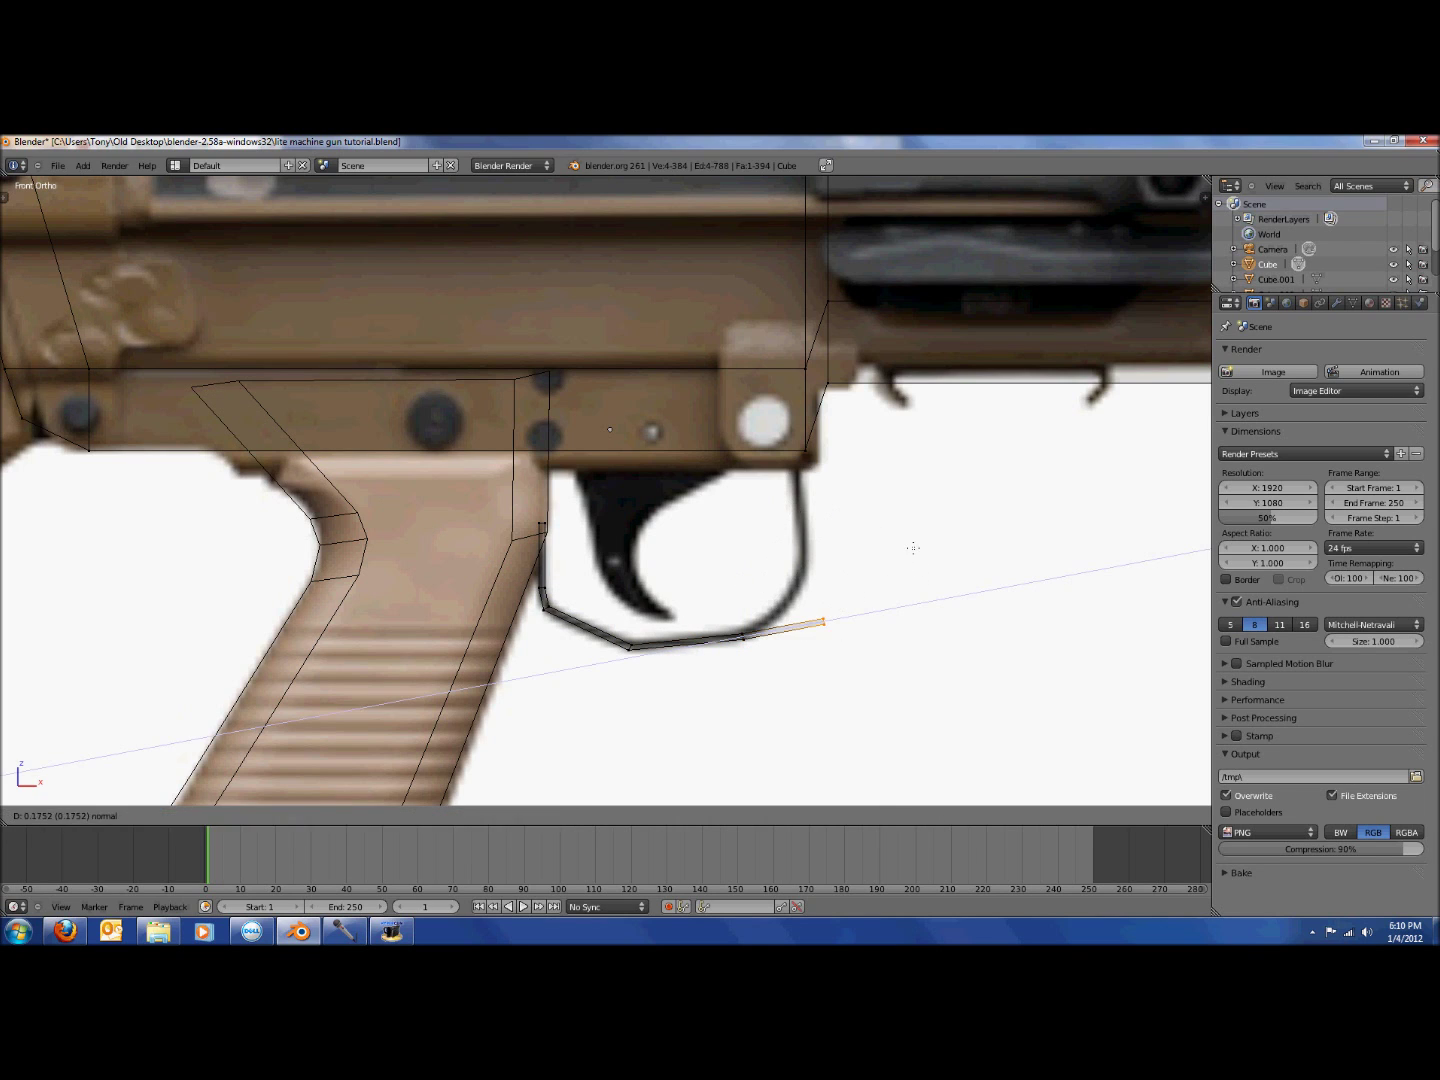
left_click(888, 496)
key("r")
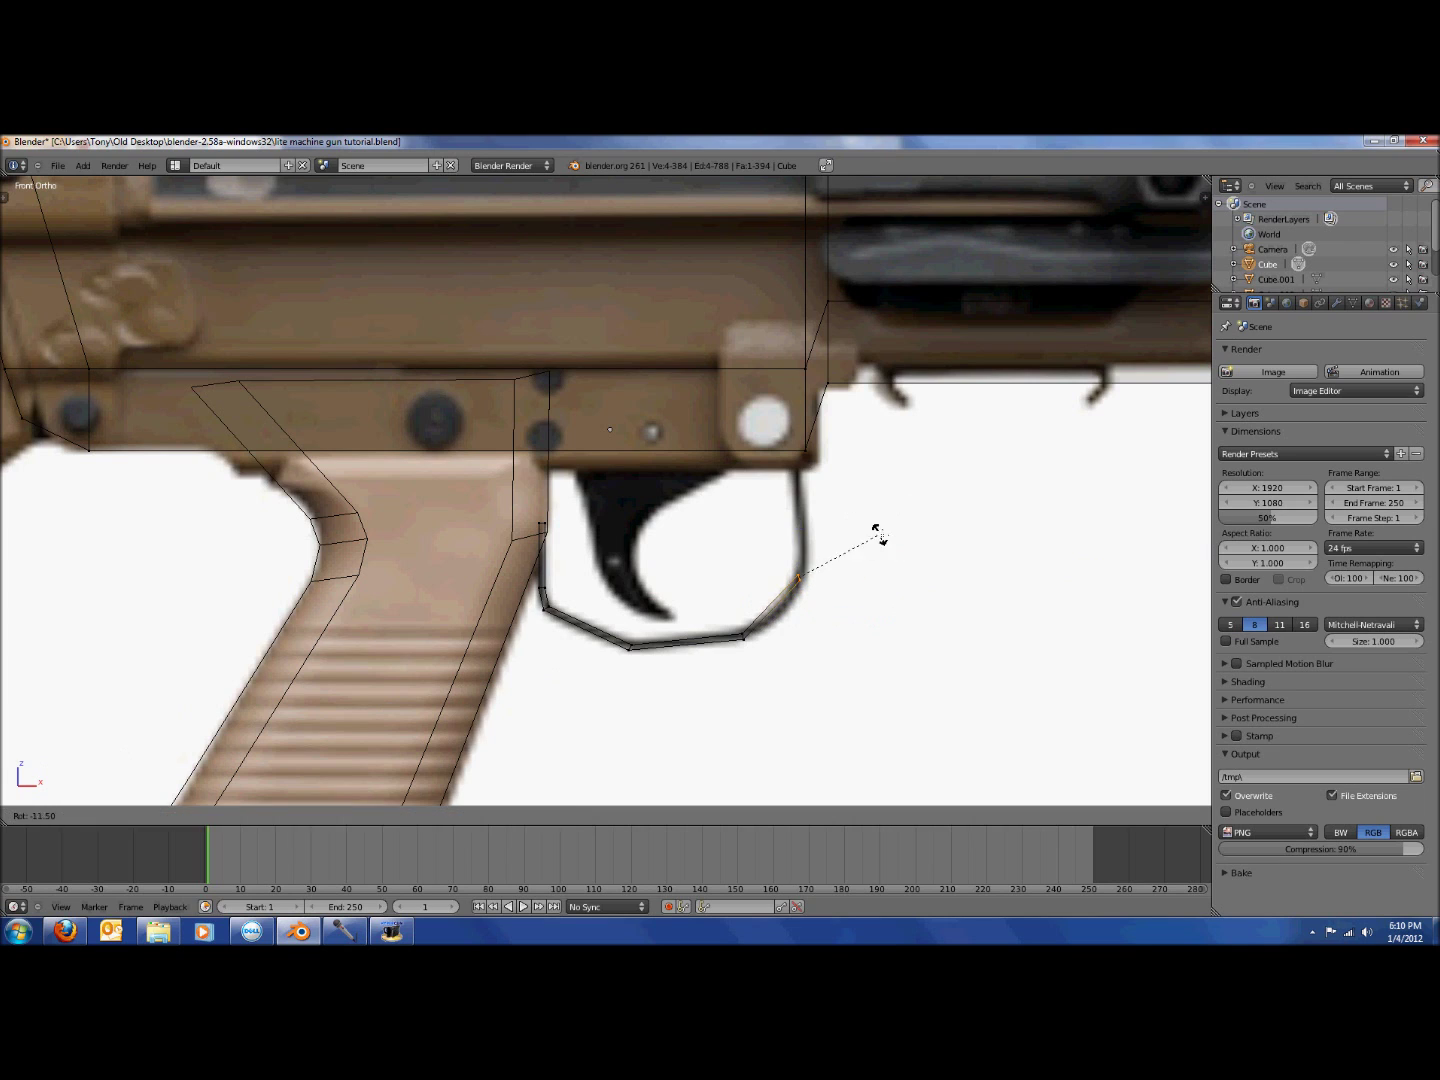
left_click(840, 505)
key("g")
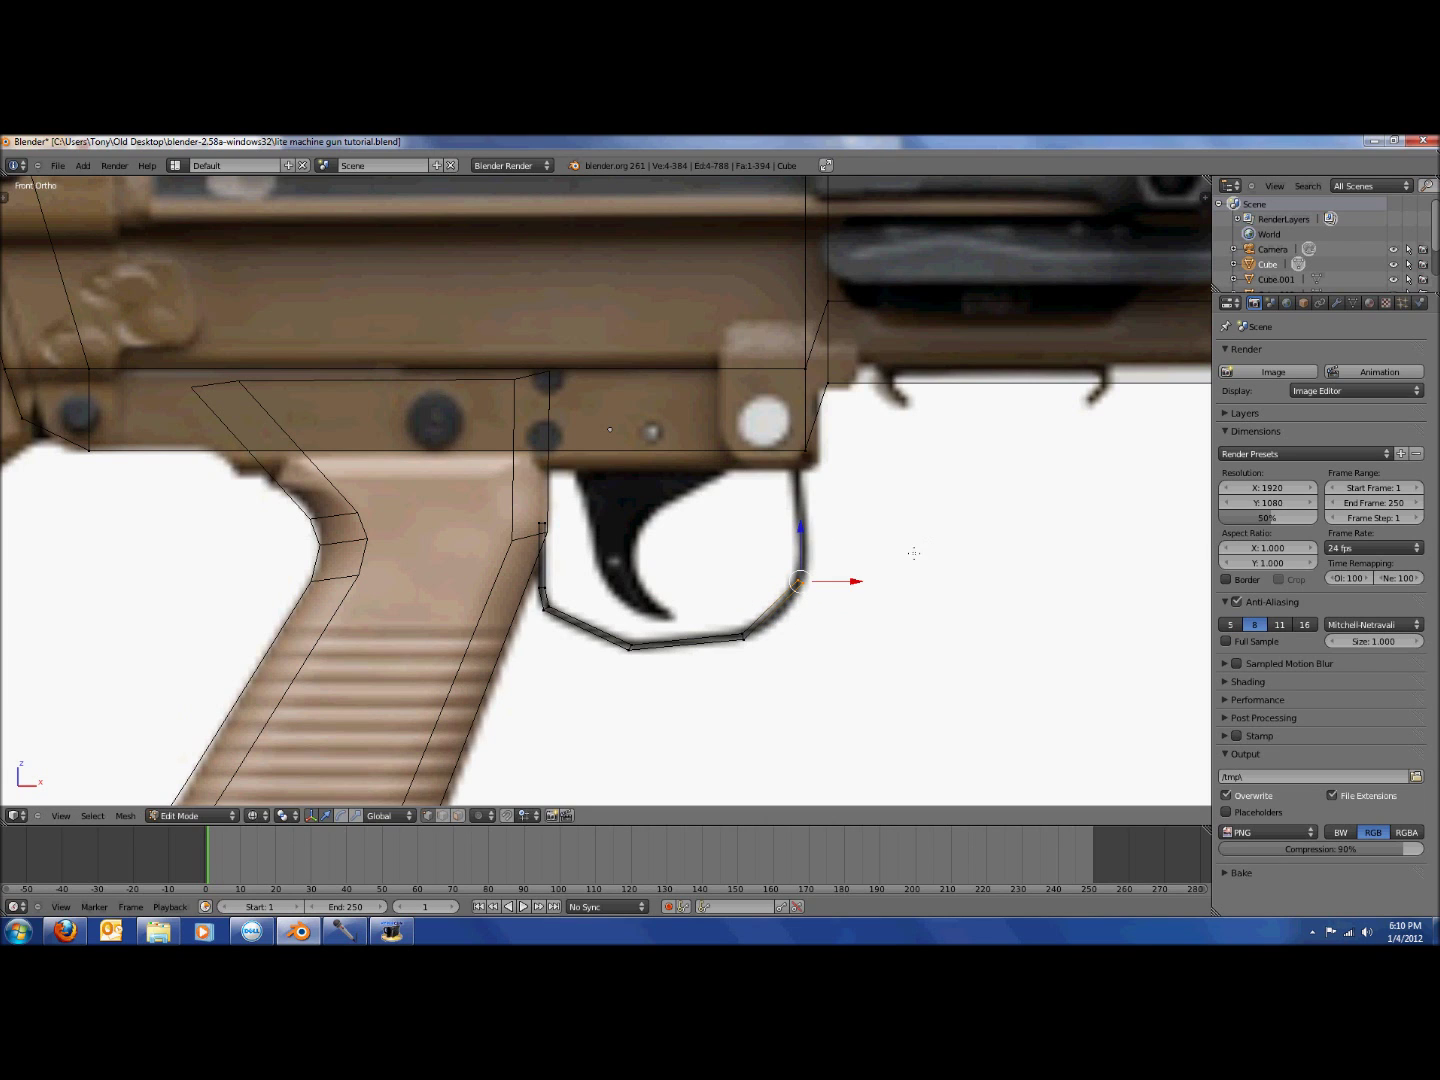
left_click(858, 606)
key("r")
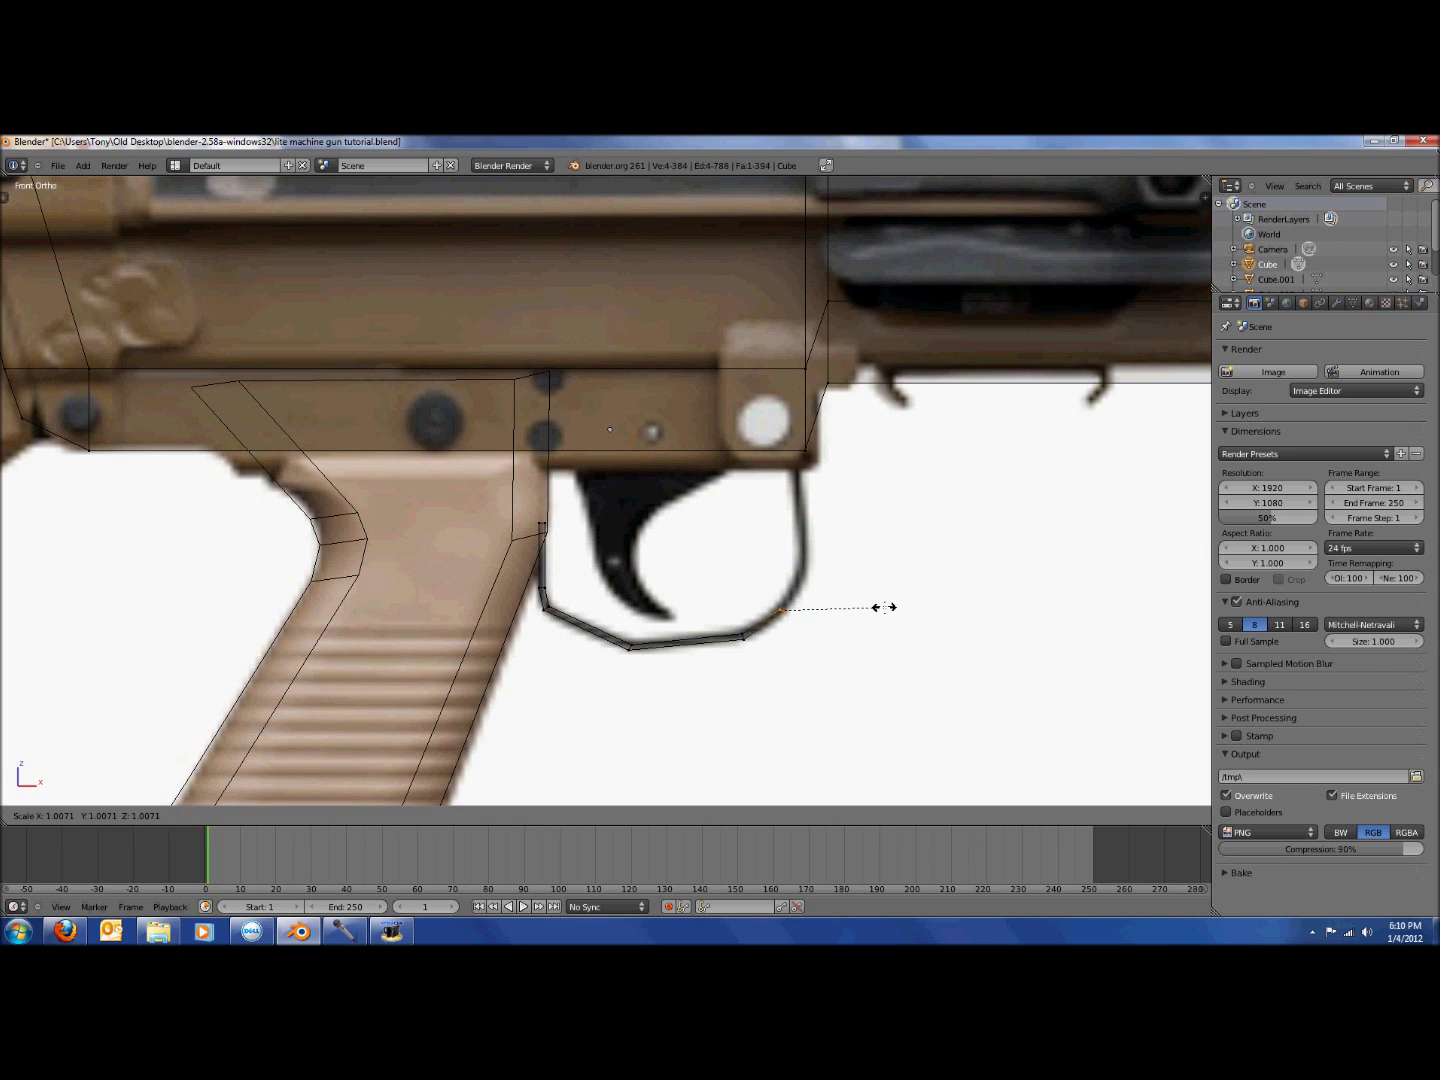
key("Escape")
Extrude the next segment up to the top of the front curve, rotating and scaling its end to fit.
key("e")
key("r")
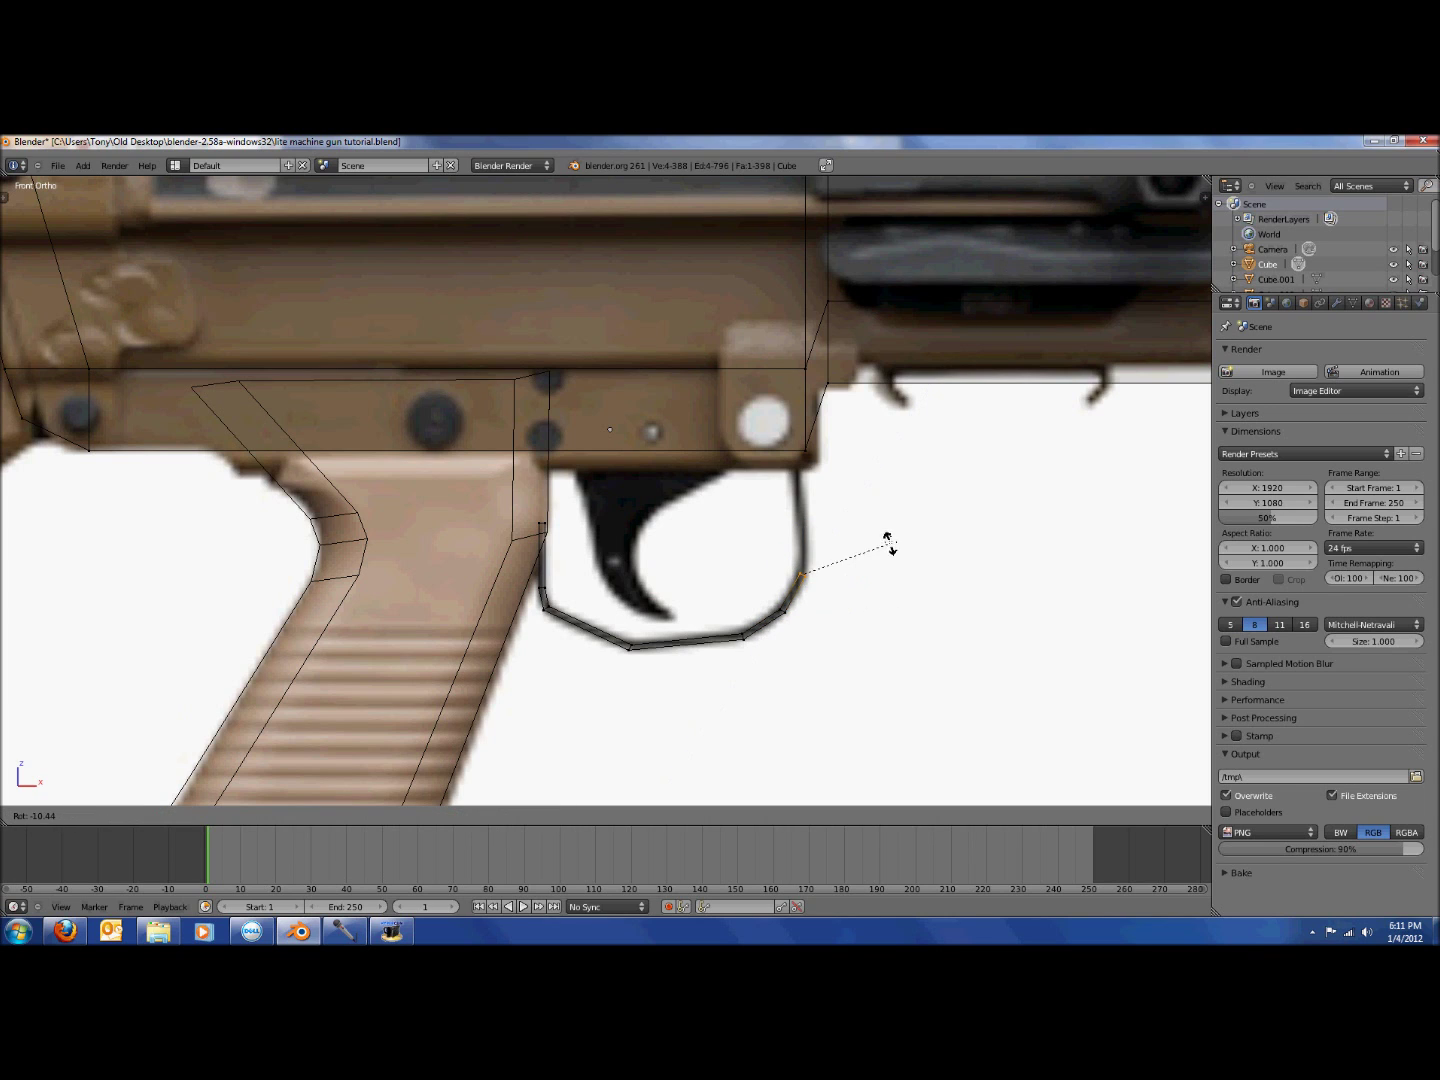
left_click(896, 494)
key("s")
left_click(902, 493)
Extrude the guard's front segment up to the receiver and move its end to meet the receiver's underside.
key("e")
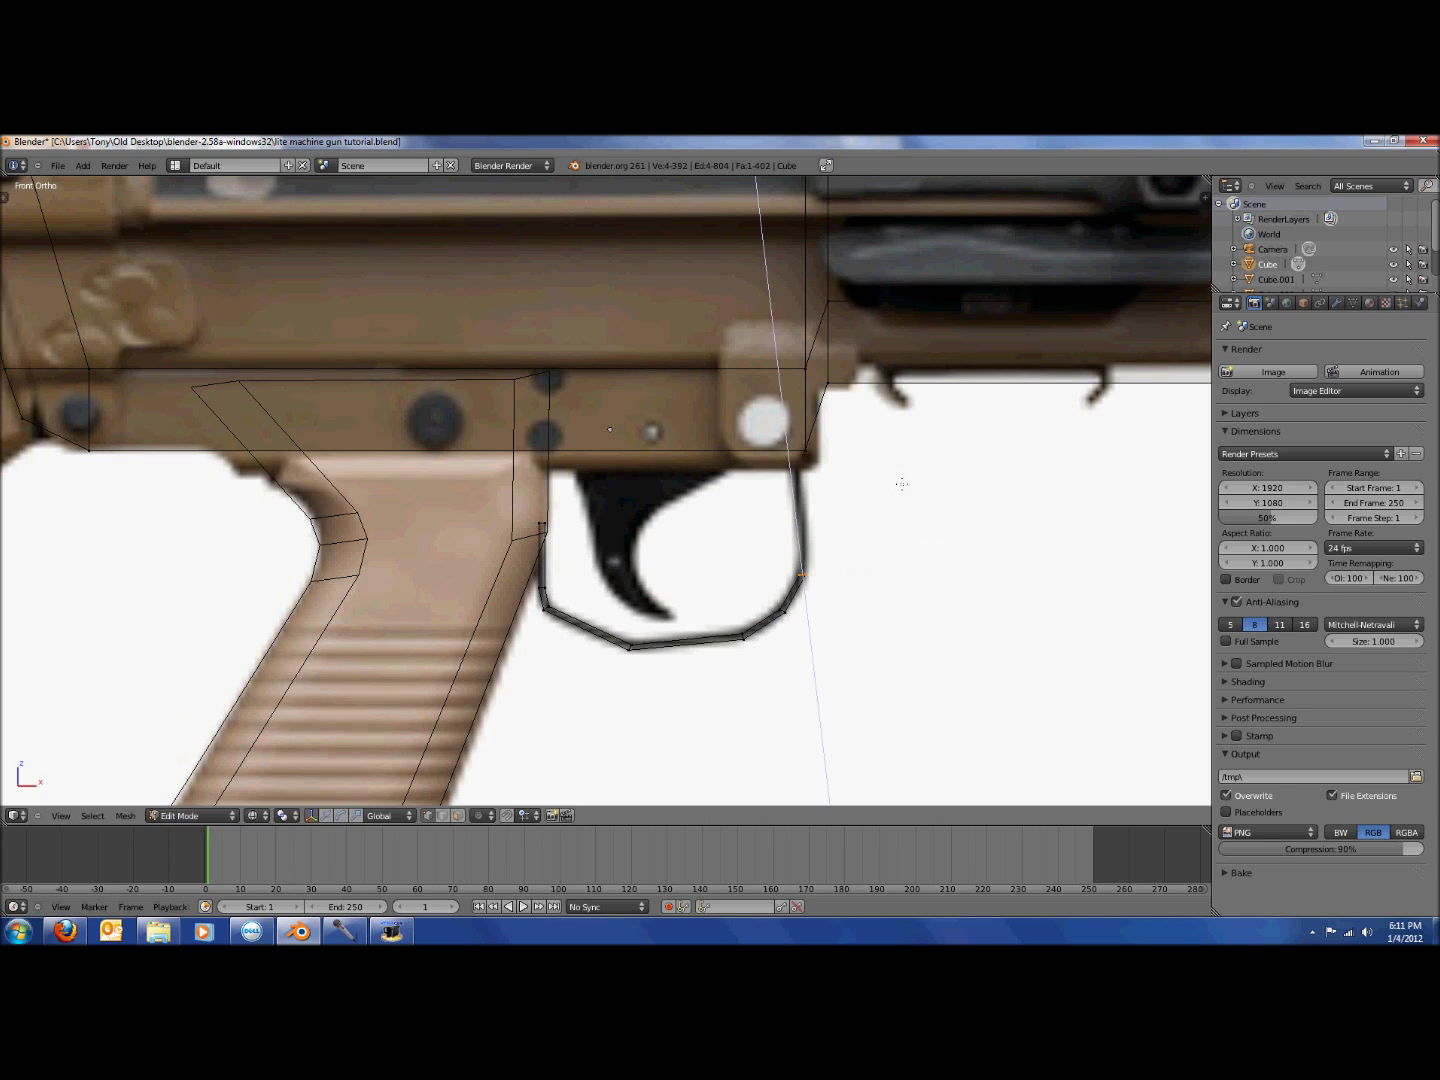
left_click(898, 413)
key("g")
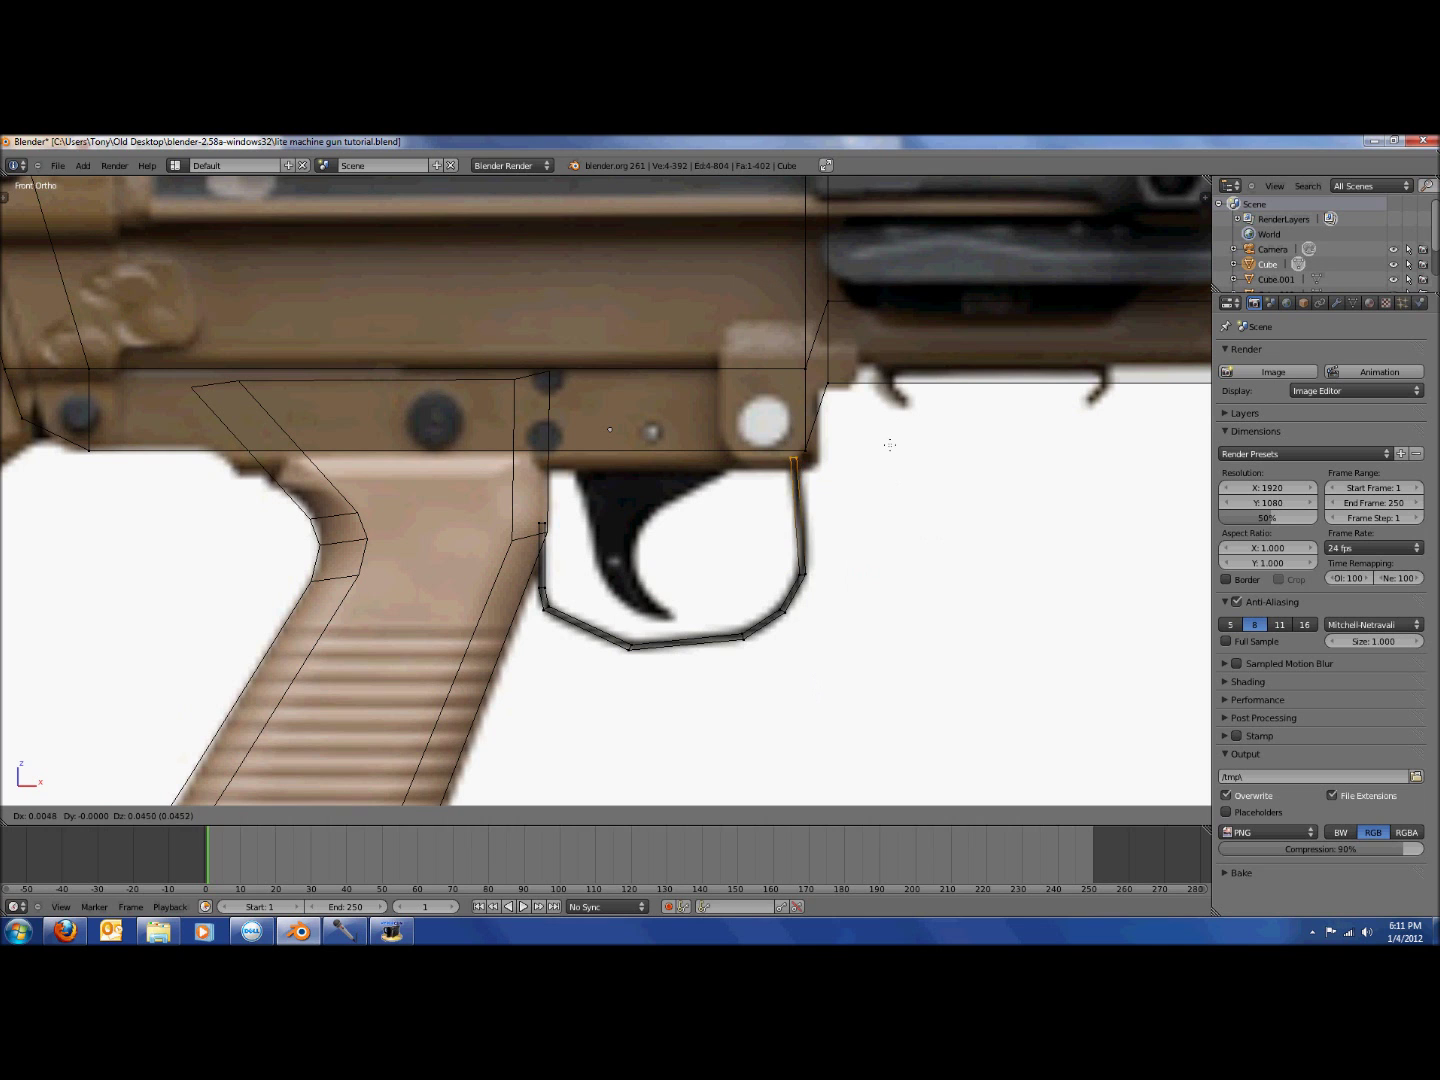
left_click(891, 439)
Inspect the trigger guard in shaded Object Mode from an angle, and save the file over the existing one.
key("x")
key("z")
key("Tab")
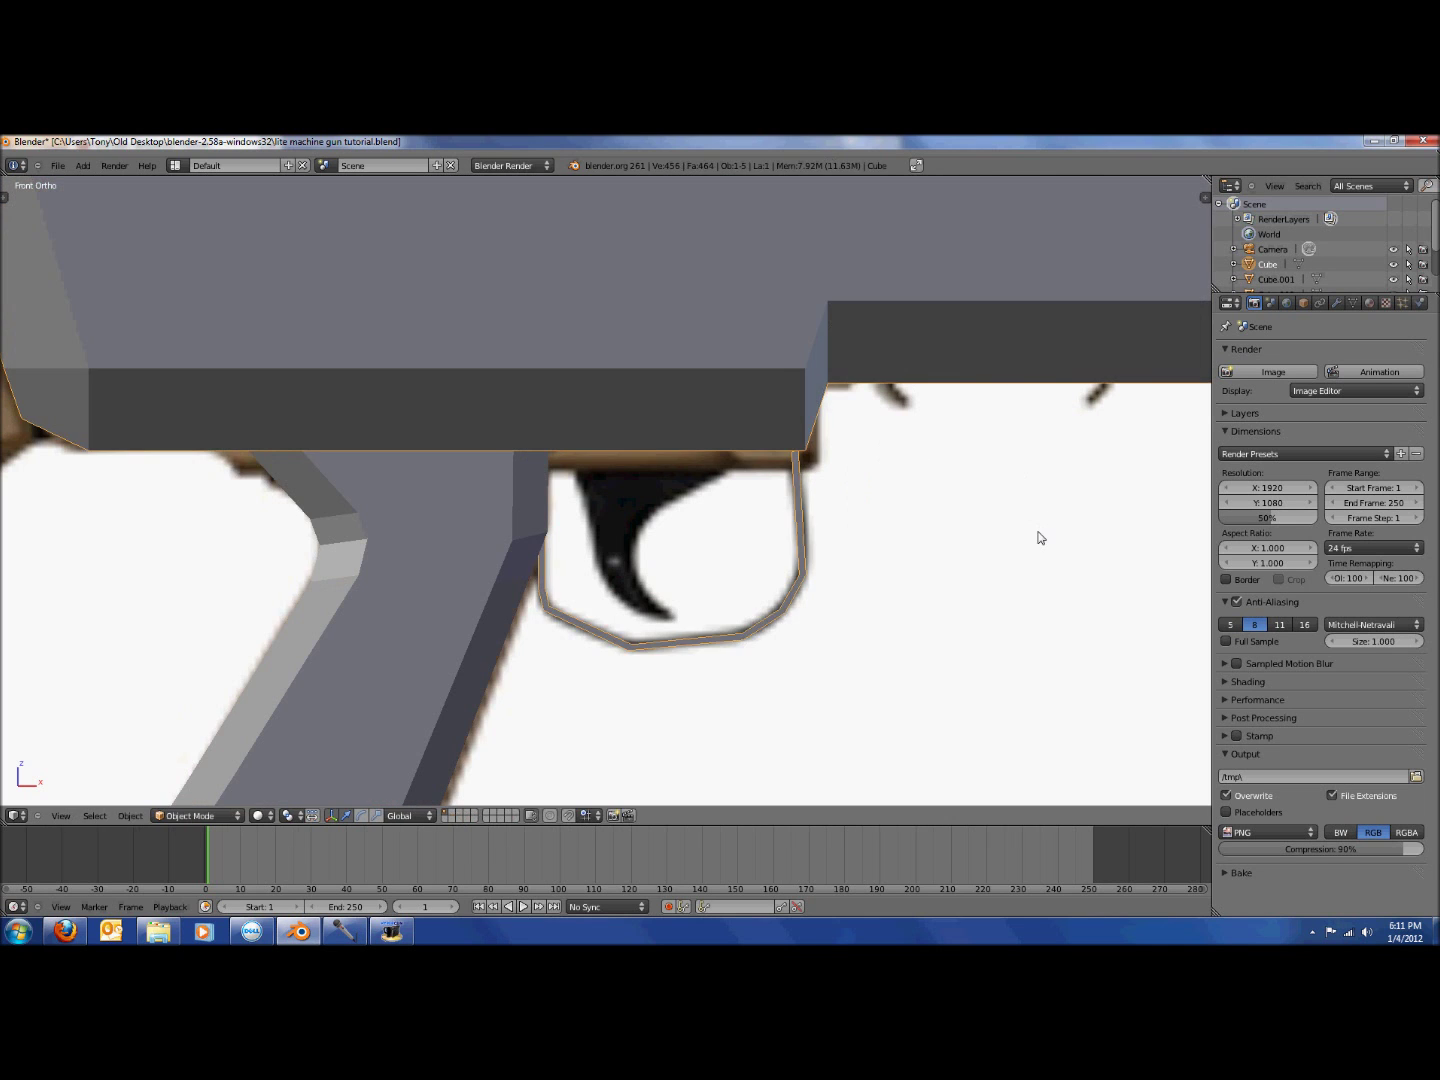
middle_click_drag(1037, 532, 903, 505)
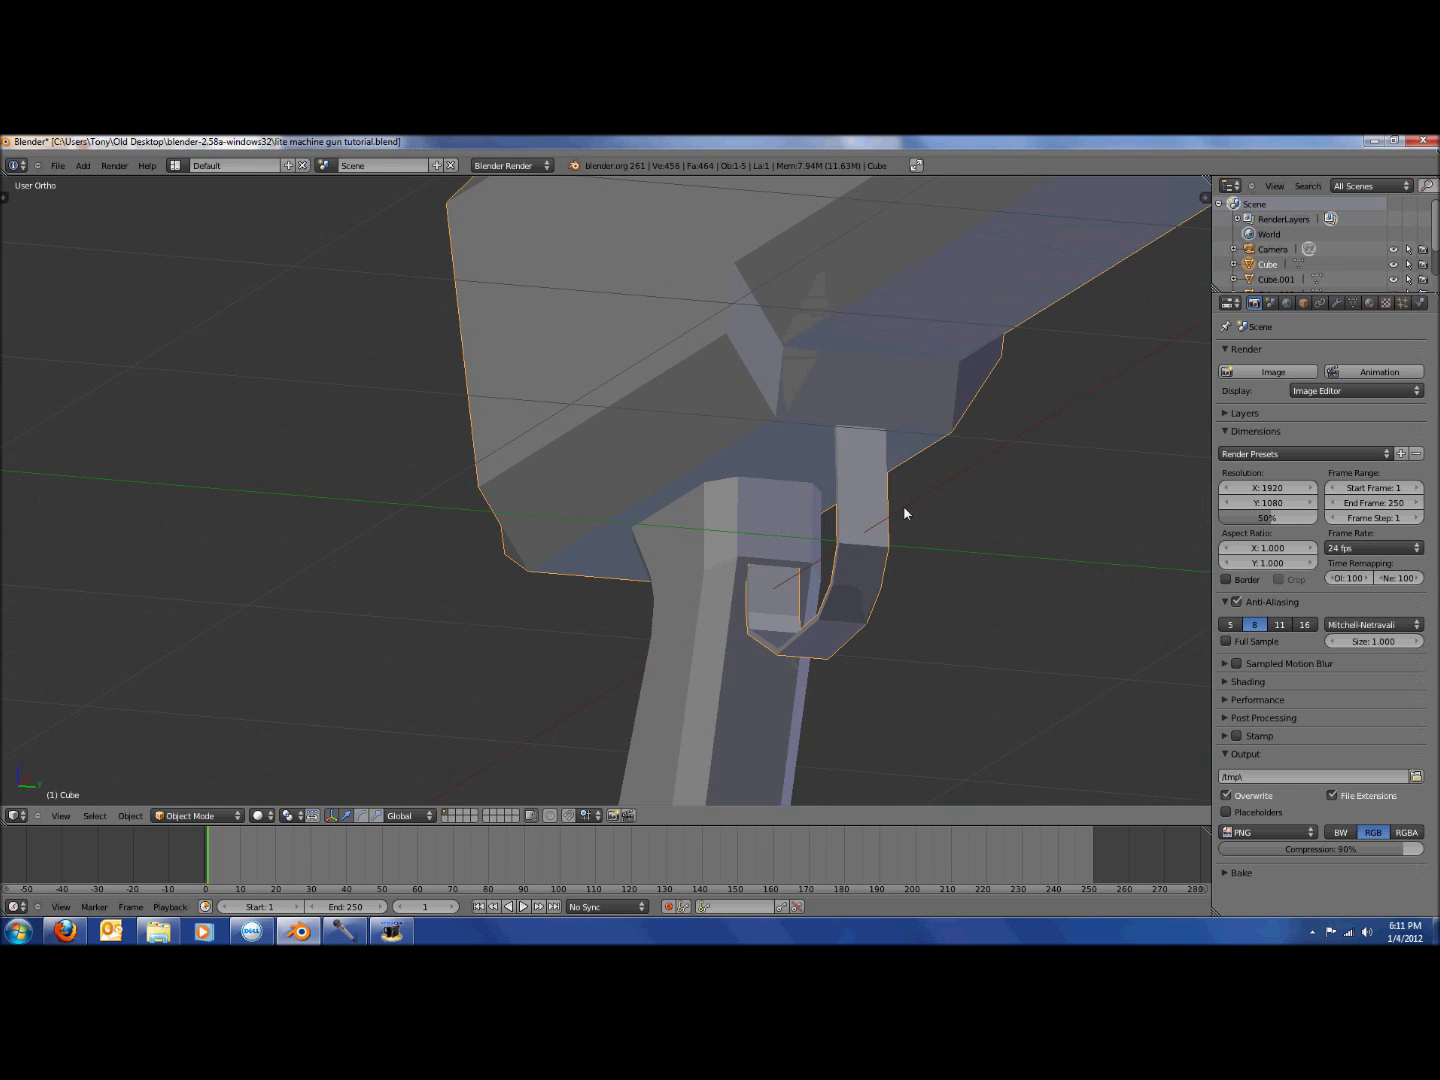
key("ctrl+s")
left_click(905, 509)
Add a loop cut to the trigger guard's lower rear segment and move it onto the reference curve in front view.
key("KP_1")
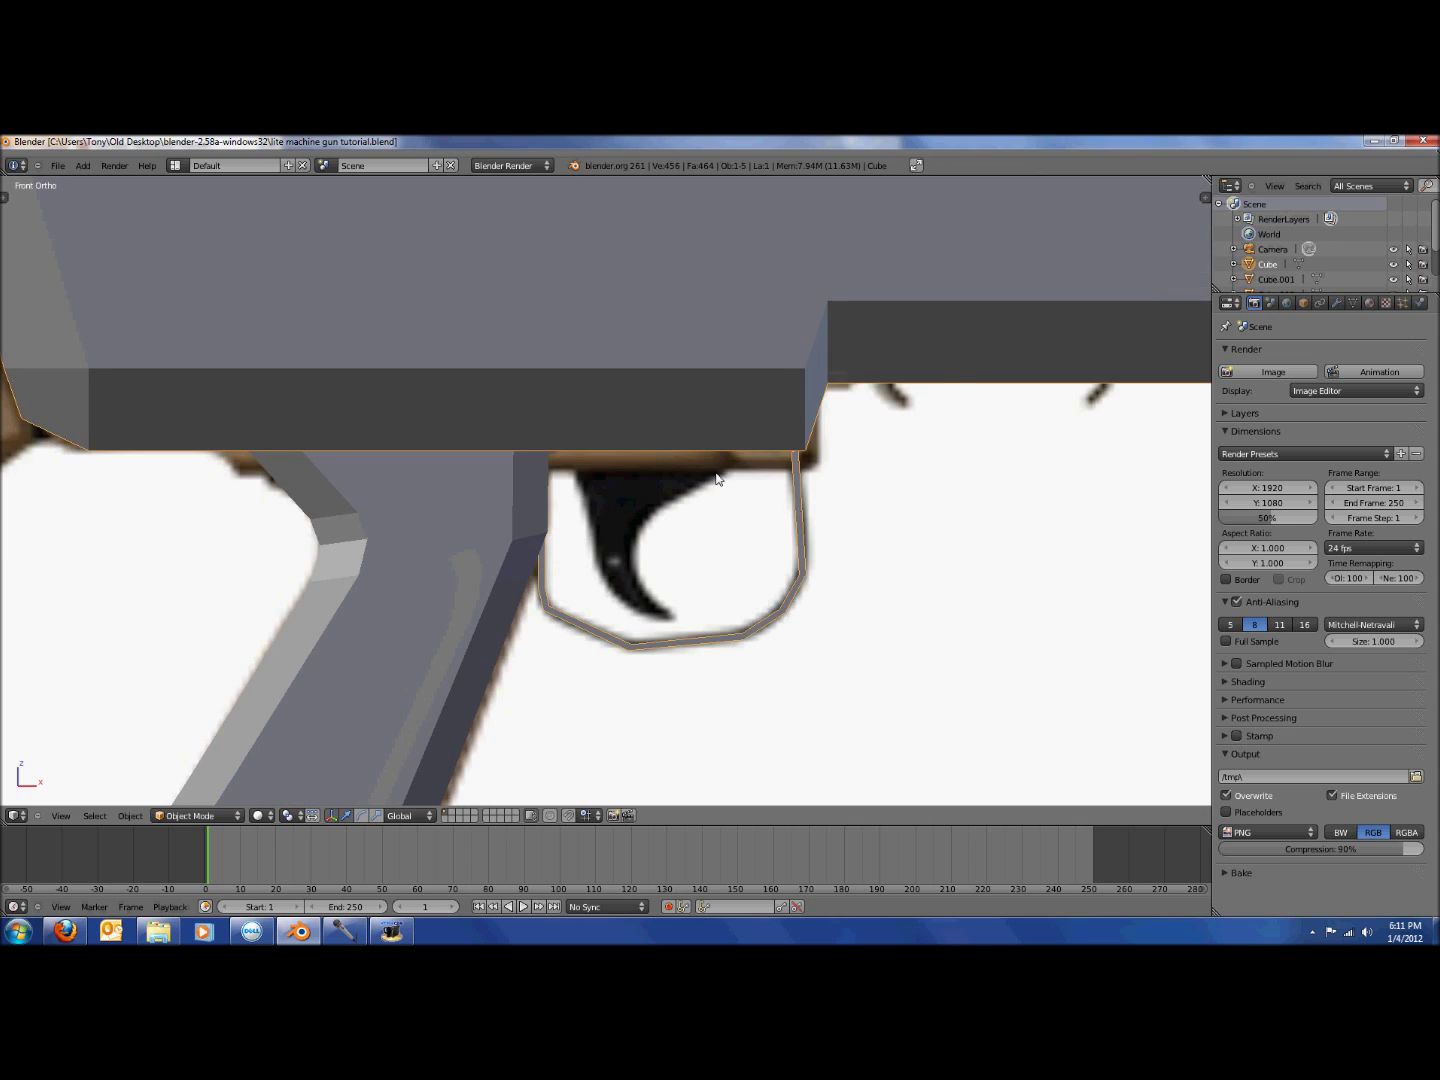
scroll(753, 578, "up", 2)
scroll(754, 579, "up", 1)
key("Tab")
key("z")
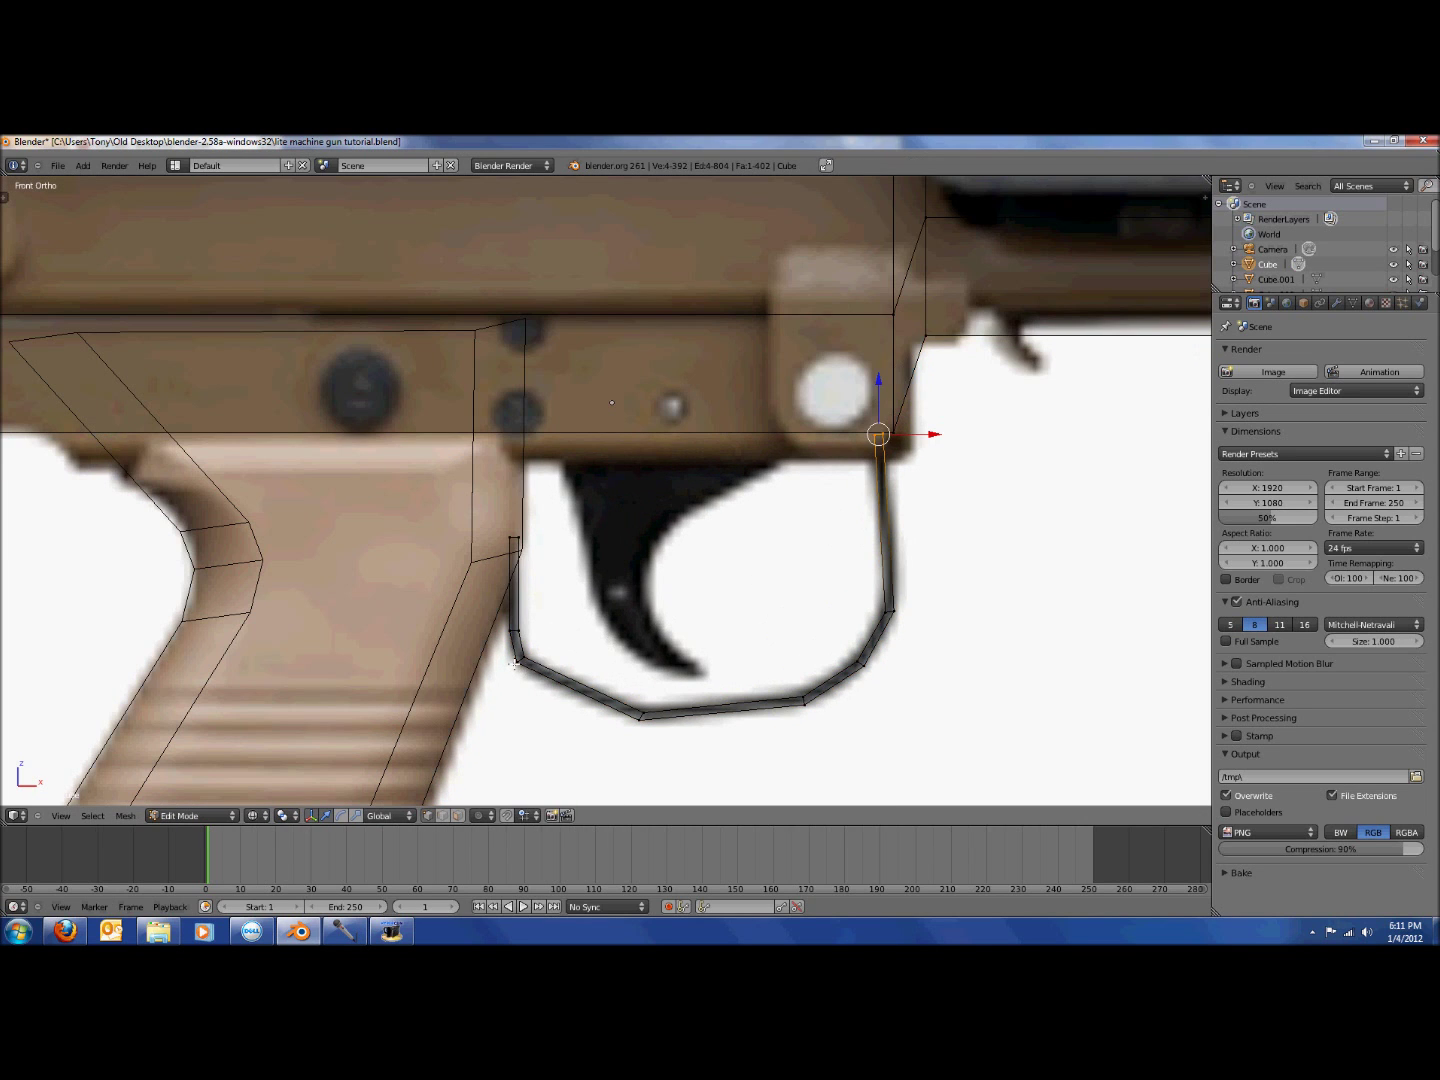
key("a")
key("b")
left_click_drag(507, 649, 540, 672)
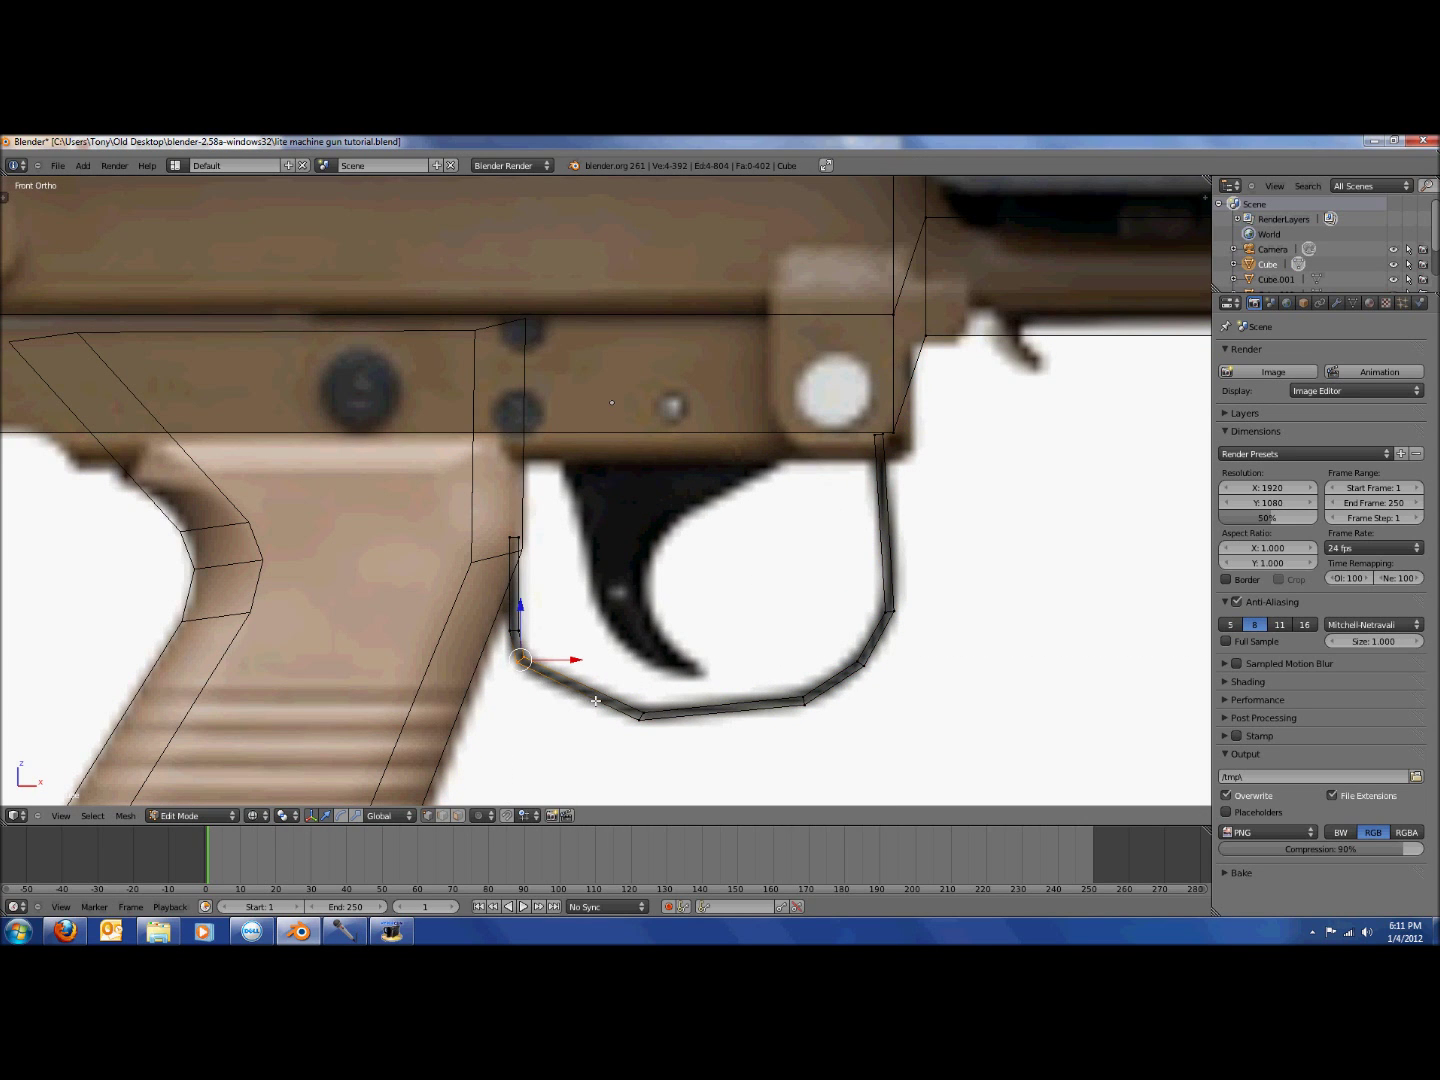
key("ctrl+r")
left_click(580, 690)
key("g")
left_click(658, 706)
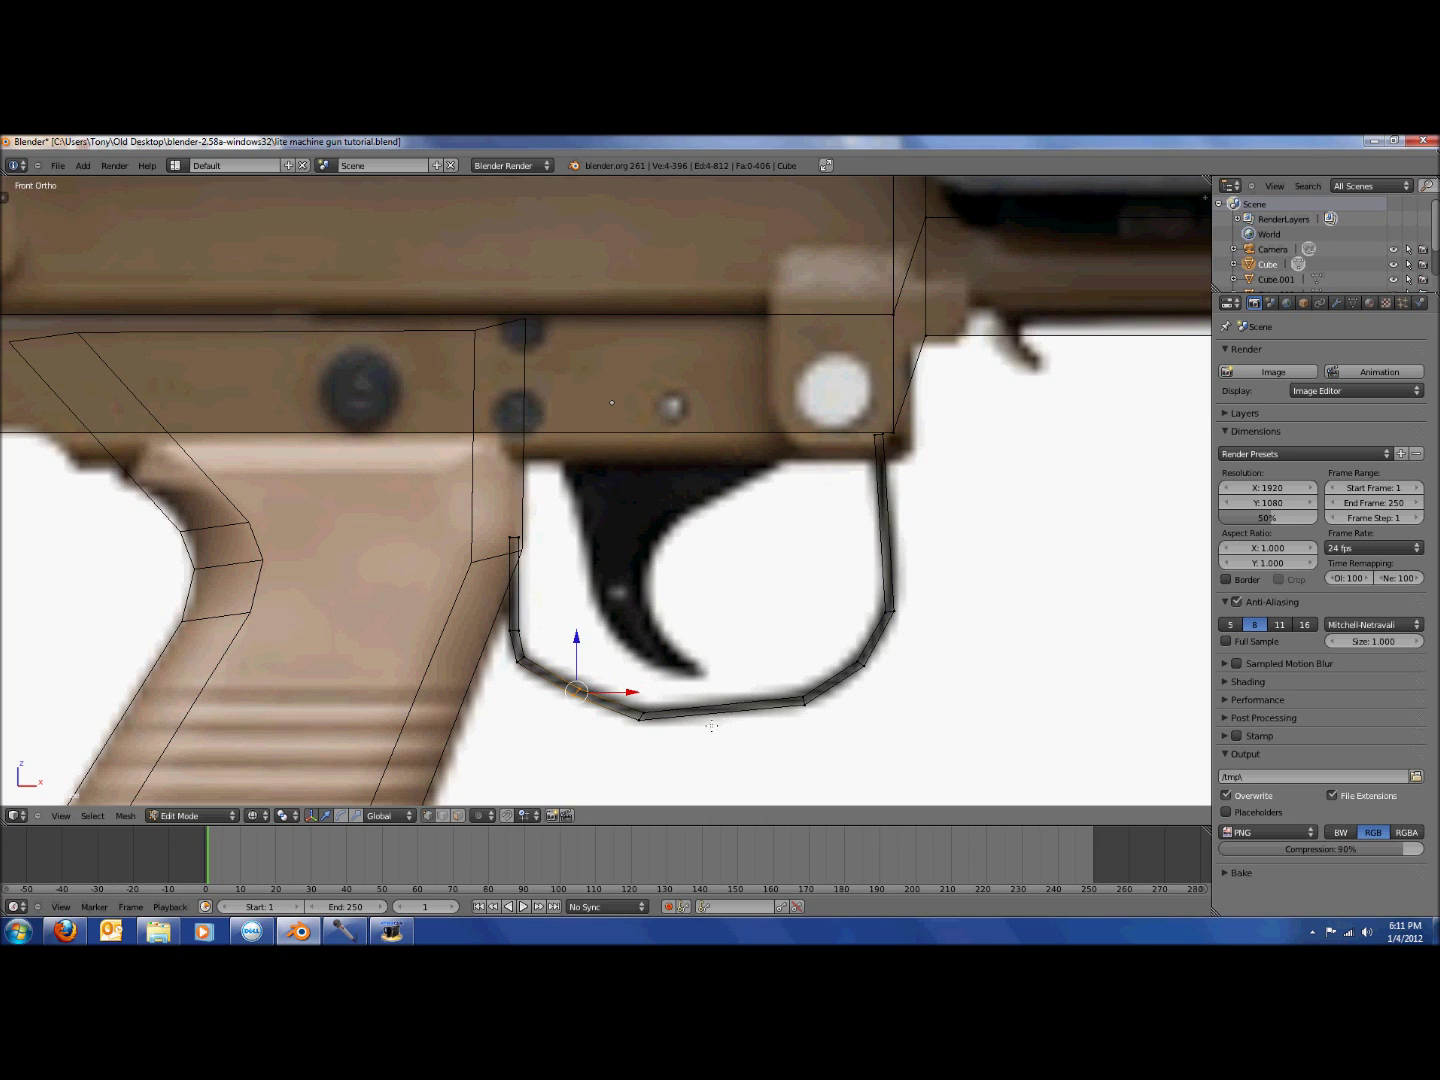
Add a loop cut to the trigger guard's bottom segment and move it down onto the reference curve.
key("ctrl+r")
left_click(740, 713)
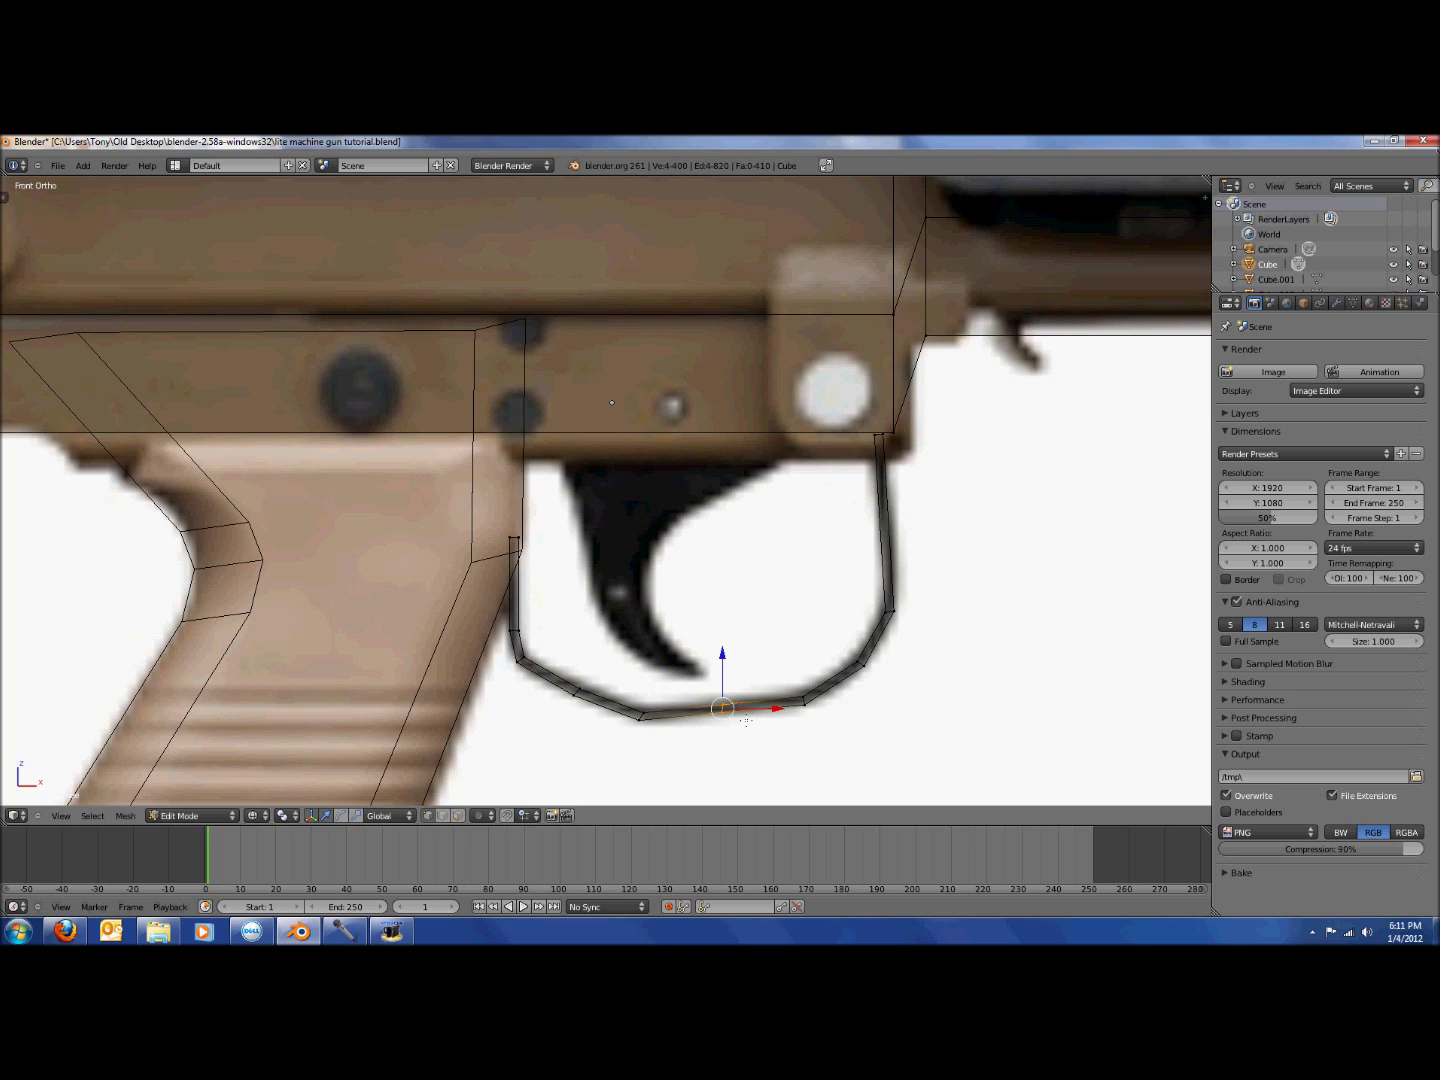
key("g")
left_click(752, 730)
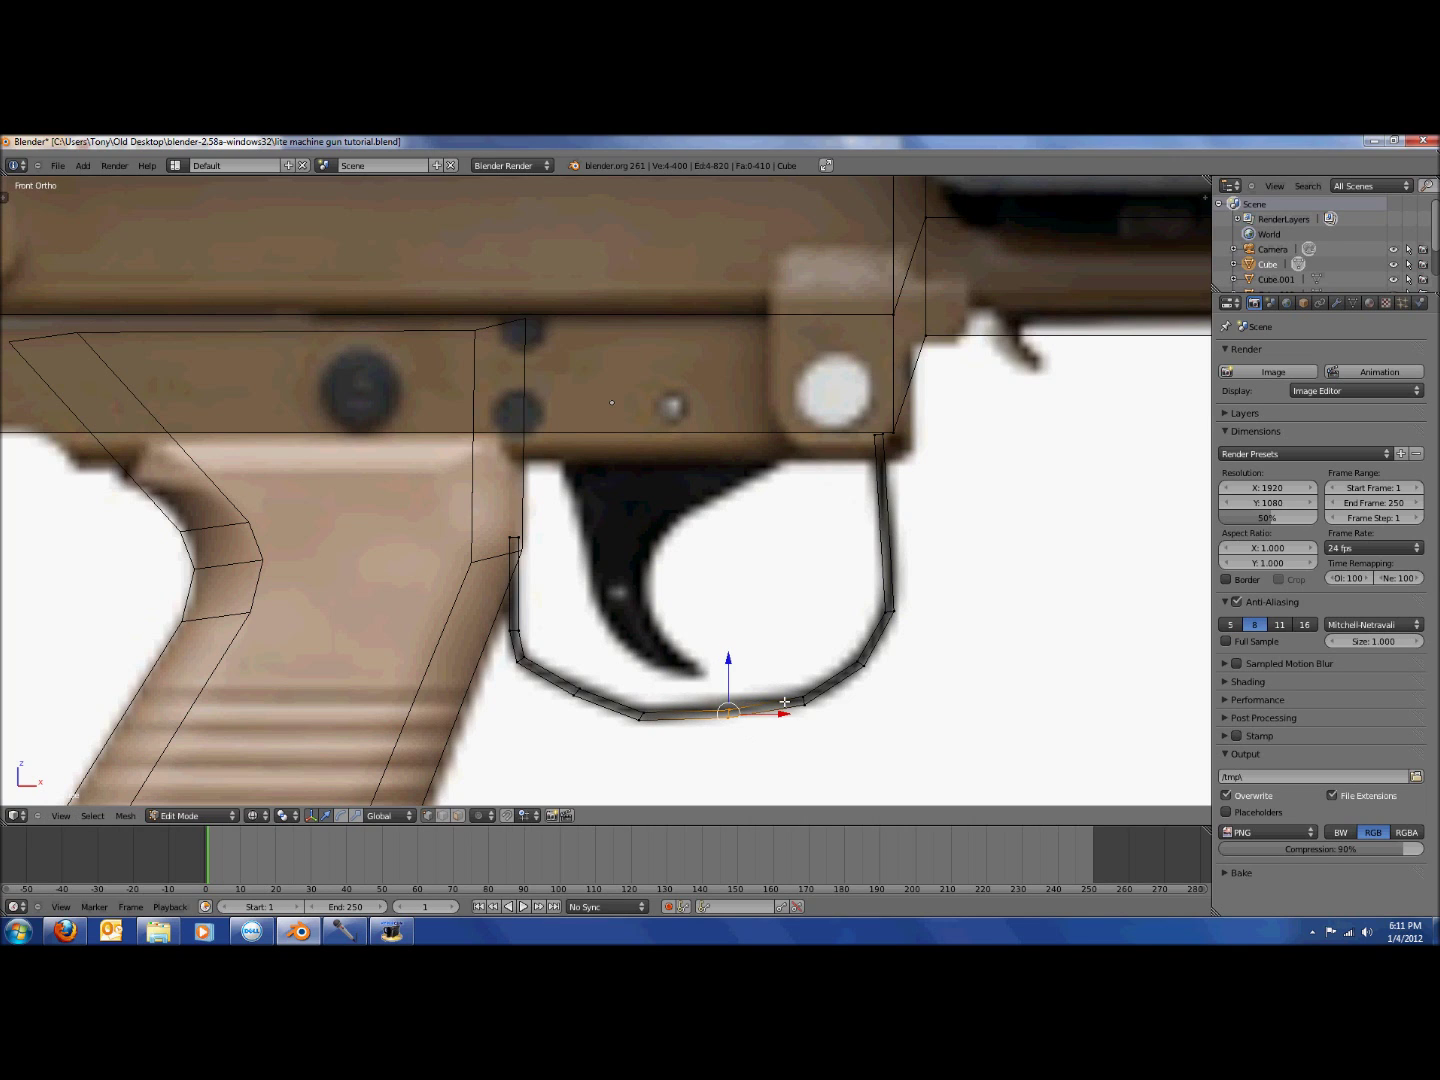
Add a centred loop cut to the trigger guard's upright front segment.
key("ctrl+r")
left_click(890, 525)
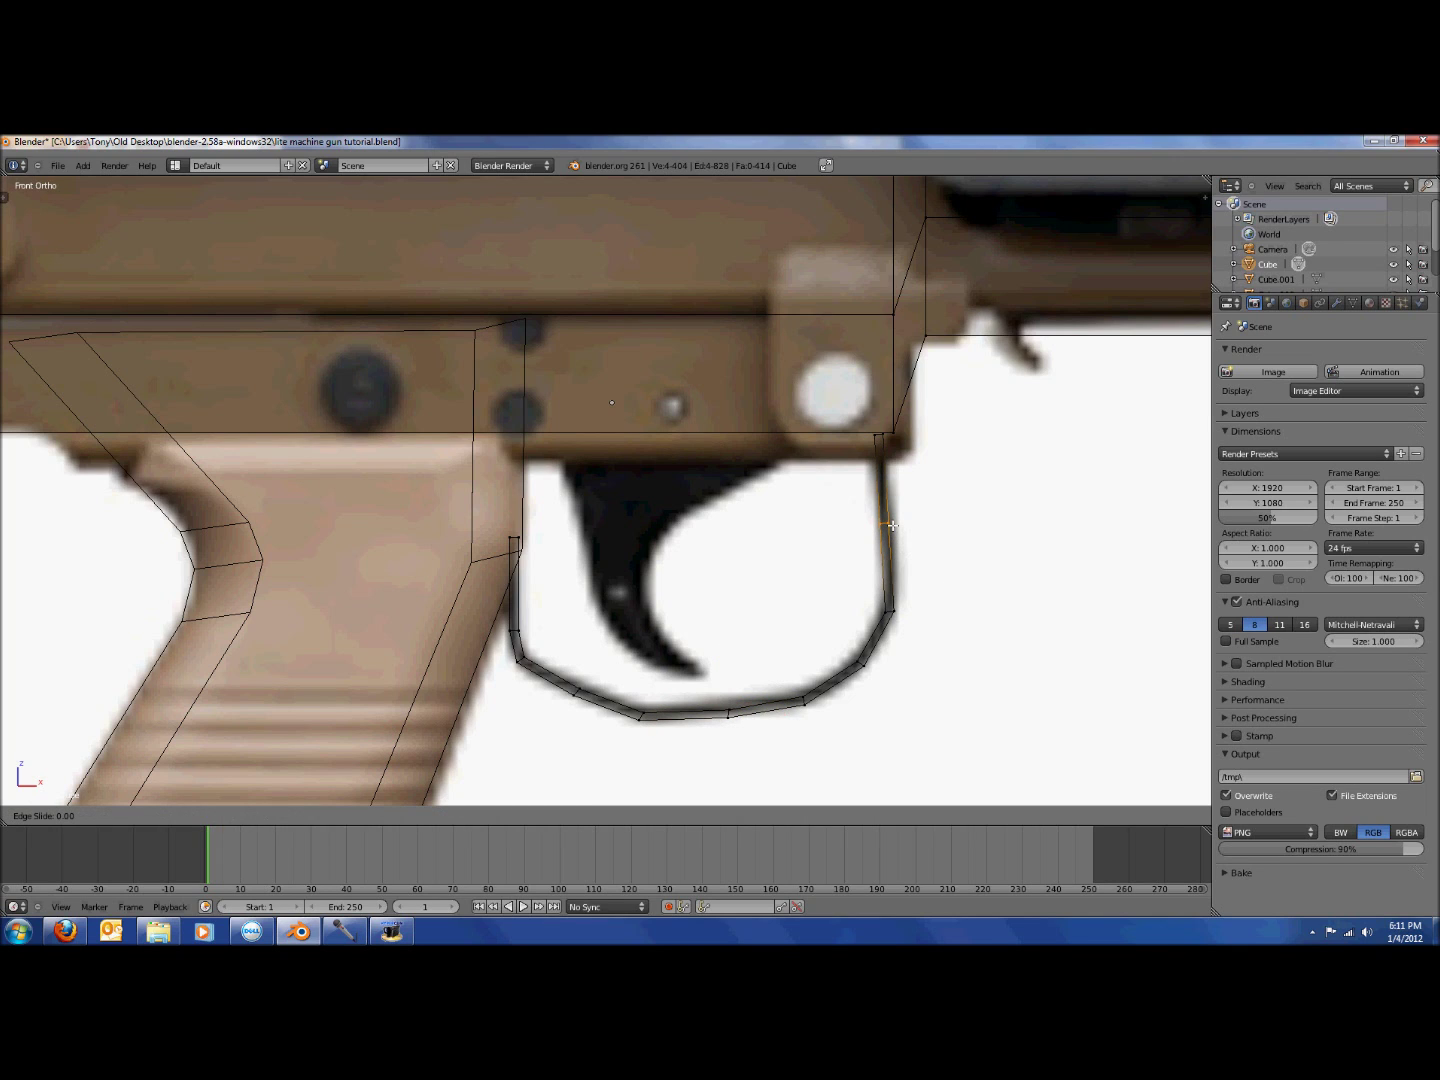
right_click(892, 525)
Raise the guard's upper front end slightly into the receiver and check the joint in shaded view.
key("a")
key("b")
left_click_drag(868, 422, 883, 445)
key("z")
key("Tab")
middle_click_drag(988, 440, 814, 453)
key("KP_1")
key("Tab")
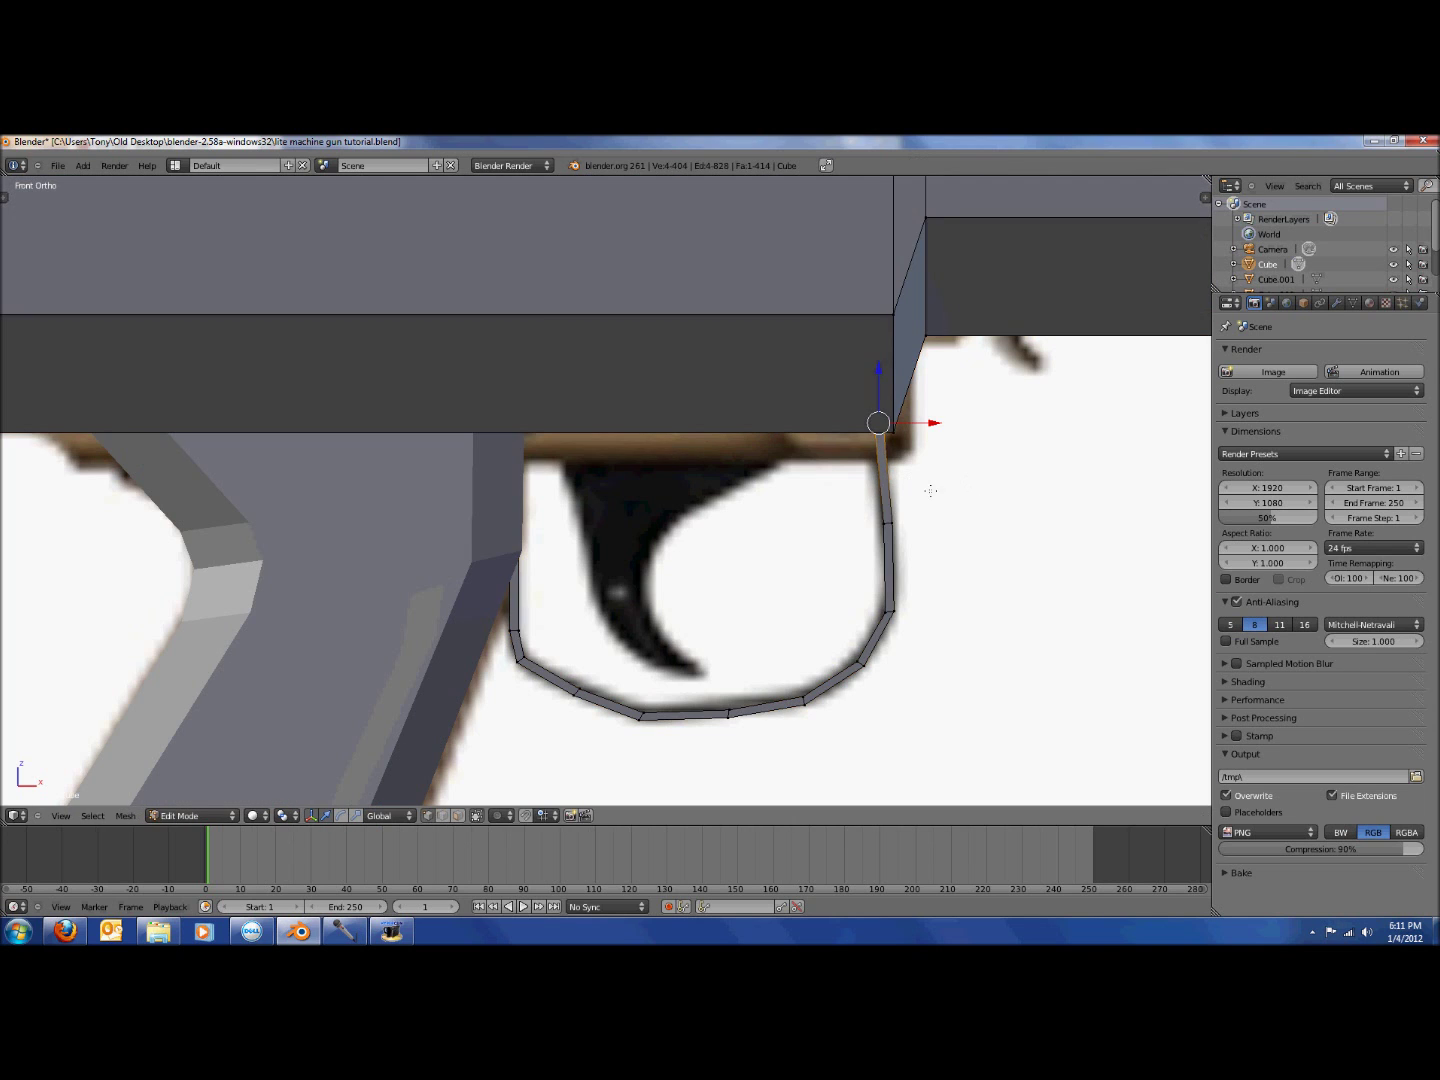
Select the whole trigger guard and narrow it along the Y axis to about two thirds of its width.
key("z")
key("b")
key("Escape")
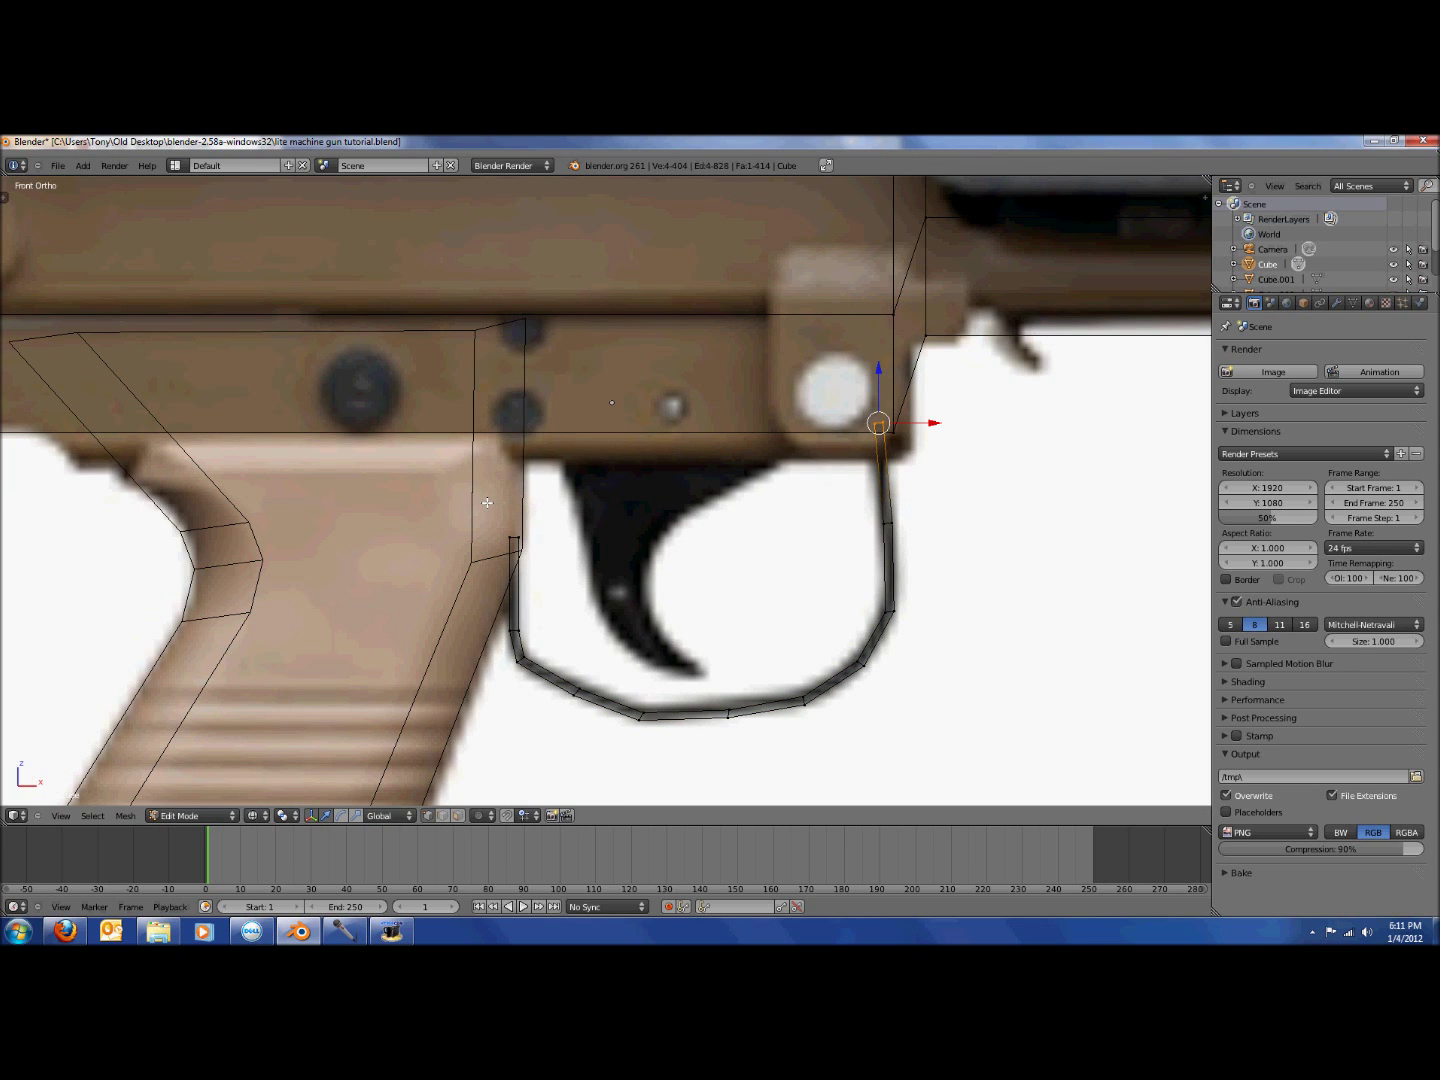
key("a")
key("b")
left_click_drag(482, 498, 905, 760)
key("b")
left_click_drag(843, 404, 895, 439)
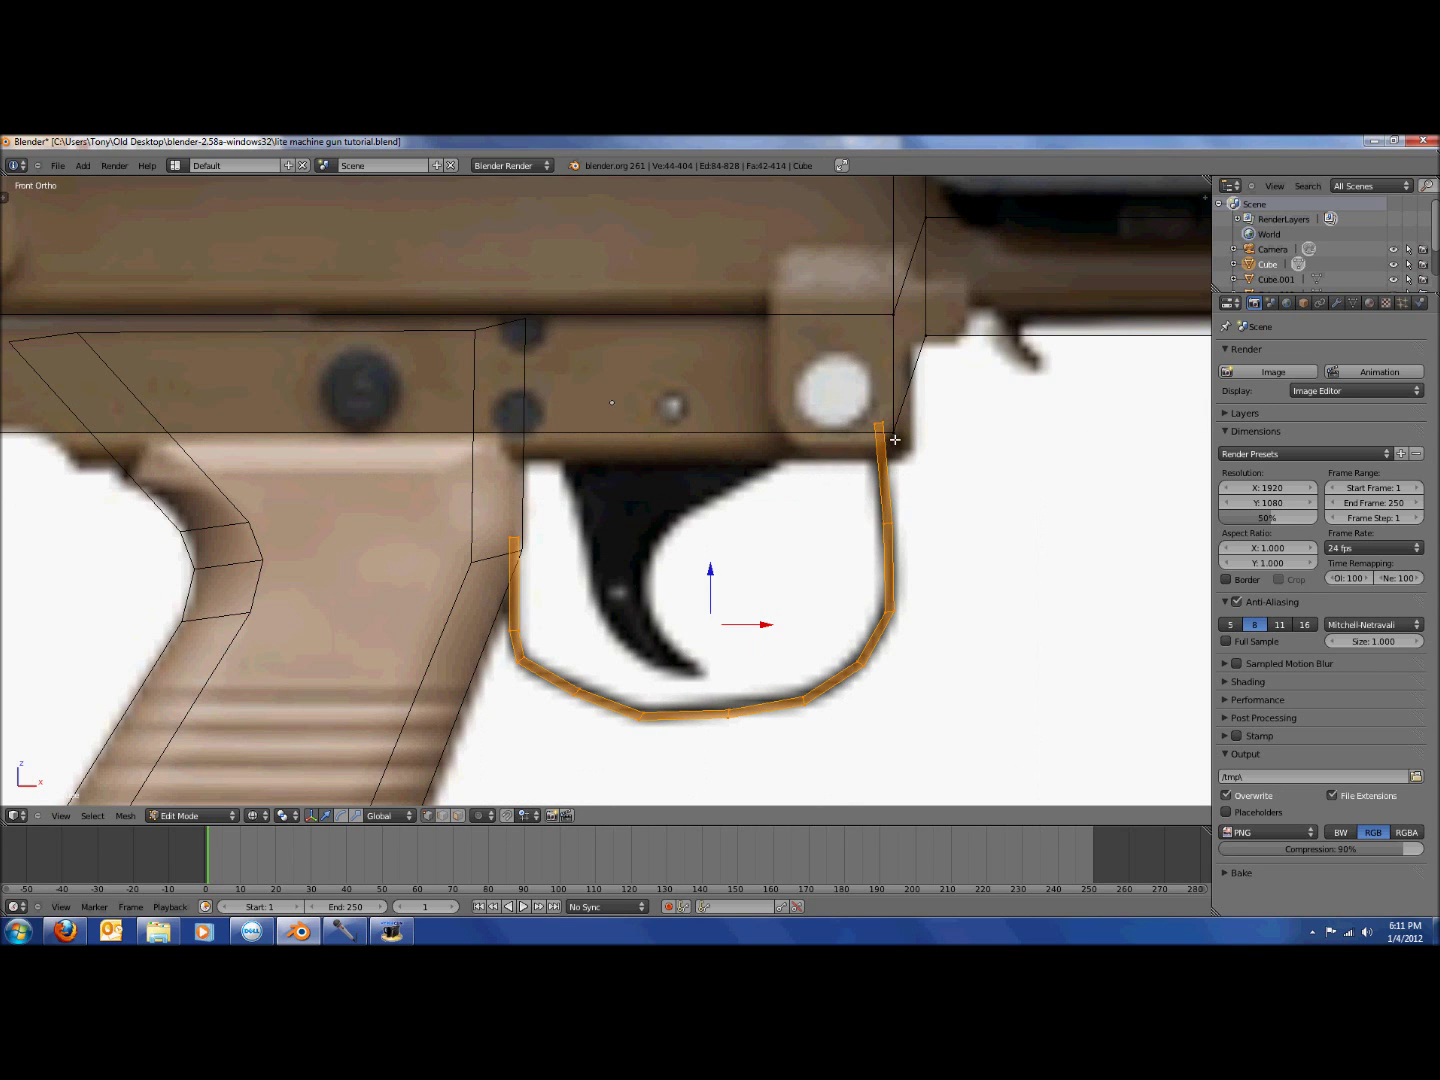
key("KP_3")
key("KP_1")
key("KP_3")
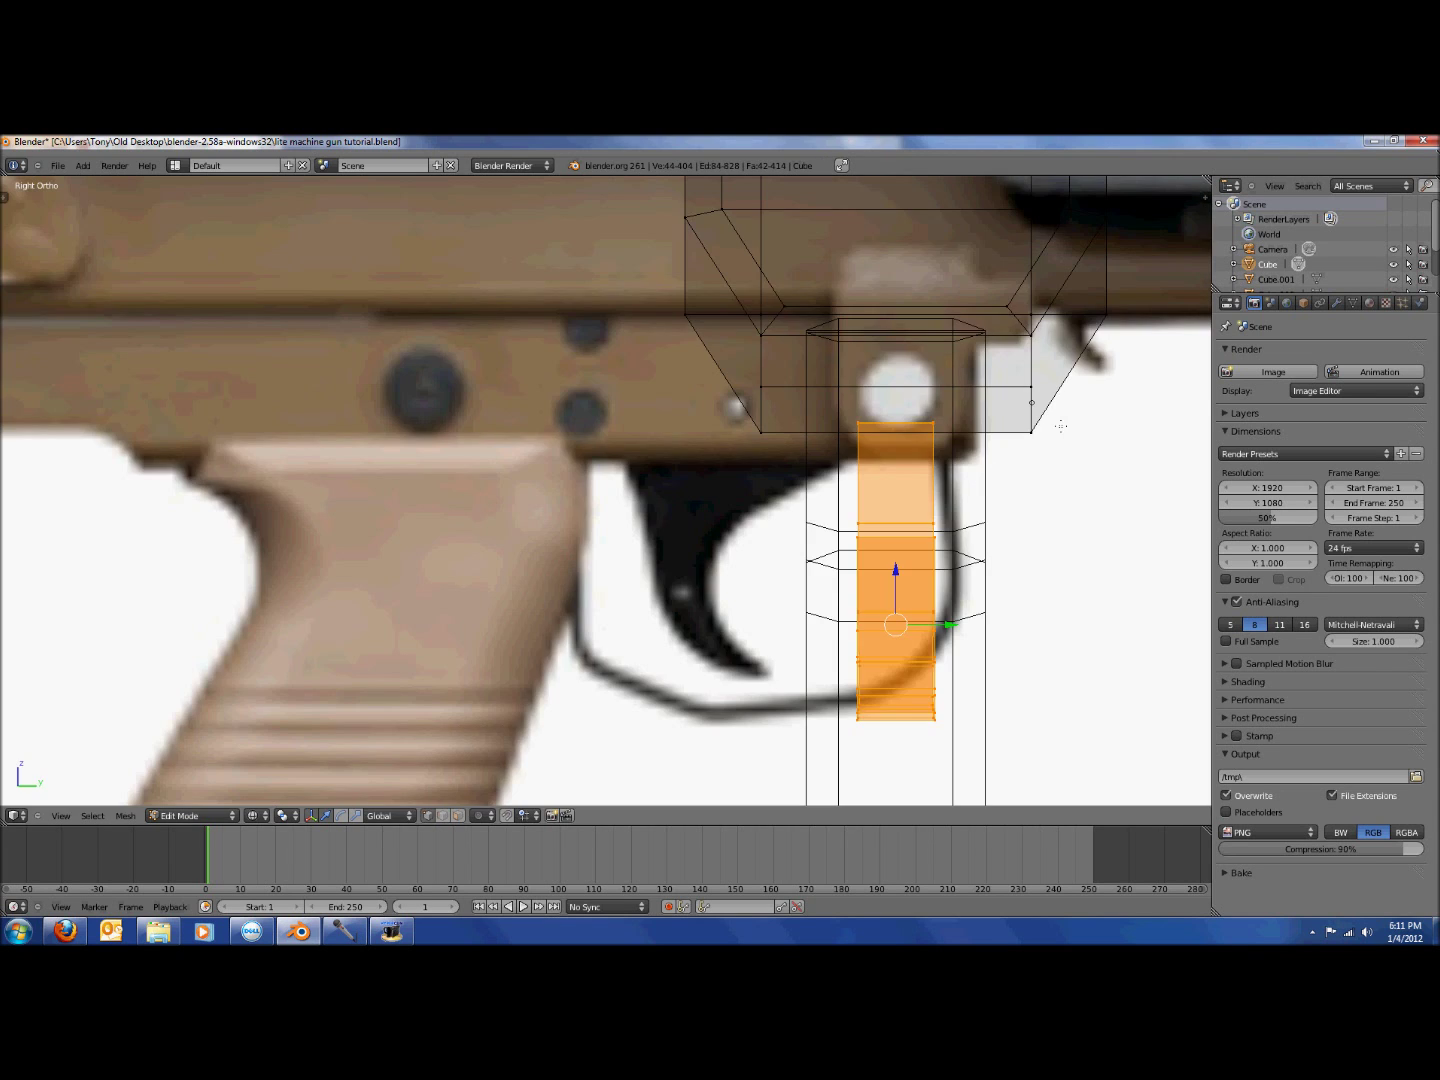
scroll(980, 481, "down", 2)
key("s")
key("y")
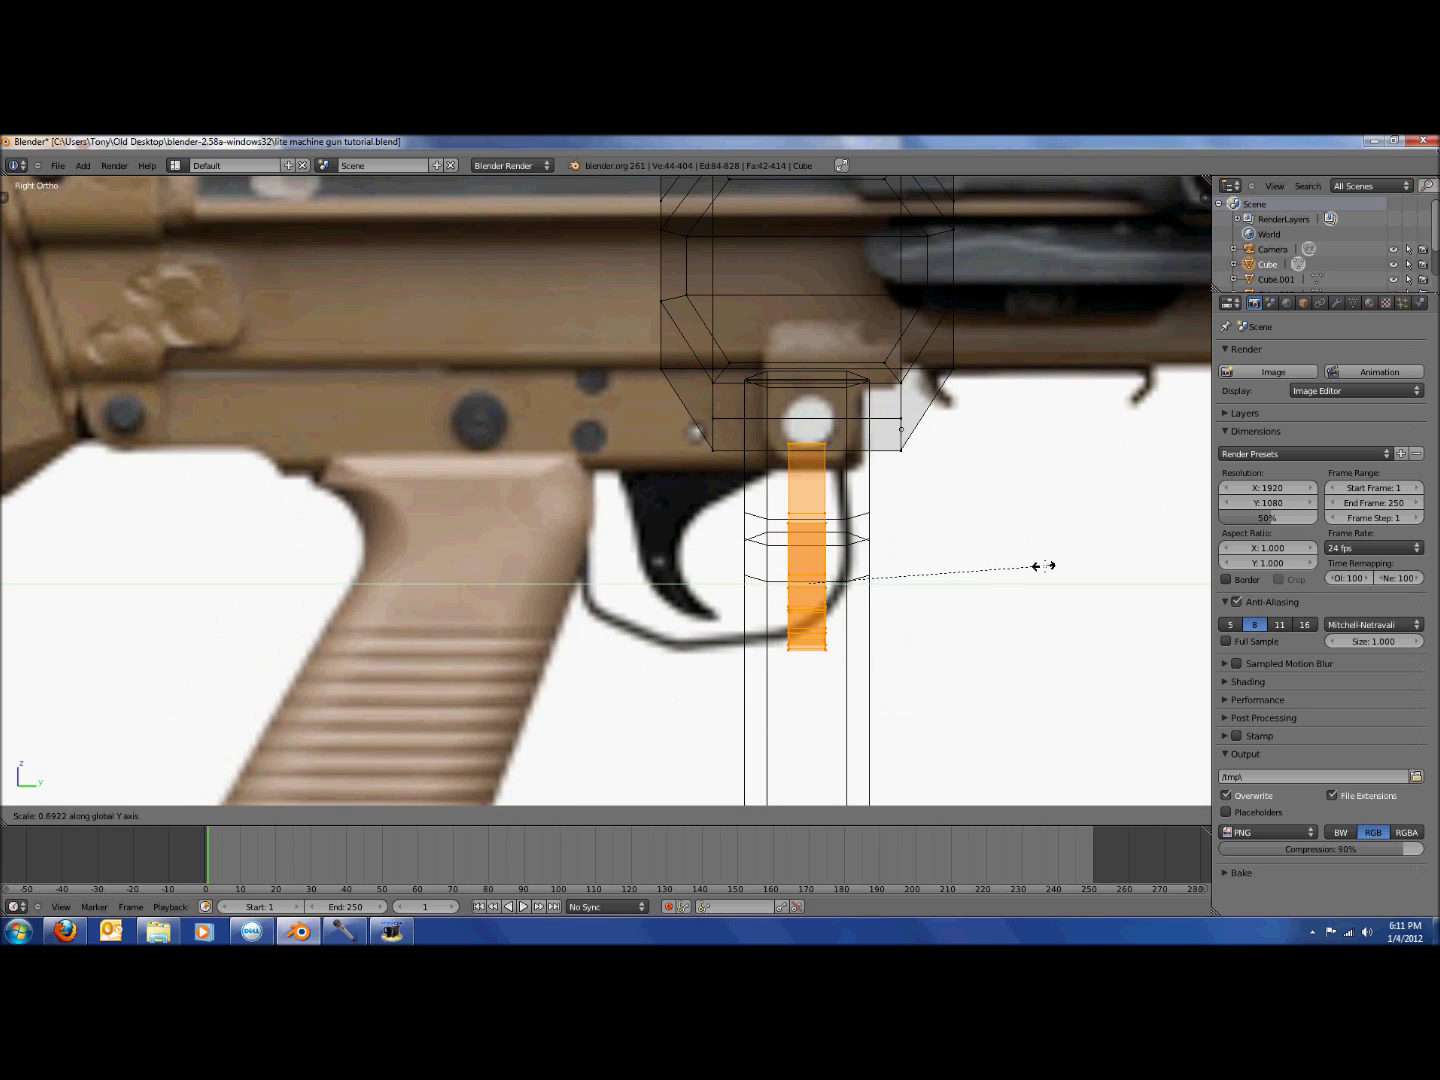
left_click(1031, 569)
Move the guard's lower rear loop beside the grip to fit the reference curve, and save the file over the existing one.
key("KP_1")
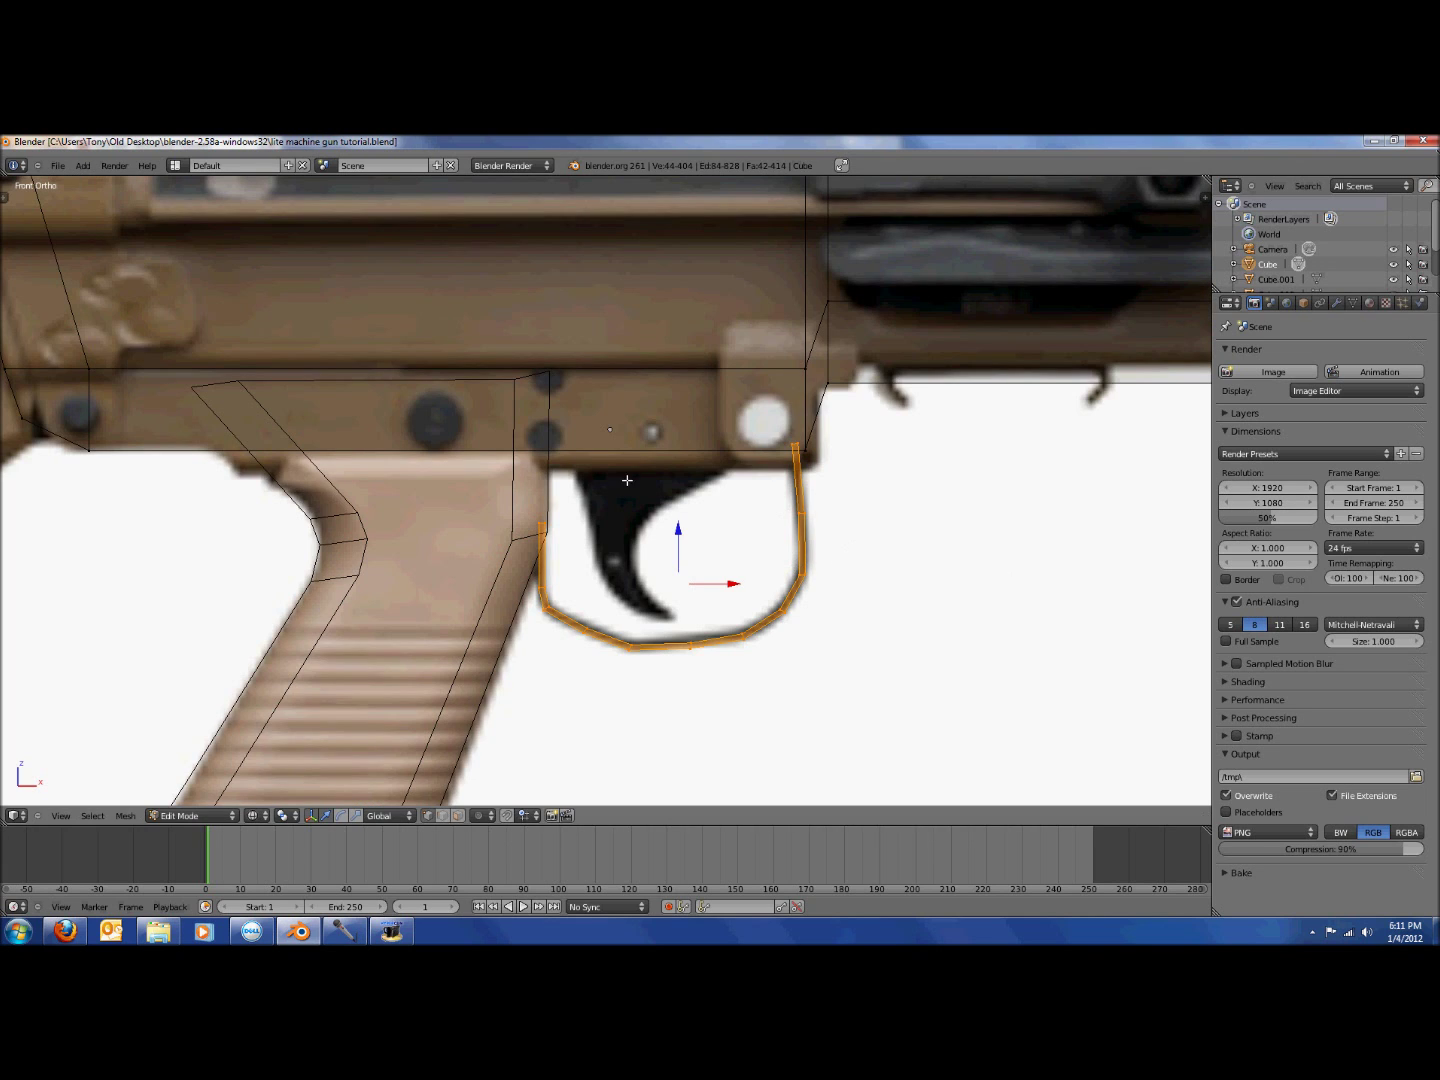
scroll(648, 603, "up", 2)
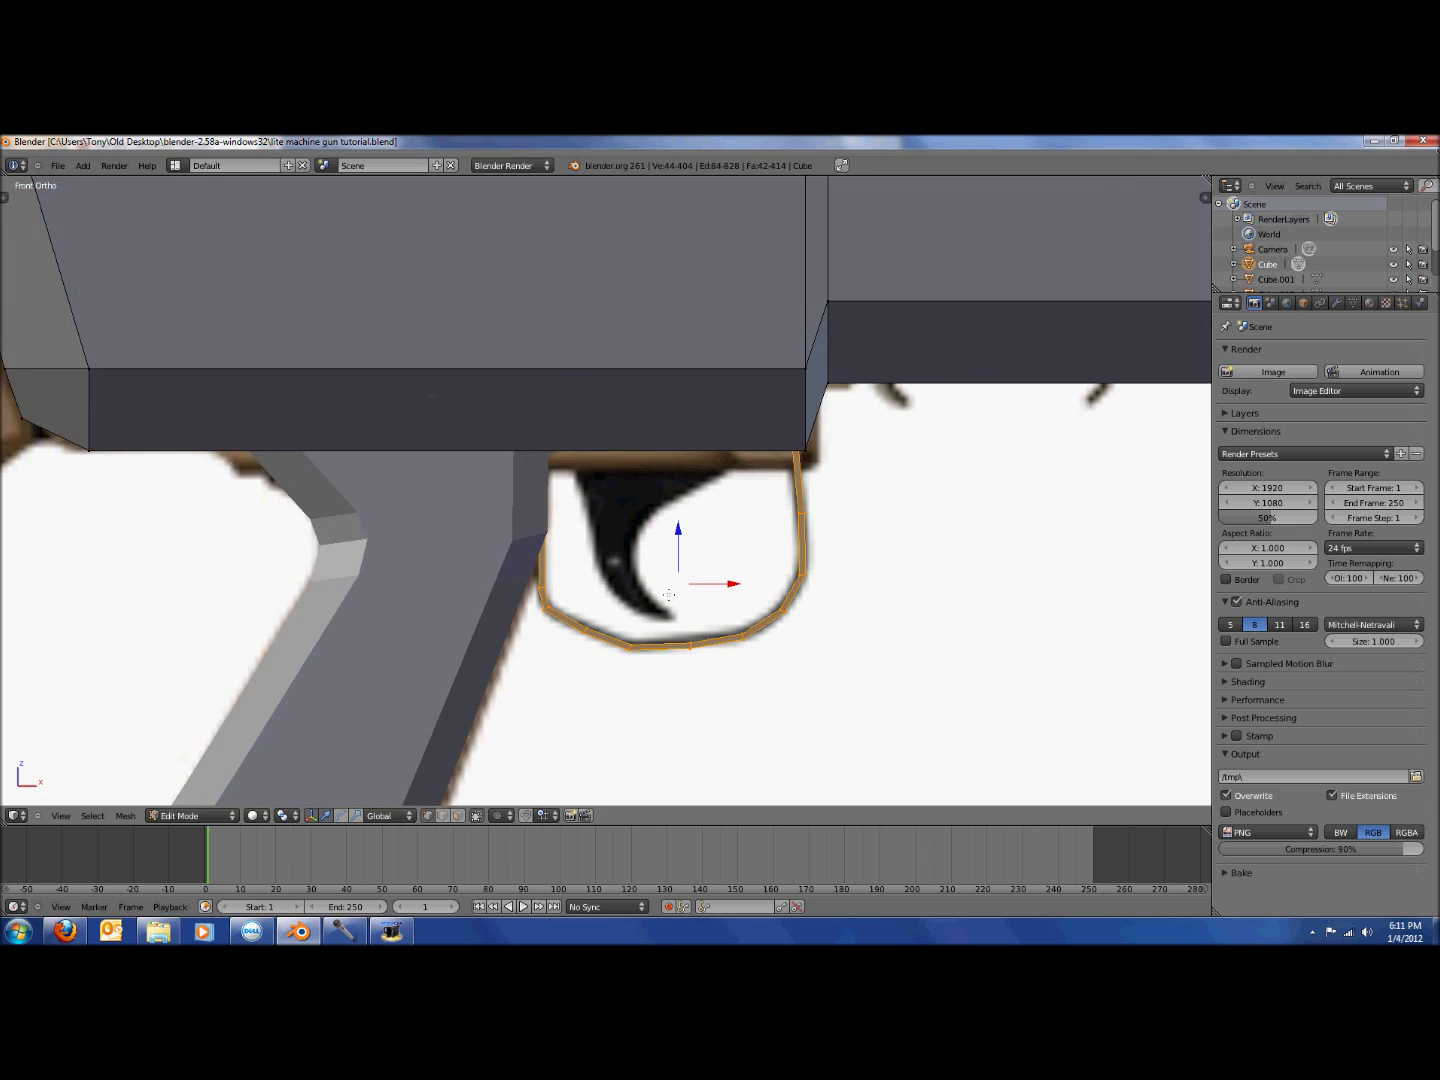
key("a")
key("b")
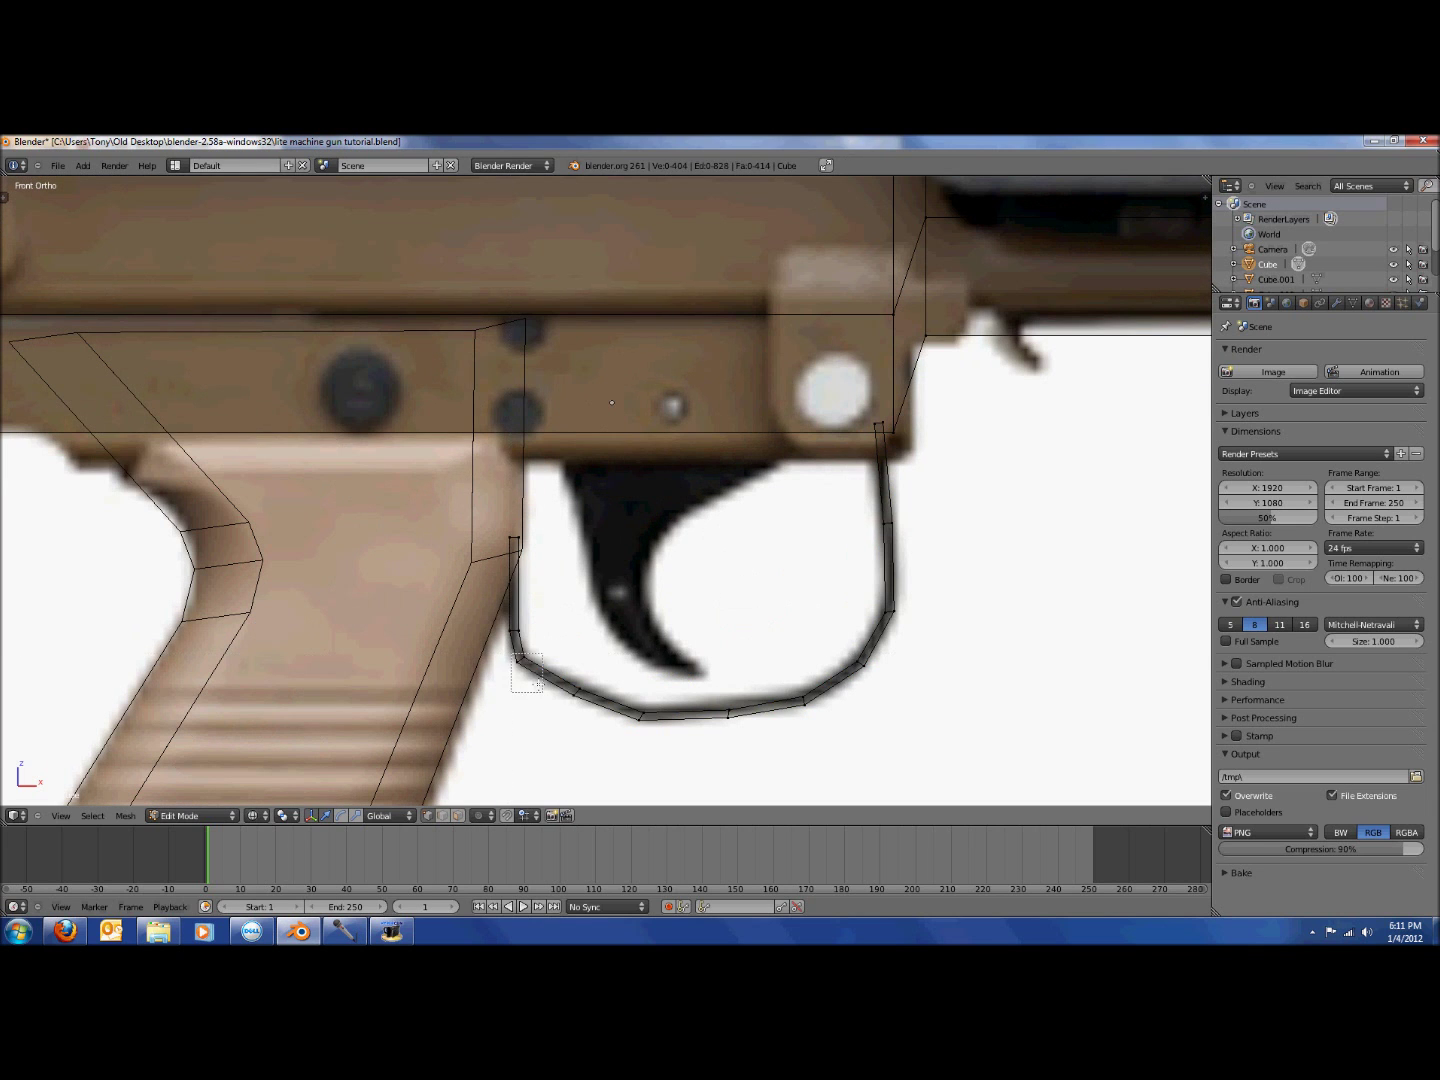
key("b")
left_click_drag(505, 617, 533, 642)
key("g")
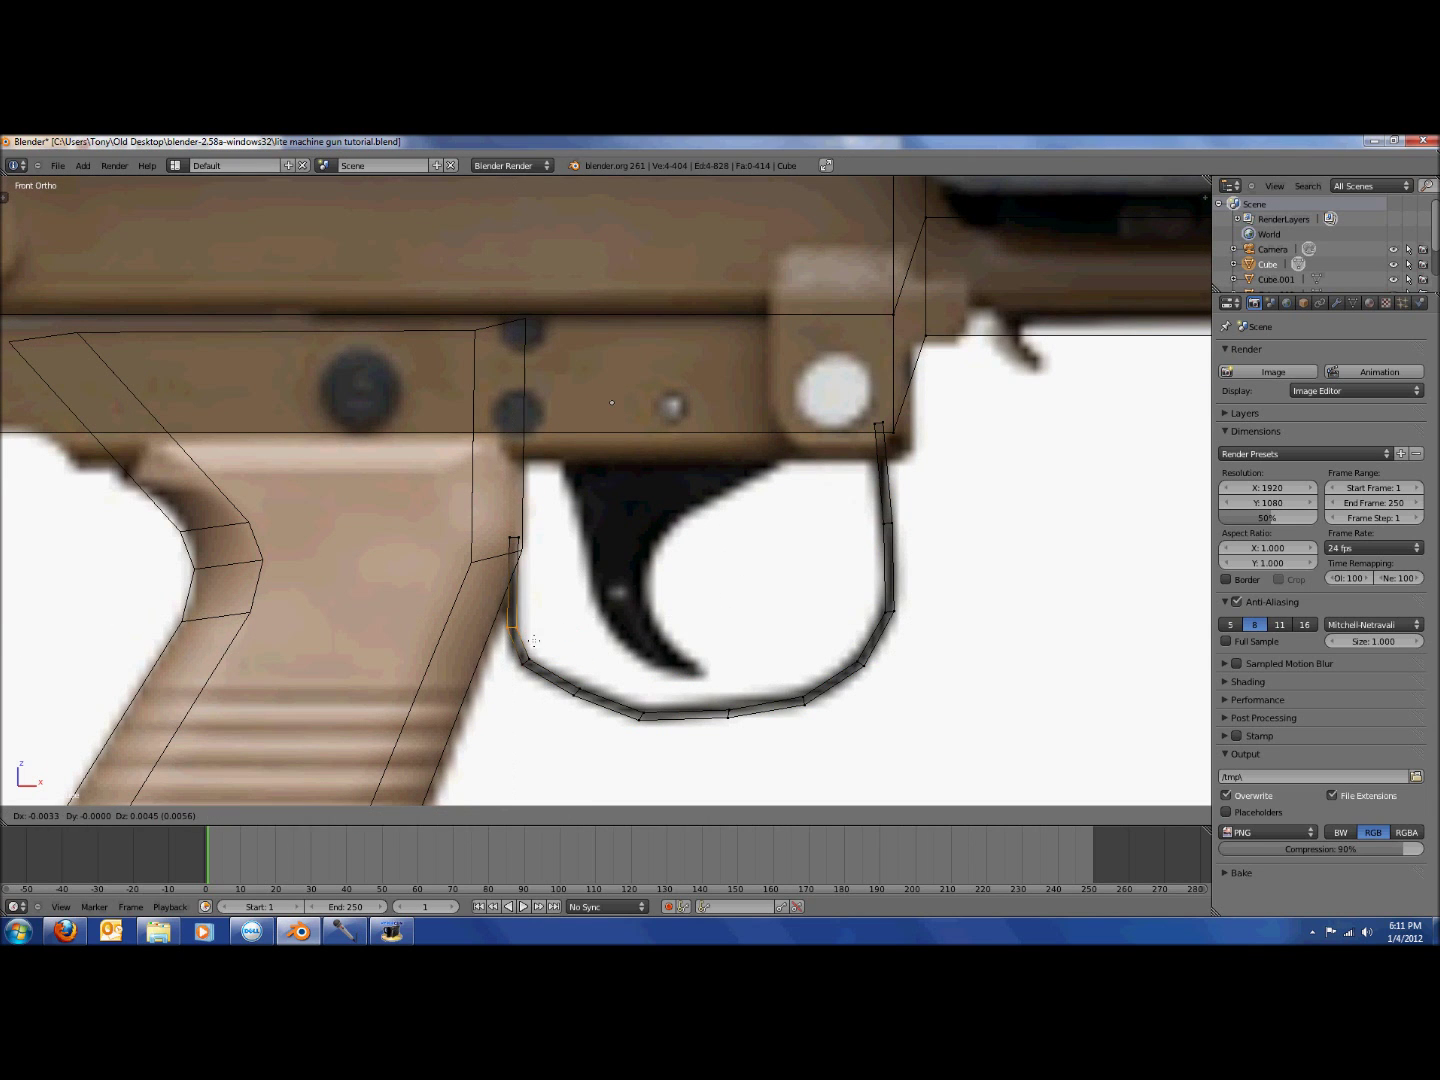
left_click(531, 640)
key("ctrl+s")
left_click(711, 597)
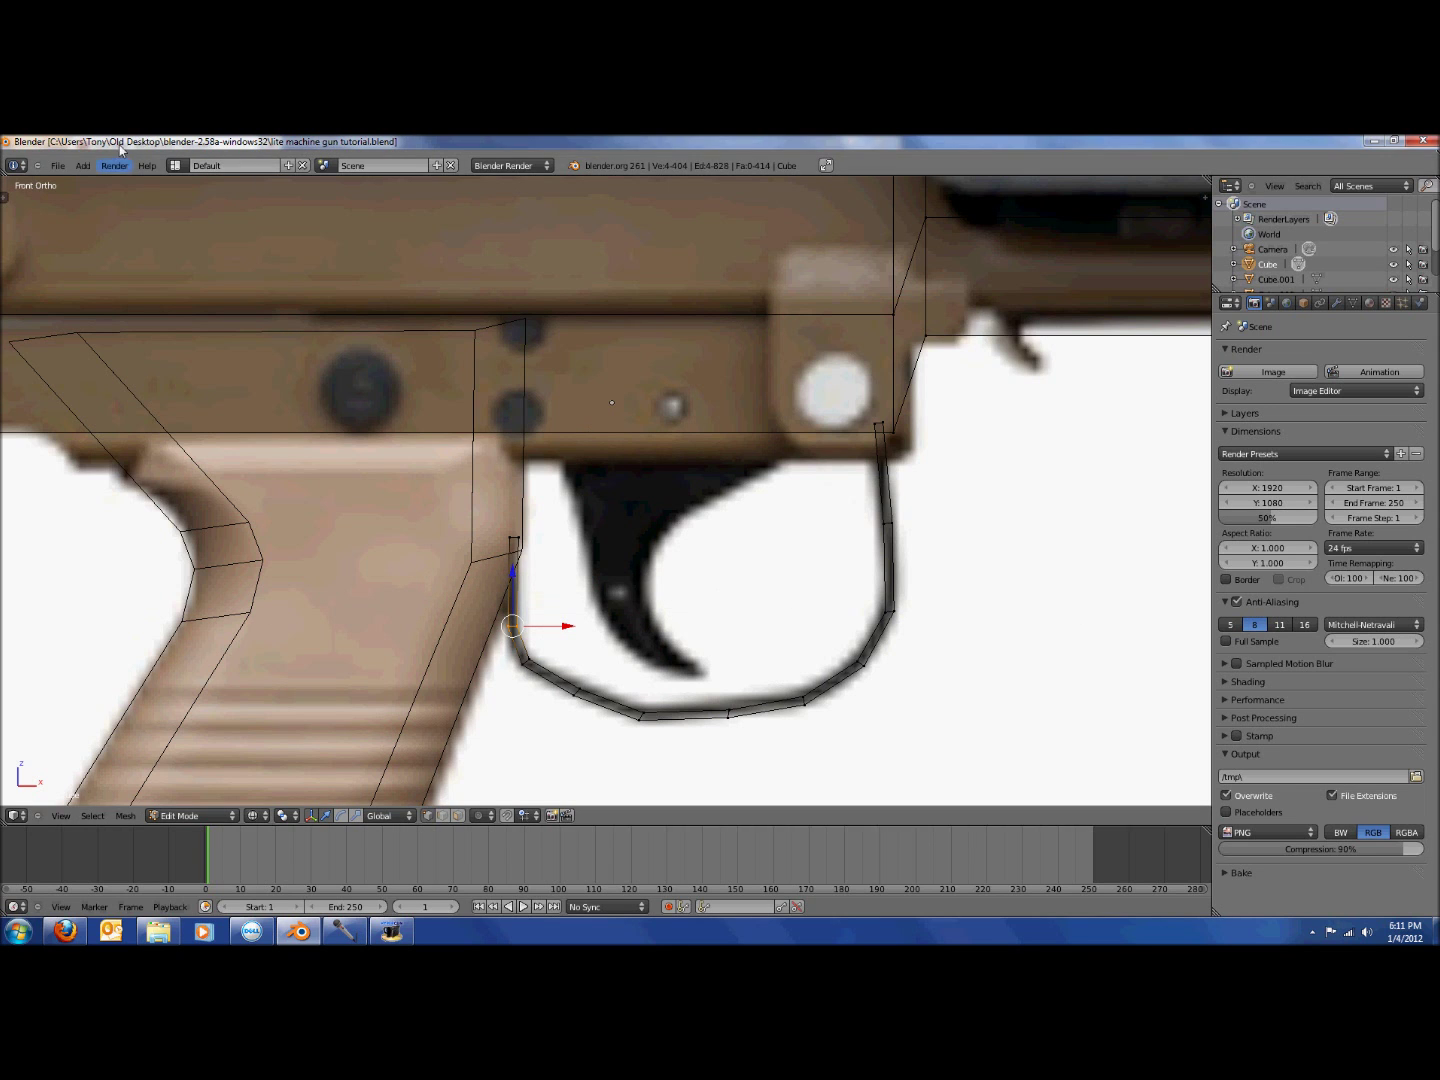
Add a cube to the mesh for the trigger and scale it along the Y axis into a thin plate.
left_click(83, 165)
mouse_move(98, 188)
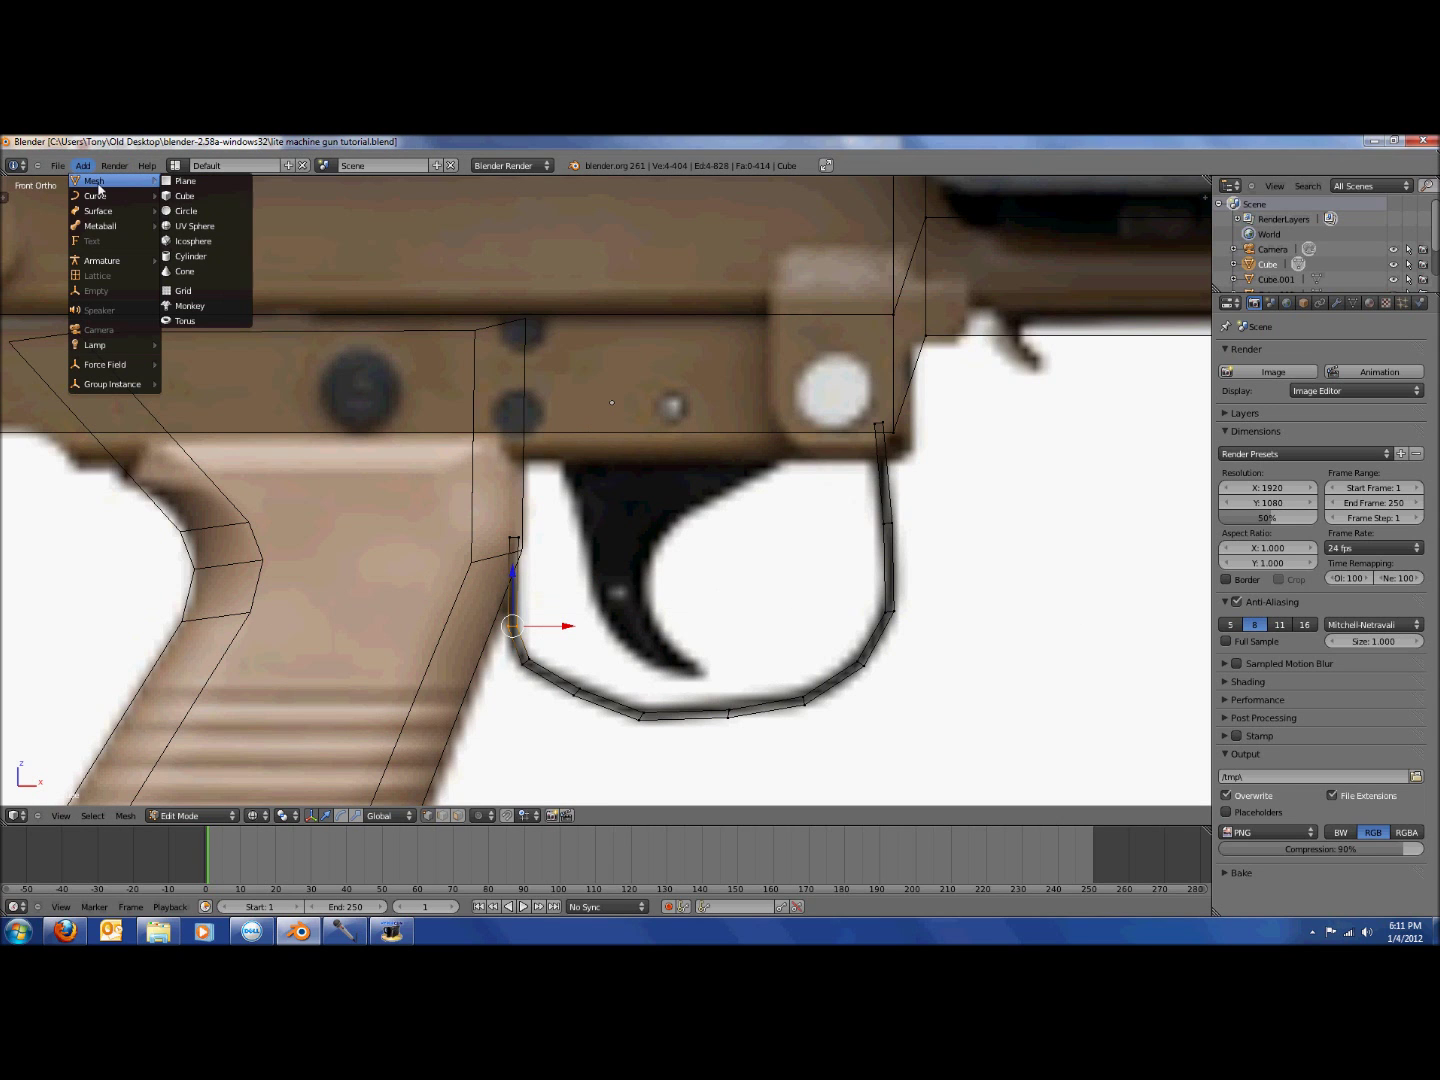
left_click(182, 200)
scroll(700, 455, "down", 12)
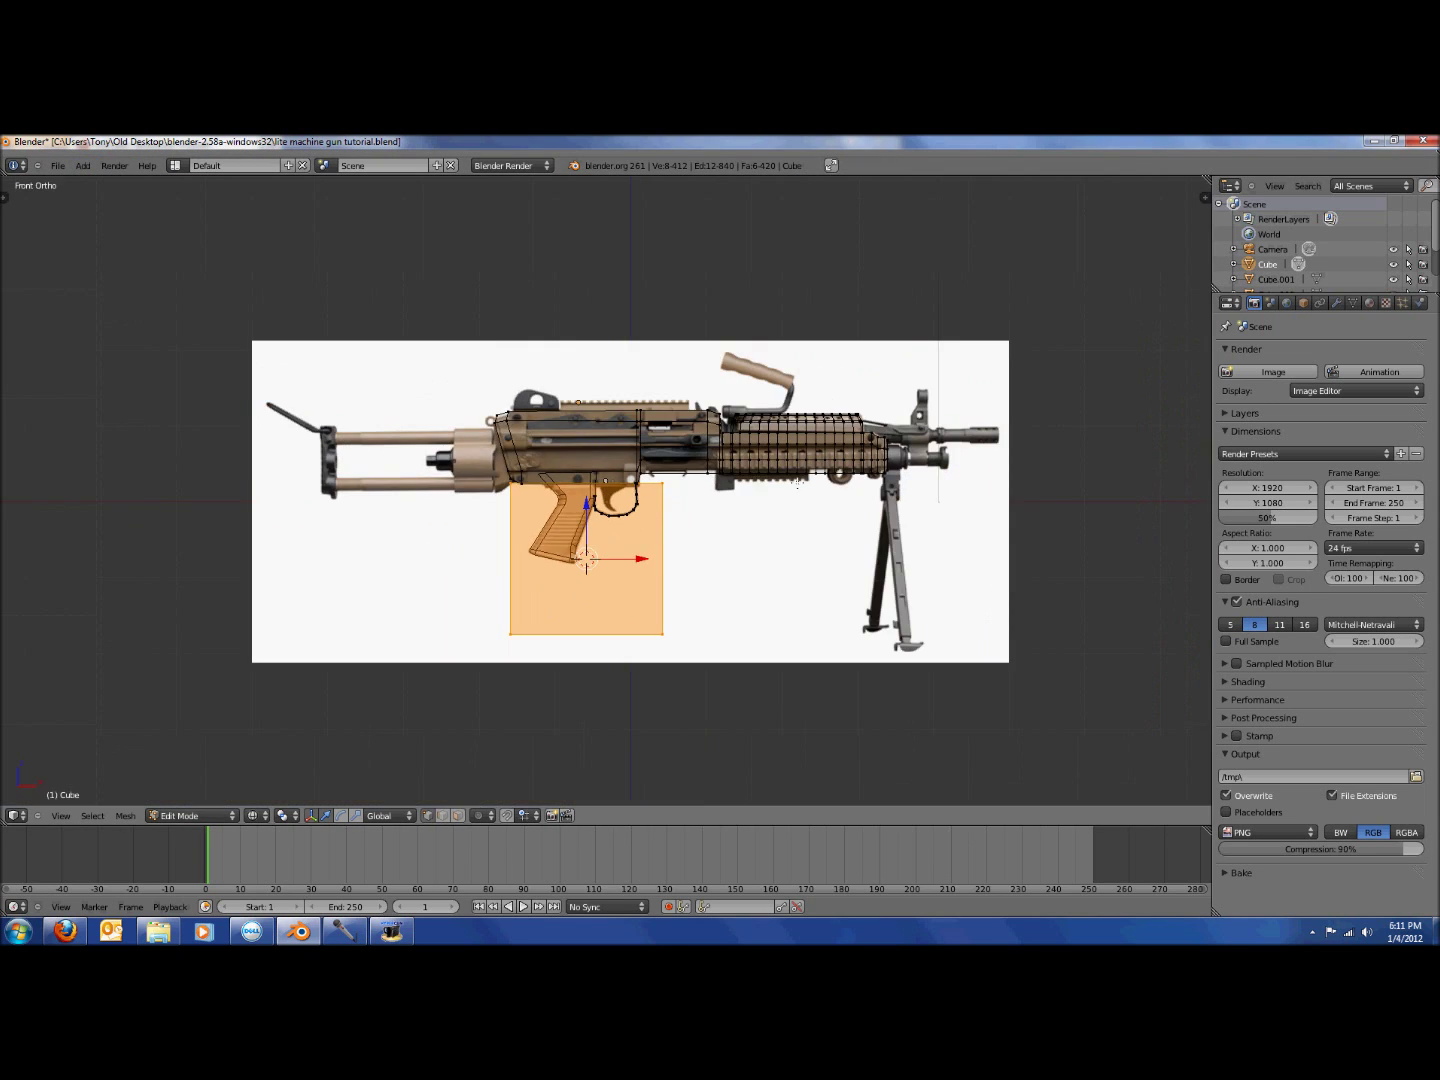
key("KP_3")
scroll(882, 516, "up", 5)
key("s")
key("y")
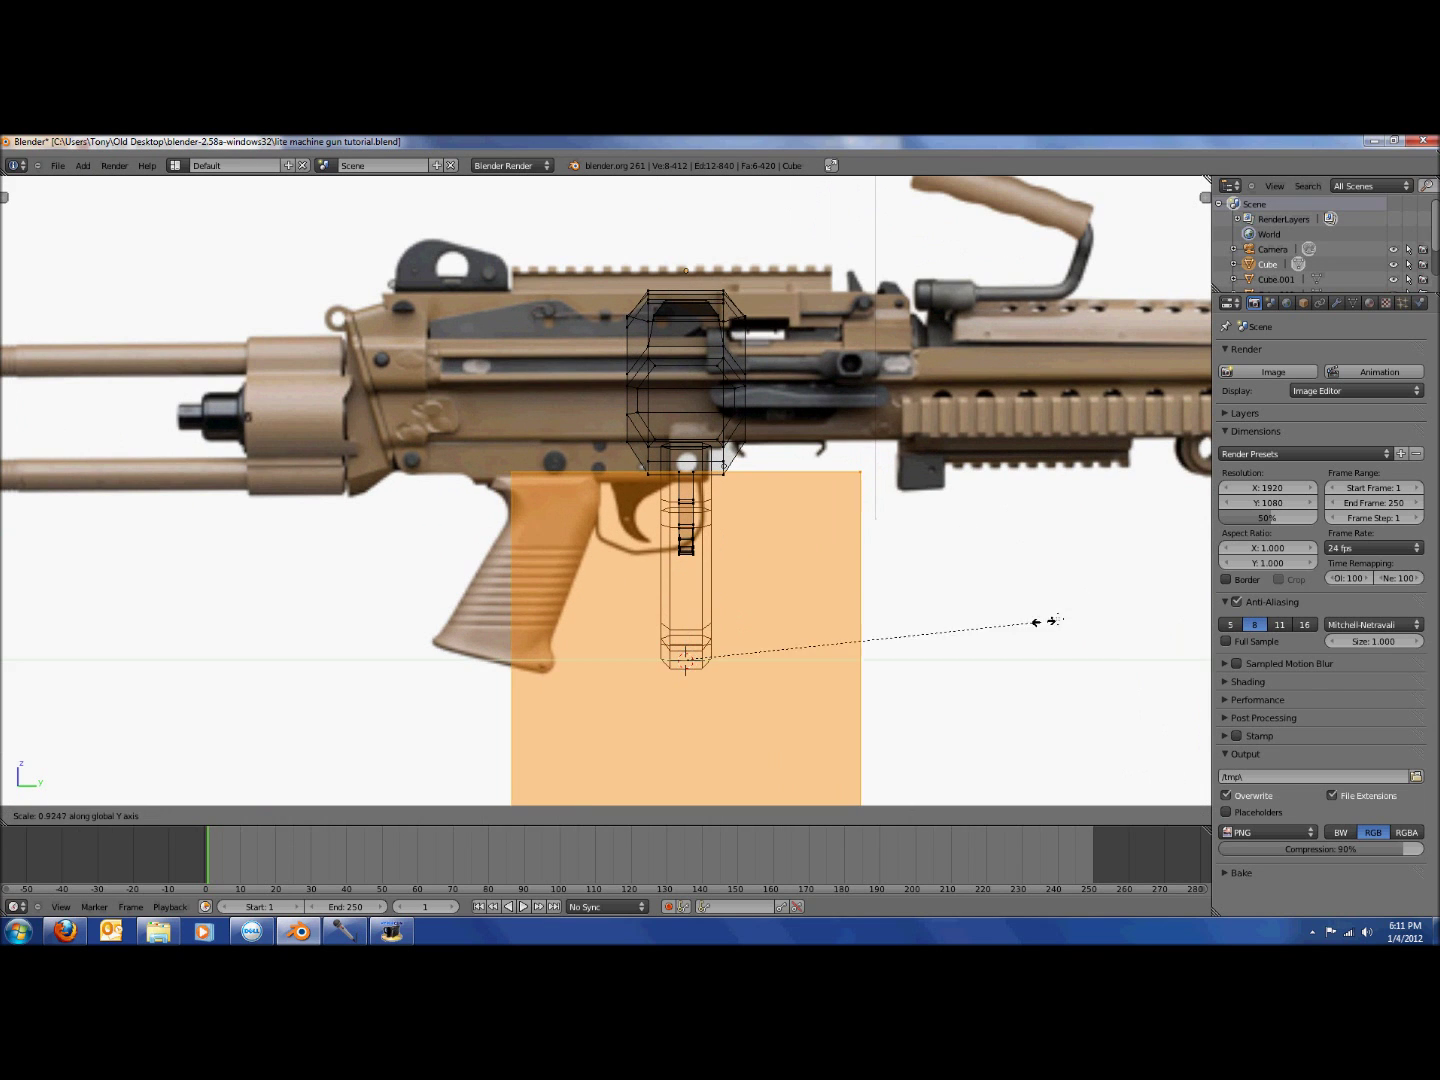
left_click(697, 698)
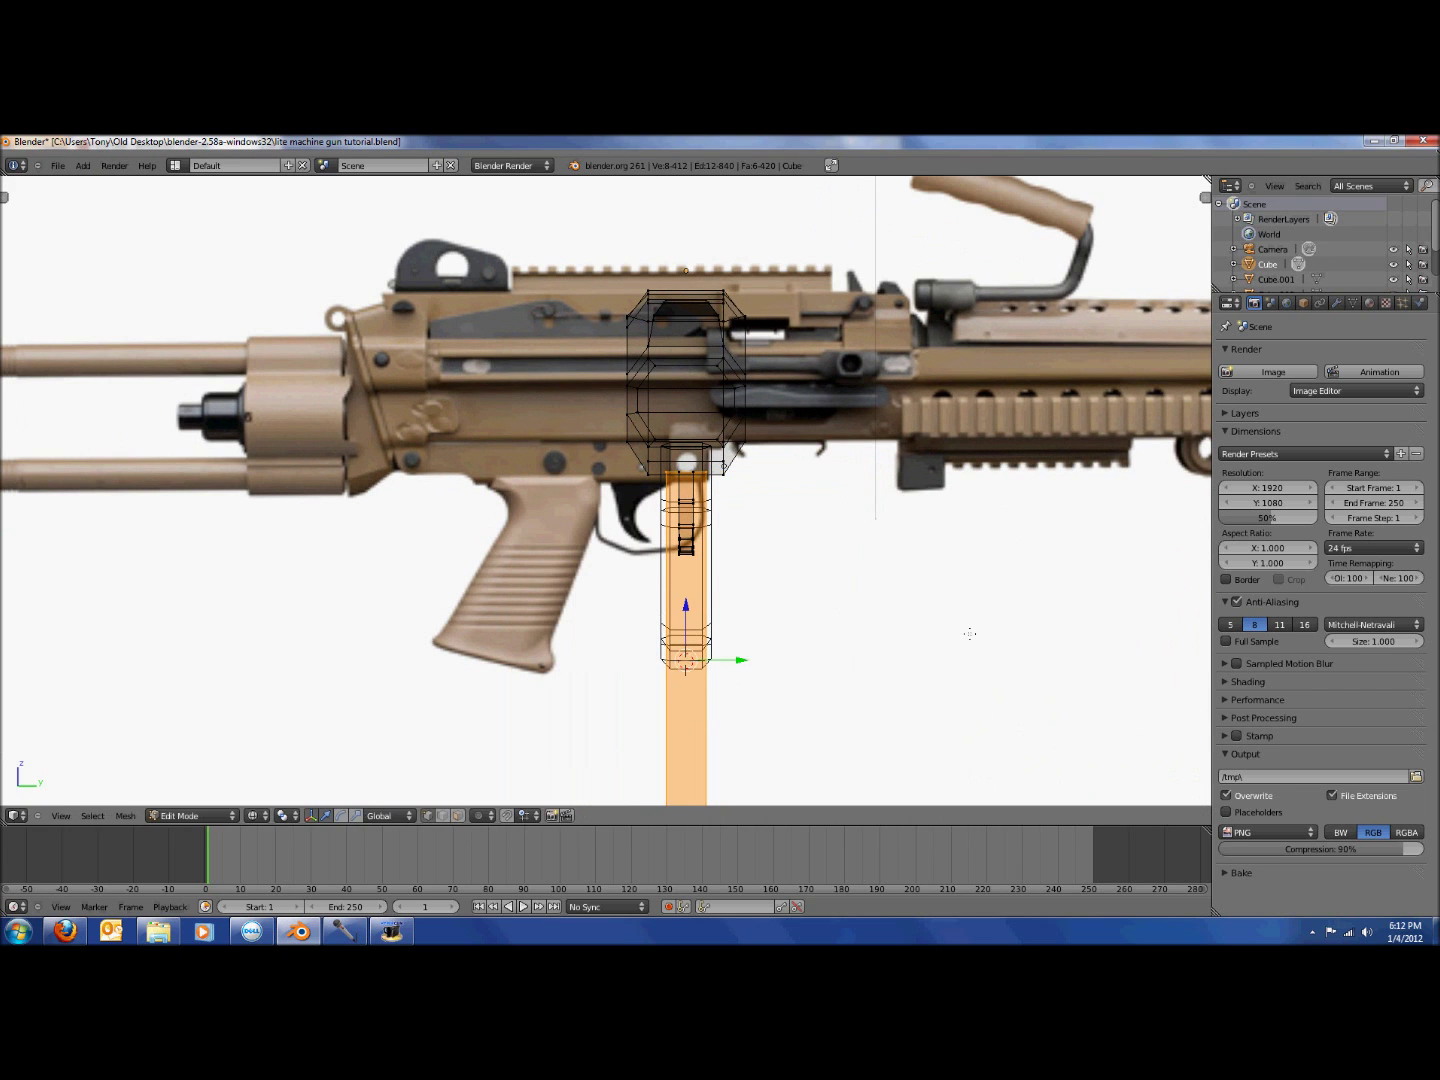
key("s")
key("y")
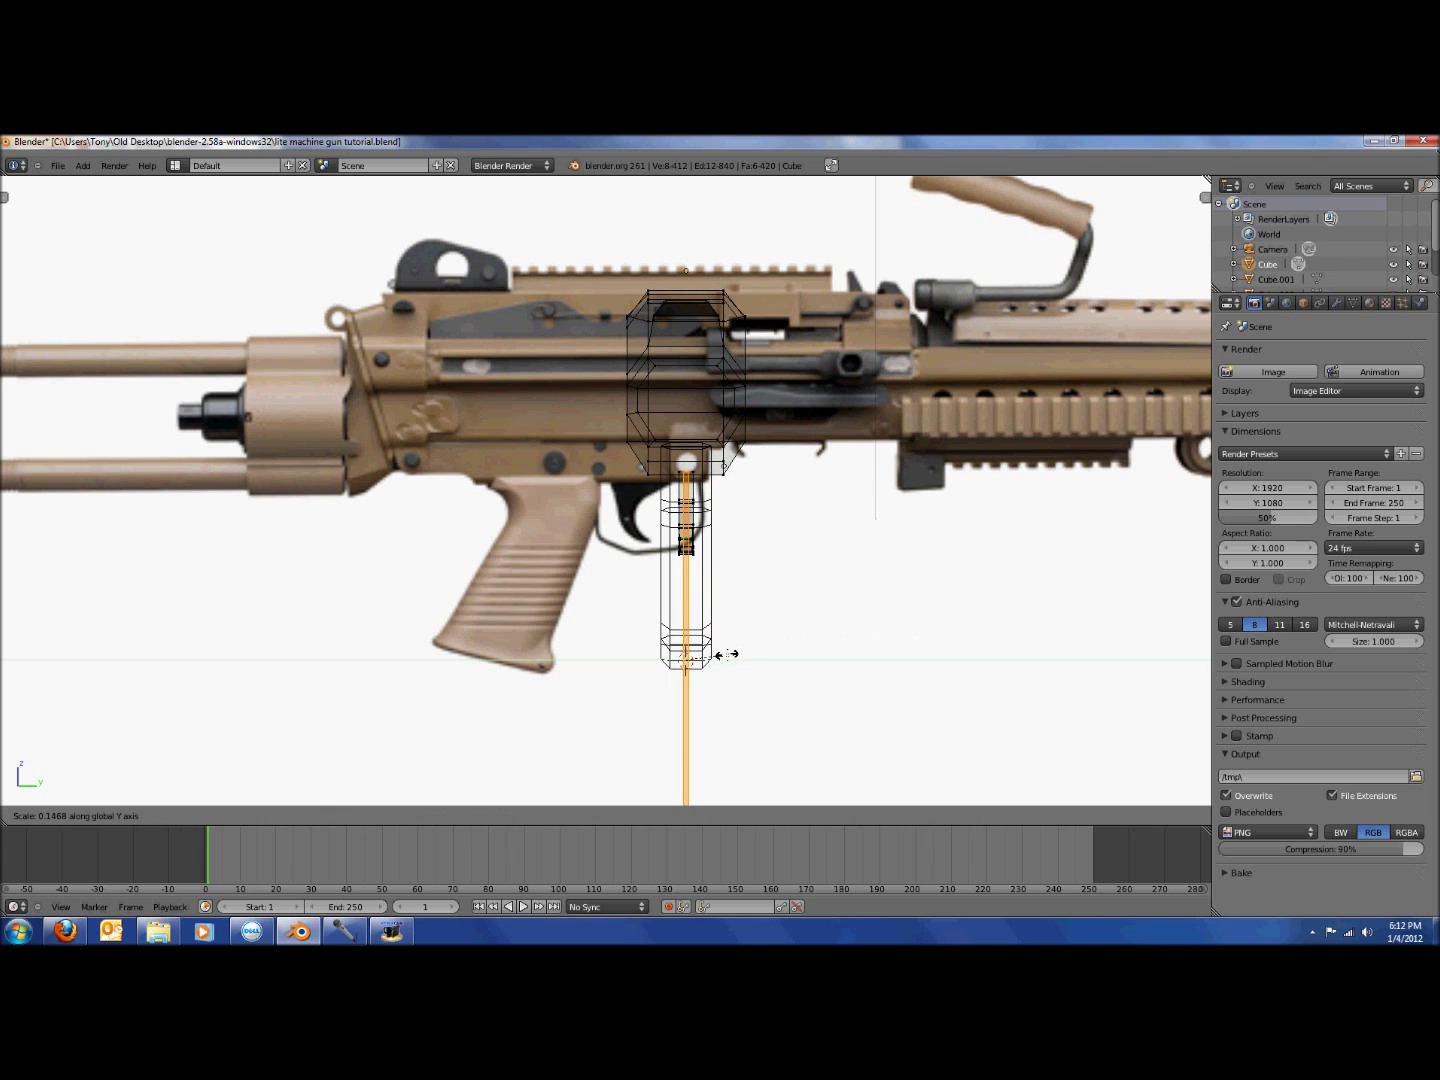
left_click(735, 652)
Move the thin plate up over the receiver and trigger area in front view, keeping its size.
scroll(862, 609, "up", 1)
key("KP_1")
scroll(890, 580, "down", 4)
scroll(876, 603, "up", 2)
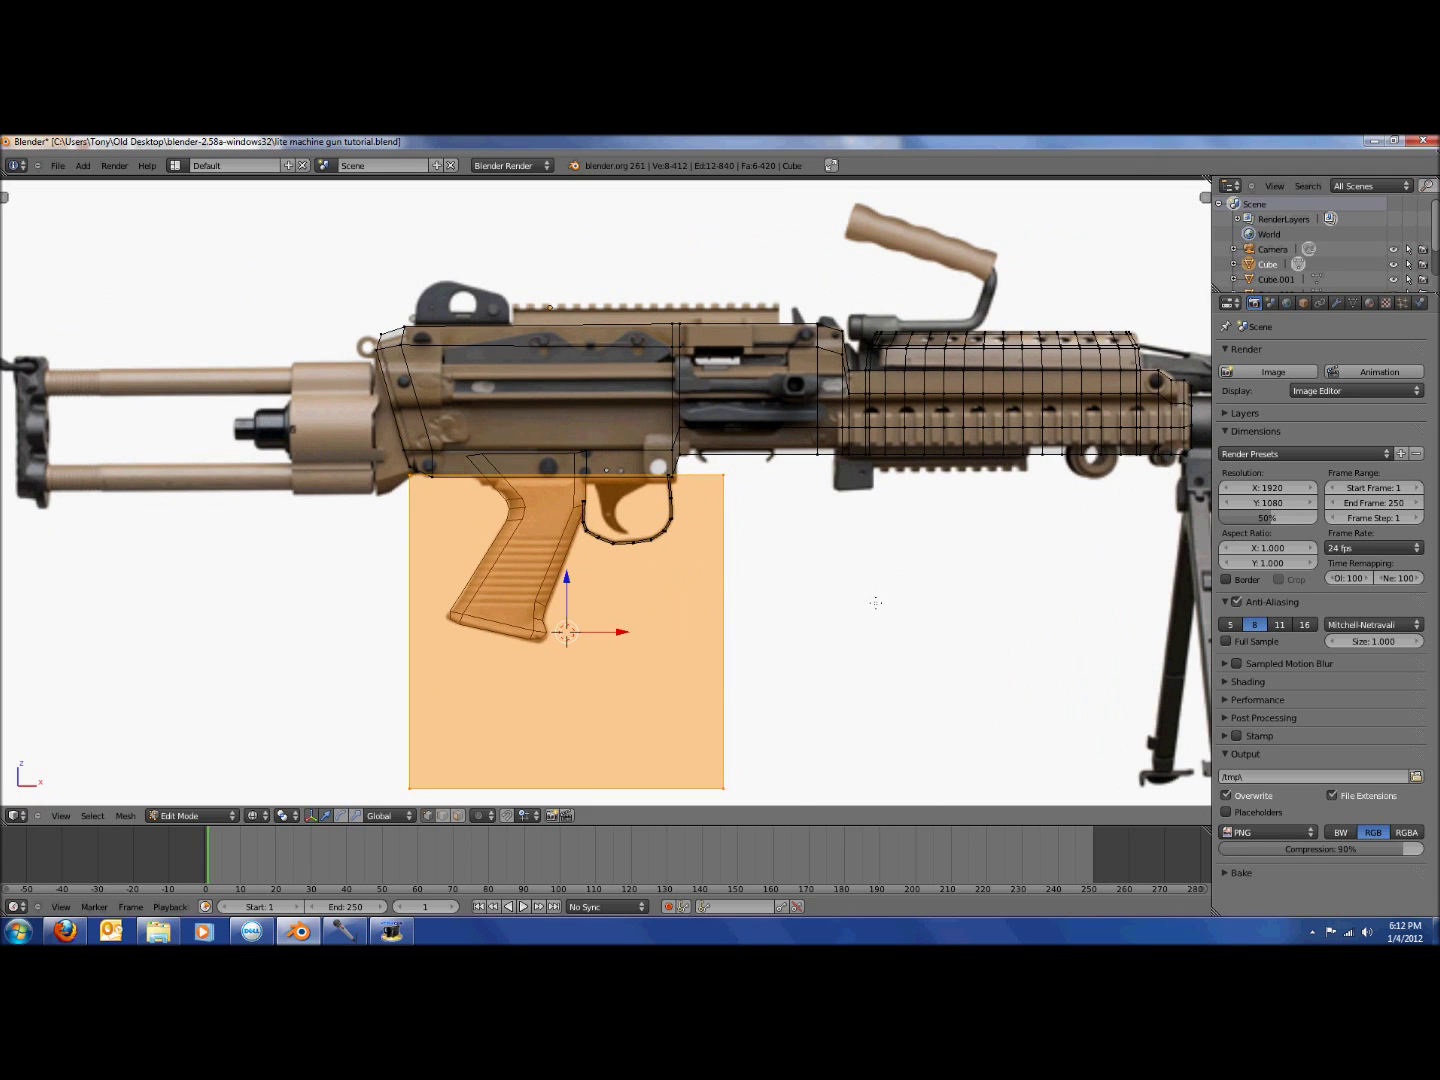
key("g")
left_click(908, 399)
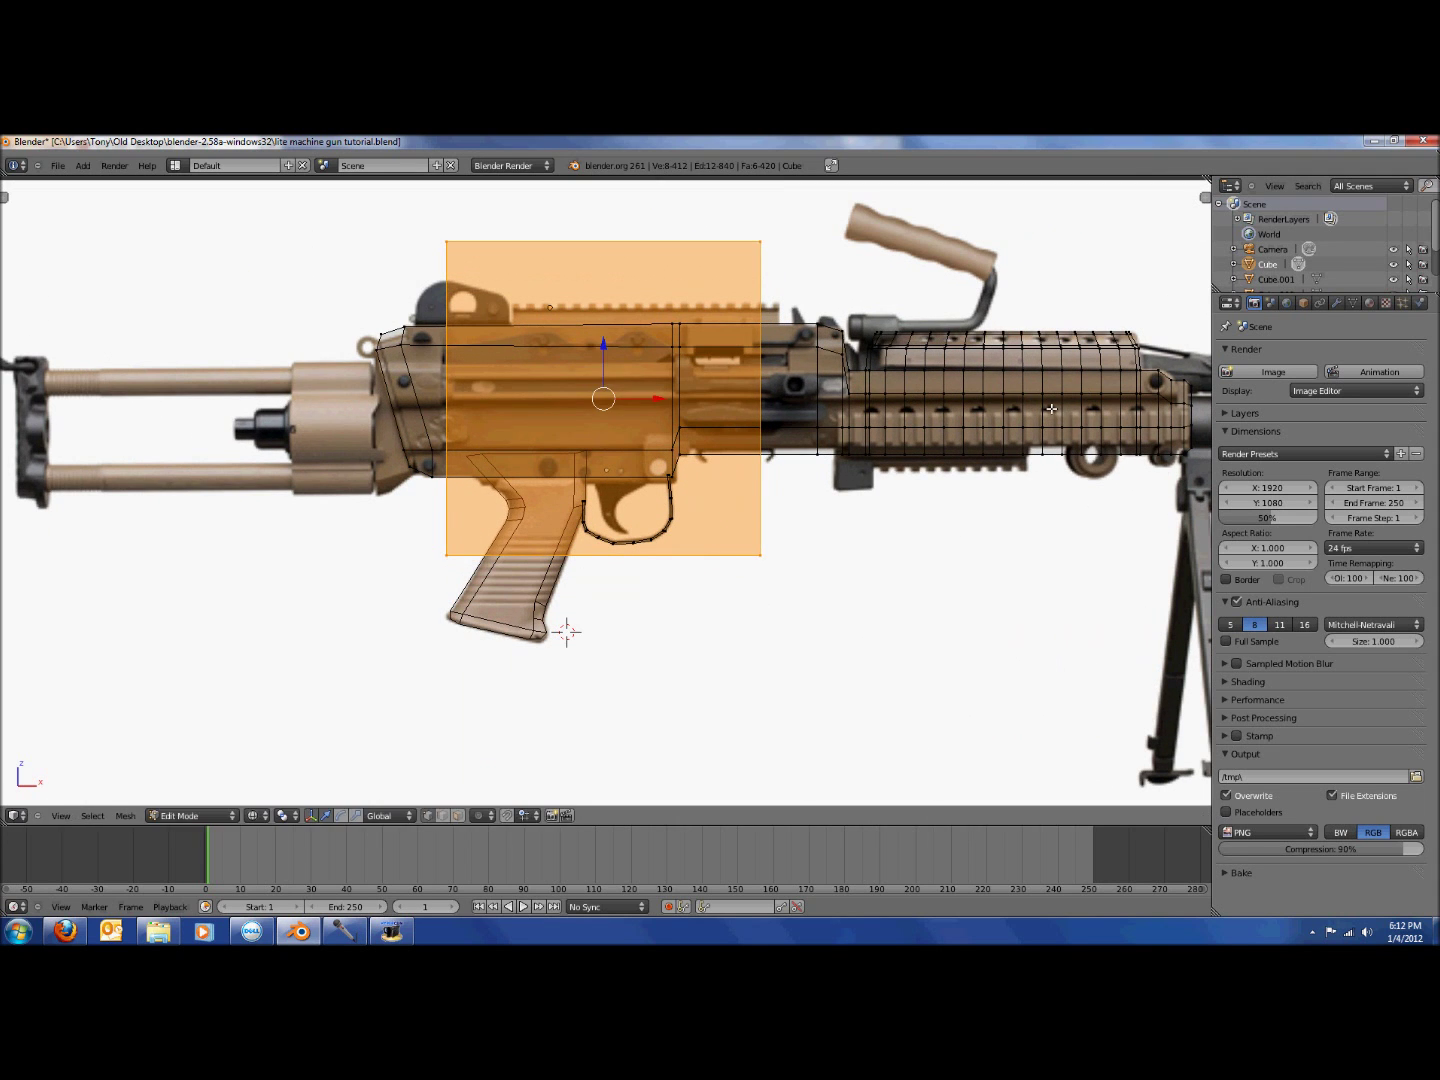
key("s")
right_click(1029, 416)
Move the plate's upper rear and upper front corners down to the trigger.
scroll(600, 238, "down", 1)
key("a")
key("b")
left_click_drag(460, 257, 520, 355)
key("g")
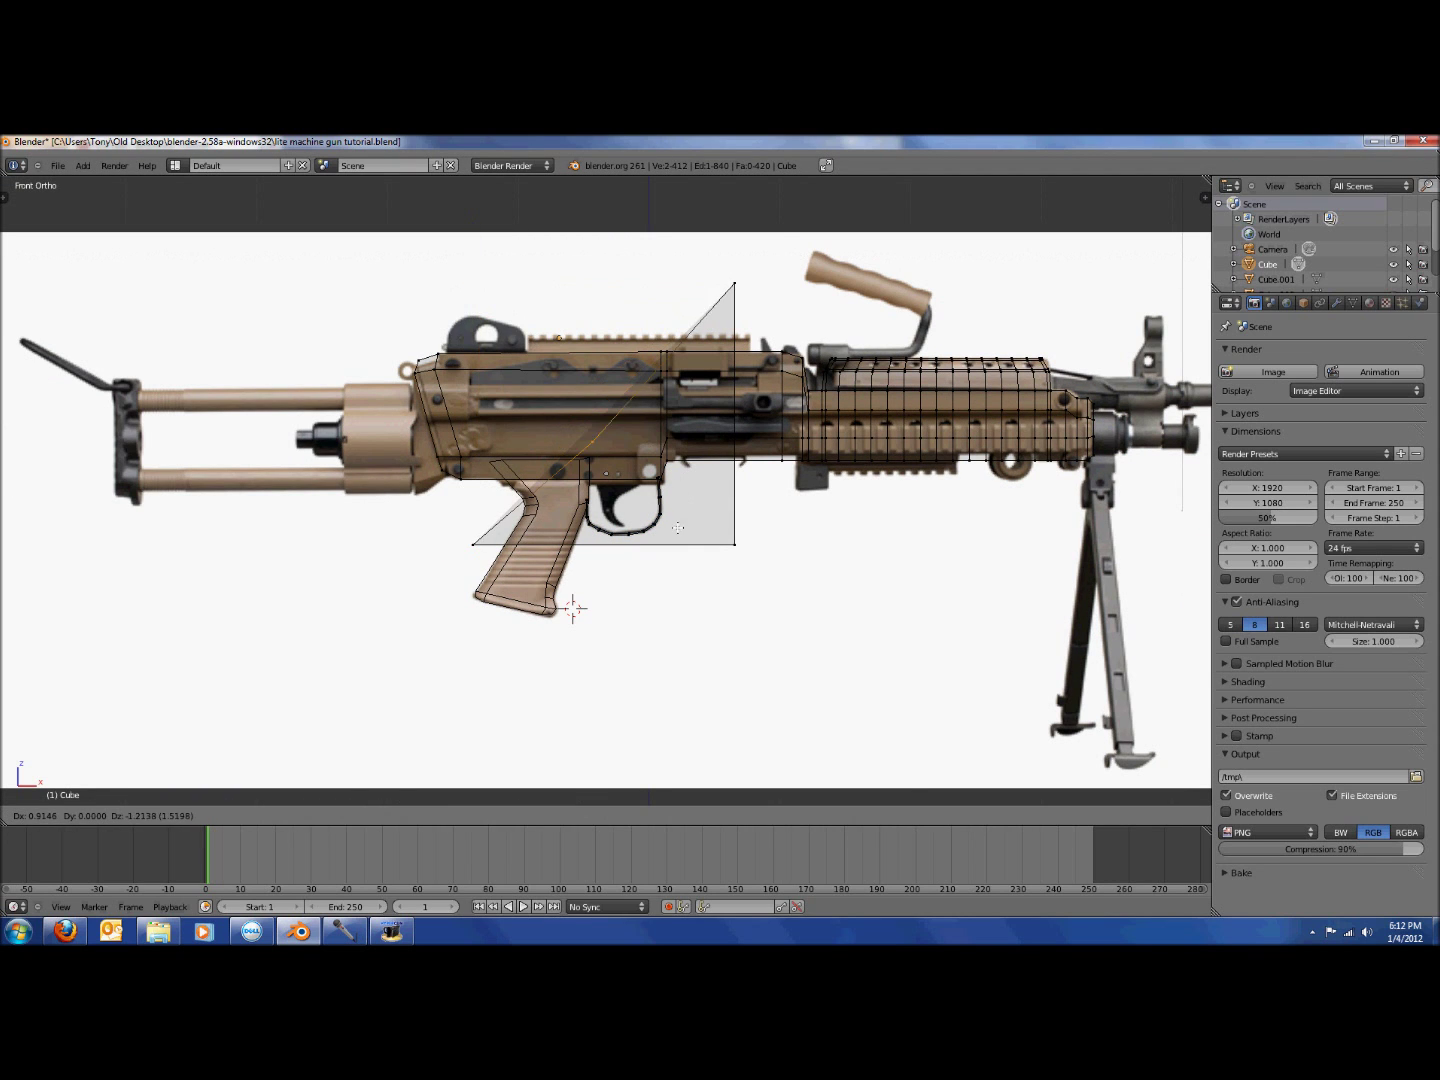
left_click(681, 583)
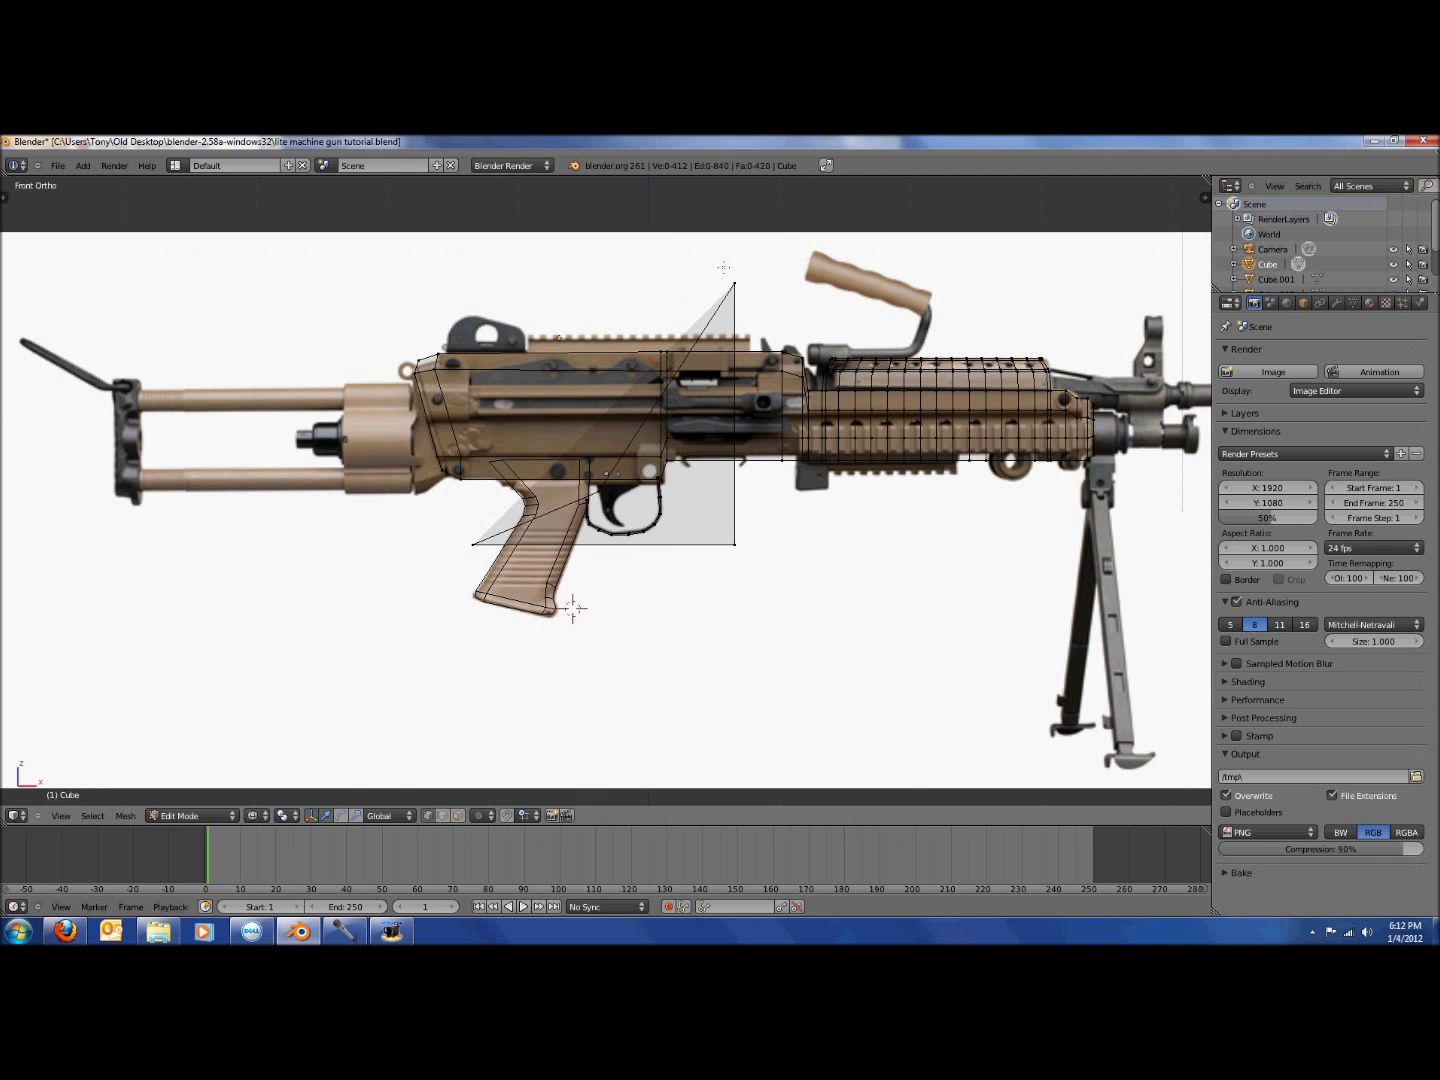
key("b")
left_click_drag(723, 267, 787, 298)
key("g")
left_click(691, 516)
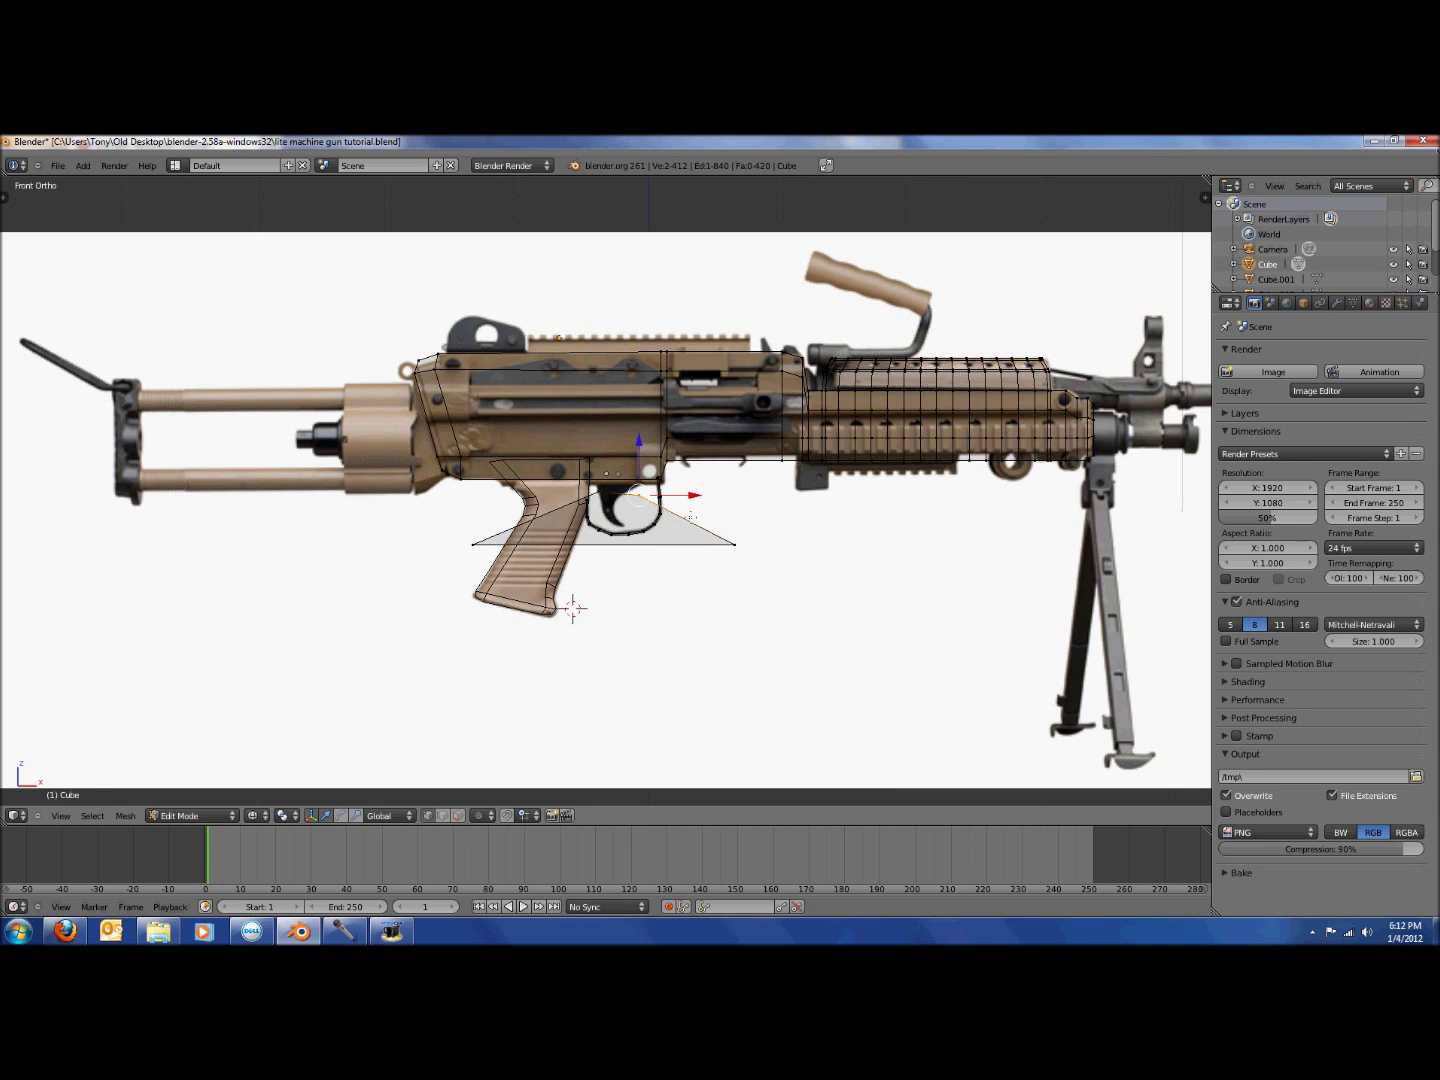
Move the plate's lower front and lower rear corners in to the trigger inside the guard.
key("b")
left_click_drag(706, 522, 778, 595)
key("g")
left_click(661, 558)
key("a")
key("b")
mouse_move(435, 535)
left_mouse_down()
mouse_move(478, 568)
mouse_move(456, 530)
left_mouse_up()
key("g")
left_click(573, 607)
scroll(573, 607, "up", 10)
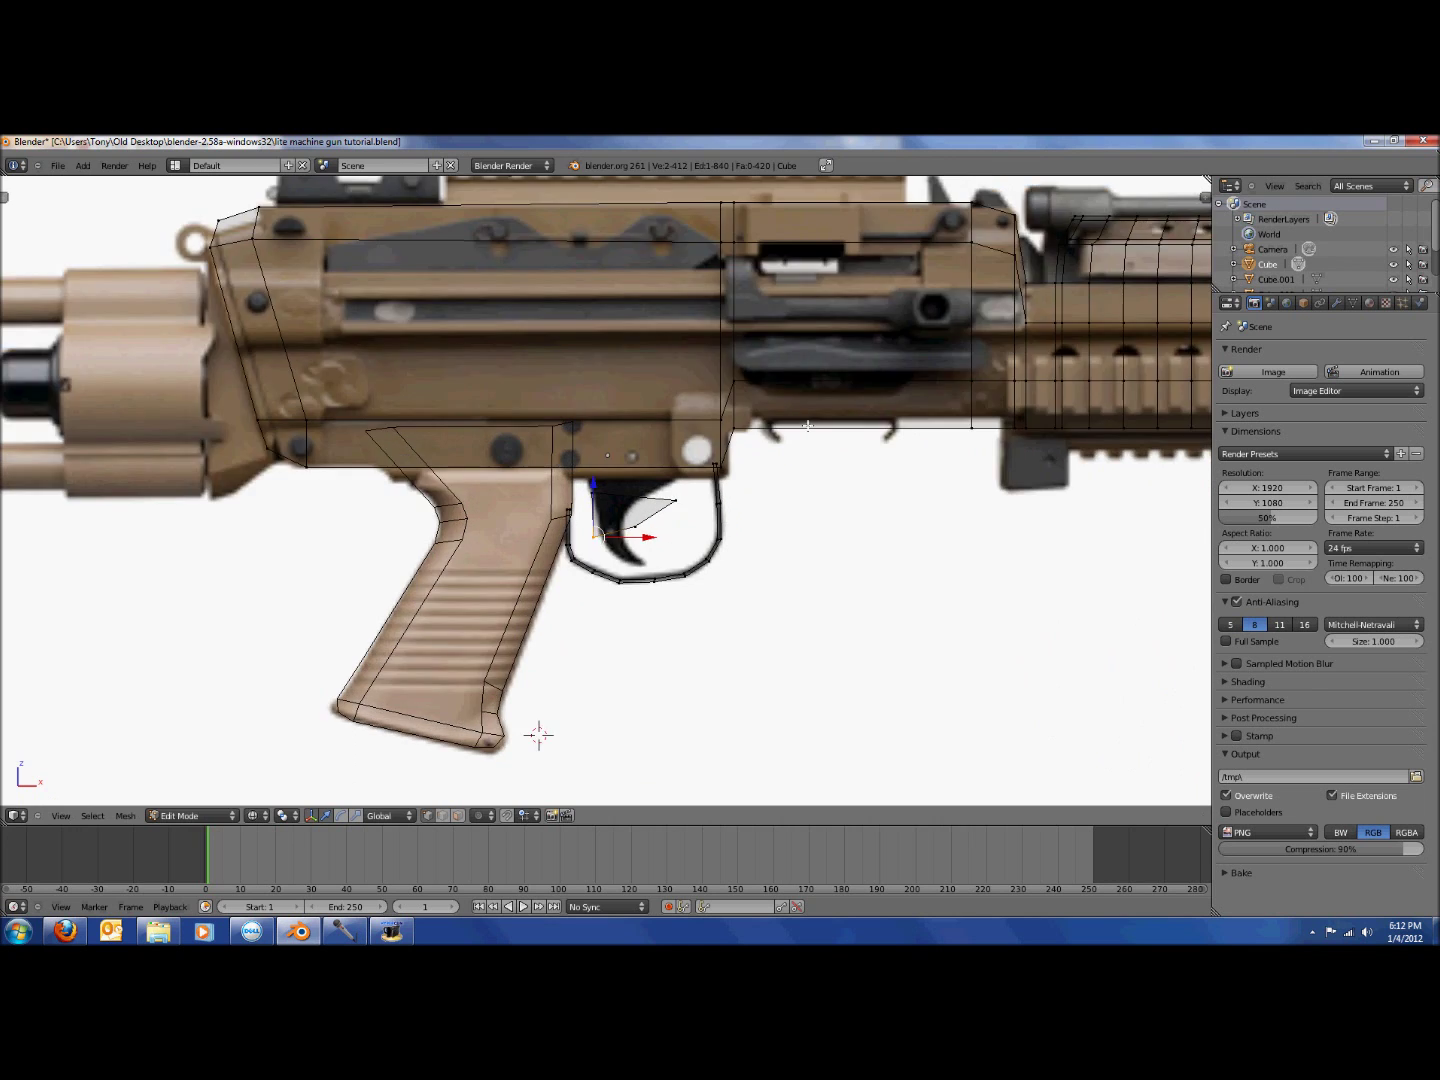
Move the trigger piece's two upper corners up into the receiver, the front one towards the white pin.
key("b")
left_click_drag(557, 477, 600, 524)
key("g")
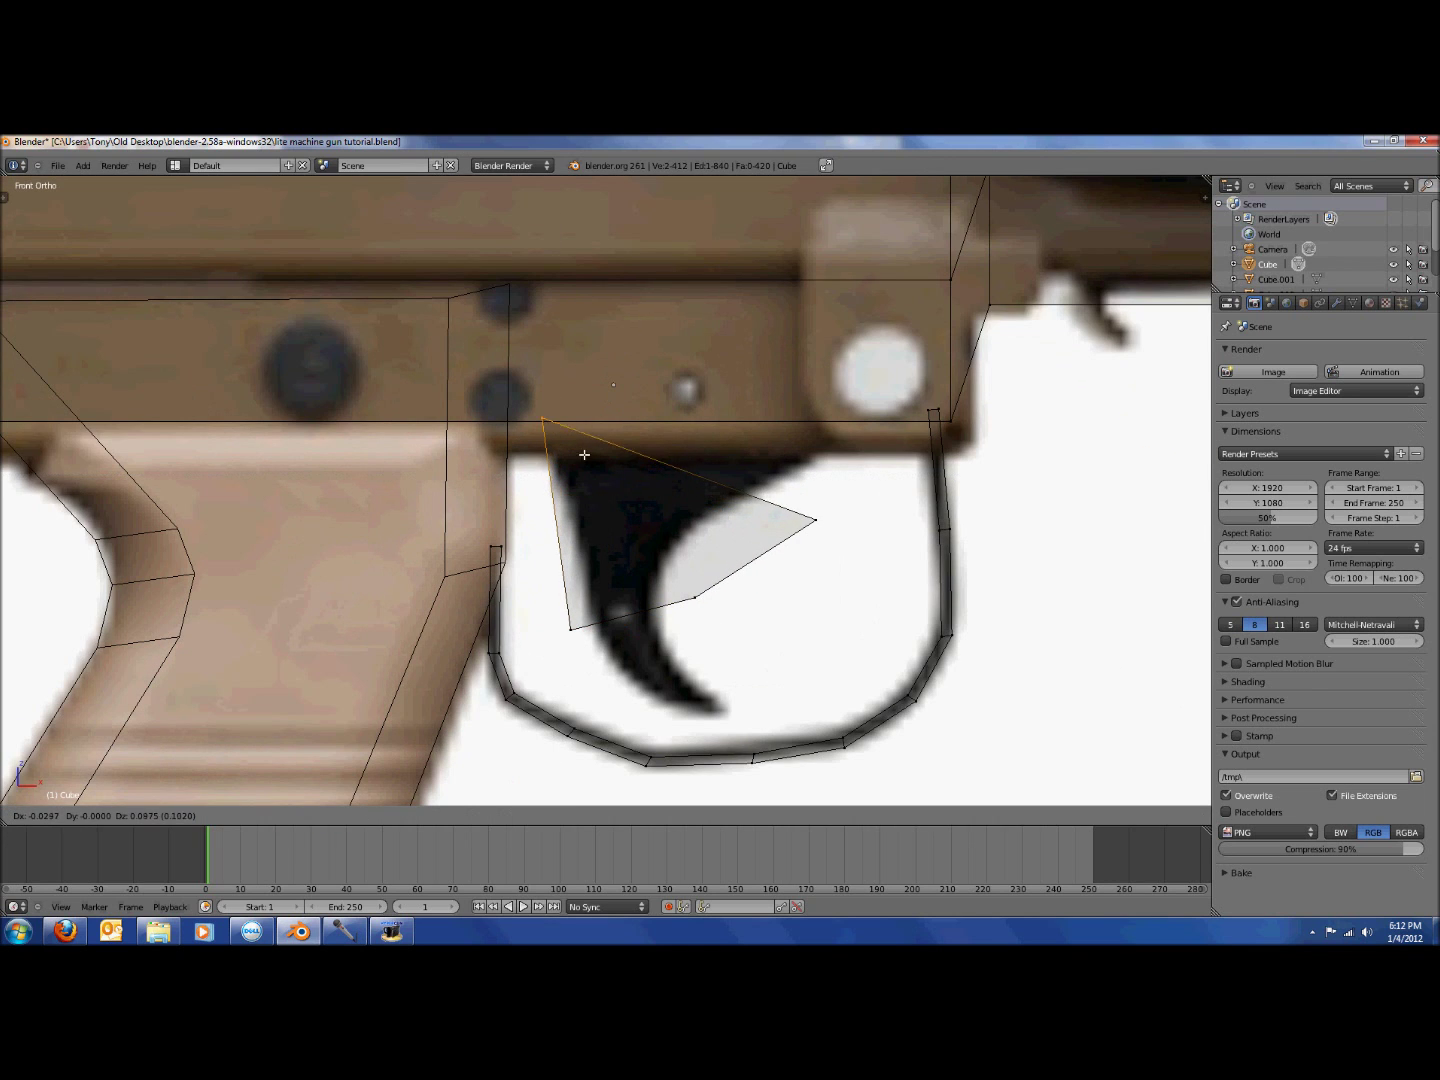
left_click(578, 420)
key("a")
key("b")
left_click_drag(797, 504, 816, 519)
key("g")
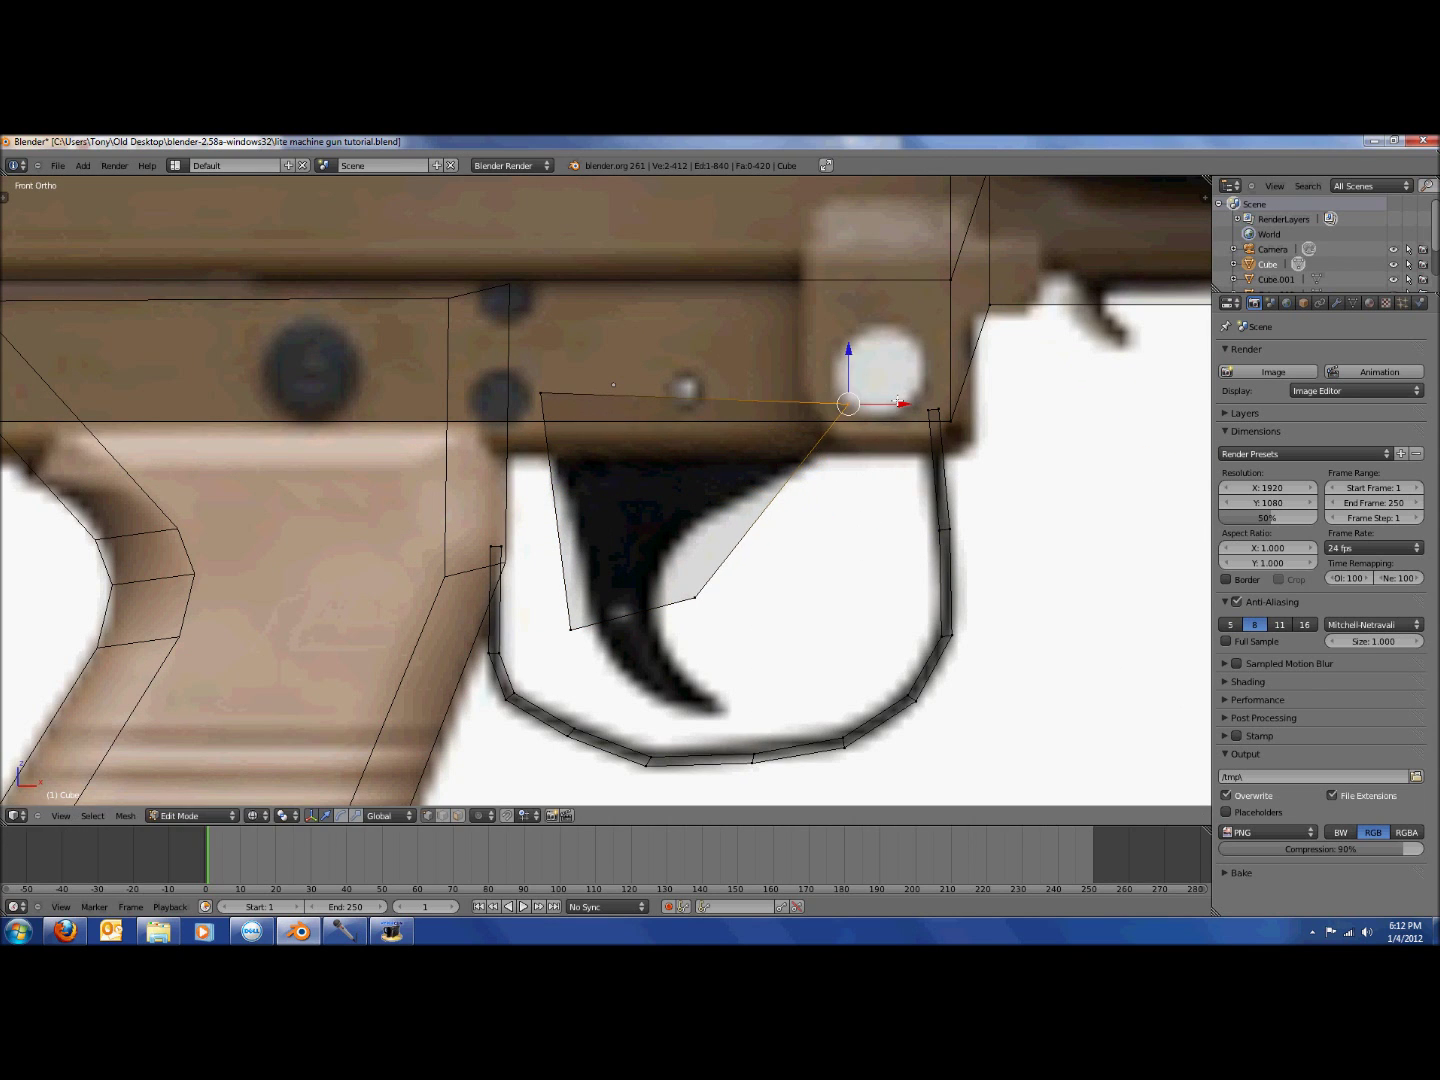
left_click(868, 363)
Move the trigger piece's two lower corners onto the trigger's front and rear outline.
key("b")
left_click_drag(643, 572, 733, 617)
key("g")
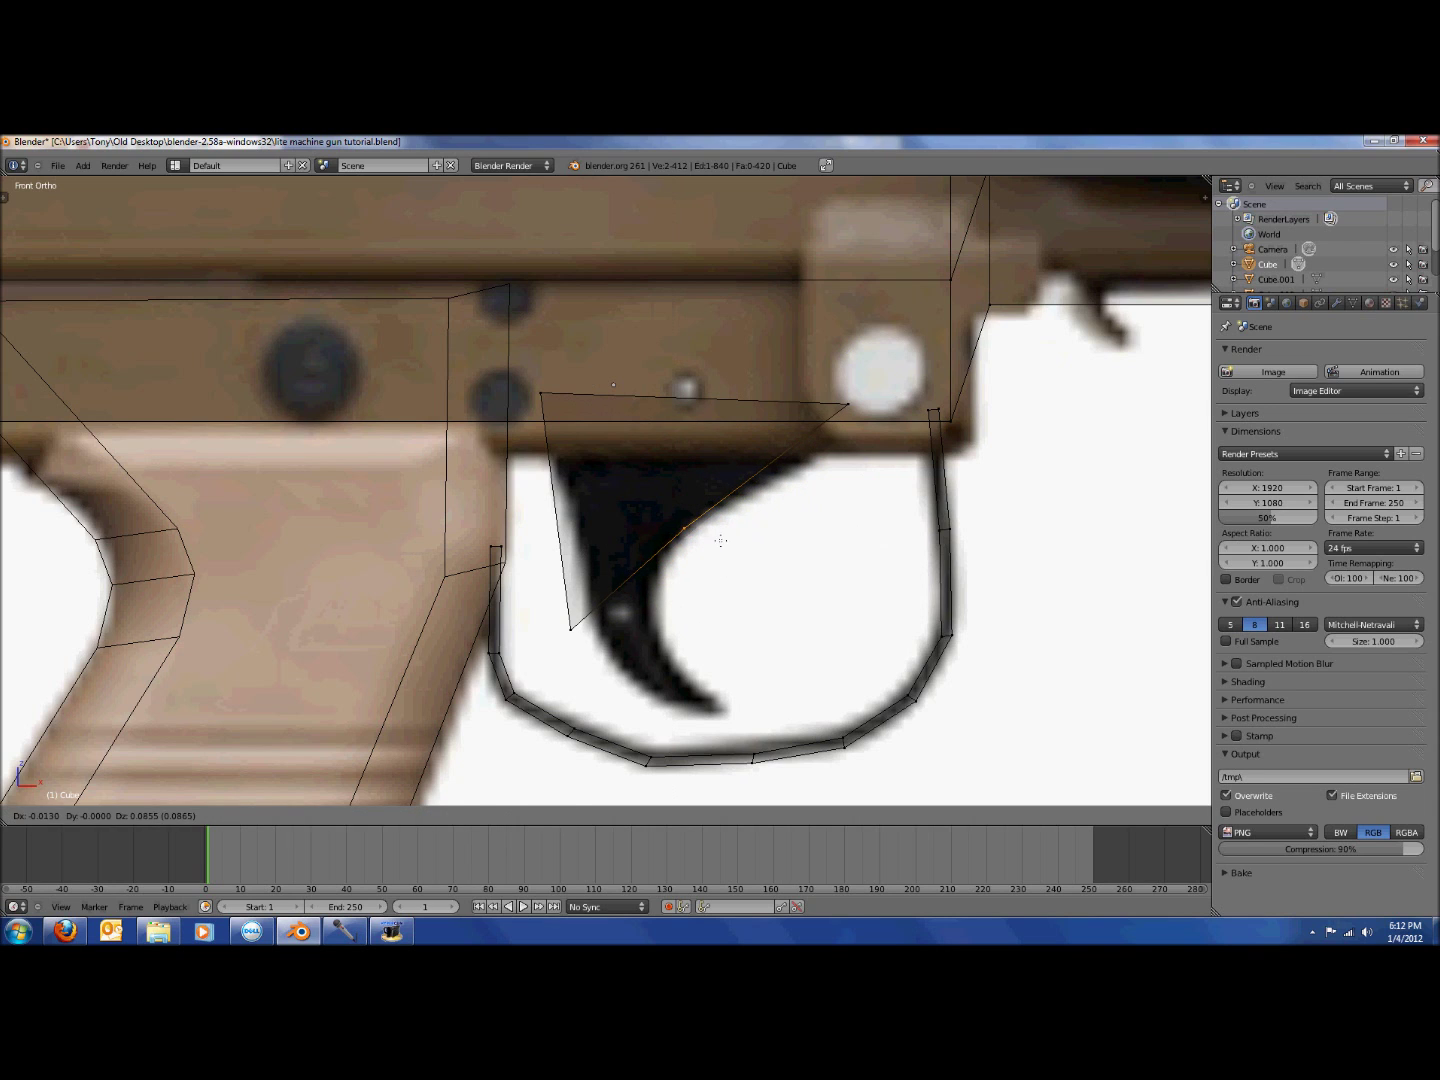
left_click(605, 642)
key("b")
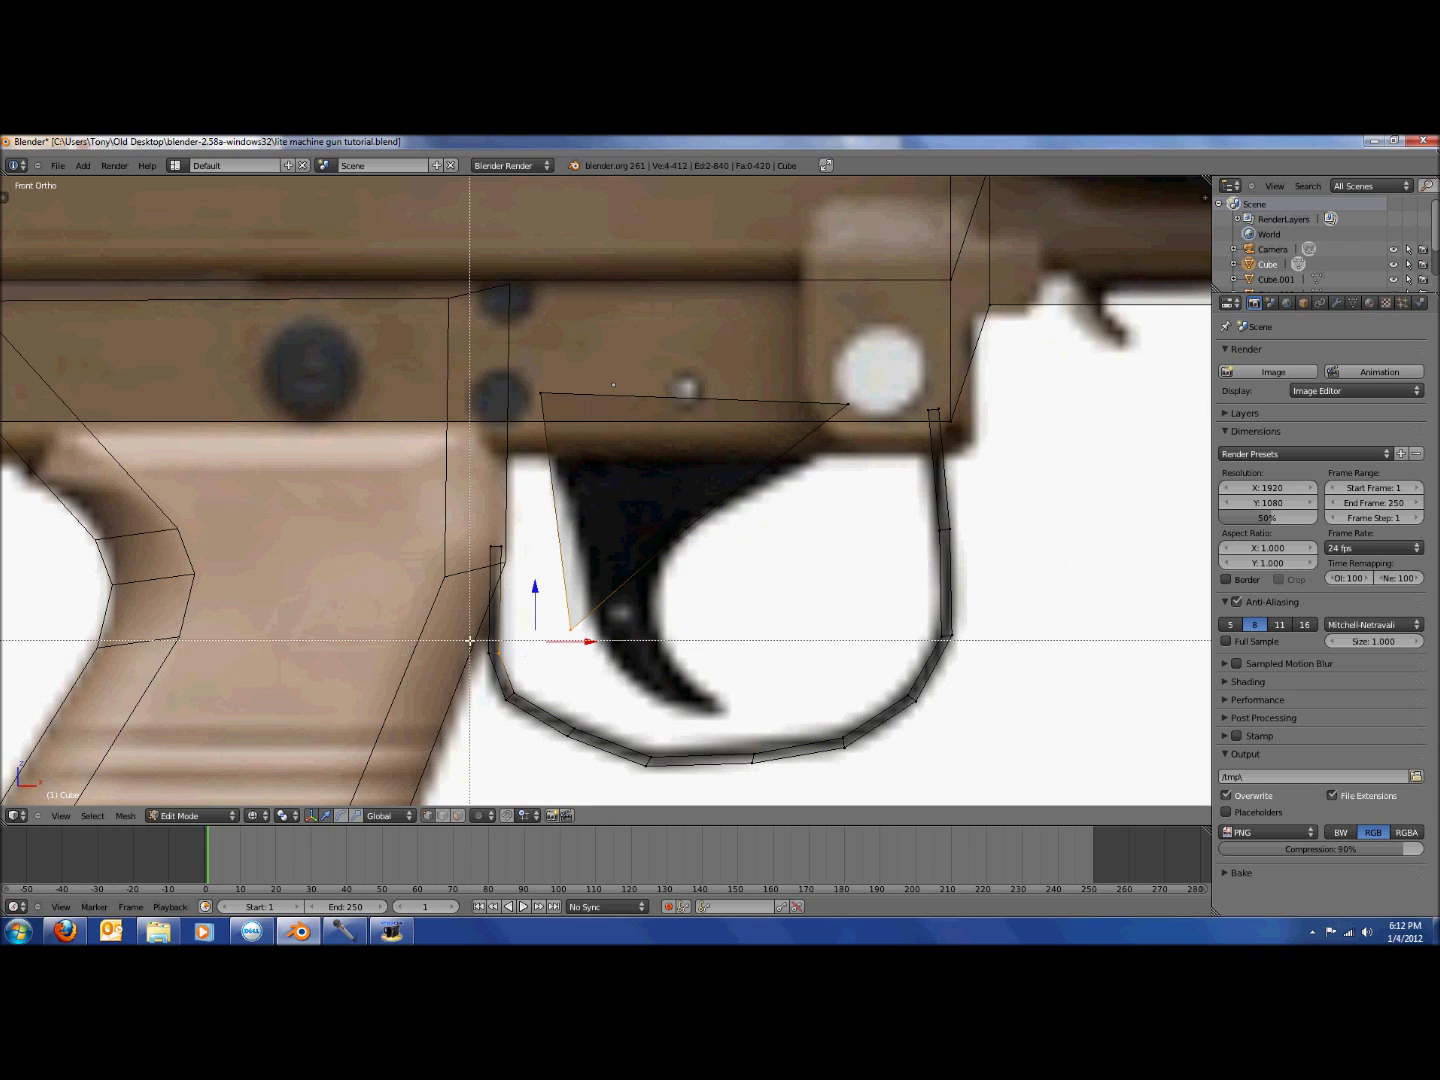
middle_click_drag(470, 640, 538, 678)
key("g")
left_click(587, 575)
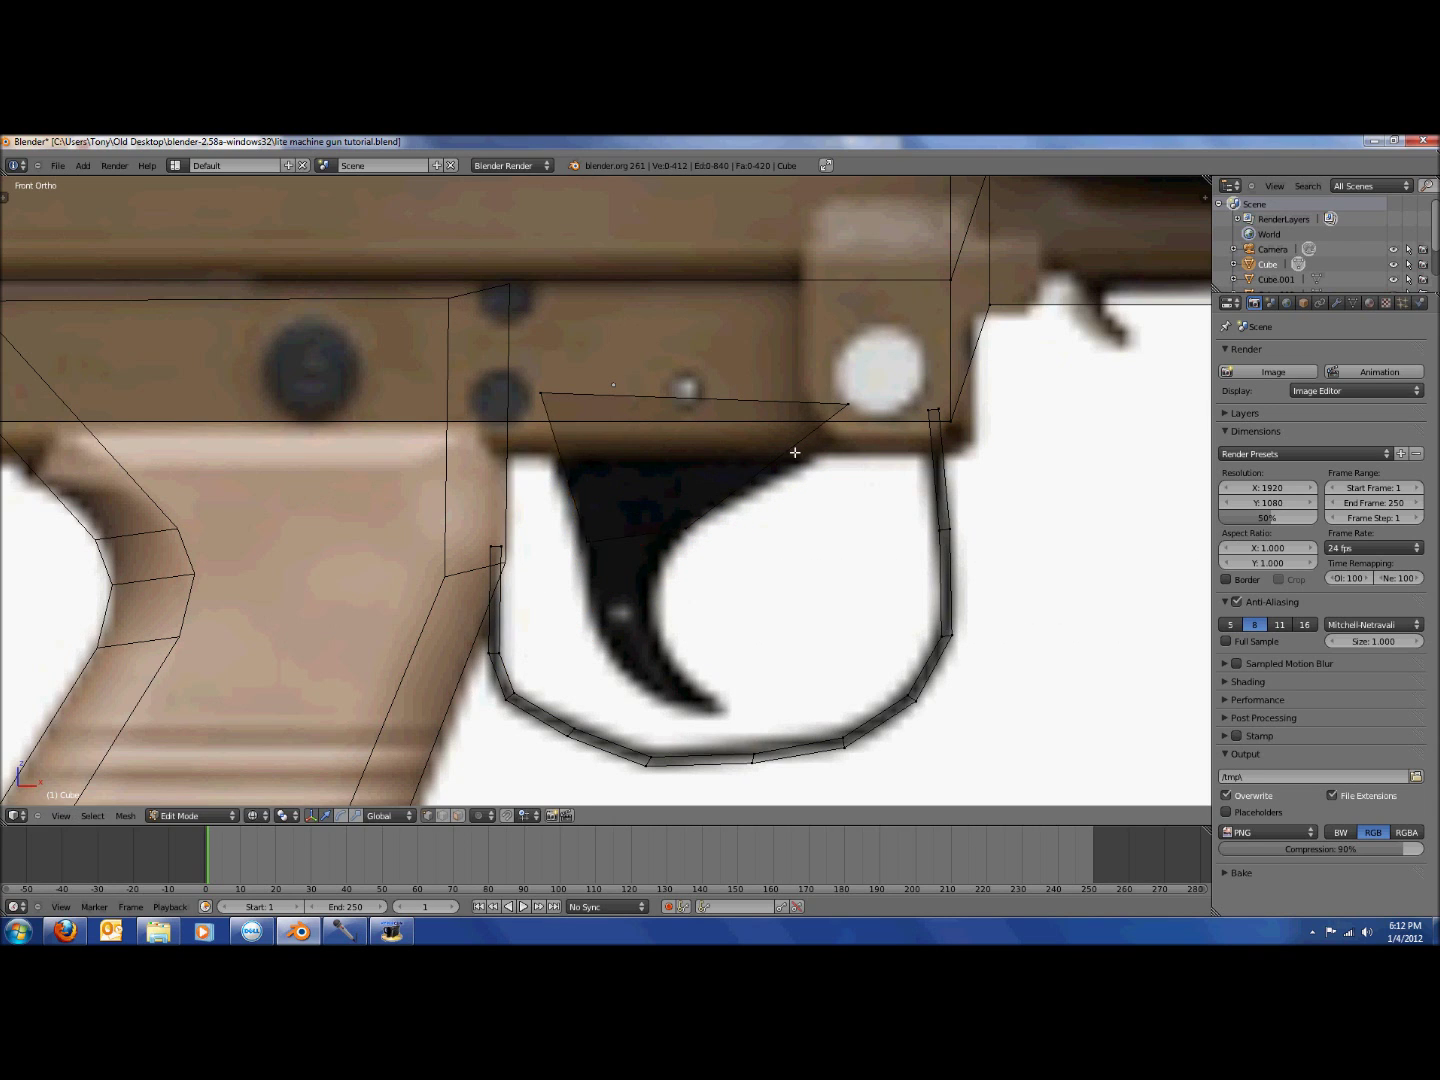
Add a loop cut across the upper trigger and fit its front edge and the piece's upper front corner to the reference.
key("ctrl+r")
left_click(740, 466)
left_click(737, 472)
key("a")
key("b")
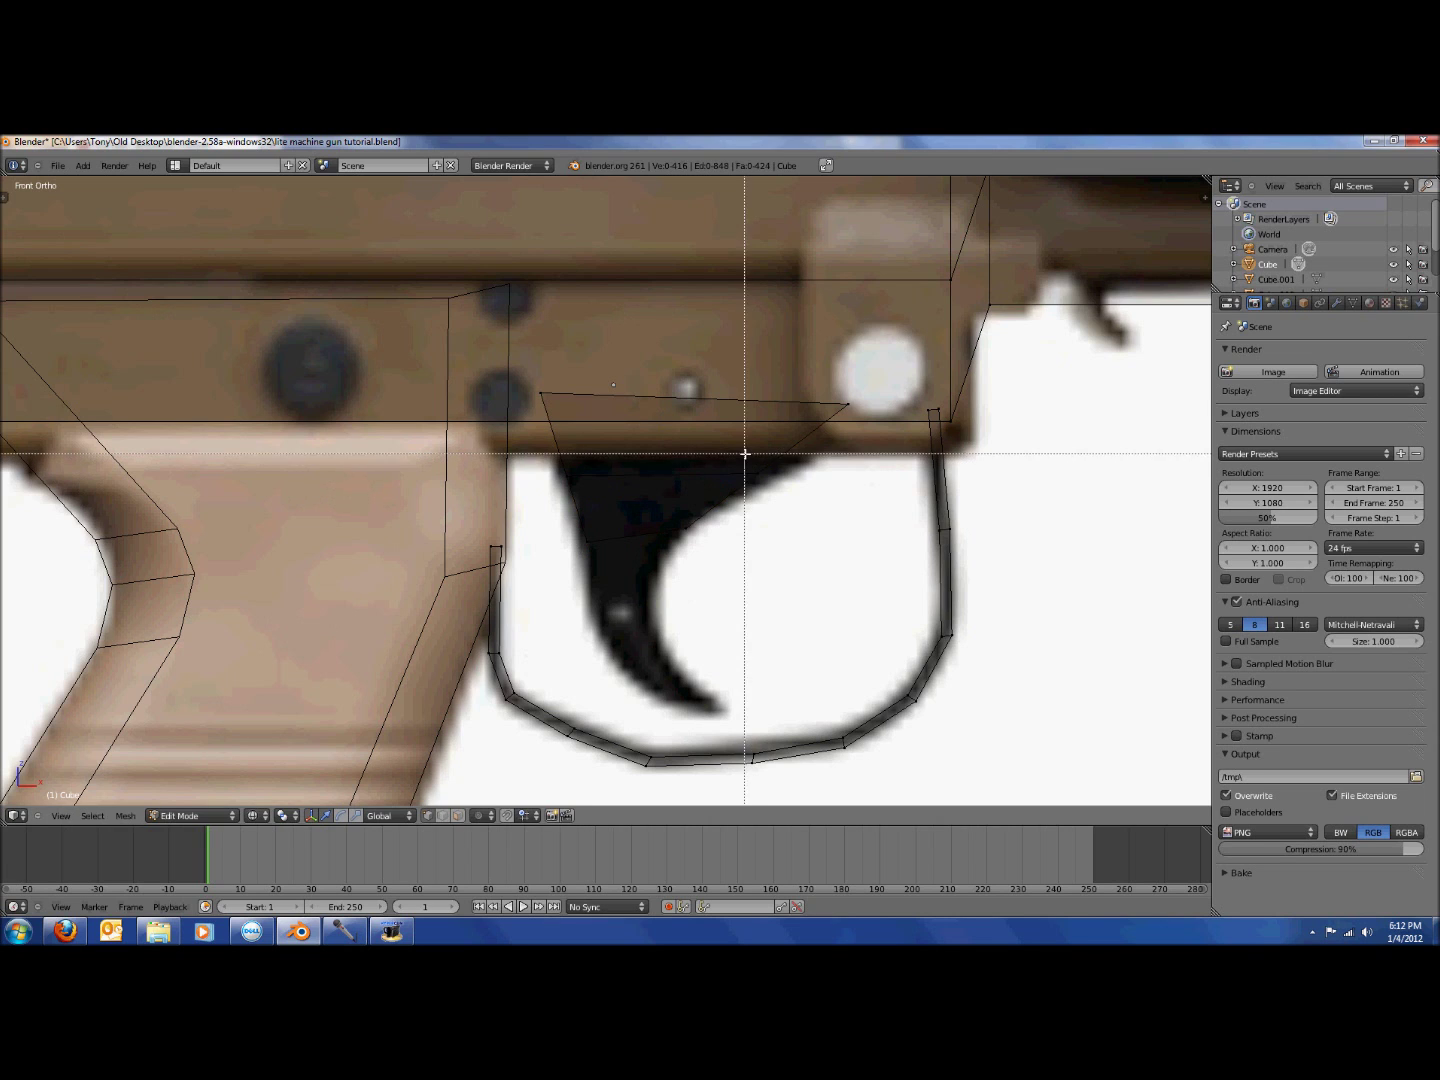
left_click_drag(745, 453, 775, 498)
key("g")
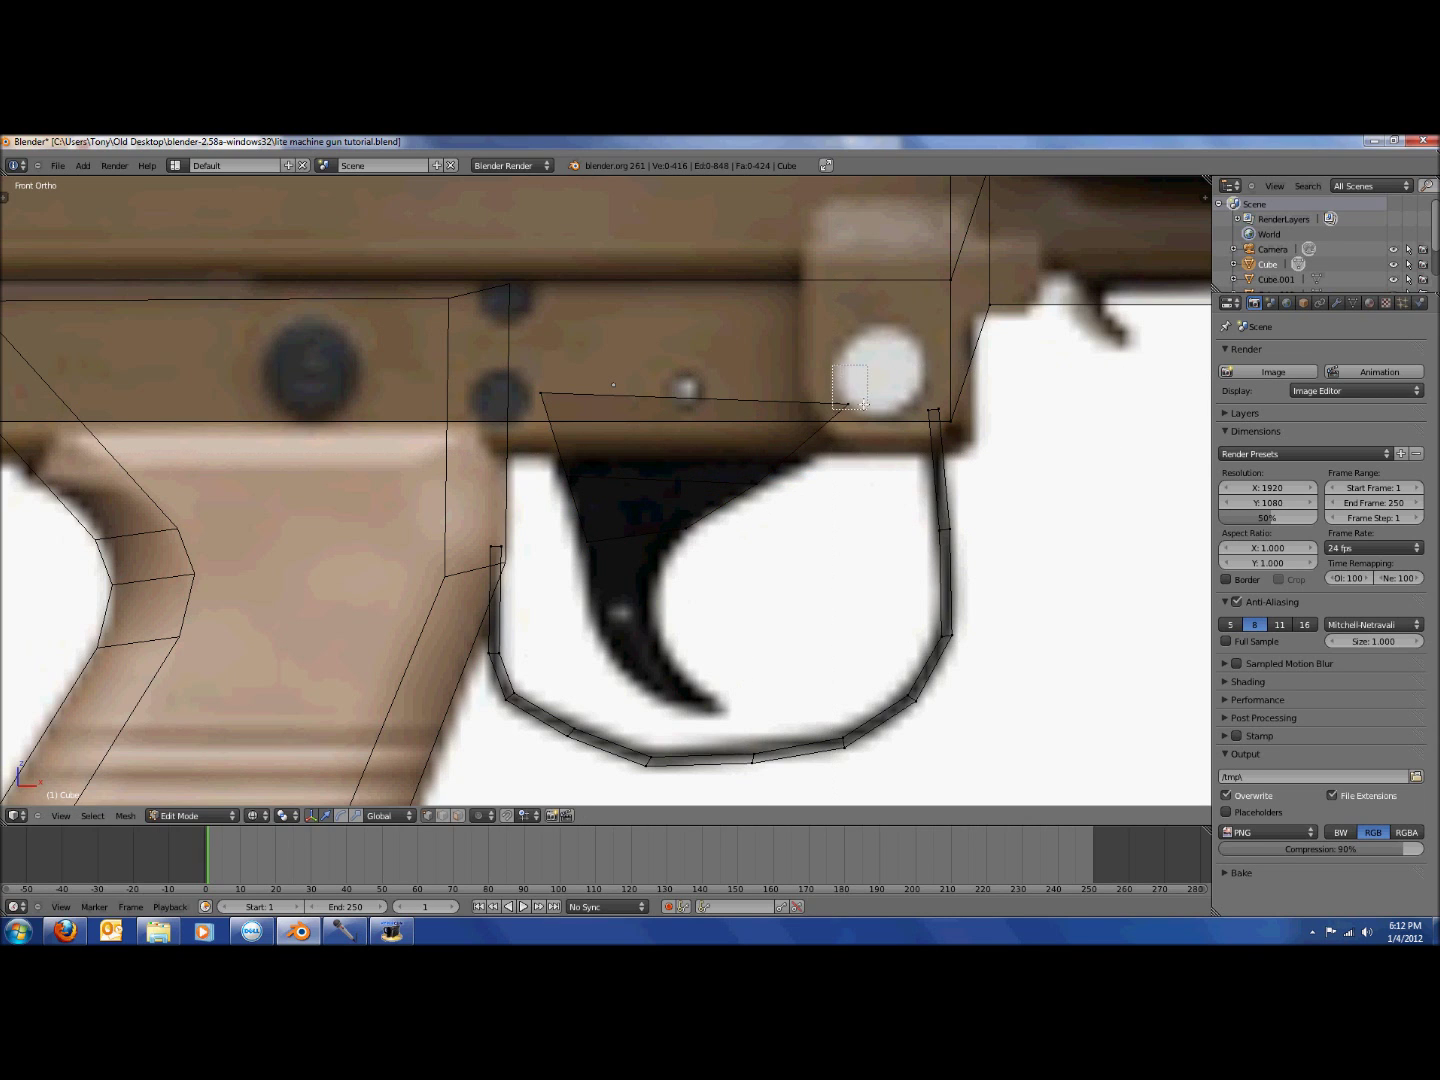
left_click(905, 426)
Extrude the trigger's lower edge down to the small light spot and fit the new front and rear corners to the outline.
key("a")
key("b")
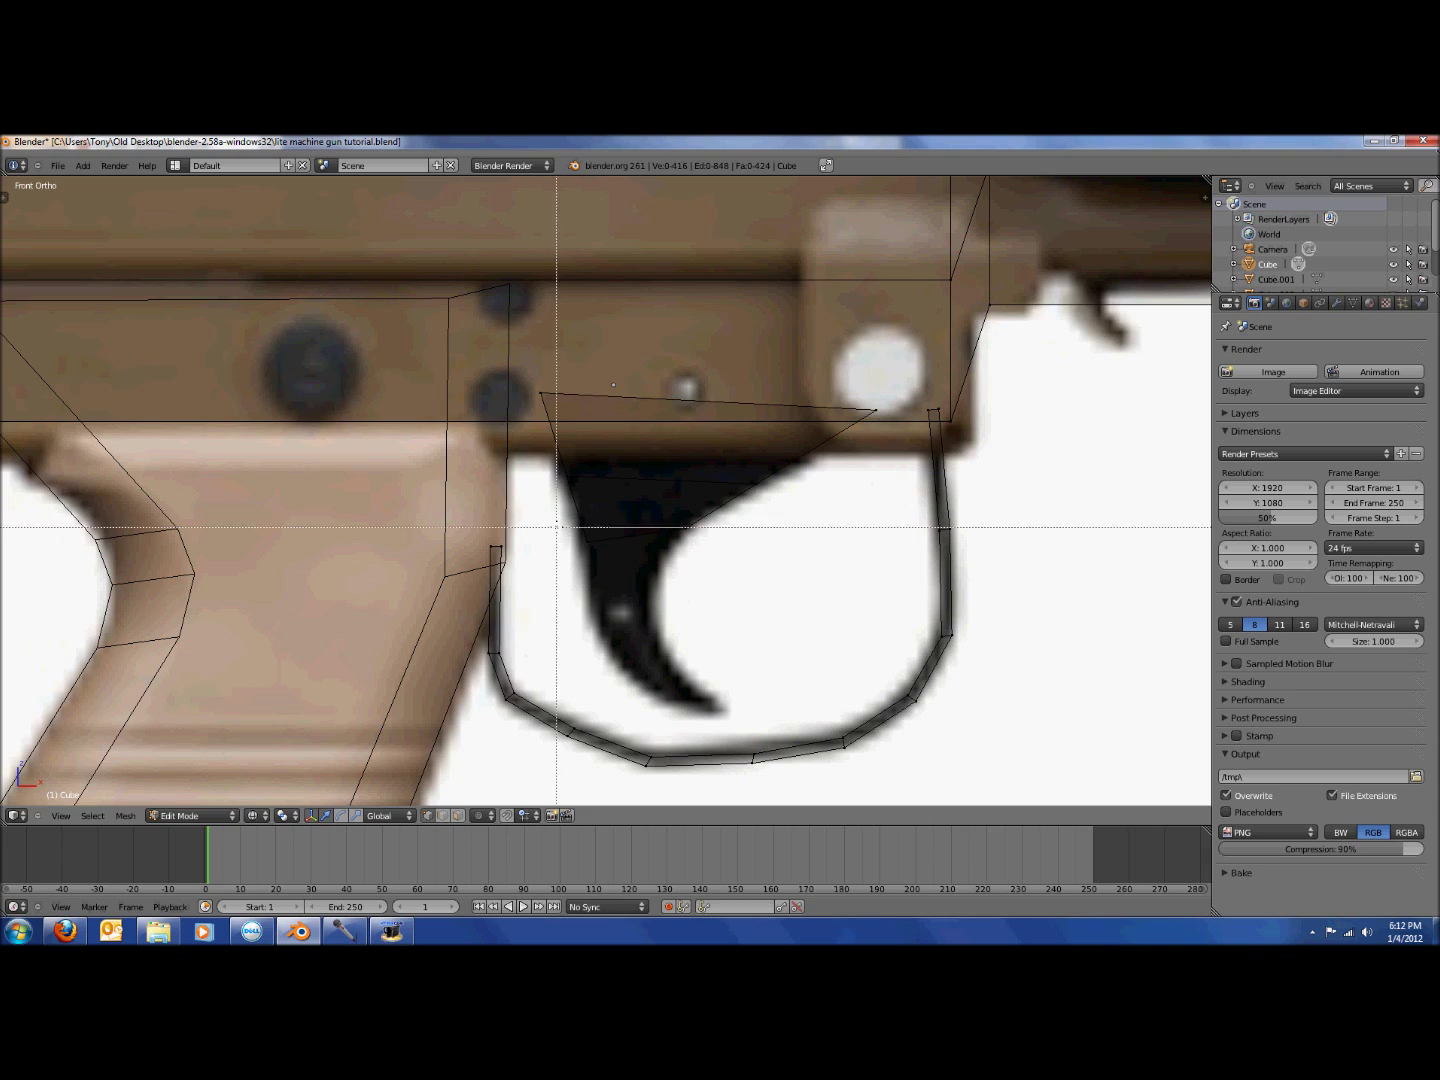
key("e")
left_click_drag(557, 526, 715, 632)
left_click(776, 663)
key("g")
left_click(749, 655)
key("a")
key("b")
key("g")
left_click(748, 637)
Extrude the trigger's lower end diagonally forward and down along the curved hook.
key("a")
key("b")
left_click_drag(566, 558, 619, 641)
key("e")
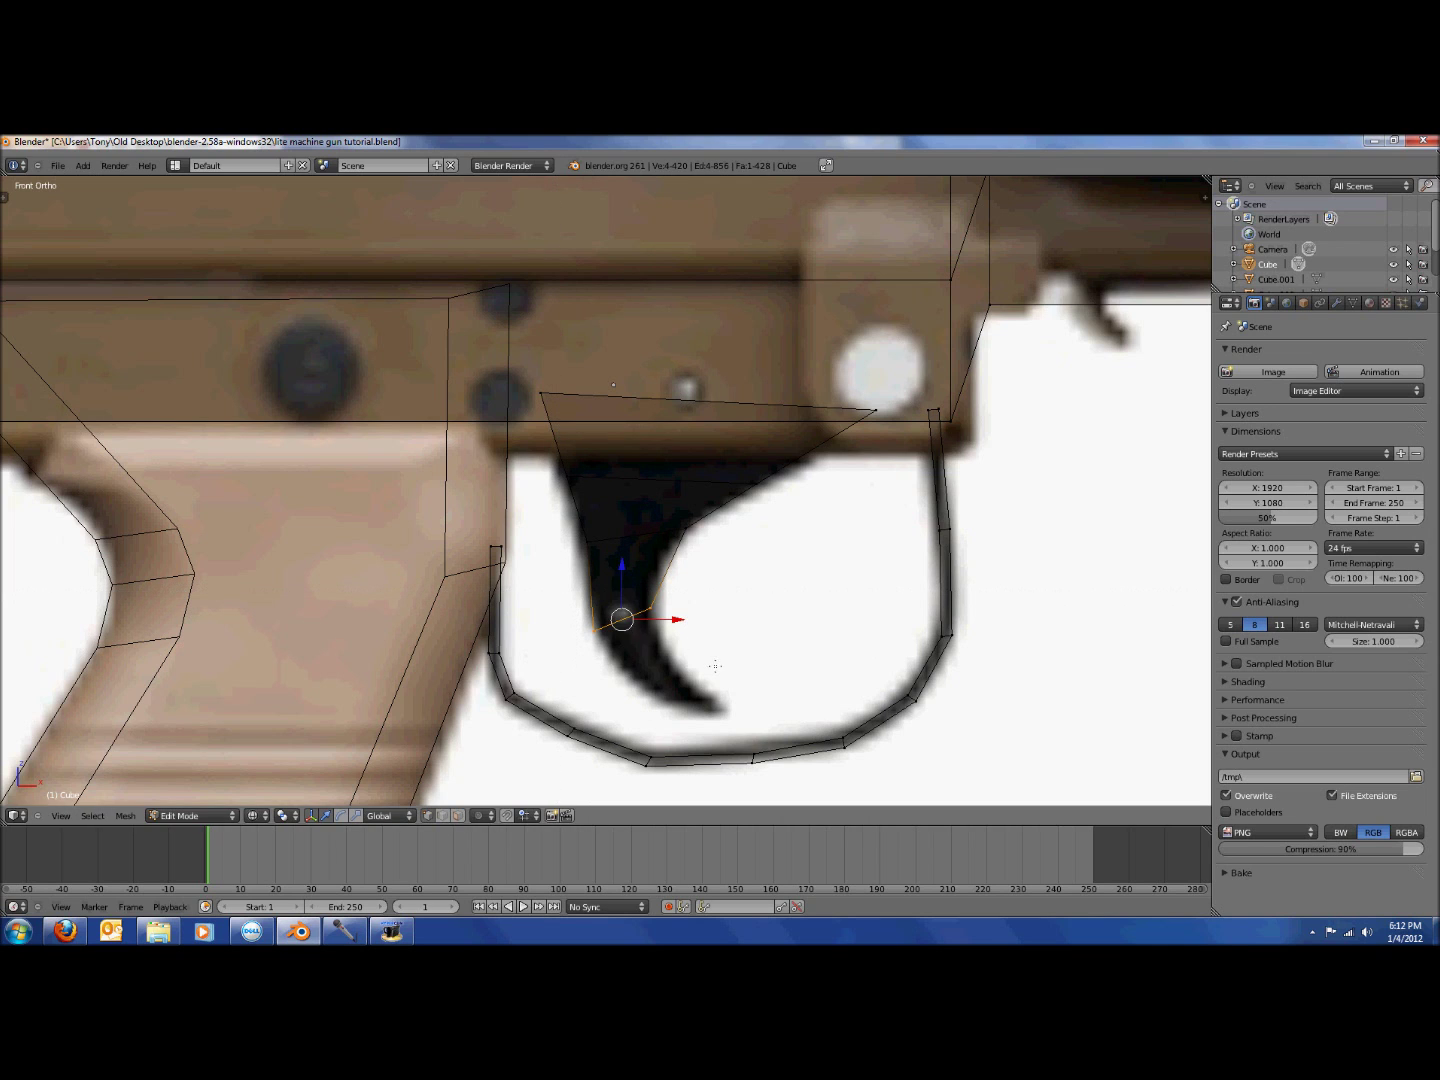
left_click(691, 665)
Move the new end's front and rear corners onto the inner and outer curves of the trigger hook.
key("b")
left_click_drag(684, 663, 730, 692)
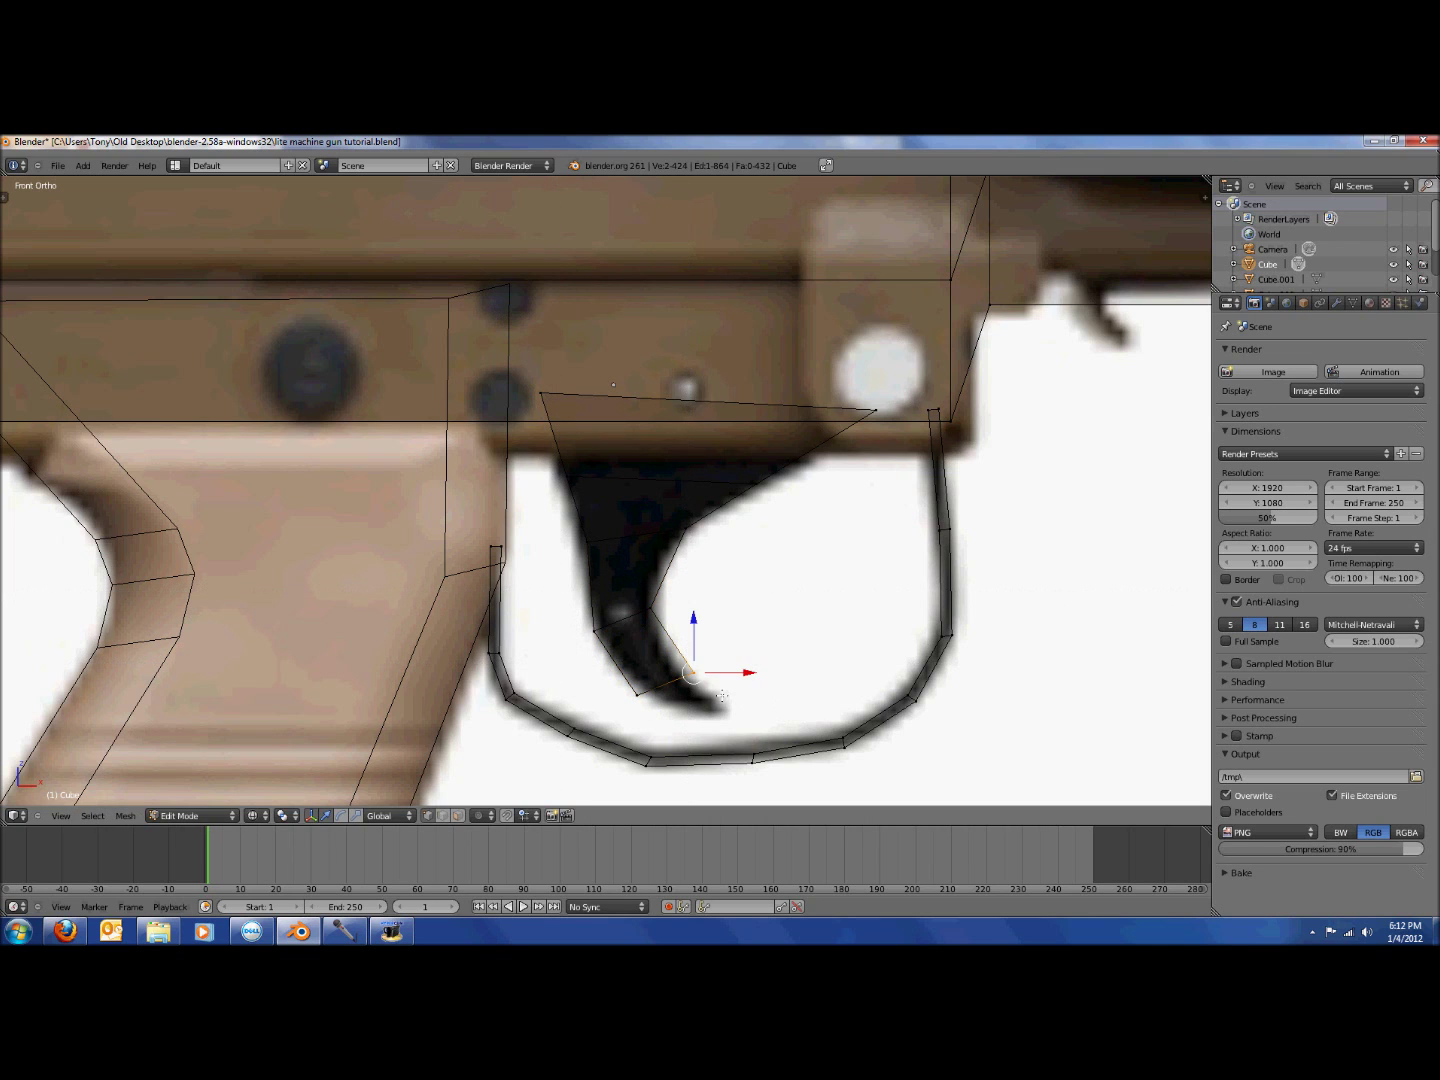
key("g")
left_click(722, 698)
key("a")
key("g")
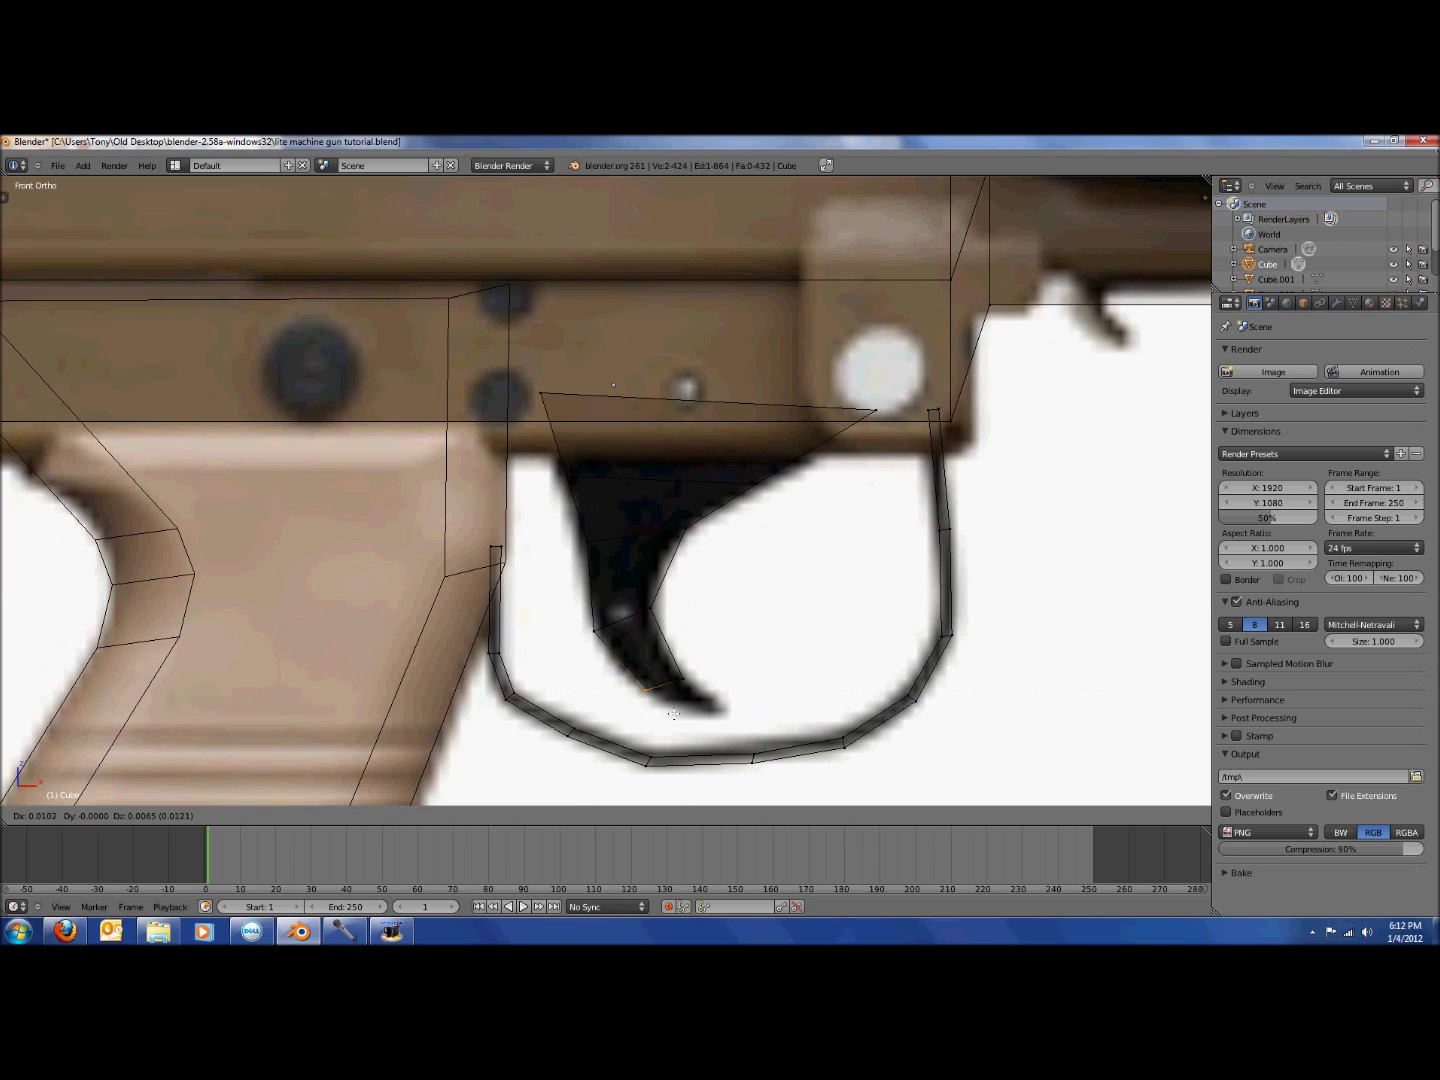
left_click(671, 713)
key("a")
key("b")
left_click_drag(665, 658, 712, 695)
key("g")
left_click(712, 686)
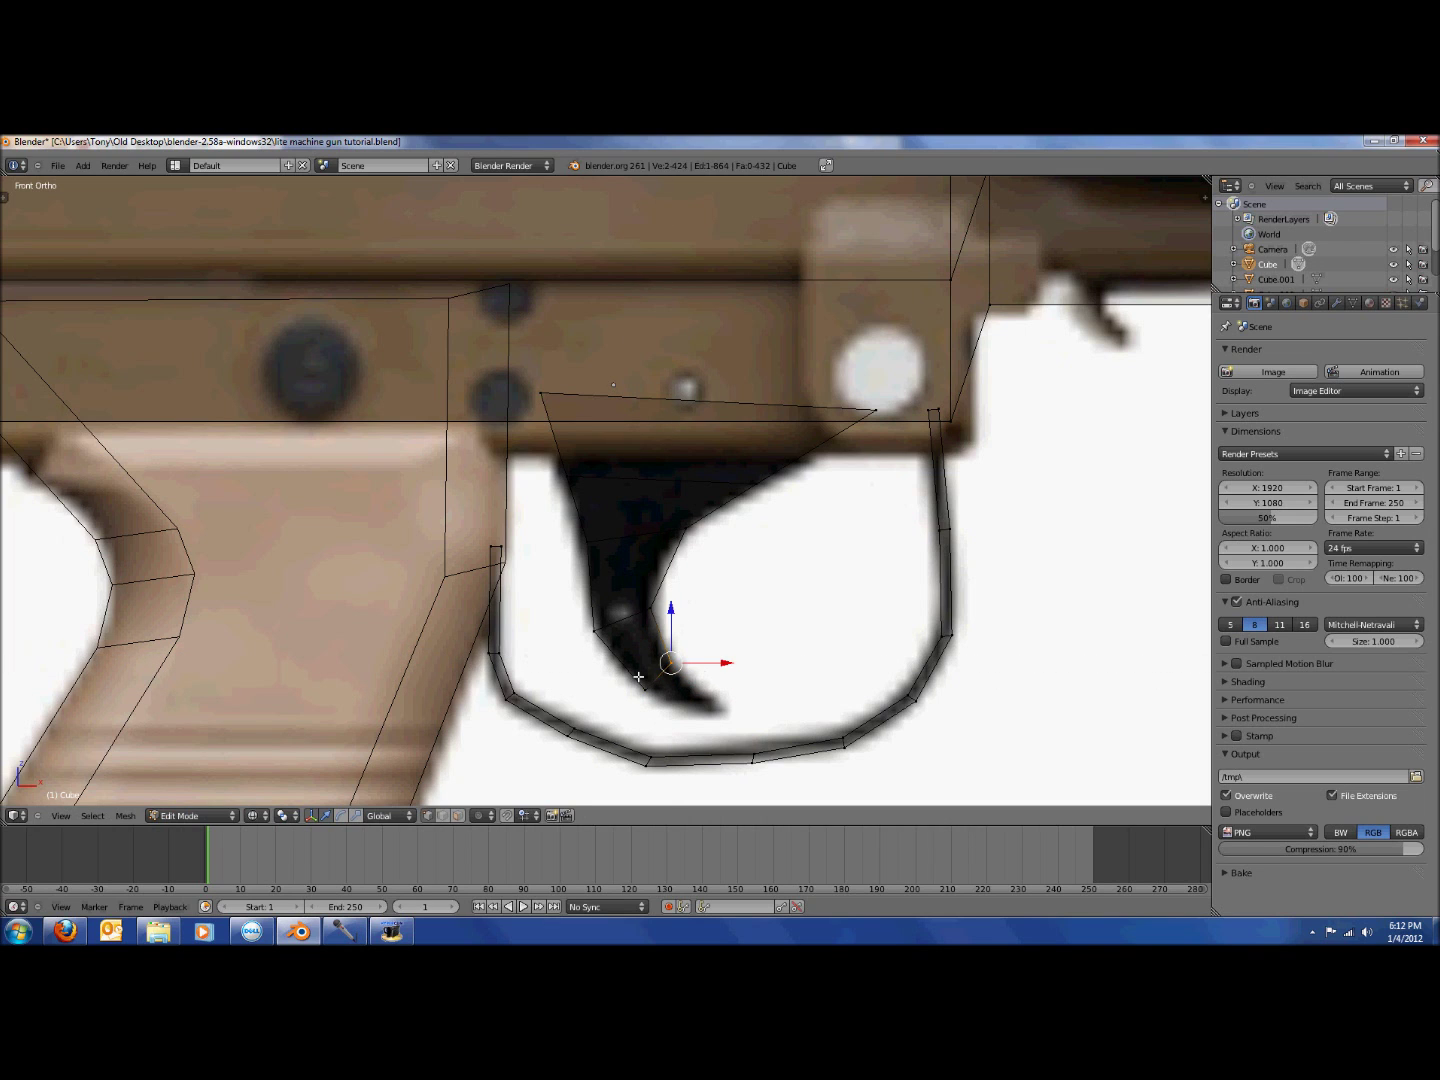
Extrude the hook's lower end once more, out to the tip of the trigger.
key("b")
left_click_drag(608, 650, 699, 714)
key("e")
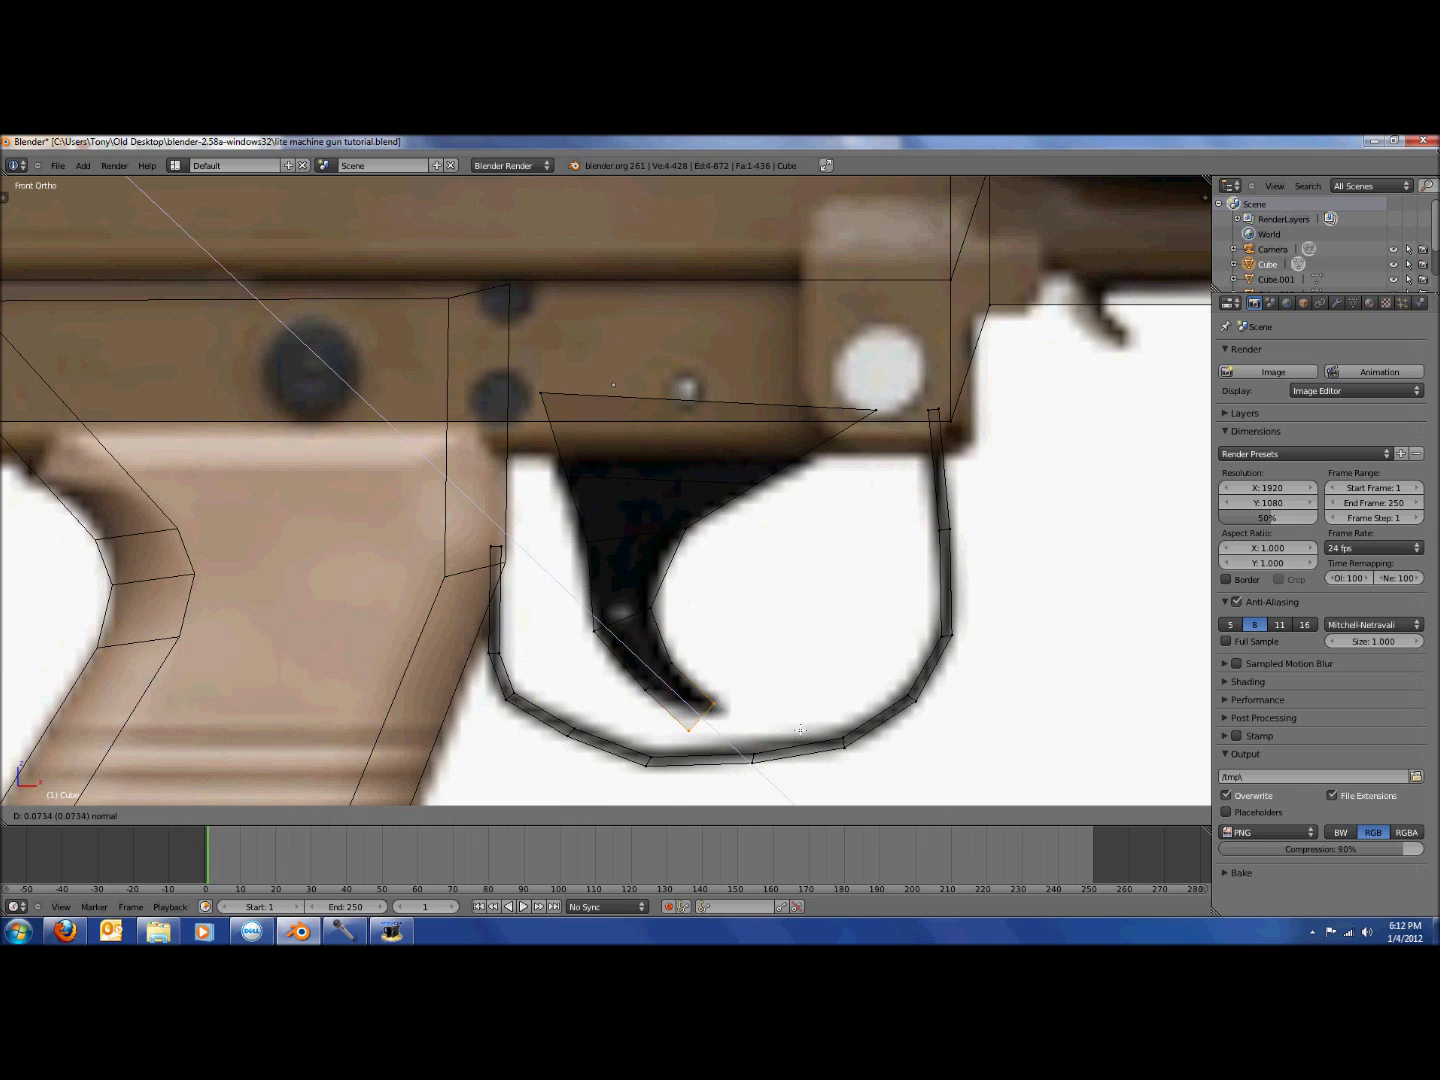
middle_click(800, 713)
left_click(826, 713)
Try scaling the trigger's end edge down to a point and check the shape in solid shading.
key("s")
left_click(736, 713)
key("z")
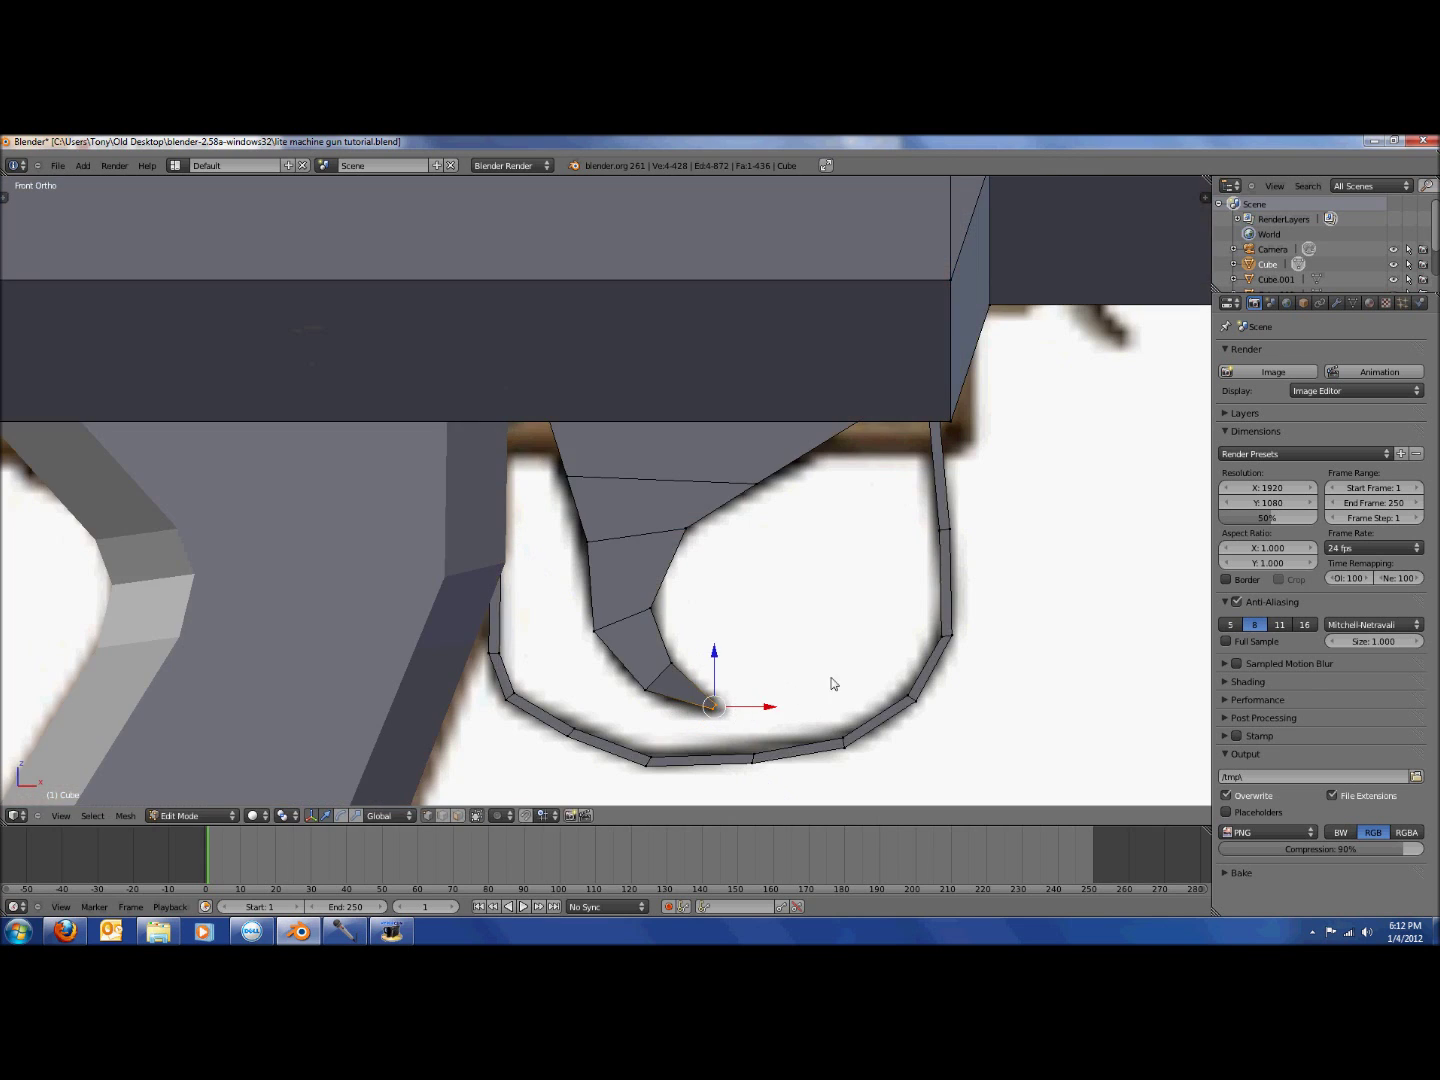
key("Tab")
mouse_move(829, 677)
middle_mouse_down()
mouse_move(771, 669)
mouse_move(802, 669)
middle_mouse_up()
scroll(802, 674, "up", 2)
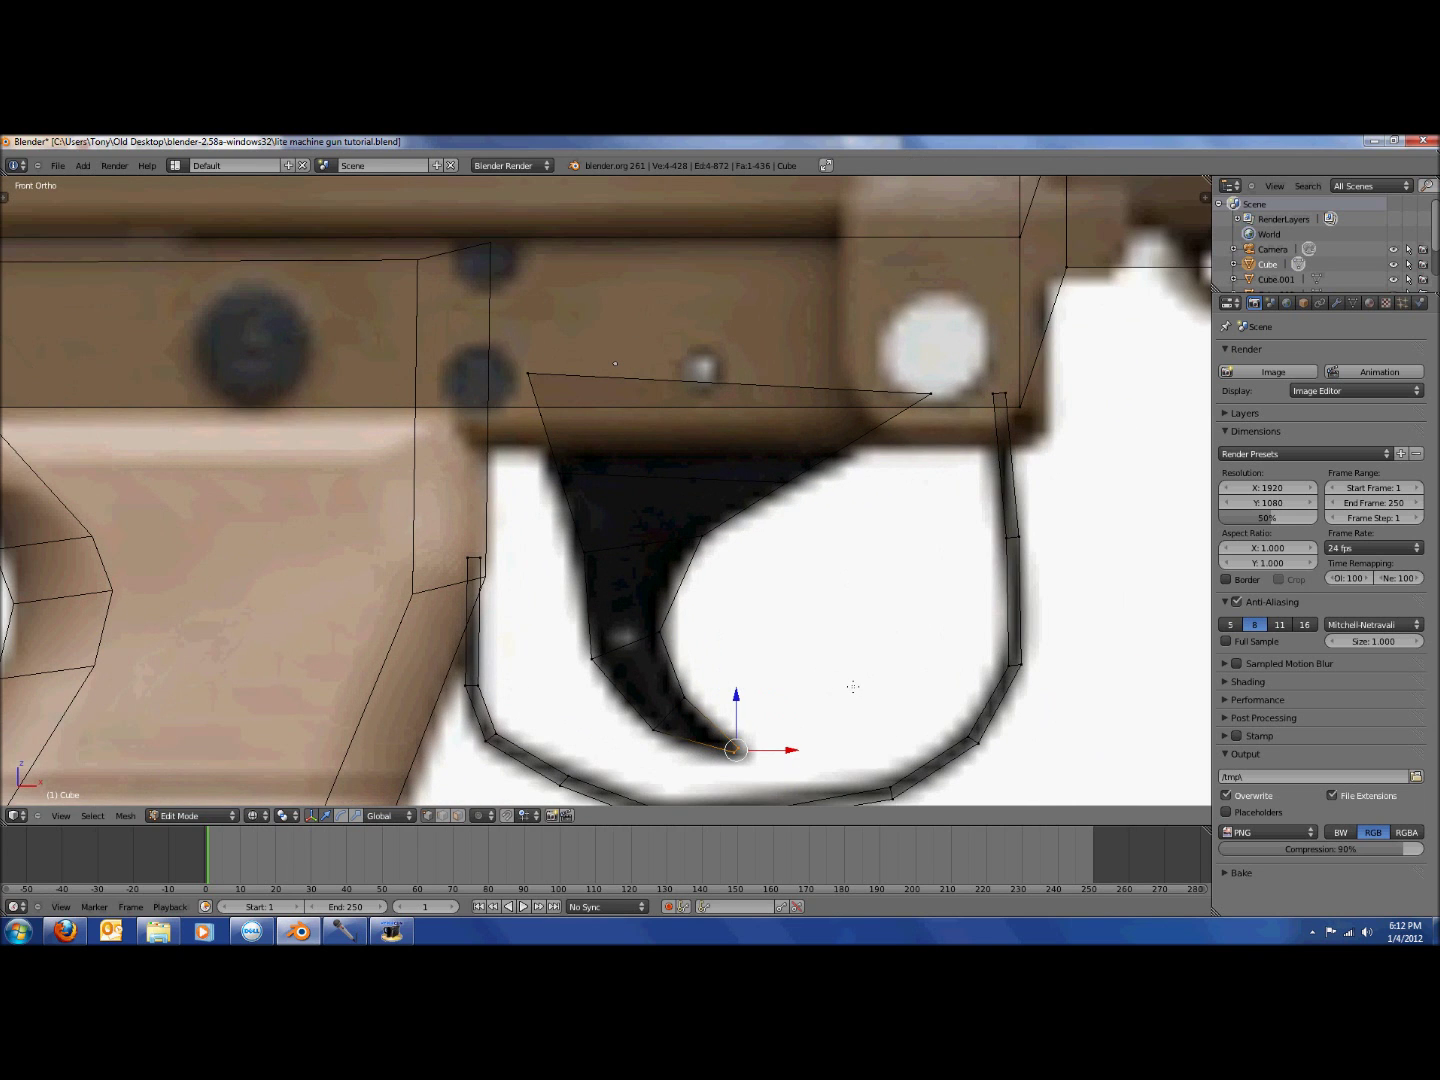
Move the end edge's upper and lower corners onto the narrowing outline just before the trigger's tip.
key("a")
key("b")
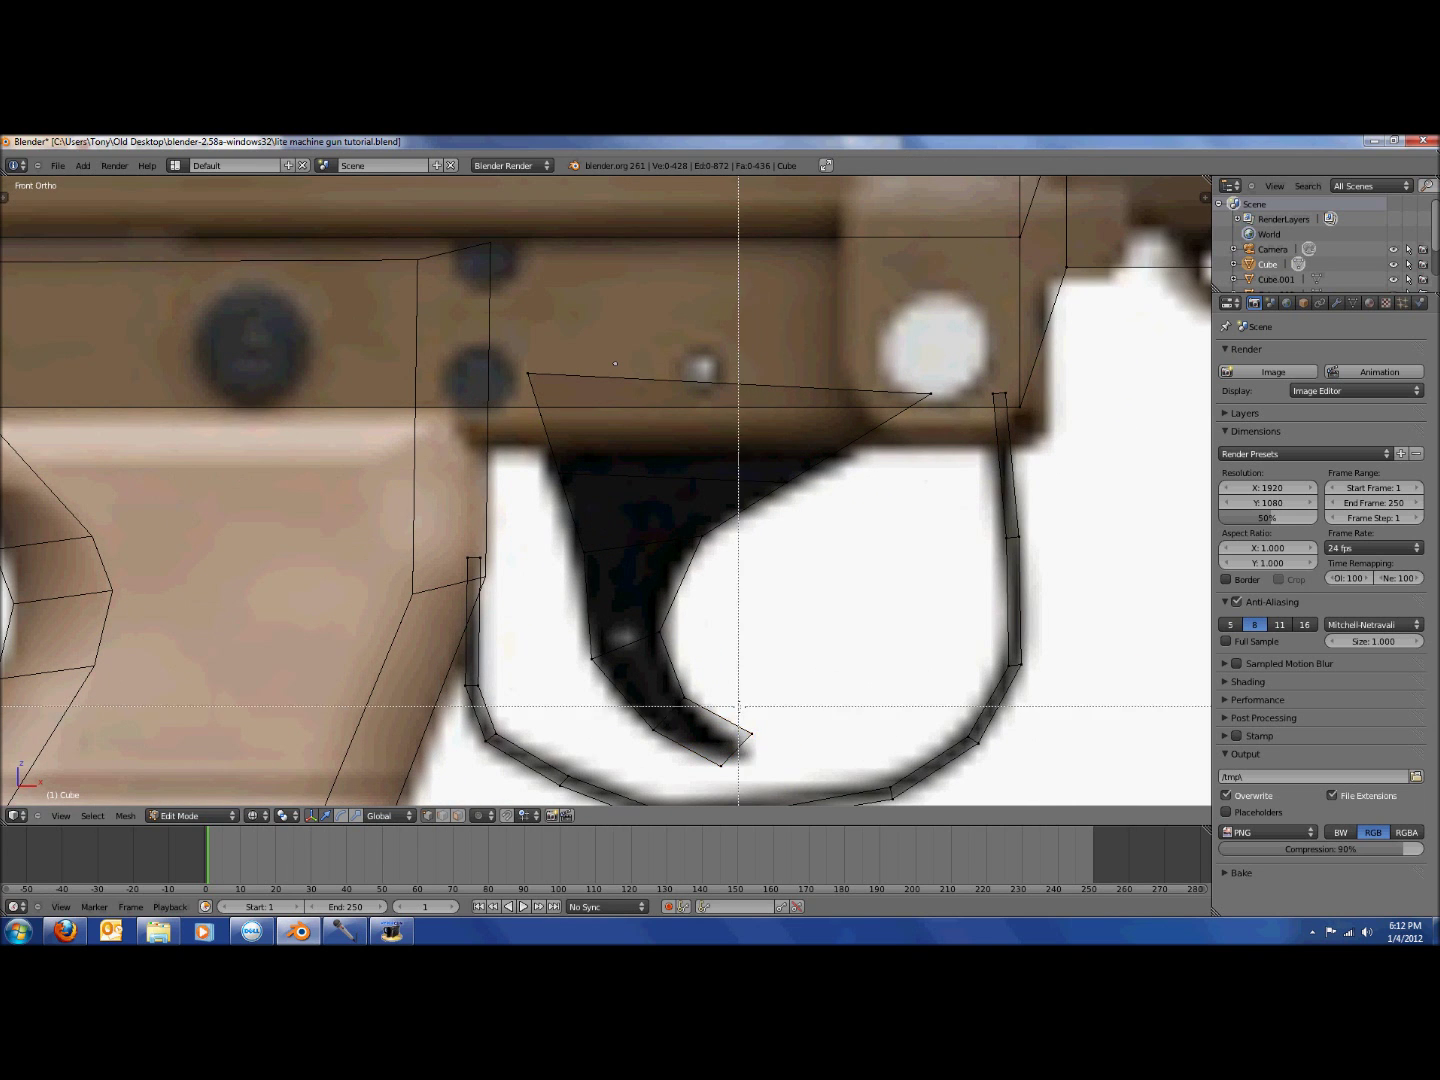
left_click_drag(739, 720, 770, 757)
key("g")
left_click(759, 769)
key("a")
key("b")
key("g")
left_click(757, 761)
Extrude a short final segment at the trigger's tip and move its corners to taper it along the reference.
key("e")
left_click(770, 772)
key("a")
key("b")
key("g")
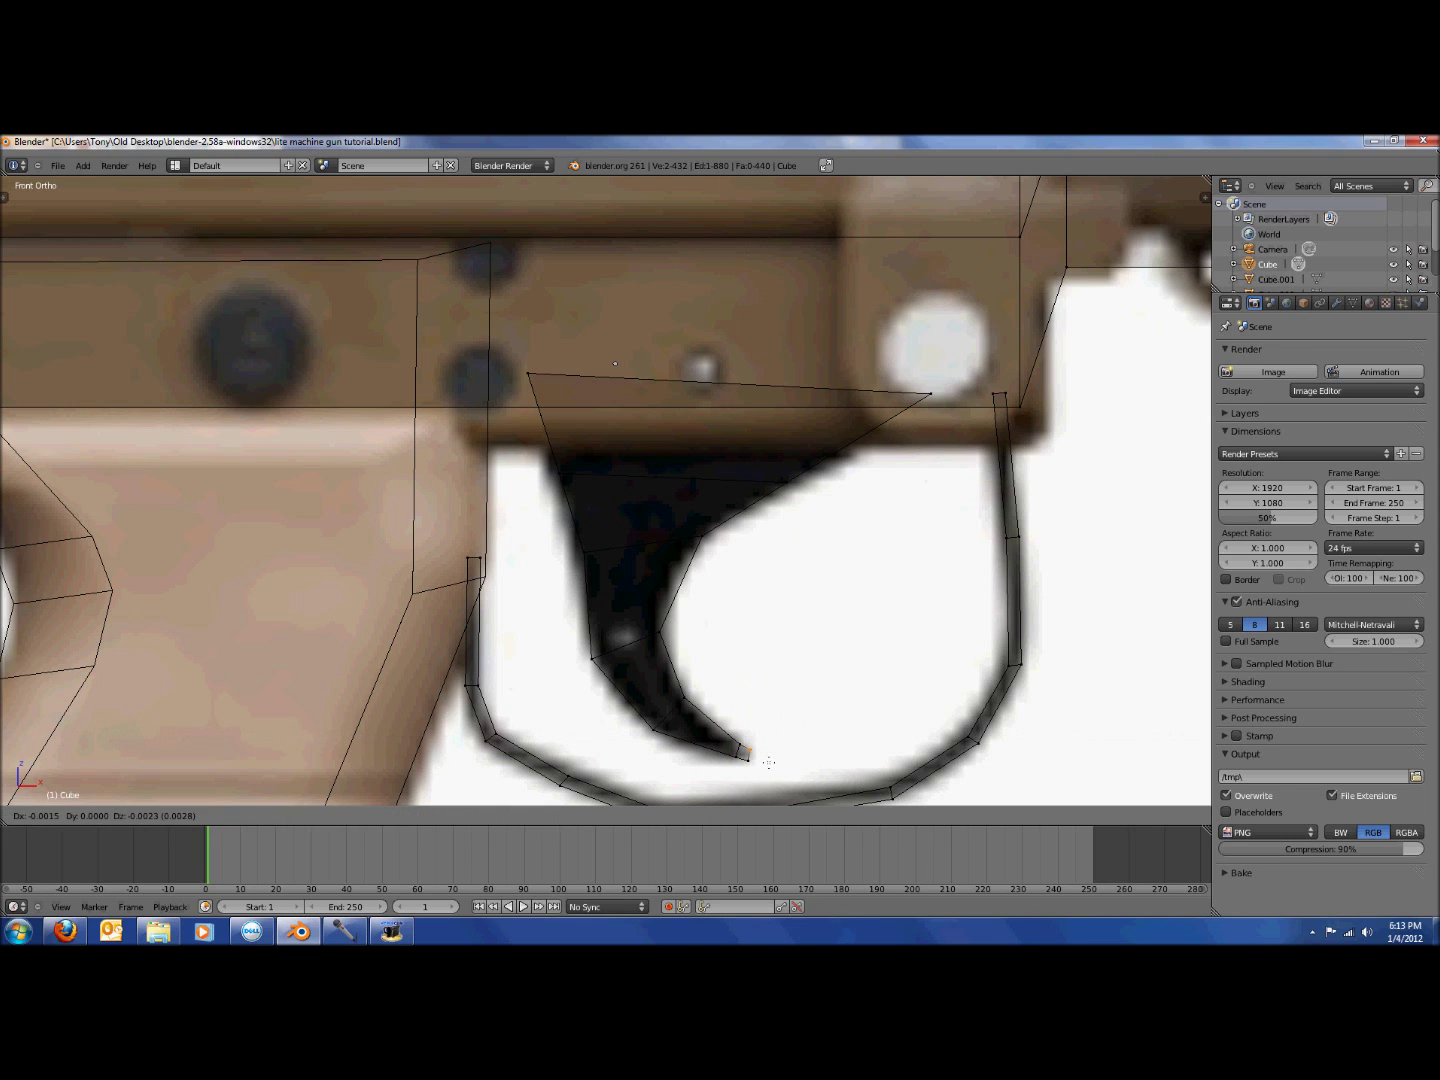
left_click(768, 763)
key("g")
key("z")
left_click(756, 765)
key("g")
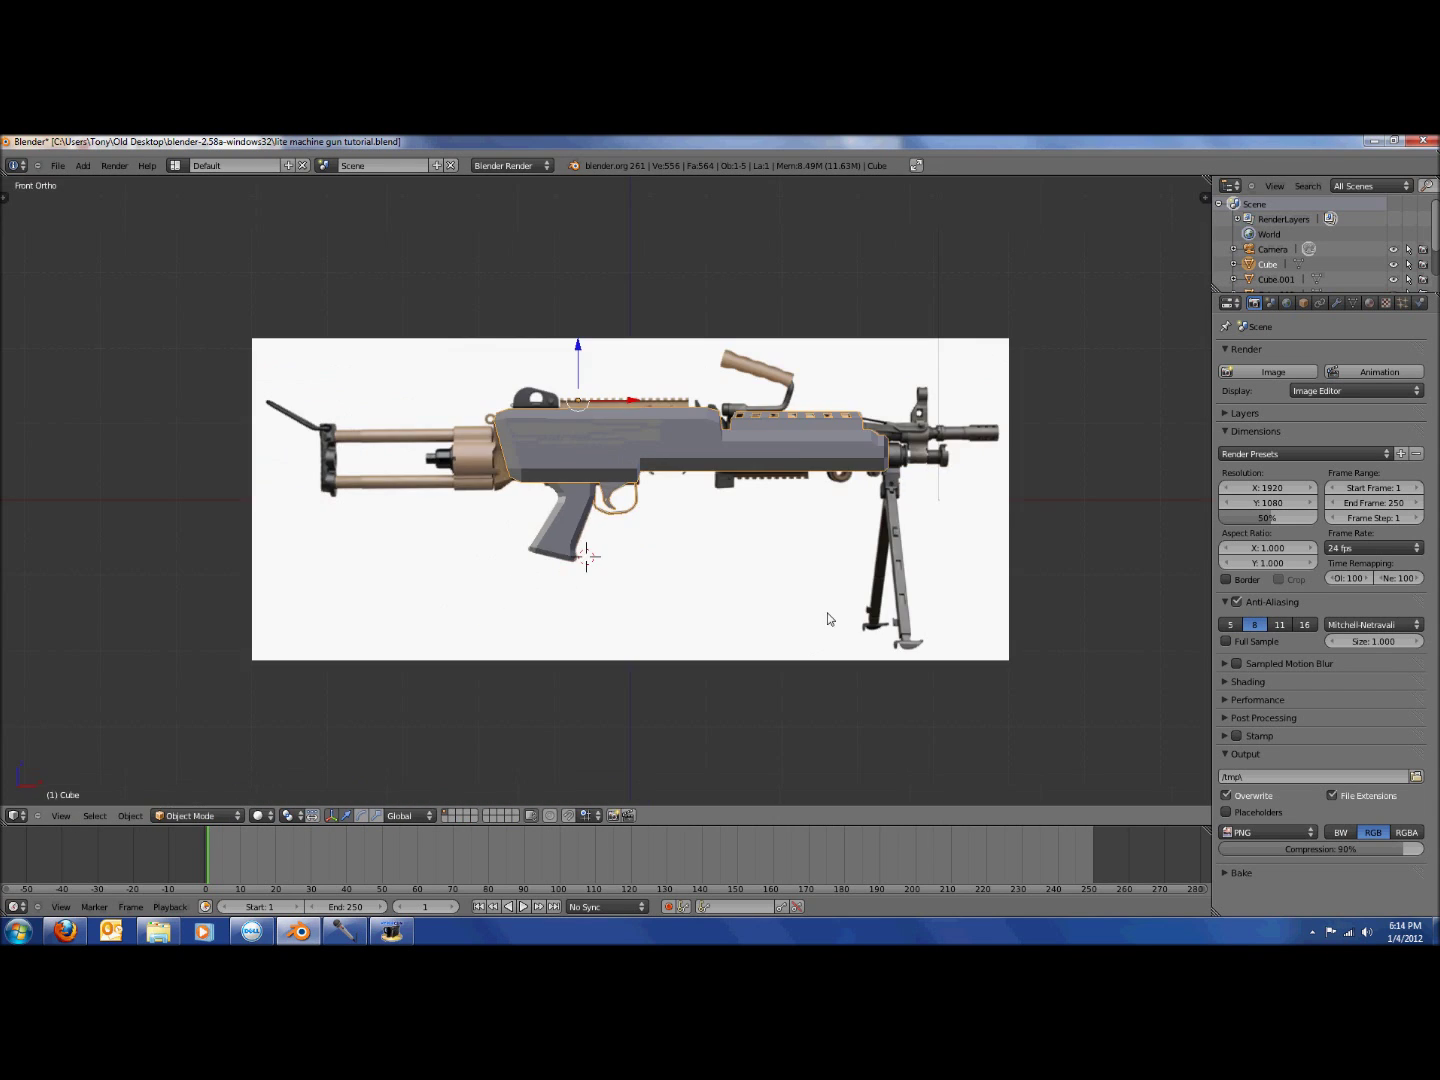
Save the model over the existing "lite machine gun tutorial.blend" file and return to the front view.
scroll(797, 566, "up", 2)
mouse_move(862, 567)
middle_mouse_down()
mouse_move(633, 546)
mouse_move(646, 561)
mouse_move(876, 568)
middle_mouse_up()
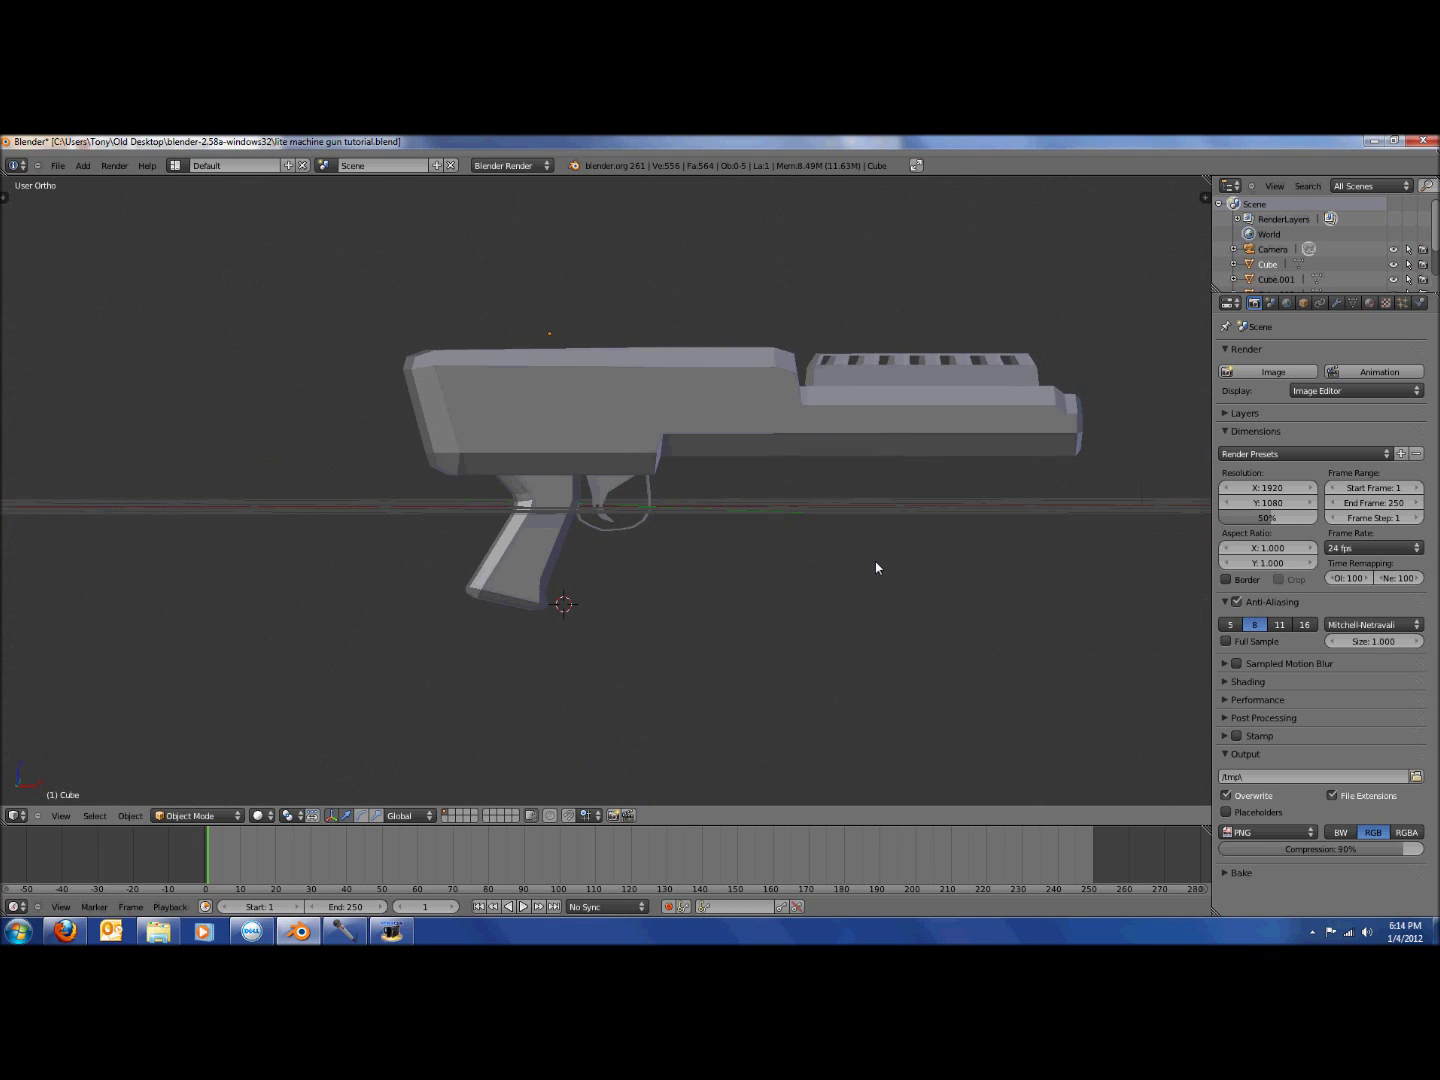
key("ctrl+s")
left_click(878, 567)
key("KP_1")
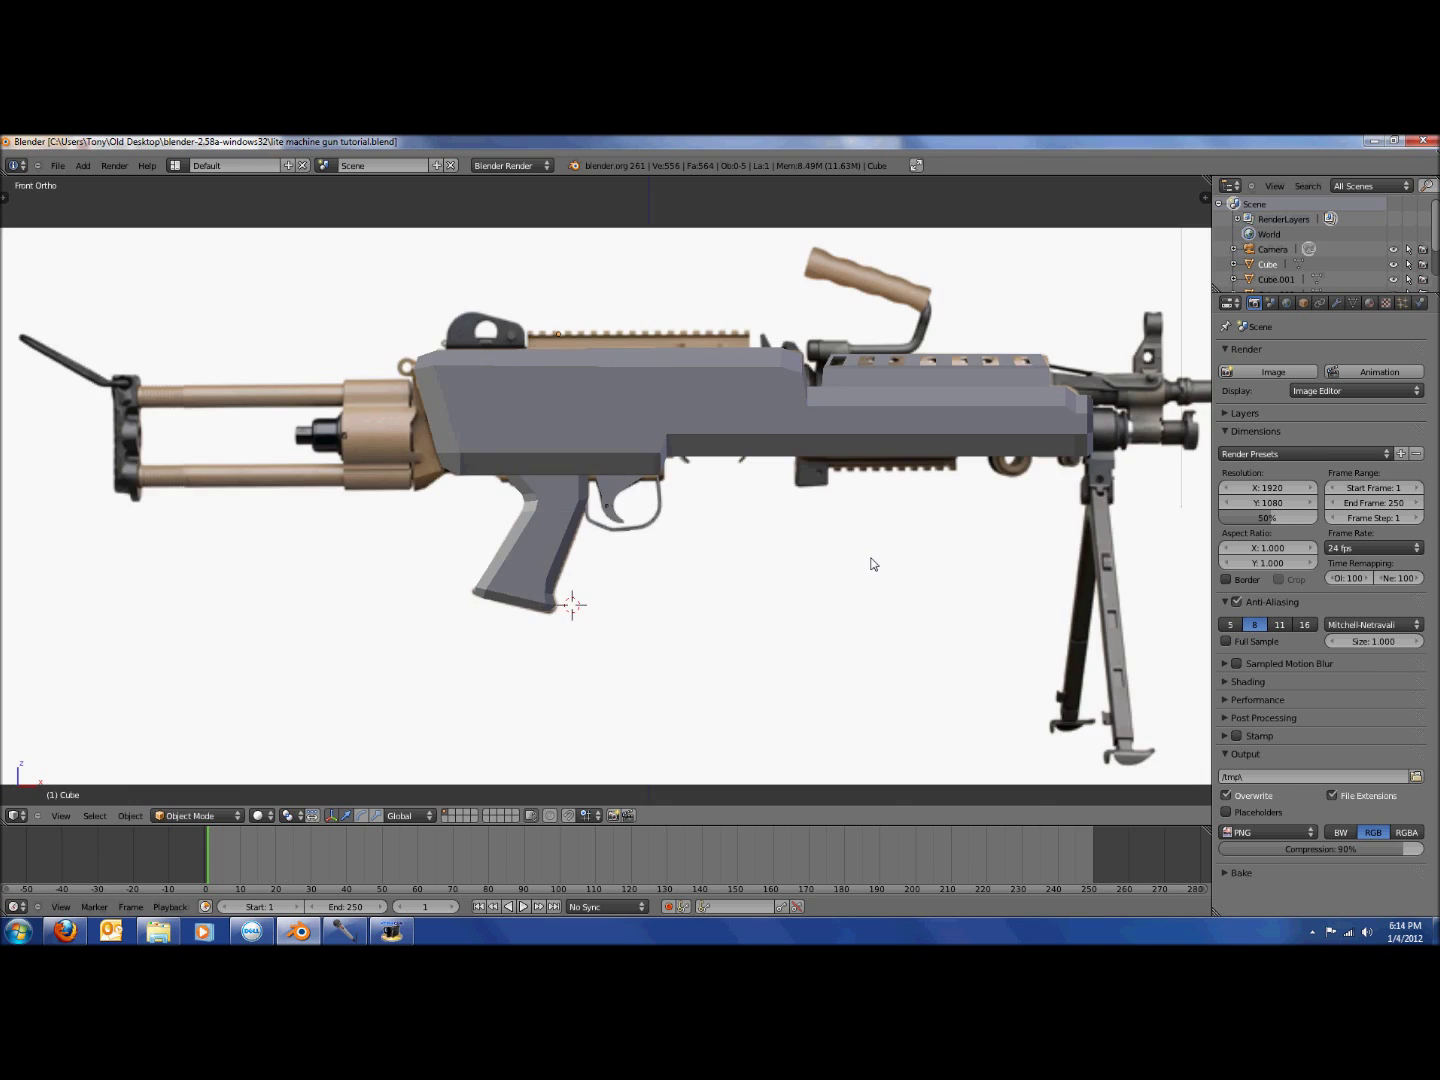
Examine the trigger and its guard up close and the whole gun against the reference image.
scroll(873, 564, "up", 3)
scroll(870, 564, "up", 5)
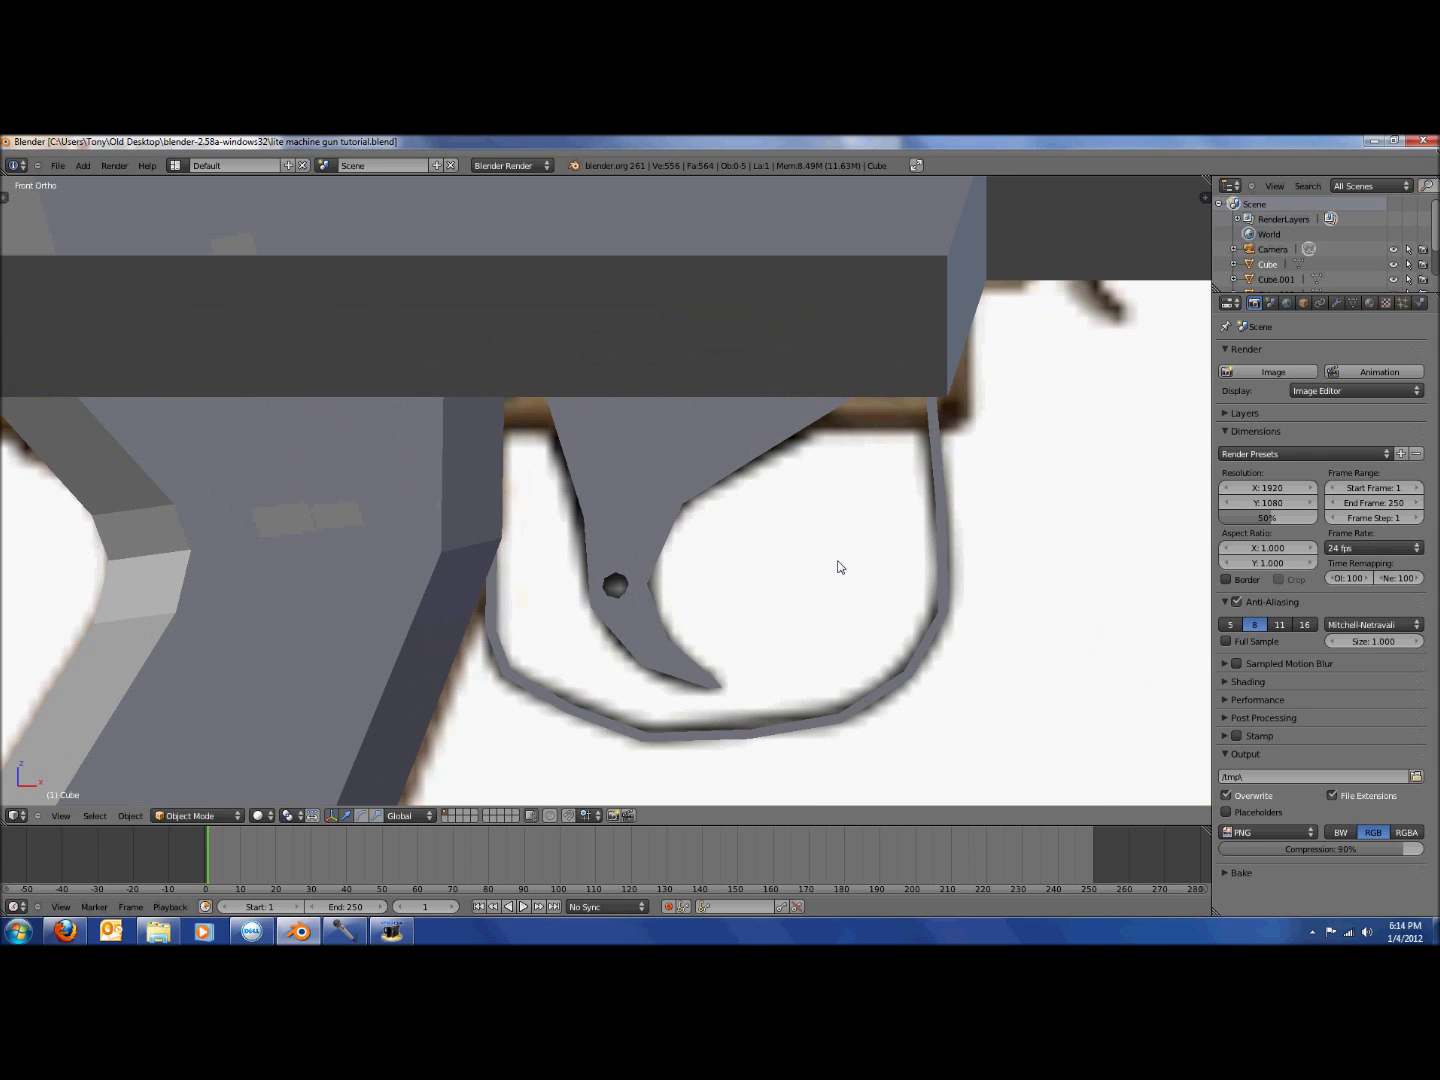
scroll(1020, 625, "down", 8)
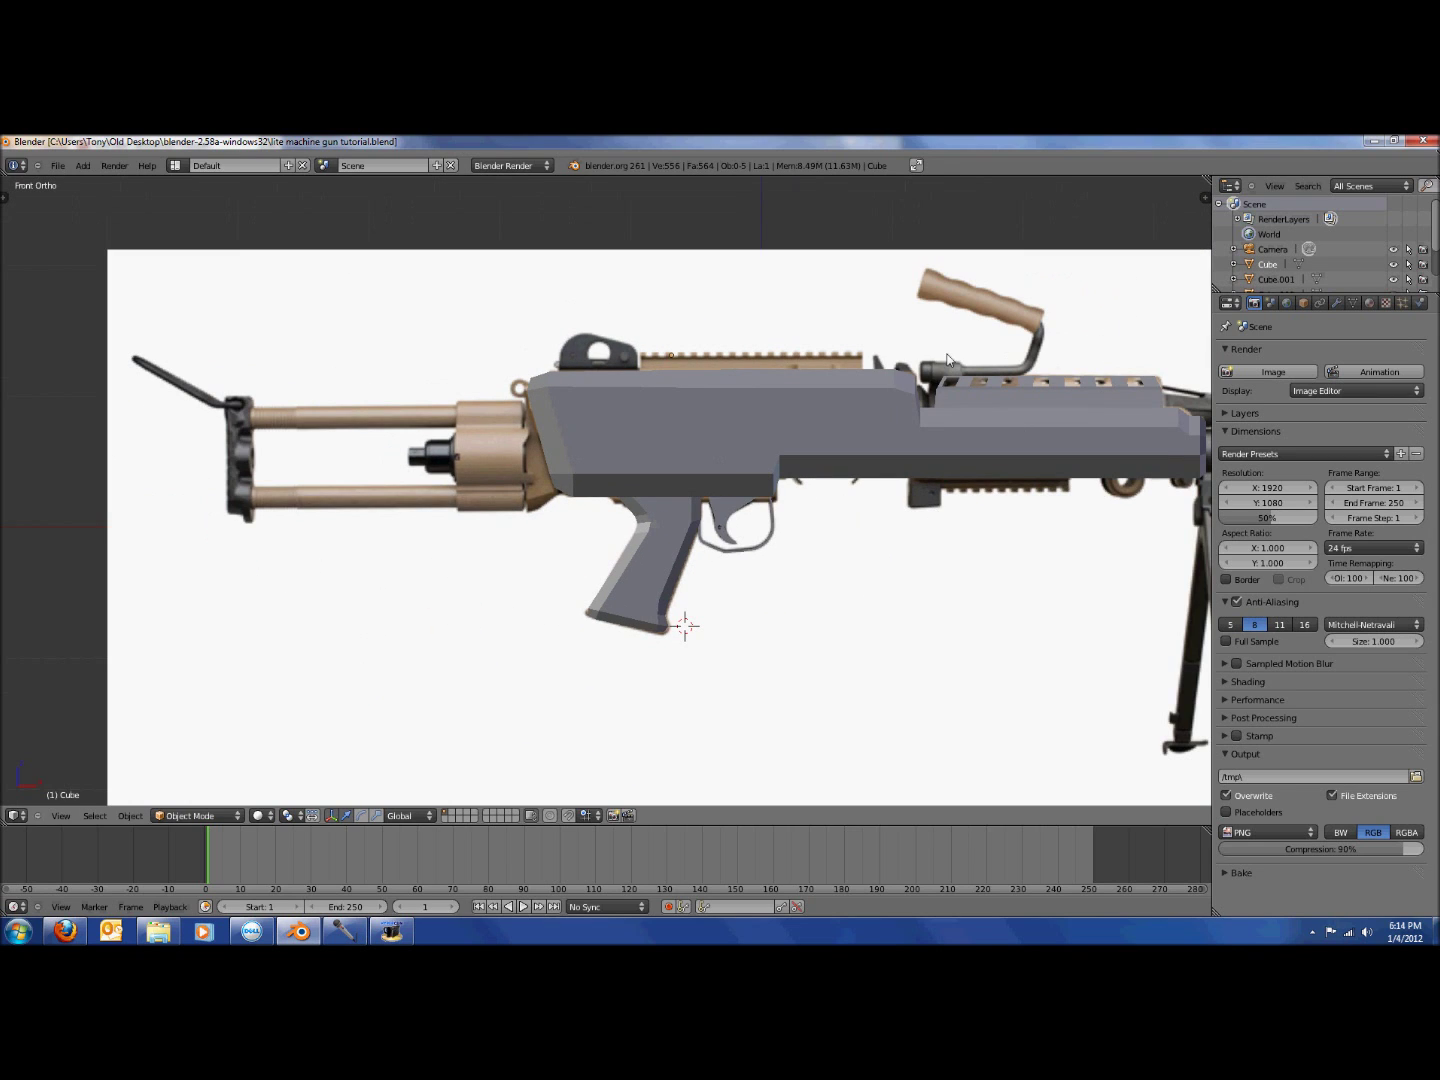
scroll(1172, 494, "down", 2)
scroll(1016, 498, "up", 1)
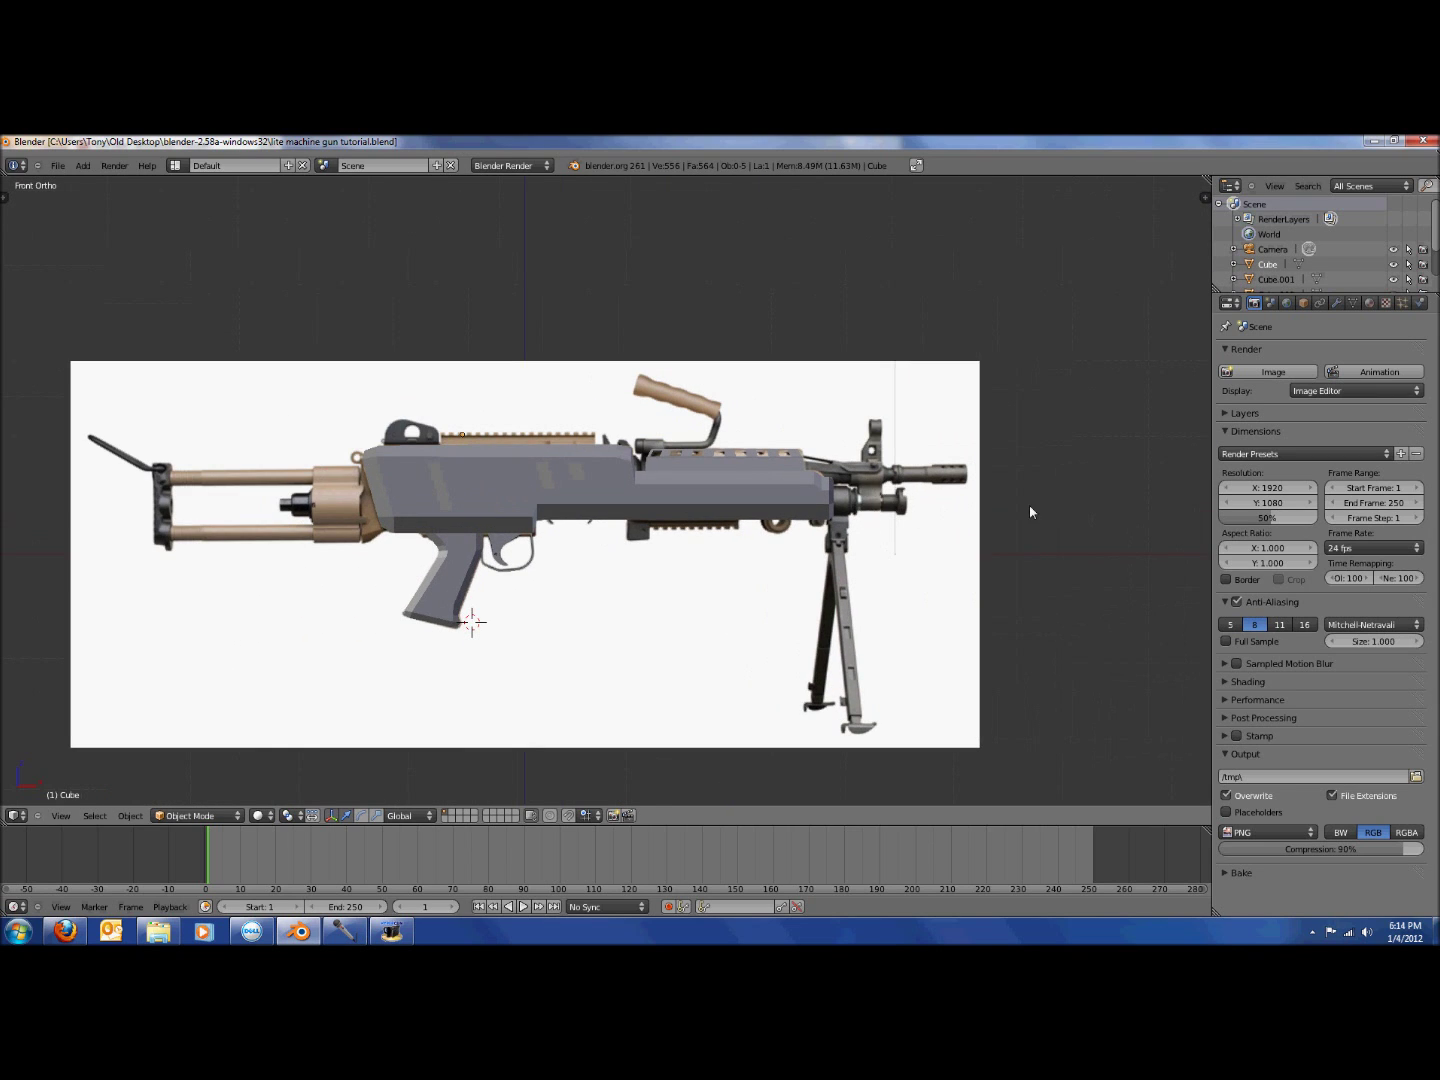
scroll(846, 511, "up", 1)
scroll(826, 470, "down", 1)
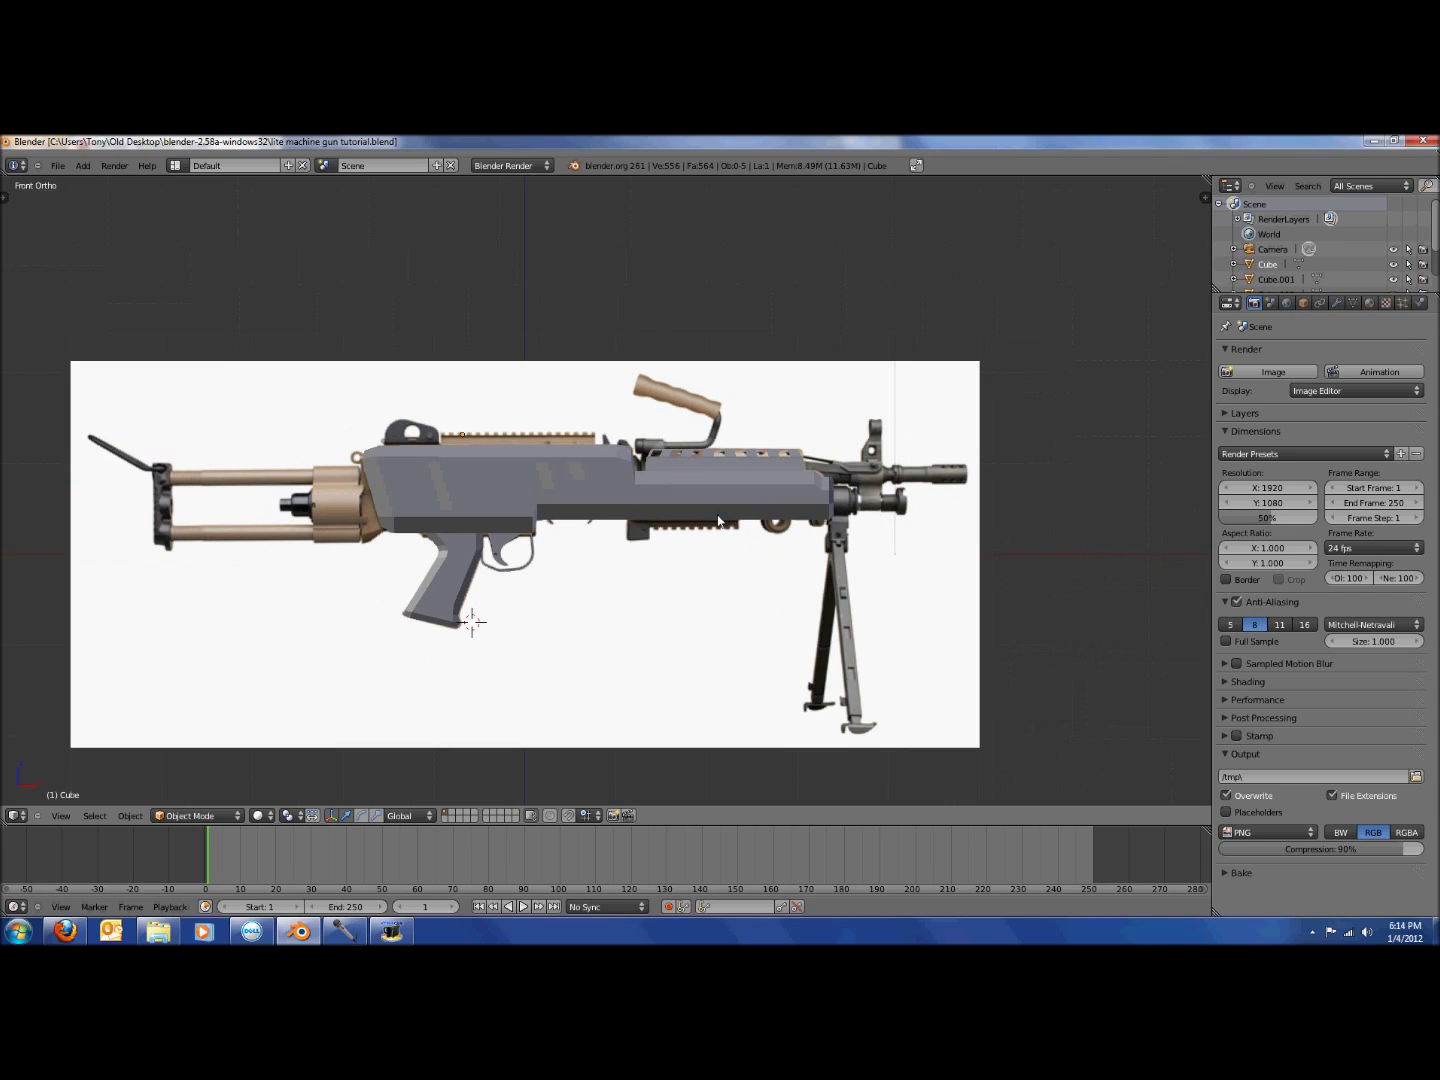